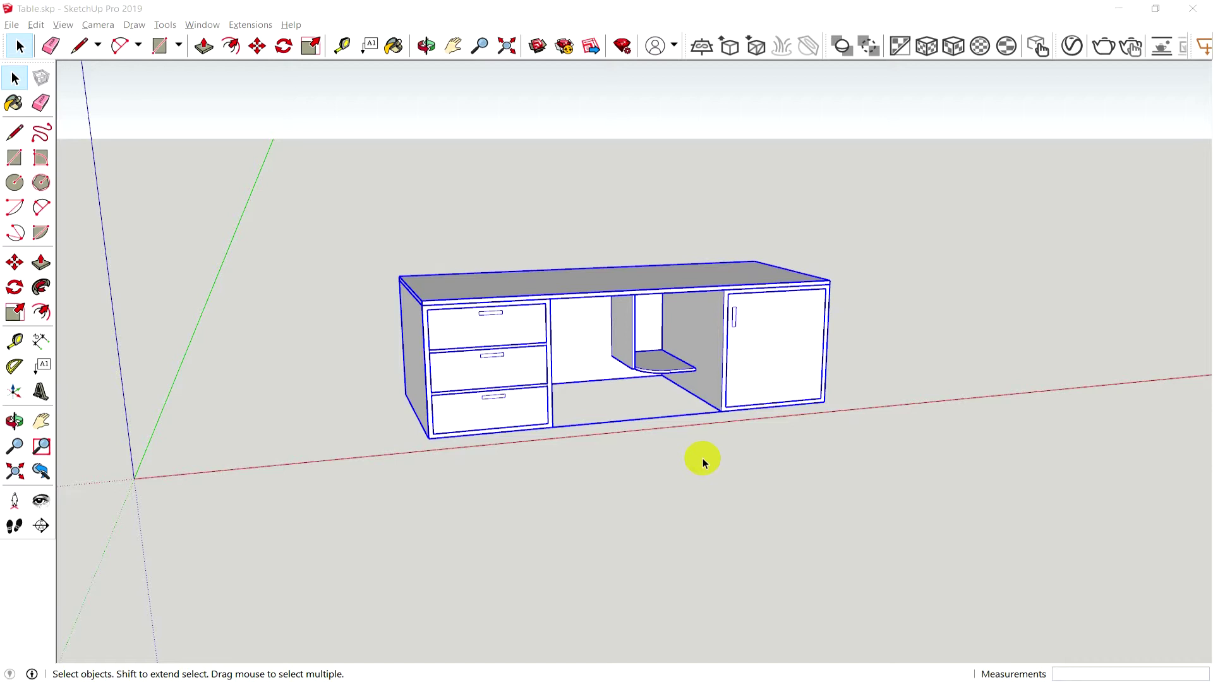
Step: Move the desk by its bottom-right corner onto the axes origin
{"action": "scroll", "coordinate": [722, 475], "scroll_direction": "down", "scroll_amount": 2}
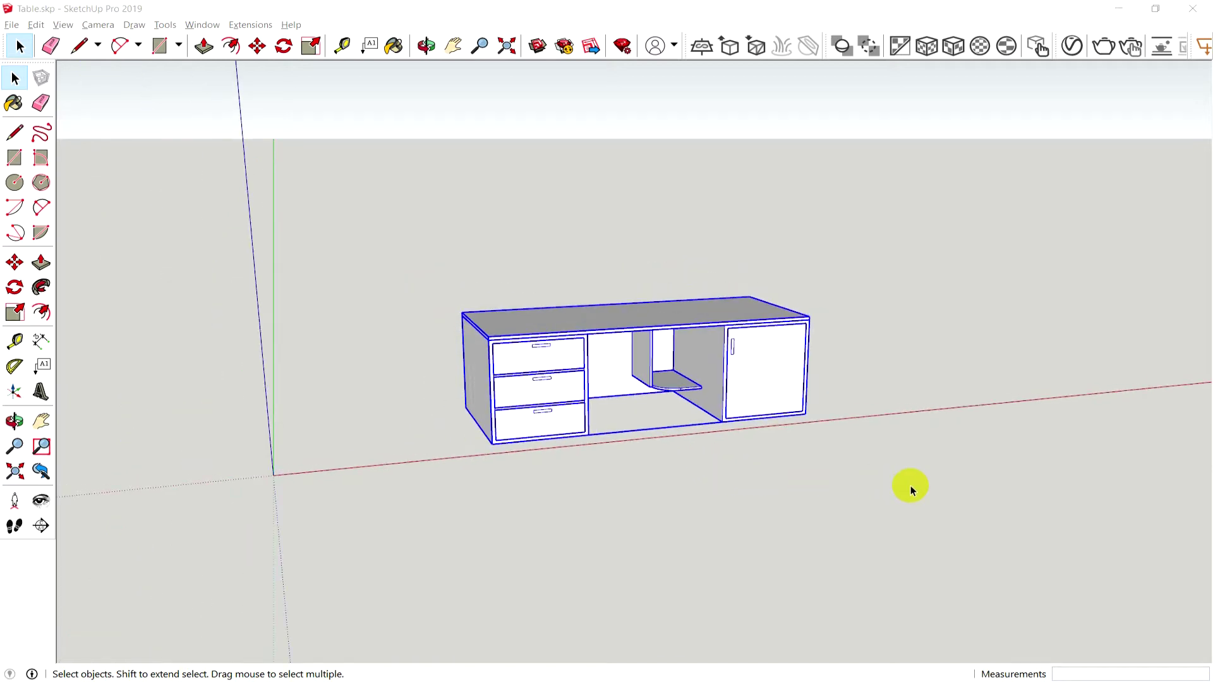
{"action": "middle_click_drag", "start_coordinate": [911, 486], "coordinate": [736, 496]}
{"action": "mouse_move", "coordinate": [401, 253]}
{"action": "left_mouse_down"}
{"action": "mouse_move", "coordinate": [782, 497]}
{"action": "mouse_move", "coordinate": [846, 525]}
{"action": "left_mouse_up"}
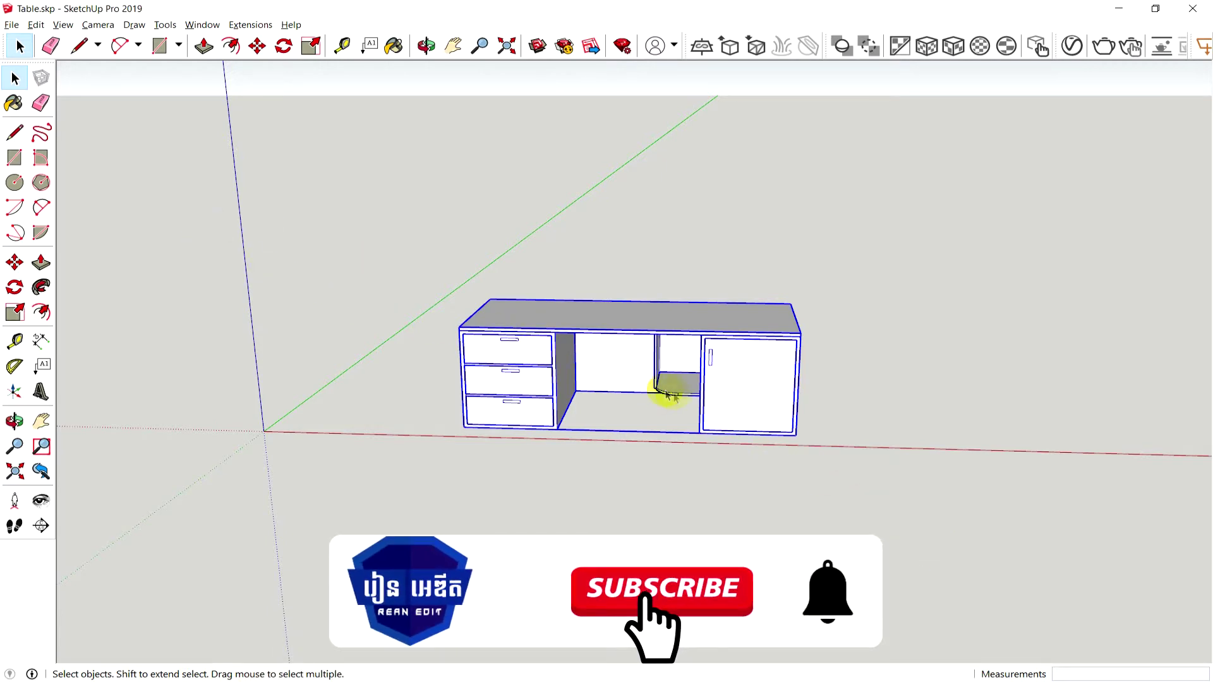
{"action": "left_click", "coordinate": [15, 262]}
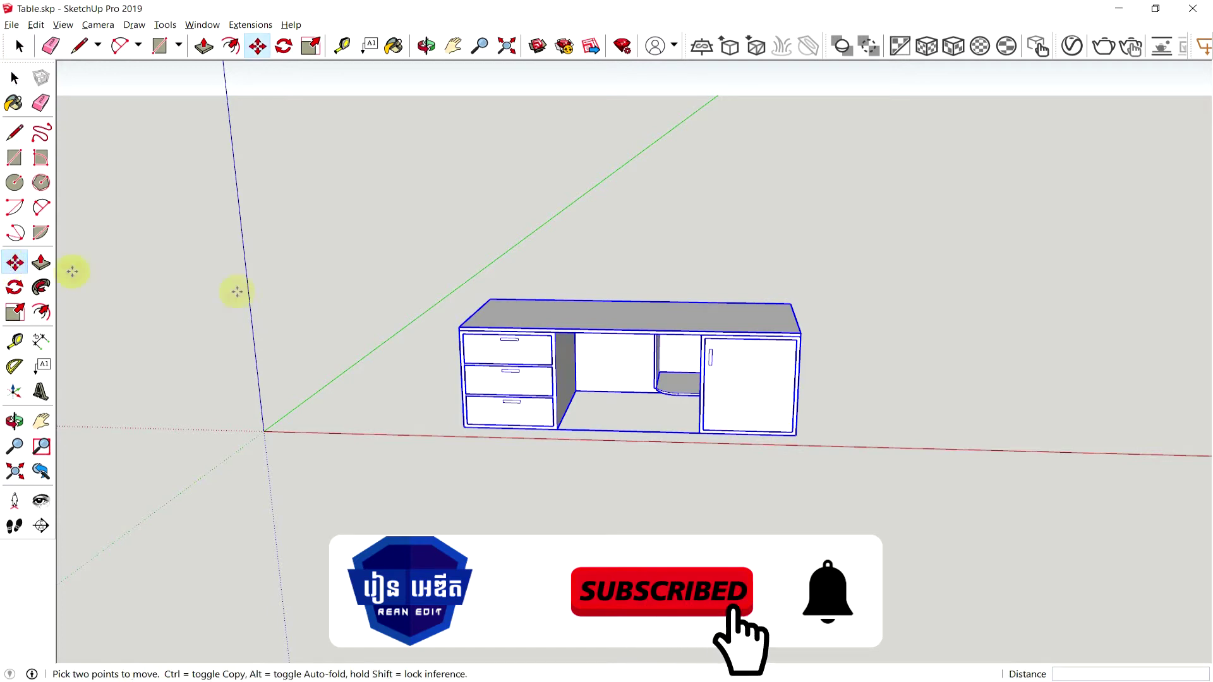
{"action": "left_click", "coordinate": [797, 435]}
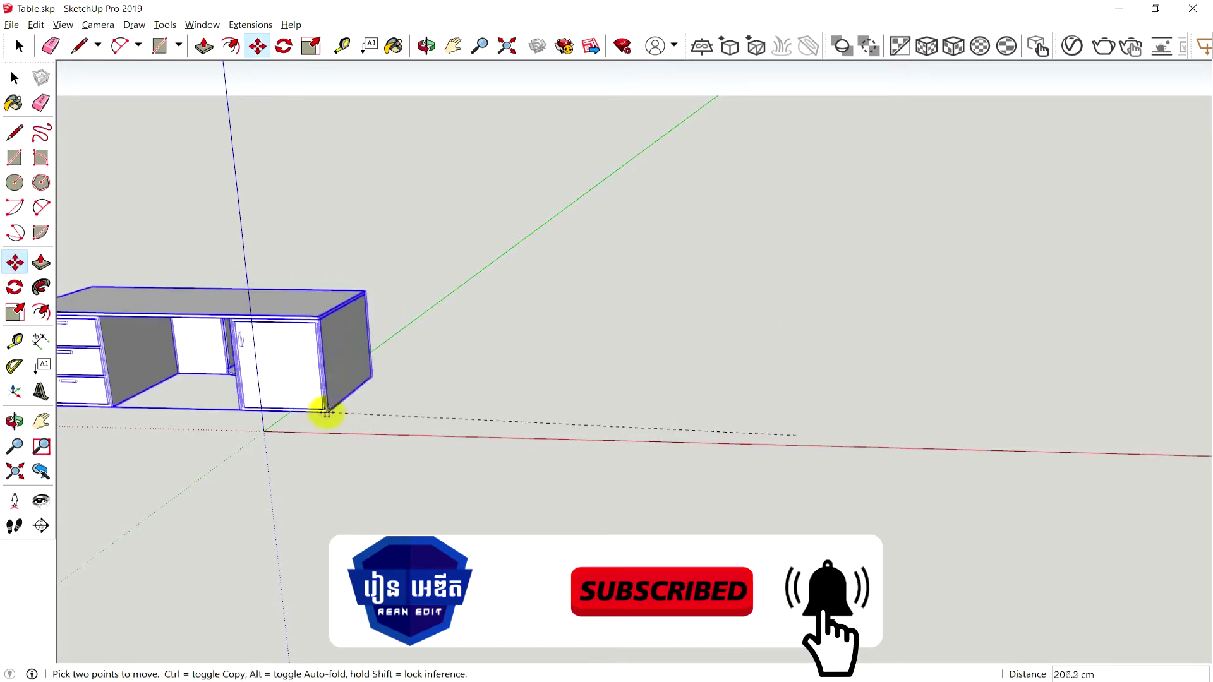
{"action": "left_click", "coordinate": [299, 400]}
{"action": "mouse_move", "coordinate": [394, 436]}
{"action": "middle_mouse_down"}
{"action": "mouse_move", "coordinate": [496, 414]}
{"action": "mouse_move", "coordinate": [407, 406]}
{"action": "mouse_move", "coordinate": [483, 371]}
{"action": "mouse_move", "coordinate": [572, 400]}
{"action": "middle_mouse_up"}
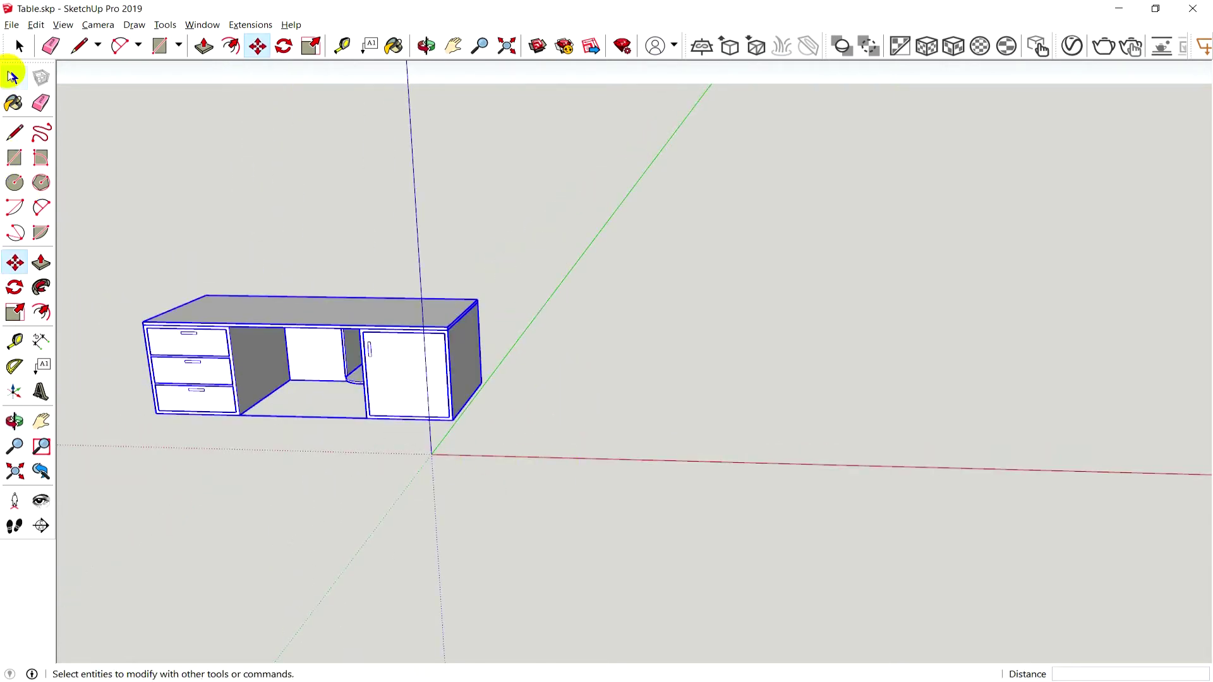
Step: Deselect the desk and view it from lower down to check its new position
{"action": "left_click", "coordinate": [12, 76]}
{"action": "left_click", "coordinate": [281, 538]}
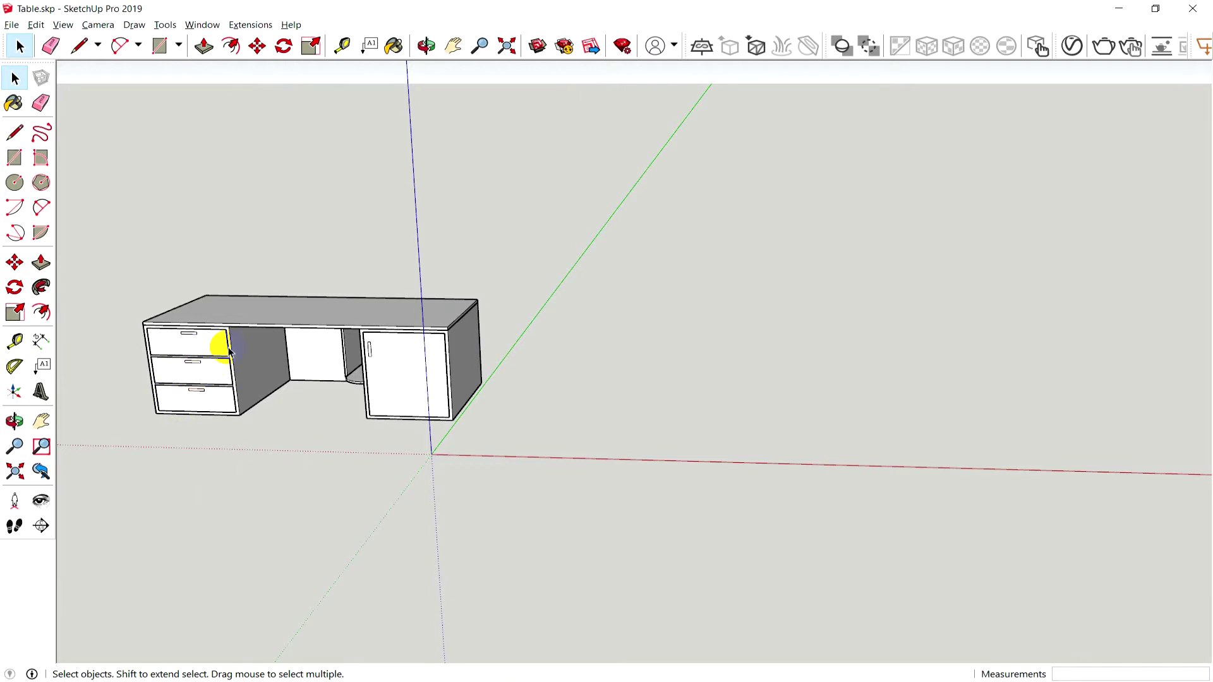
{"action": "left_click", "coordinate": [215, 349]}
{"action": "left_click", "coordinate": [190, 442]}
{"action": "mouse_move", "coordinate": [235, 399]}
{"action": "middle_mouse_down"}
{"action": "mouse_move", "coordinate": [309, 358]}
{"action": "mouse_move", "coordinate": [157, 379]}
{"action": "middle_mouse_up"}
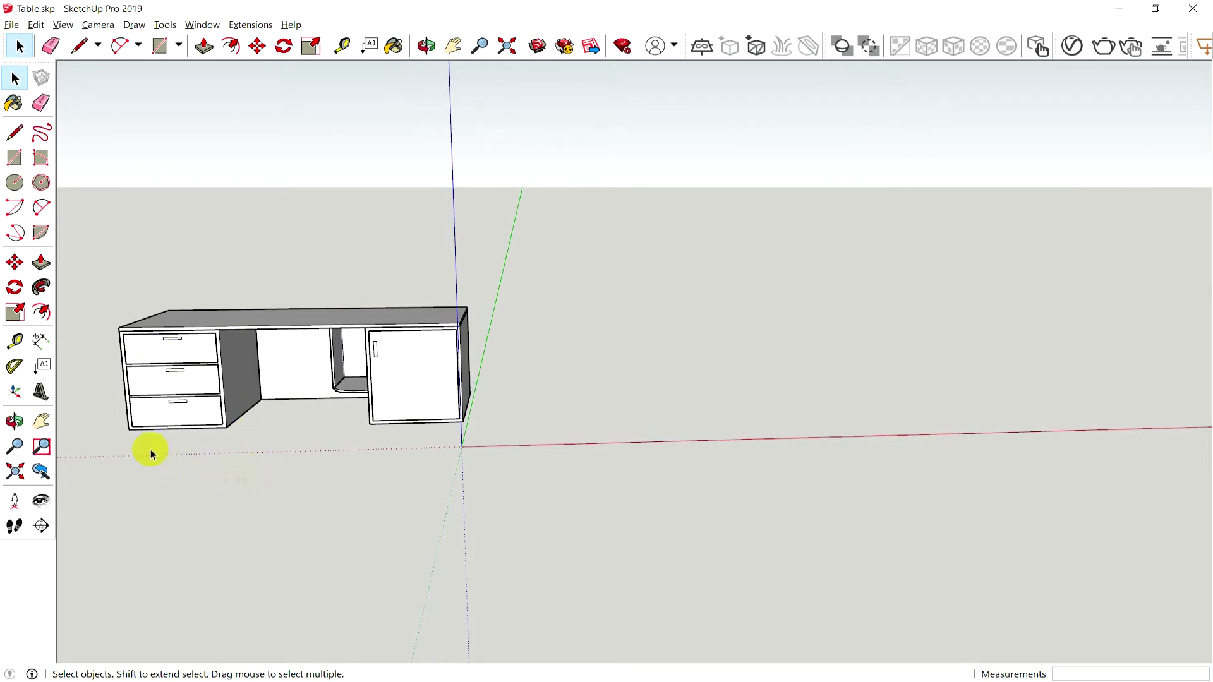
{"action": "scroll", "coordinate": [122, 434], "scroll_direction": "up", "scroll_amount": 1}
{"action": "scroll", "coordinate": [125, 436], "scroll_direction": "up", "scroll_amount": 2}
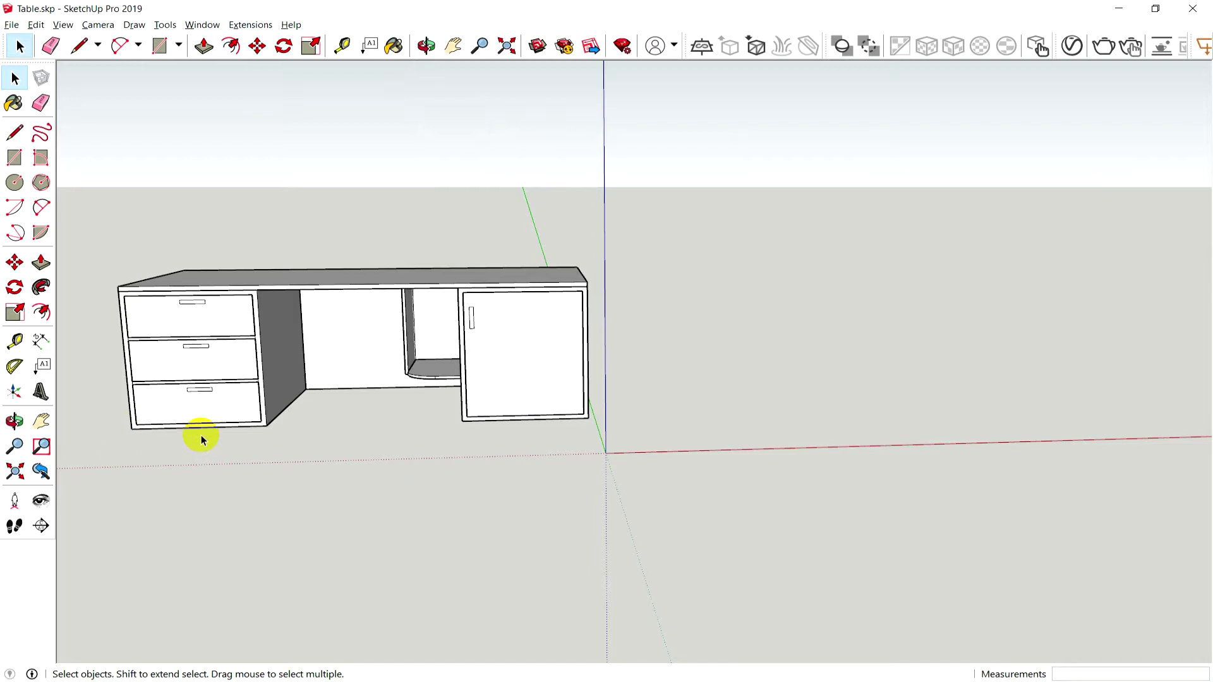
{"action": "scroll", "coordinate": [202, 440], "scroll_direction": "down", "scroll_amount": 1}
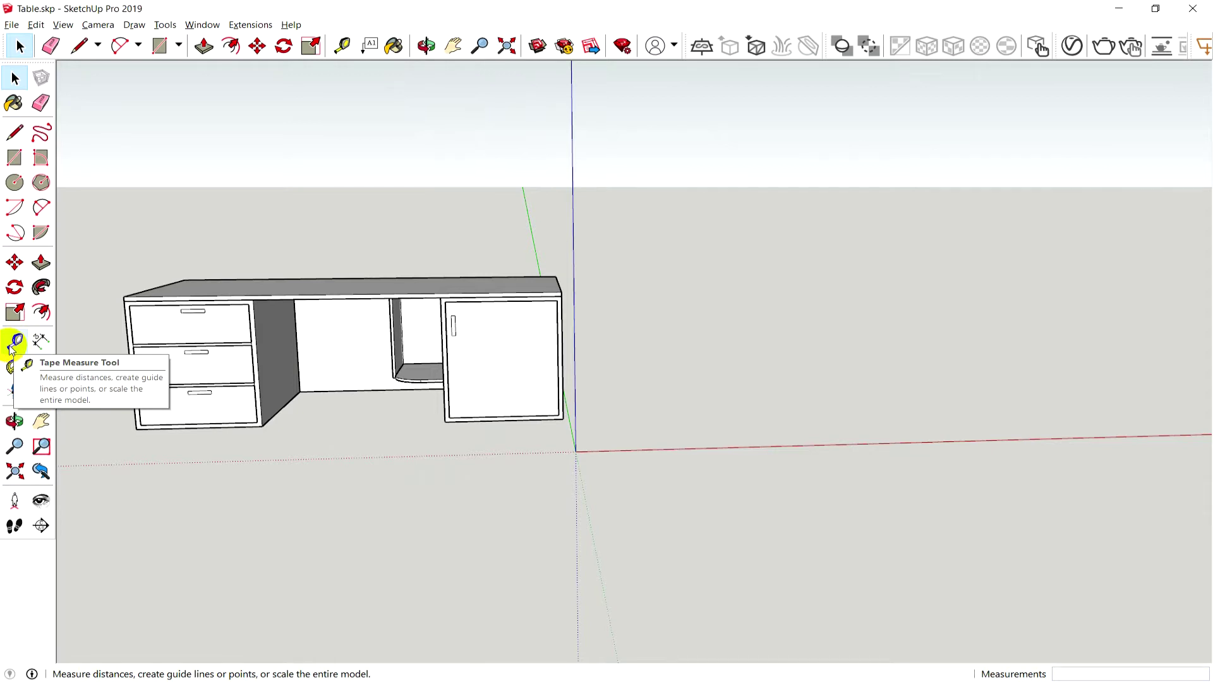
Step: Tape-measure the drawer unit from its bottom-left front corner: 40.0 cm wide, 45.0 cm tall
{"action": "left_click", "coordinate": [12, 347]}
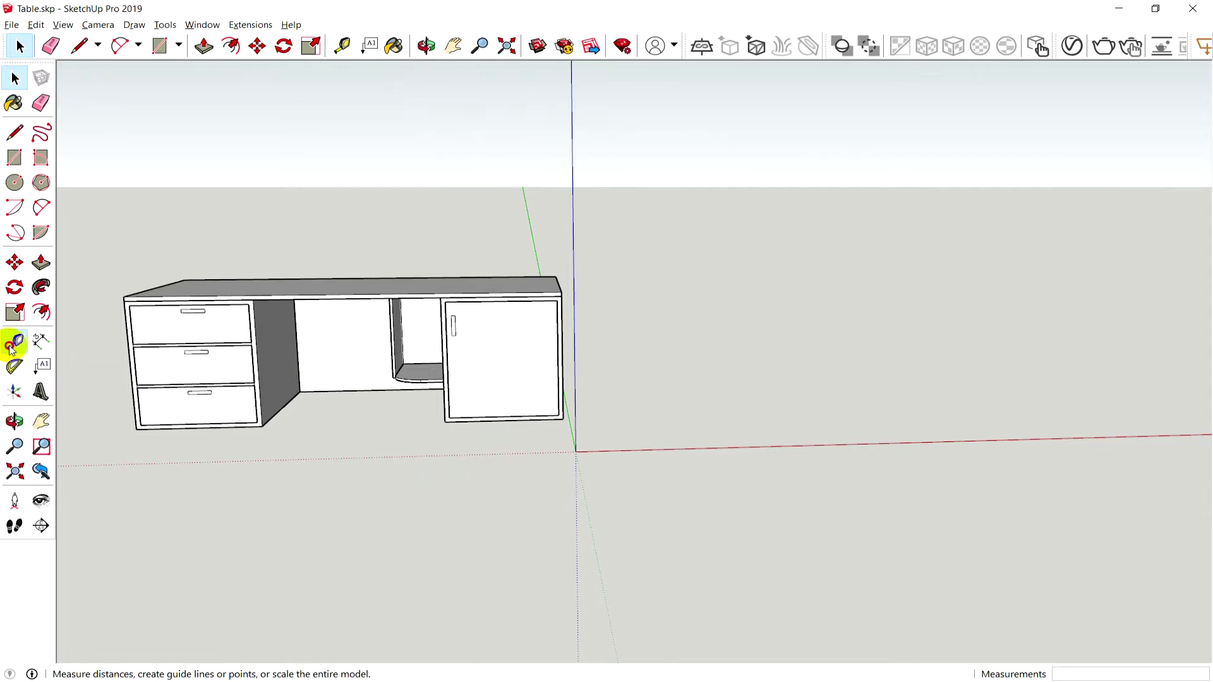
{"action": "left_click", "coordinate": [135, 429]}
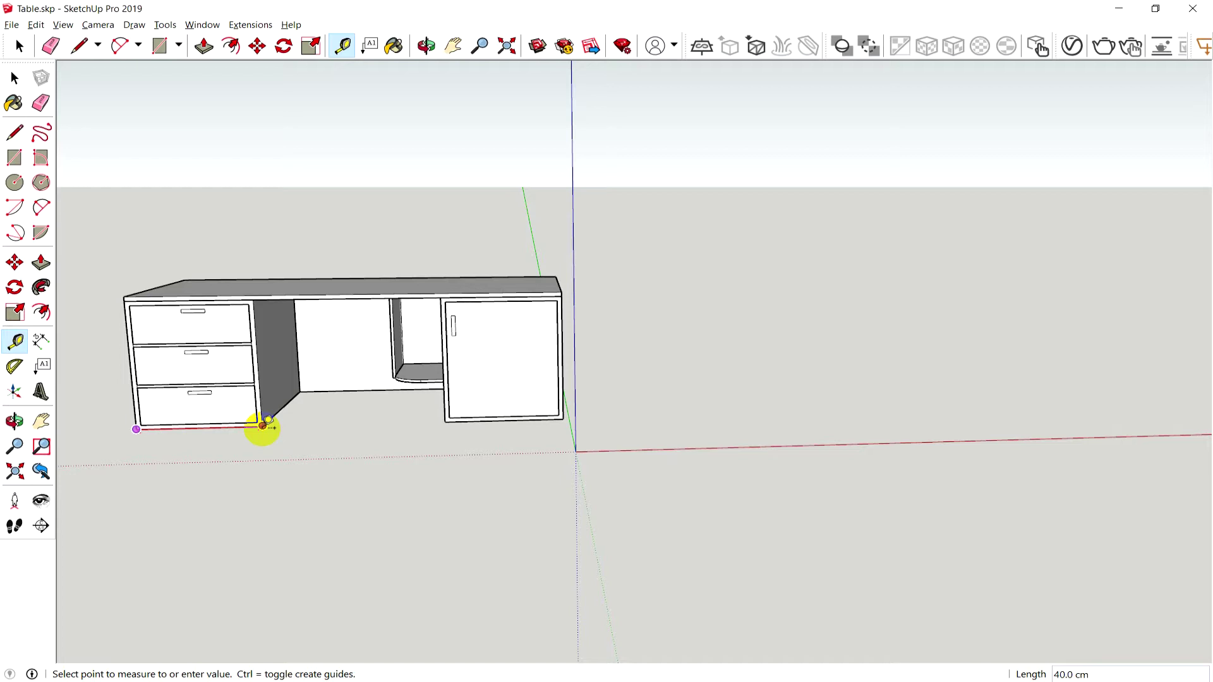
{"action": "left_click", "coordinate": [309, 460]}
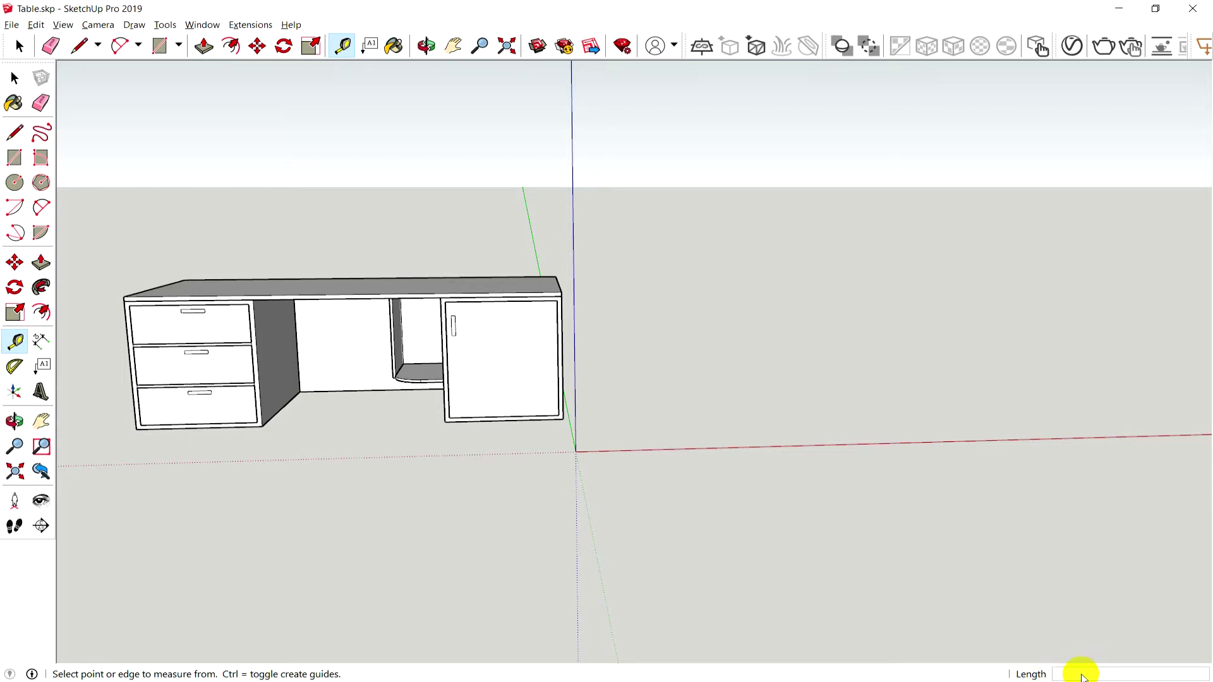
{"action": "left_click", "coordinate": [136, 429]}
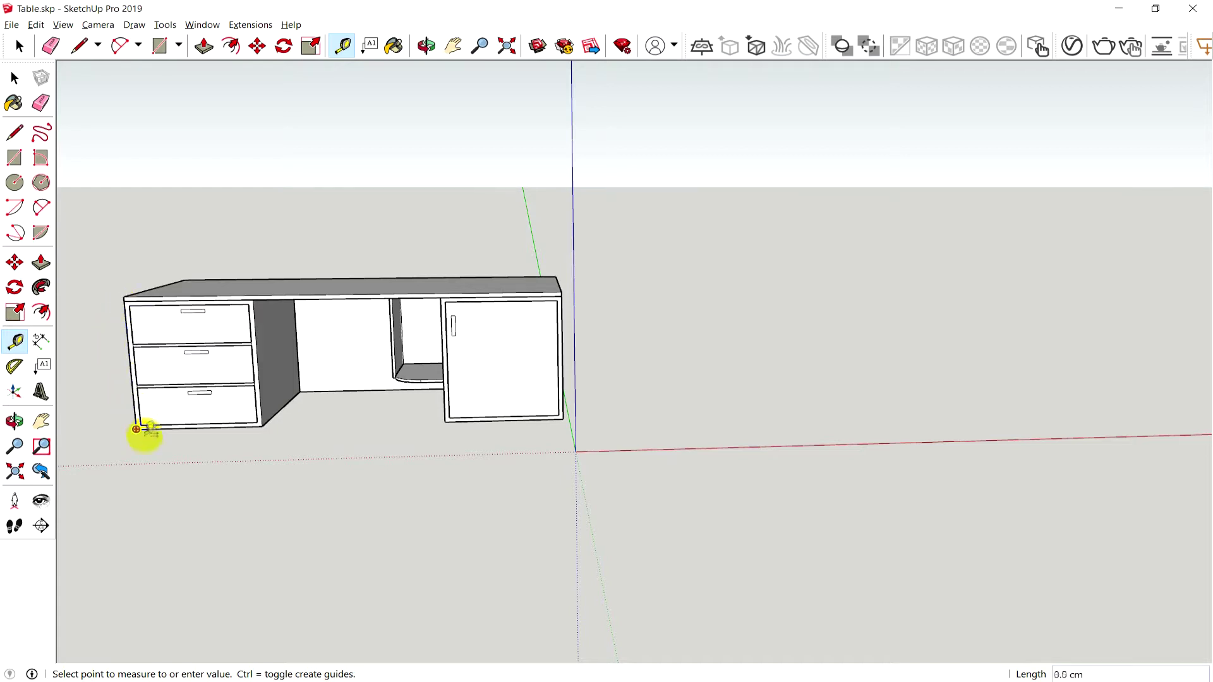
{"action": "key", "text": "Escape"}
{"action": "scroll", "coordinate": [137, 387], "scroll_direction": "up", "scroll_amount": 2}
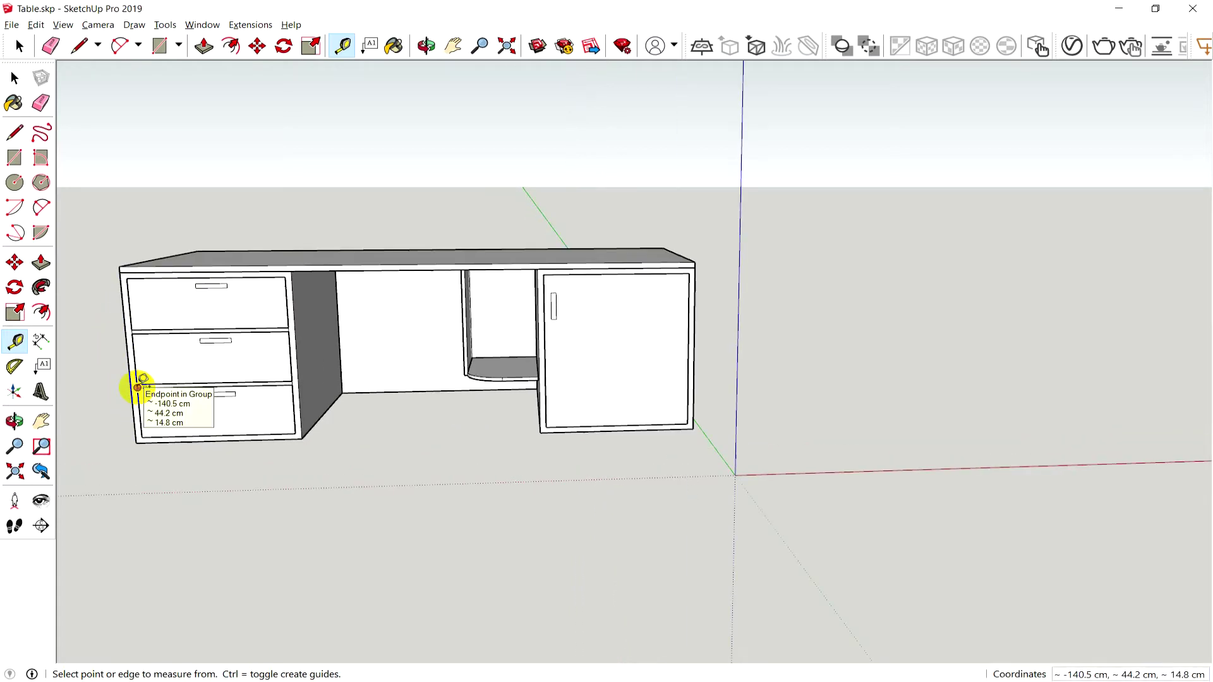
{"action": "left_click", "coordinate": [137, 387]}
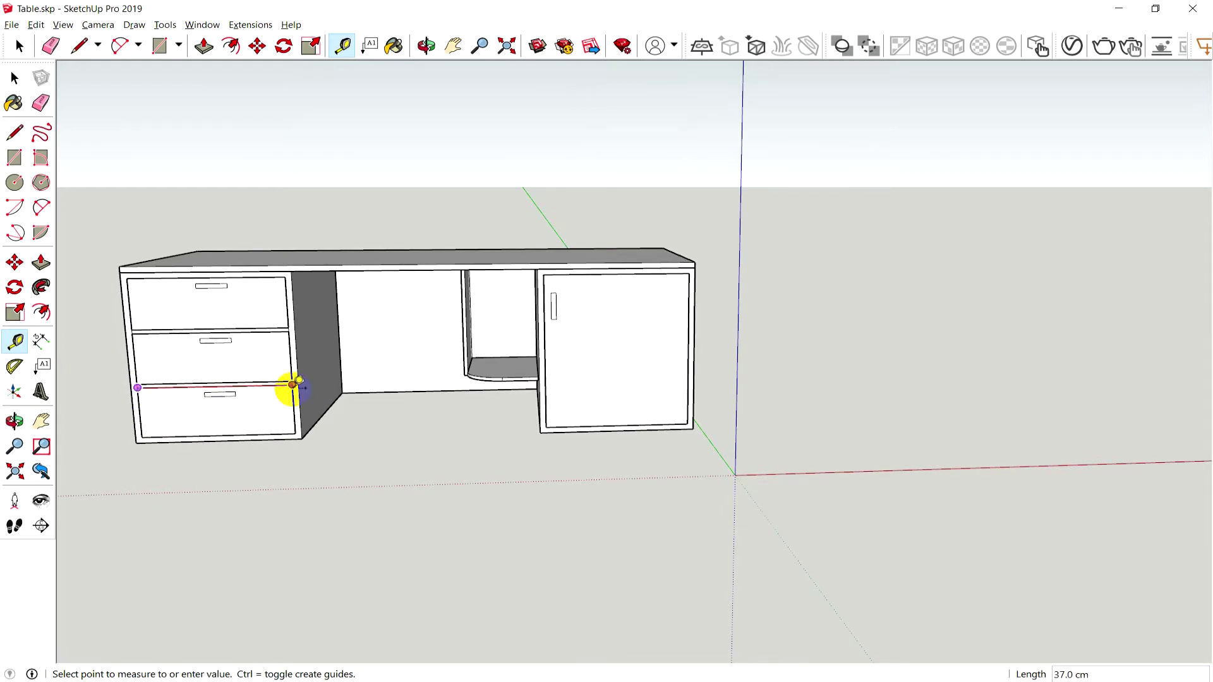
{"action": "left_click", "coordinate": [292, 384]}
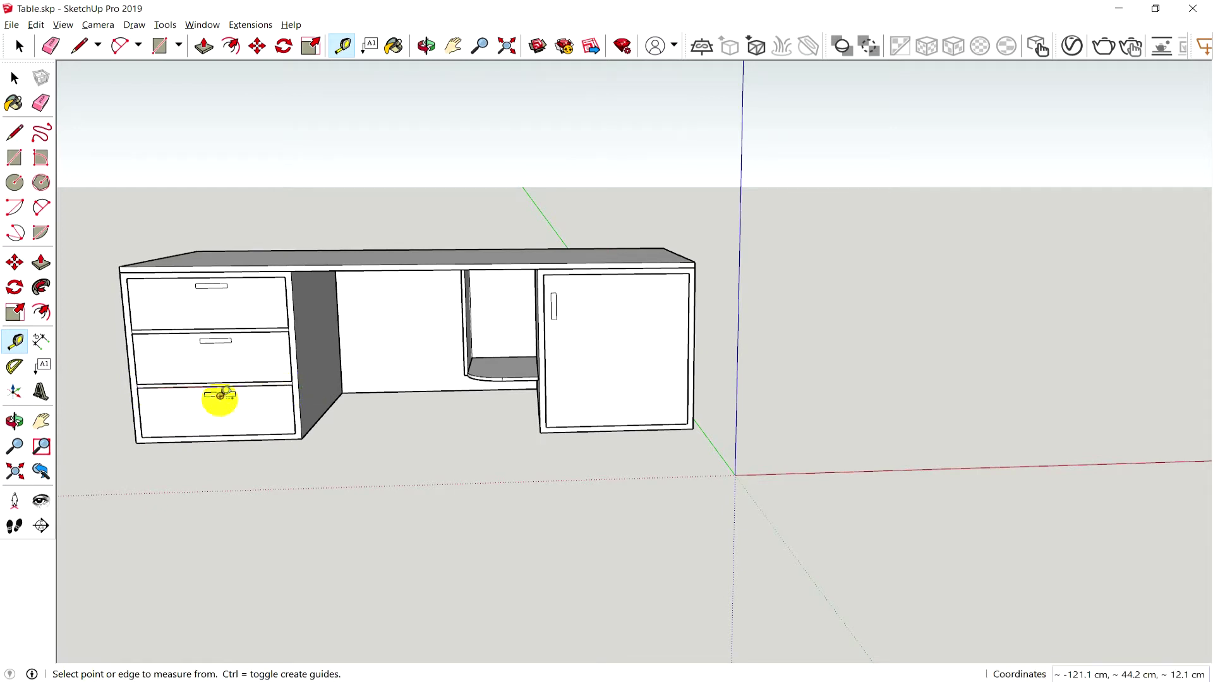
{"action": "scroll", "coordinate": [107, 454], "scroll_direction": "up", "scroll_amount": 1}
{"action": "scroll", "coordinate": [111, 454], "scroll_direction": "up", "scroll_amount": 1}
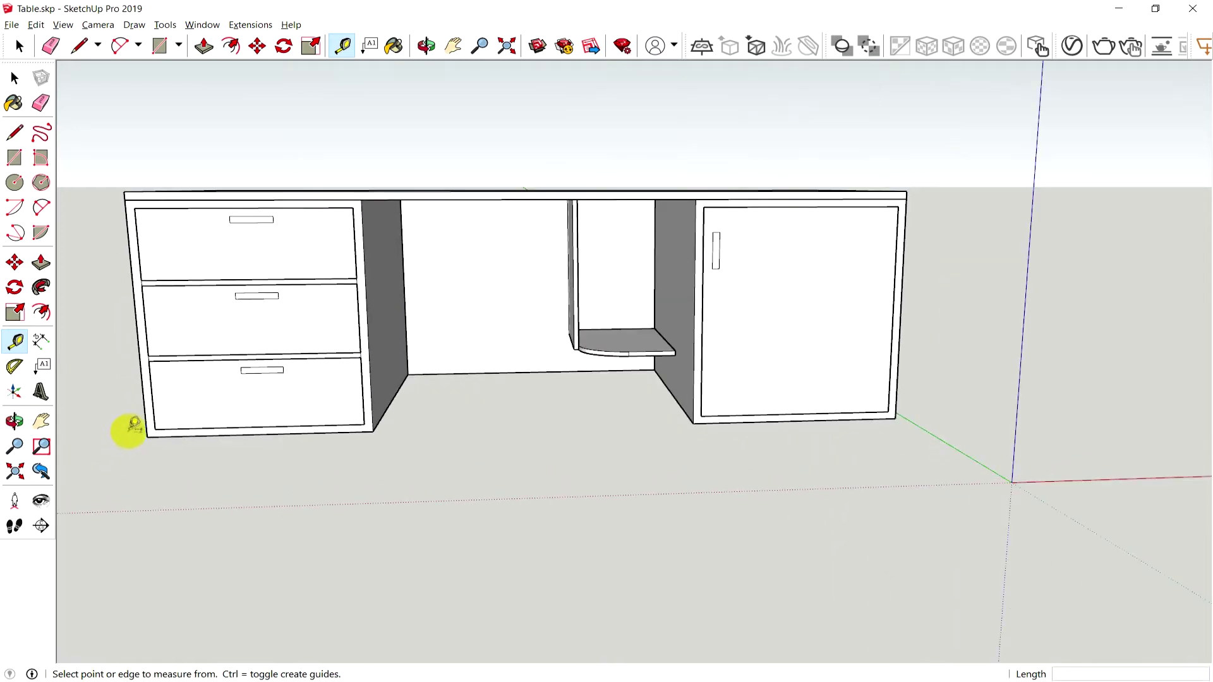
{"action": "scroll", "coordinate": [147, 438], "scroll_direction": "up", "scroll_amount": 1}
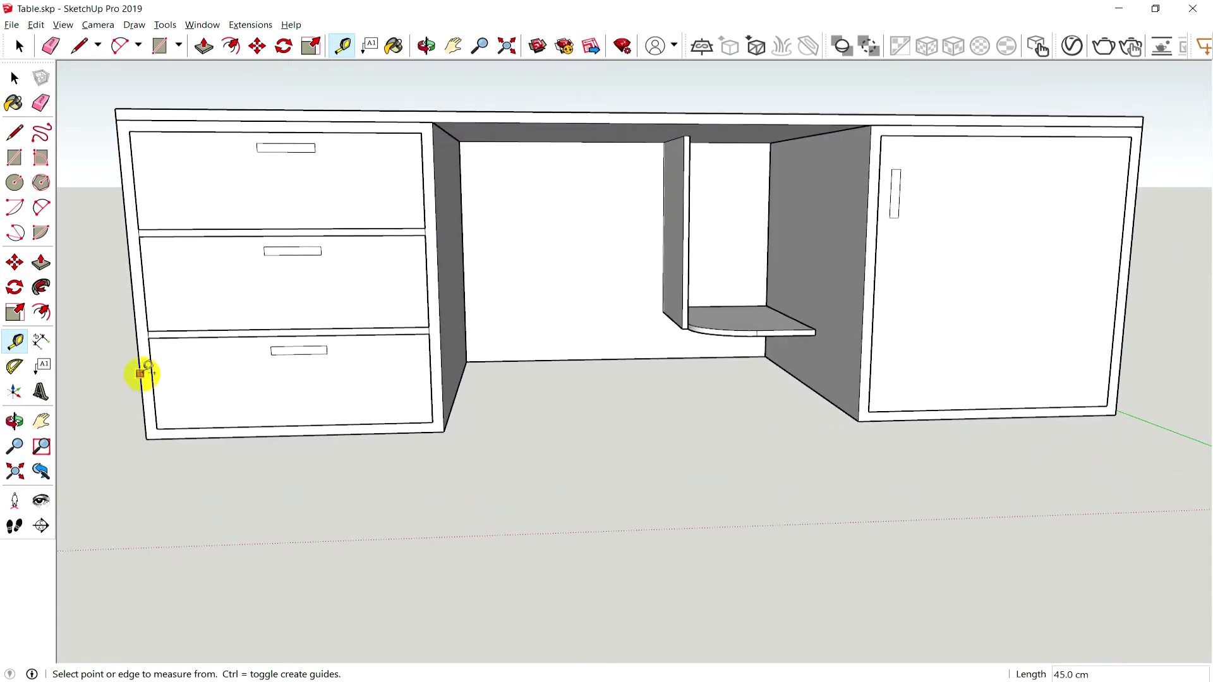
{"action": "left_click", "coordinate": [433, 420]}
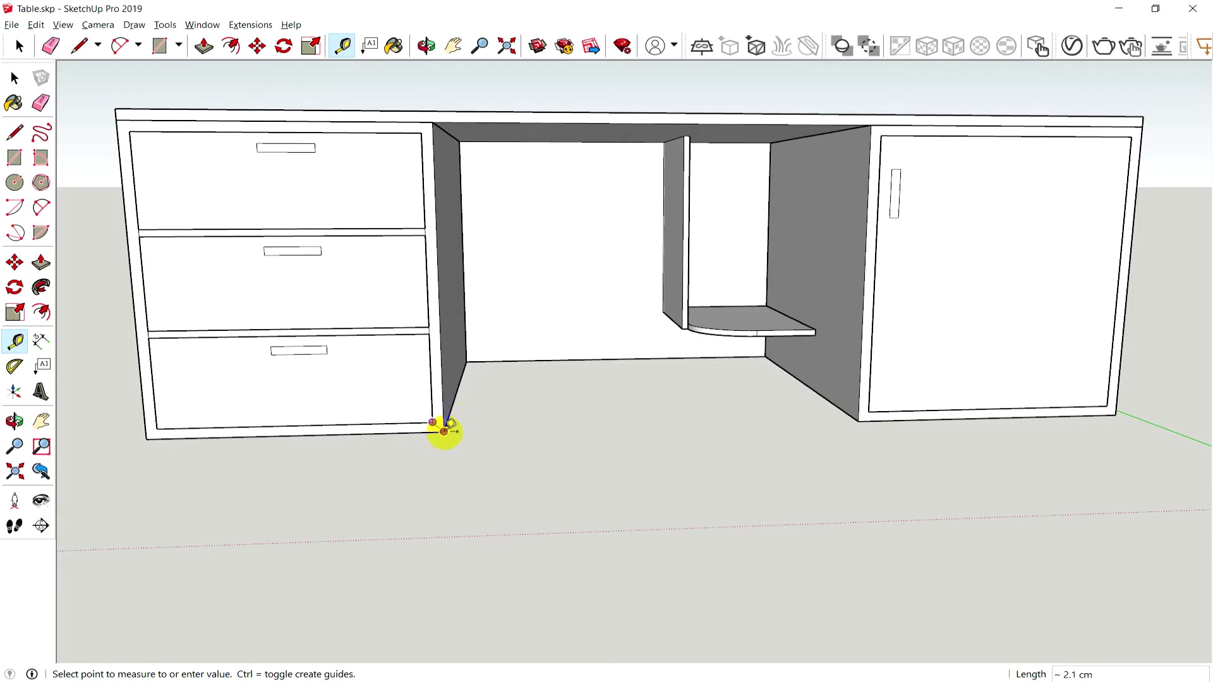
{"action": "left_click", "coordinate": [406, 434]}
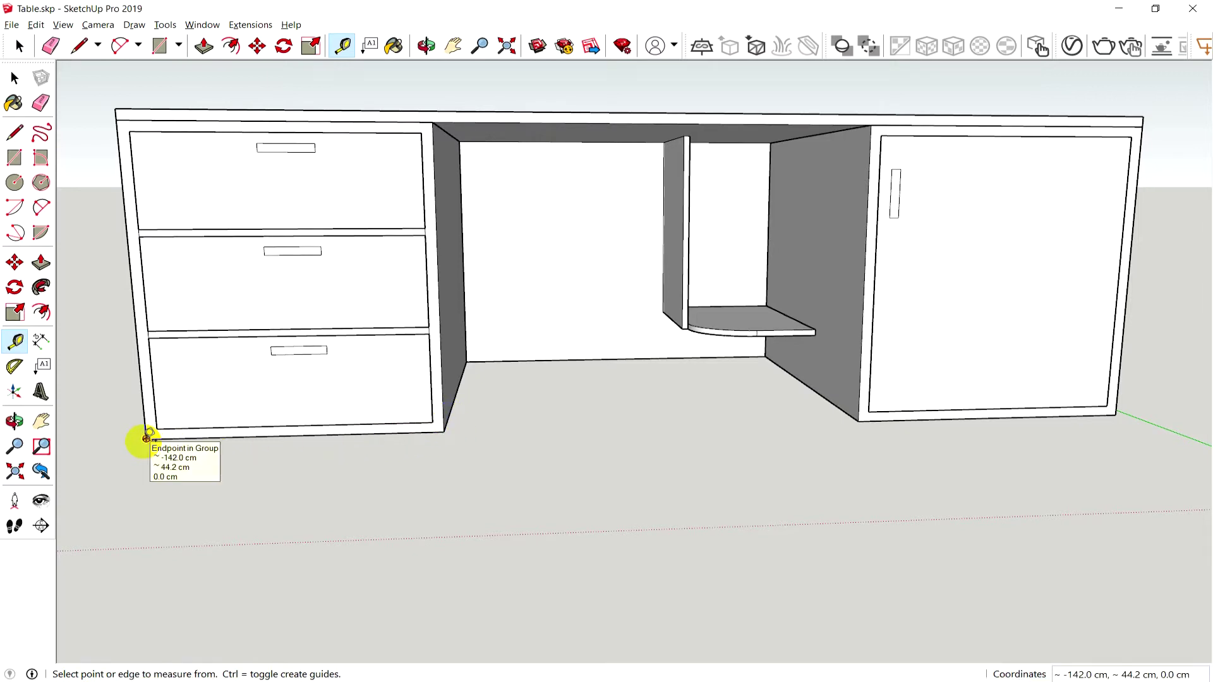
{"action": "left_click", "coordinate": [454, 388]}
{"action": "left_click", "coordinate": [430, 404]}
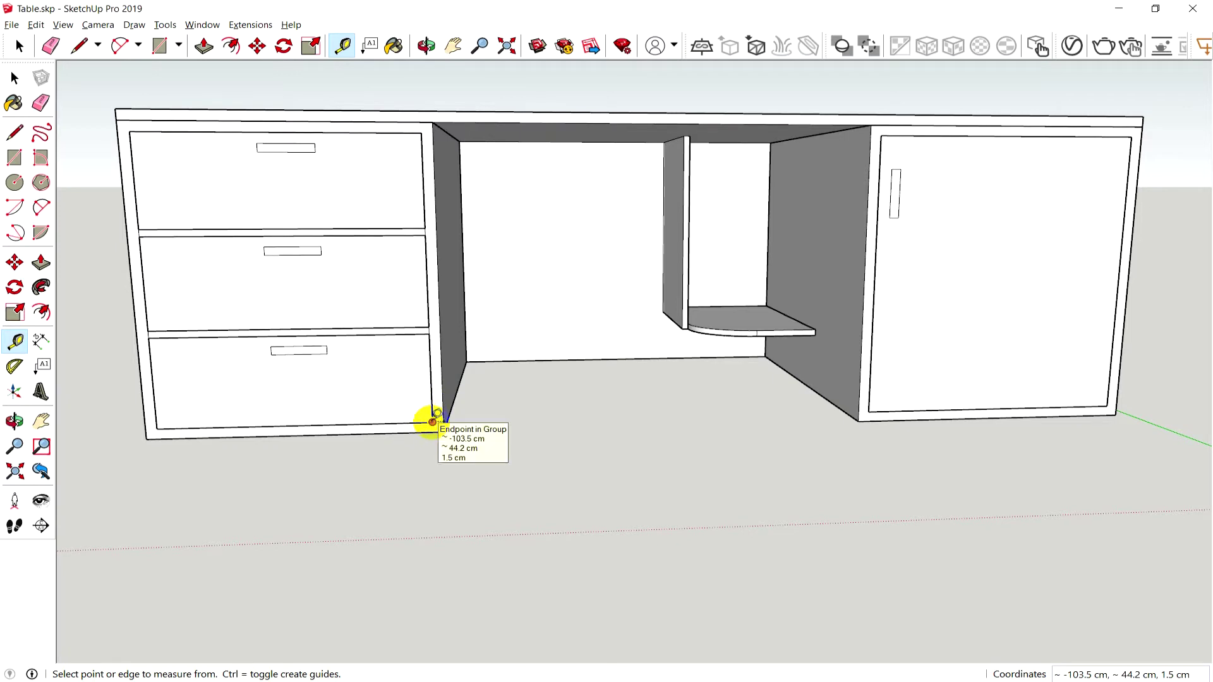
{"action": "left_click", "coordinate": [432, 421]}
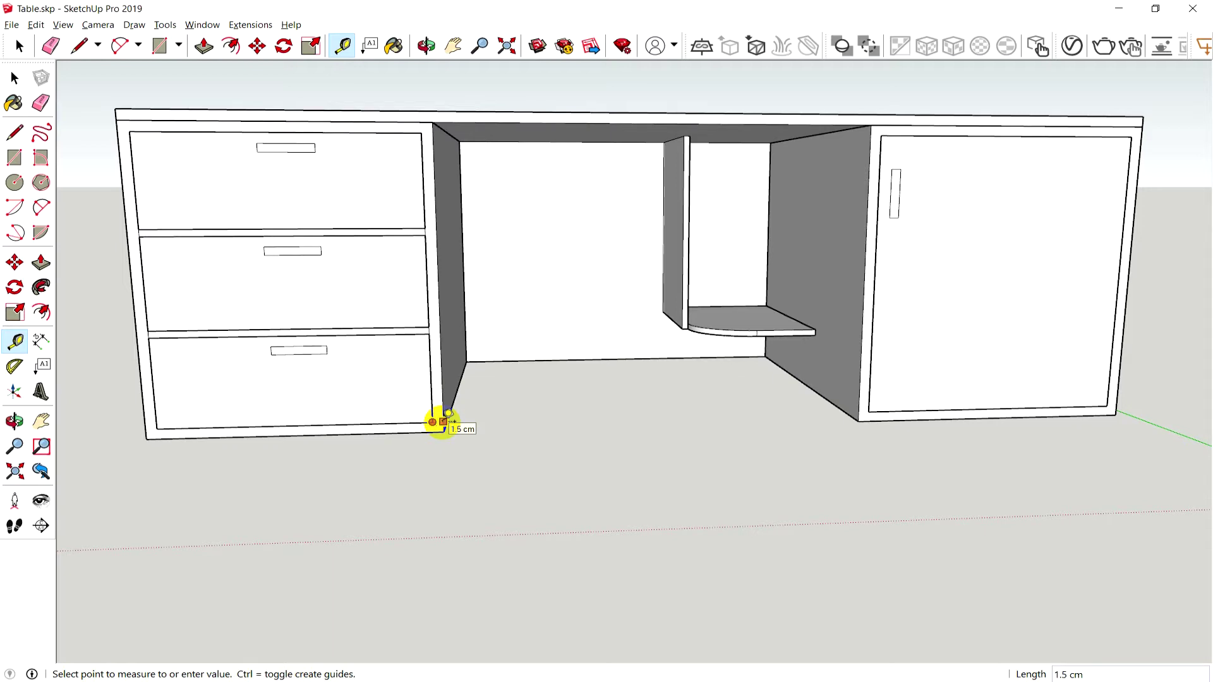
{"action": "left_click", "coordinate": [160, 425]}
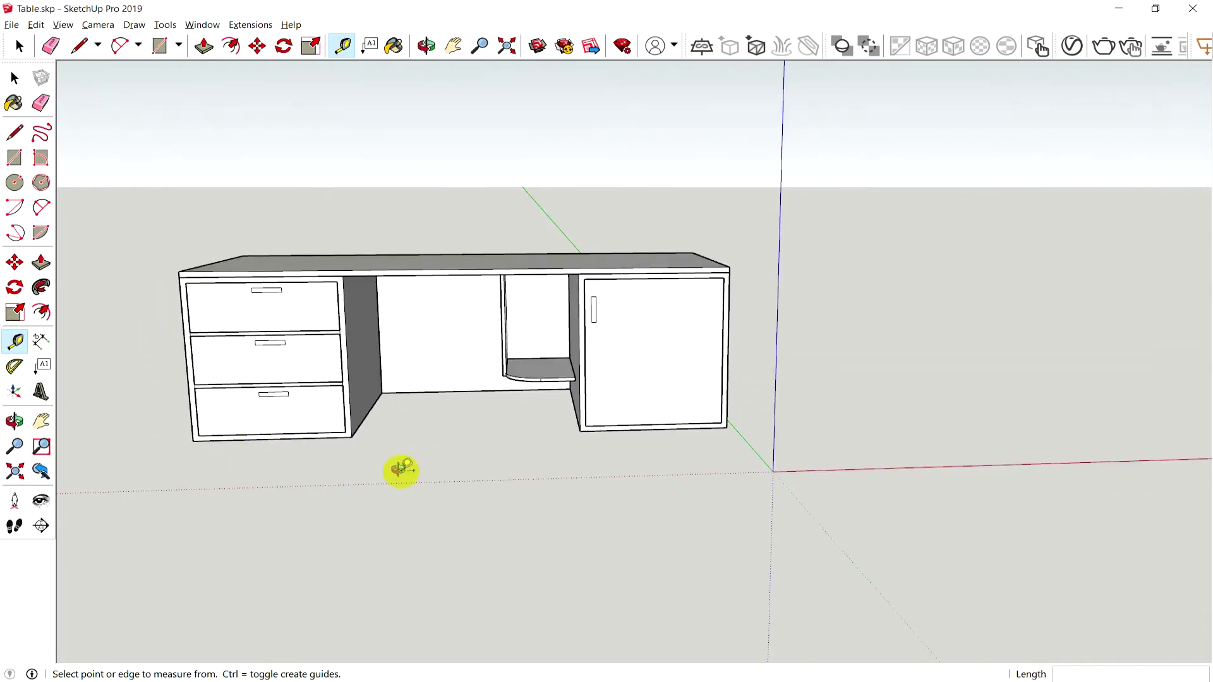
{"action": "key", "text": "o"}
{"action": "left_click_drag", "start_coordinate": [360, 472], "coordinate": [463, 471]}
{"action": "key", "text": "t"}
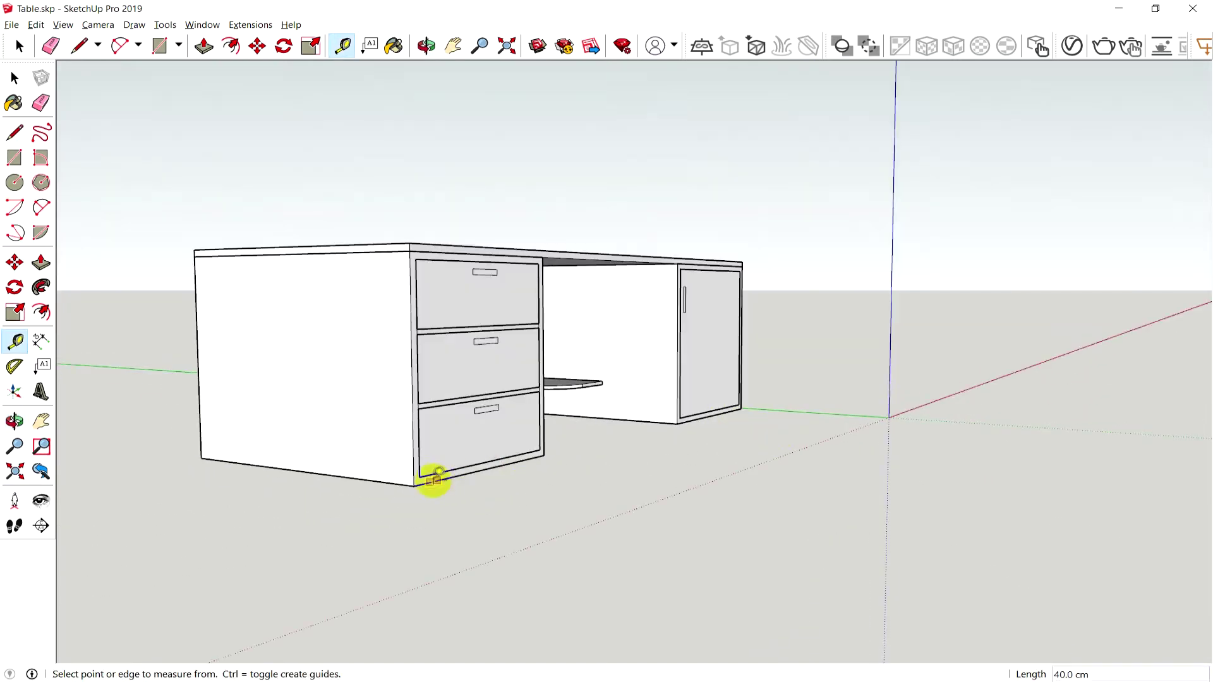
{"action": "left_click", "coordinate": [414, 485]}
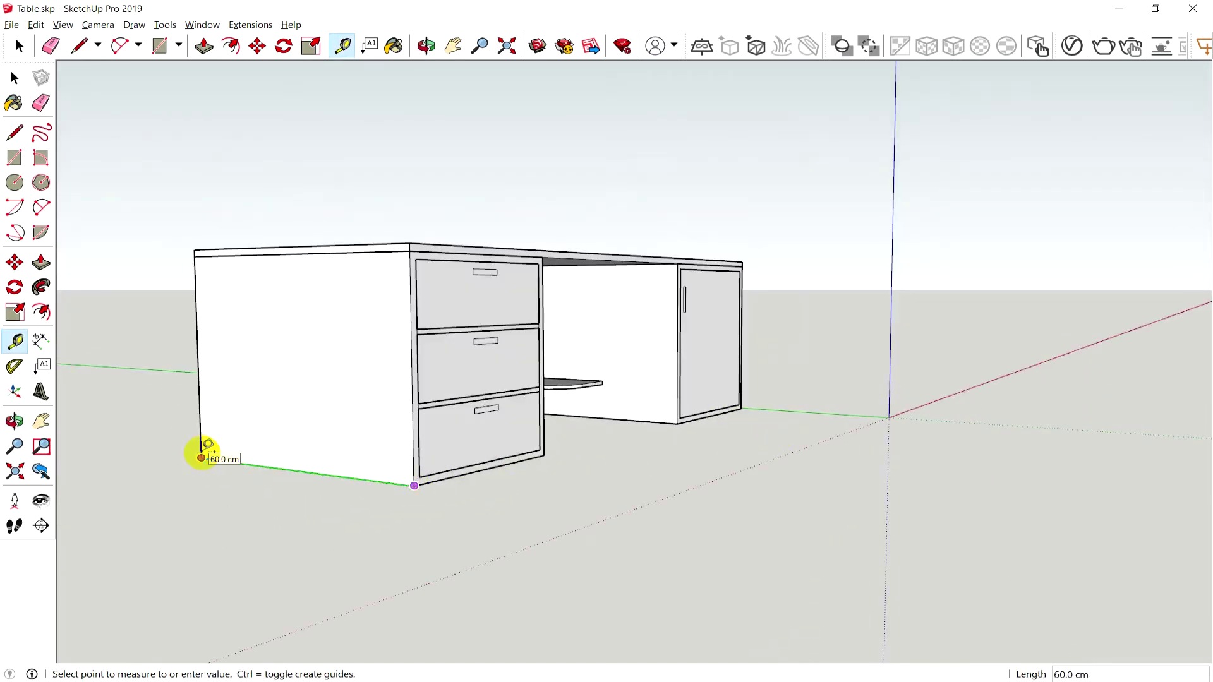
{"action": "key", "text": "Escape"}
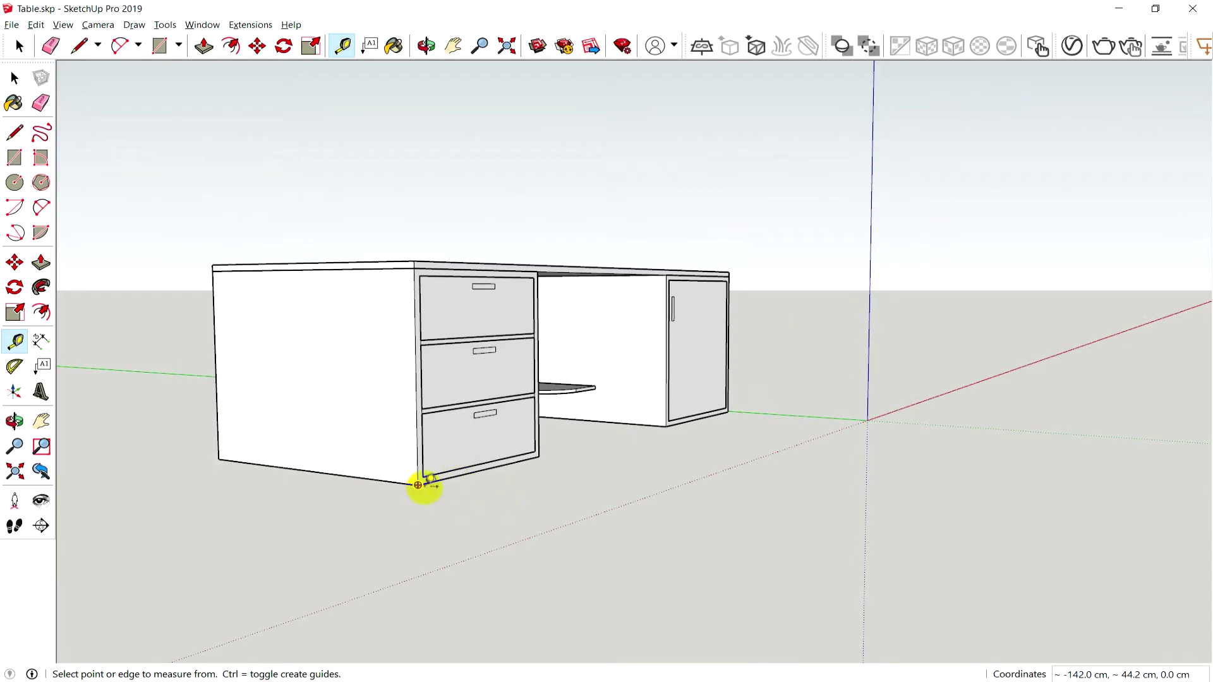
{"action": "left_click", "coordinate": [417, 485]}
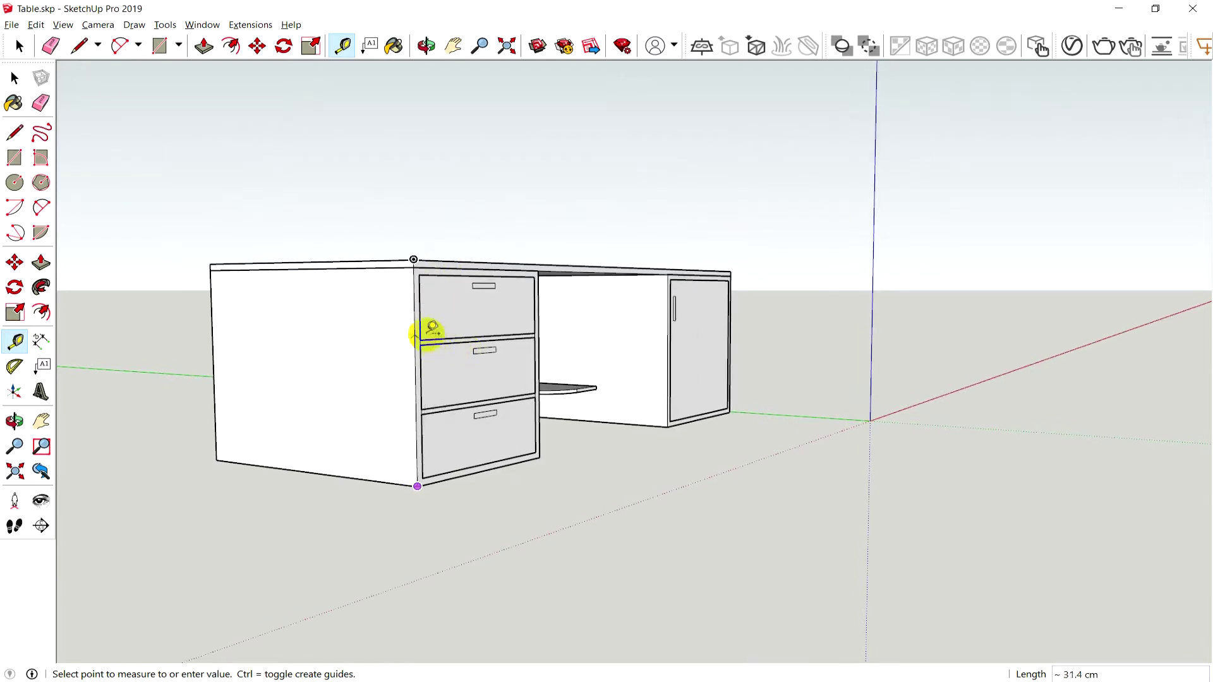
{"action": "scroll", "coordinate": [413, 326], "scroll_direction": "up", "scroll_amount": 2}
{"action": "scroll", "coordinate": [414, 325], "scroll_direction": "up", "scroll_amount": 1}
{"action": "scroll", "coordinate": [411, 353], "scroll_direction": "up", "scroll_amount": 1}
{"action": "scroll", "coordinate": [401, 320], "scroll_direction": "down", "scroll_amount": 2}
{"action": "scroll", "coordinate": [419, 324], "scroll_direction": "up", "scroll_amount": 1}
{"action": "scroll", "coordinate": [401, 303], "scroll_direction": "up", "scroll_amount": 2}
{"action": "scroll", "coordinate": [408, 287], "scroll_direction": "up", "scroll_amount": 2}
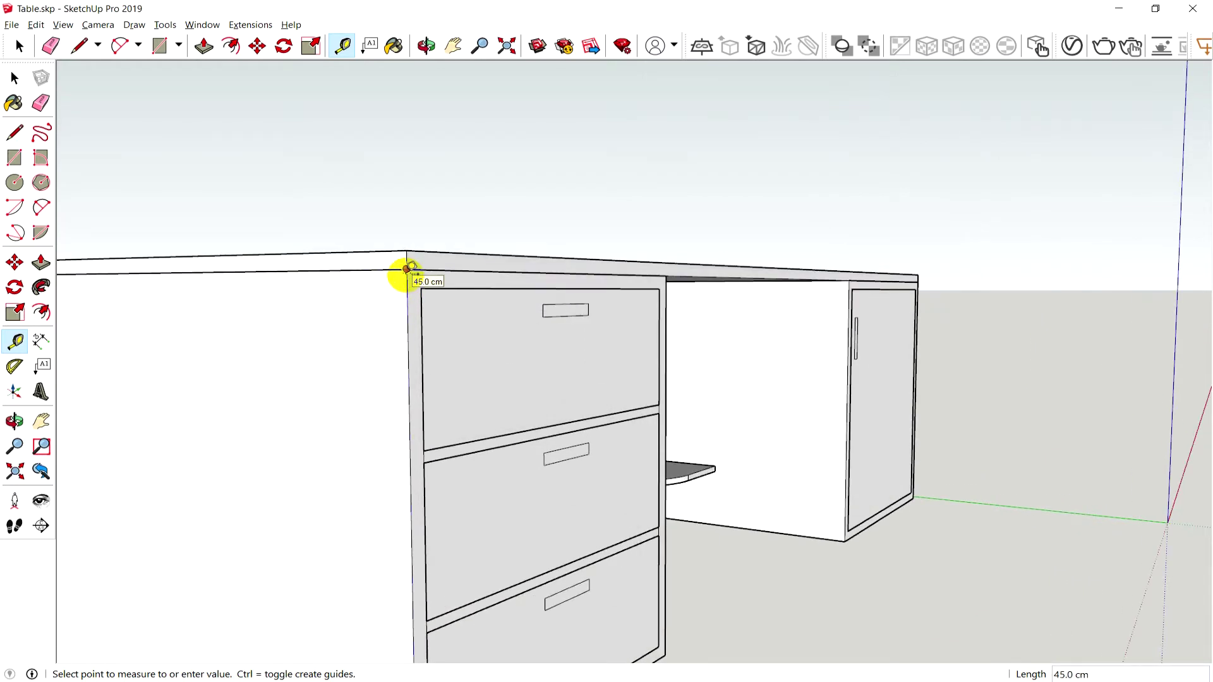
{"action": "mouse_move", "coordinate": [384, 463]}
{"action": "middle_mouse_down"}
{"action": "mouse_move", "coordinate": [439, 453]}
{"action": "mouse_move", "coordinate": [501, 474]}
{"action": "mouse_move", "coordinate": [693, 585]}
{"action": "mouse_move", "coordinate": [574, 560]}
{"action": "mouse_move", "coordinate": [449, 472]}
{"action": "middle_mouse_up"}
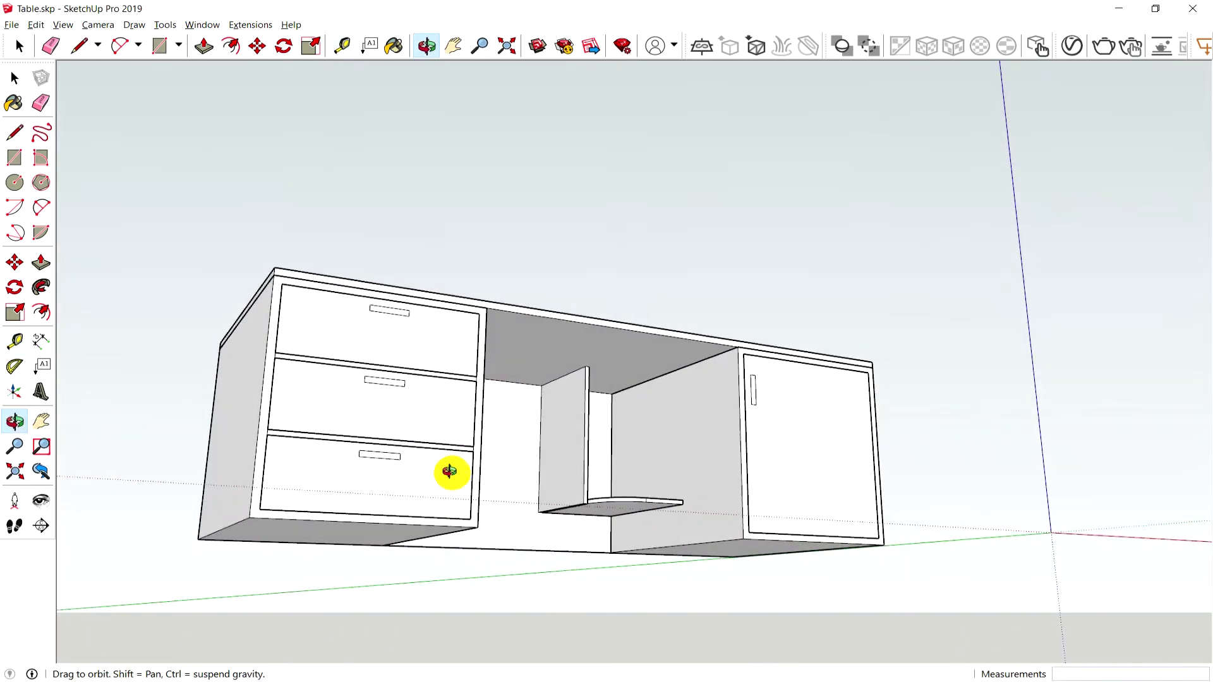
{"action": "key", "text": "o"}
{"action": "left_click_drag", "start_coordinate": [428, 504], "coordinate": [374, 612]}
{"action": "mouse_move", "coordinate": [375, 613]}
{"action": "middle_mouse_down"}
{"action": "mouse_move", "coordinate": [406, 541]}
{"action": "mouse_move", "coordinate": [434, 533]}
{"action": "middle_mouse_up"}
{"action": "scroll", "coordinate": [434, 534], "scroll_direction": "down", "scroll_amount": 2}
{"action": "middle_click_drag", "start_coordinate": [976, 556], "coordinate": [588, 498]}
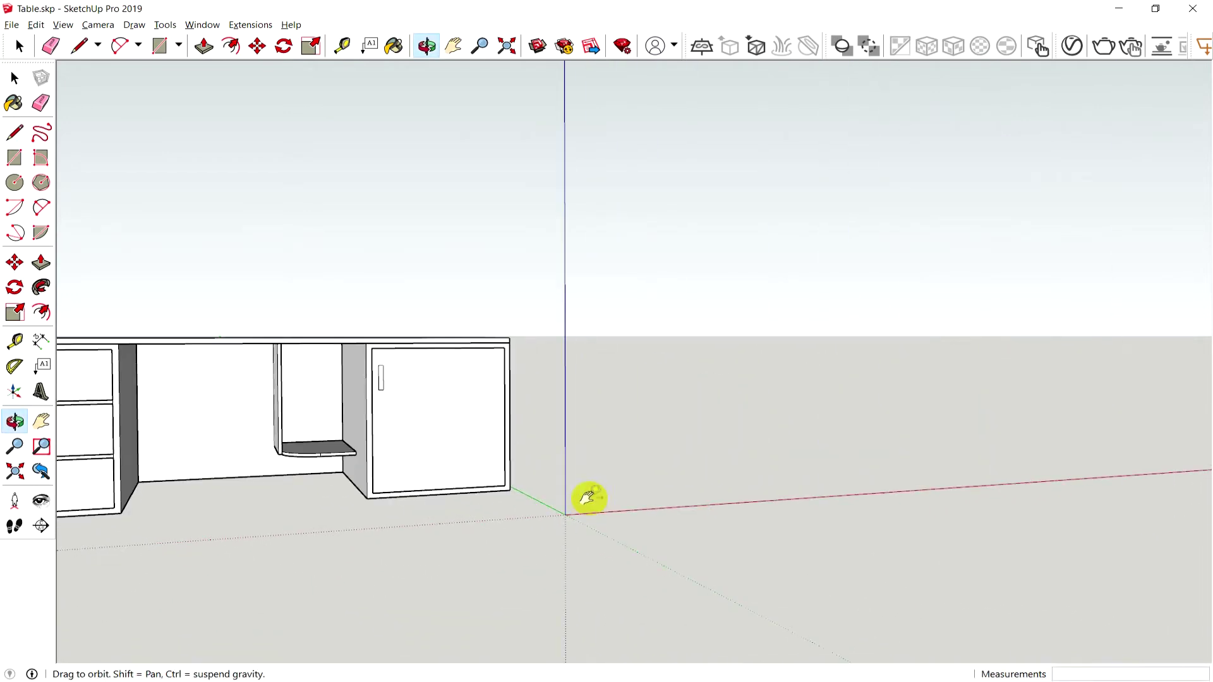
{"action": "mouse_move", "coordinate": [731, 517]}
{"action": "middle_mouse_down"}
{"action": "mouse_move", "coordinate": [477, 578]}
{"action": "mouse_move", "coordinate": [542, 561]}
{"action": "mouse_move", "coordinate": [733, 552]}
{"action": "middle_mouse_up"}
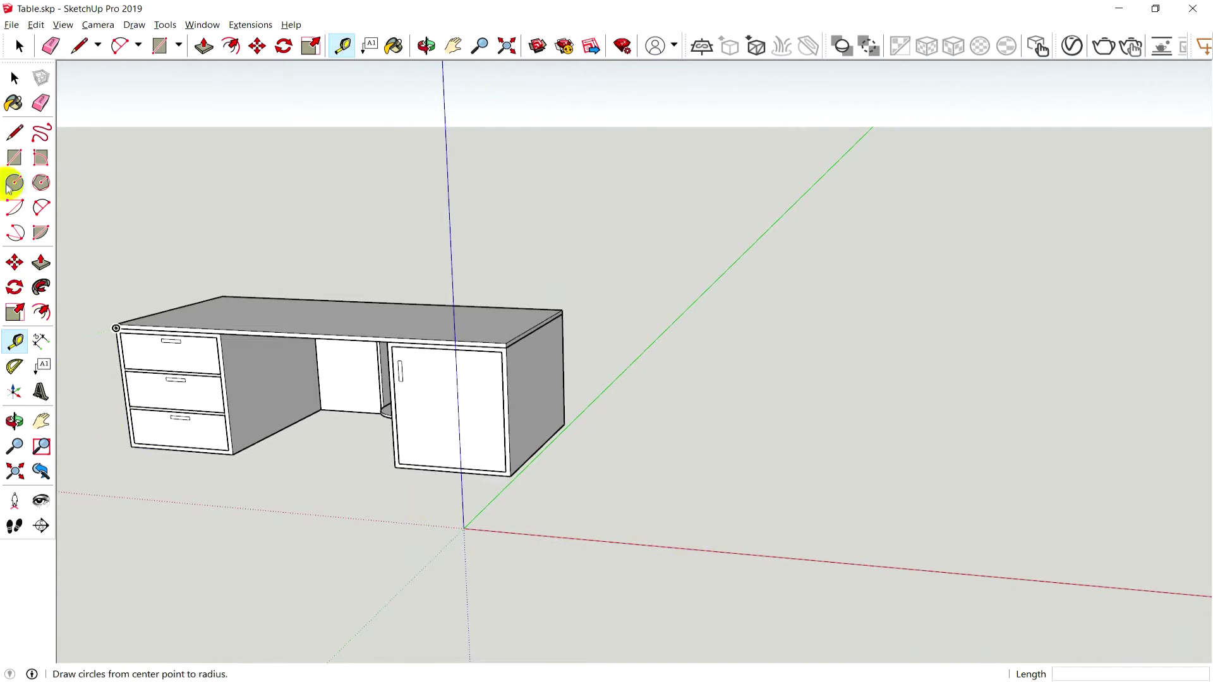
{"action": "left_click", "coordinate": [15, 160]}
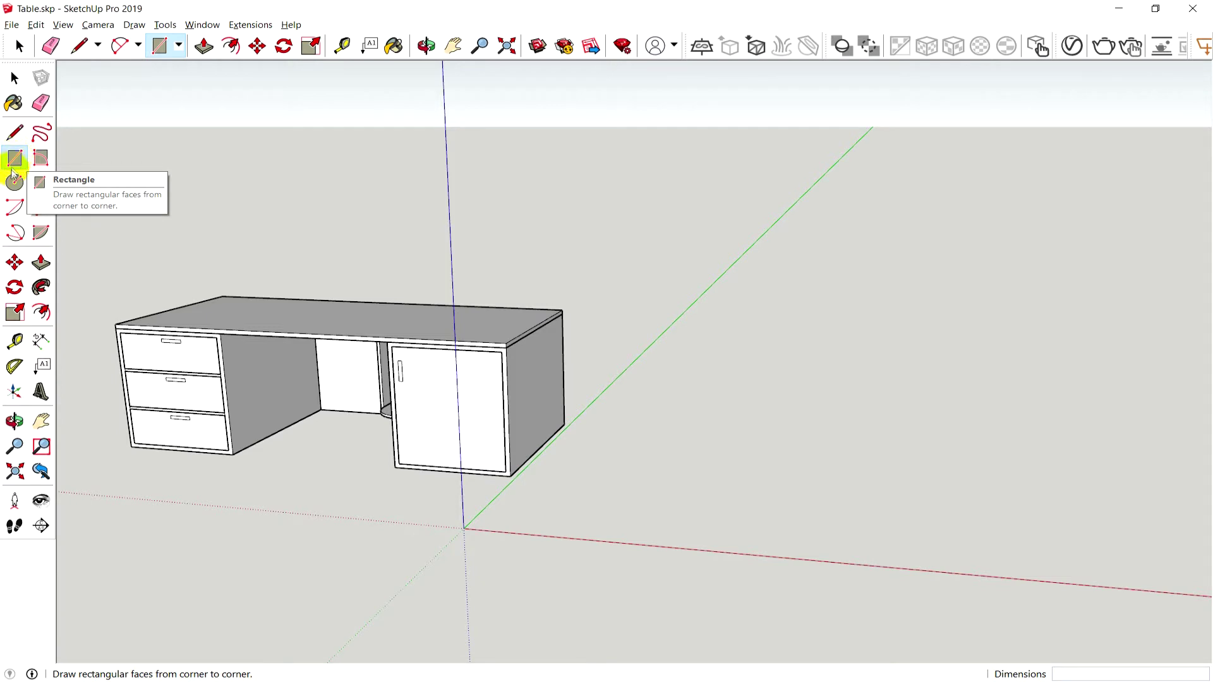
Step: Fix a new rectangle's first corner on the ground to the right of the desk
{"action": "left_click", "coordinate": [134, 24]}
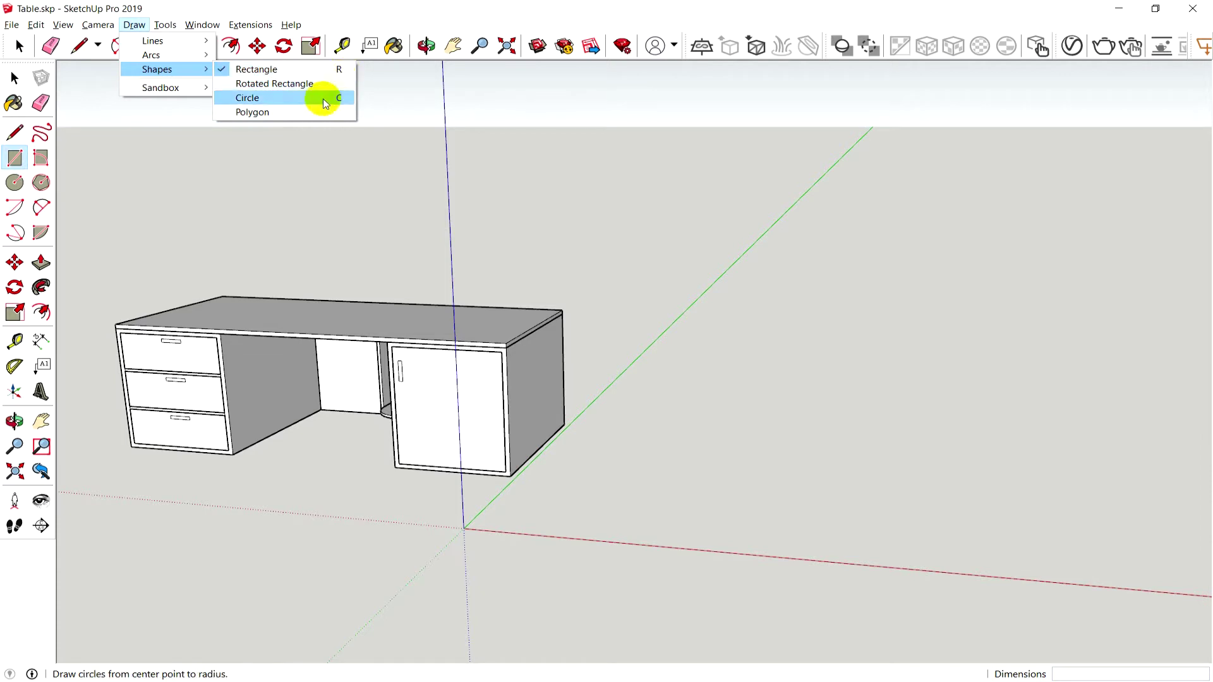
{"action": "left_click", "coordinate": [15, 163]}
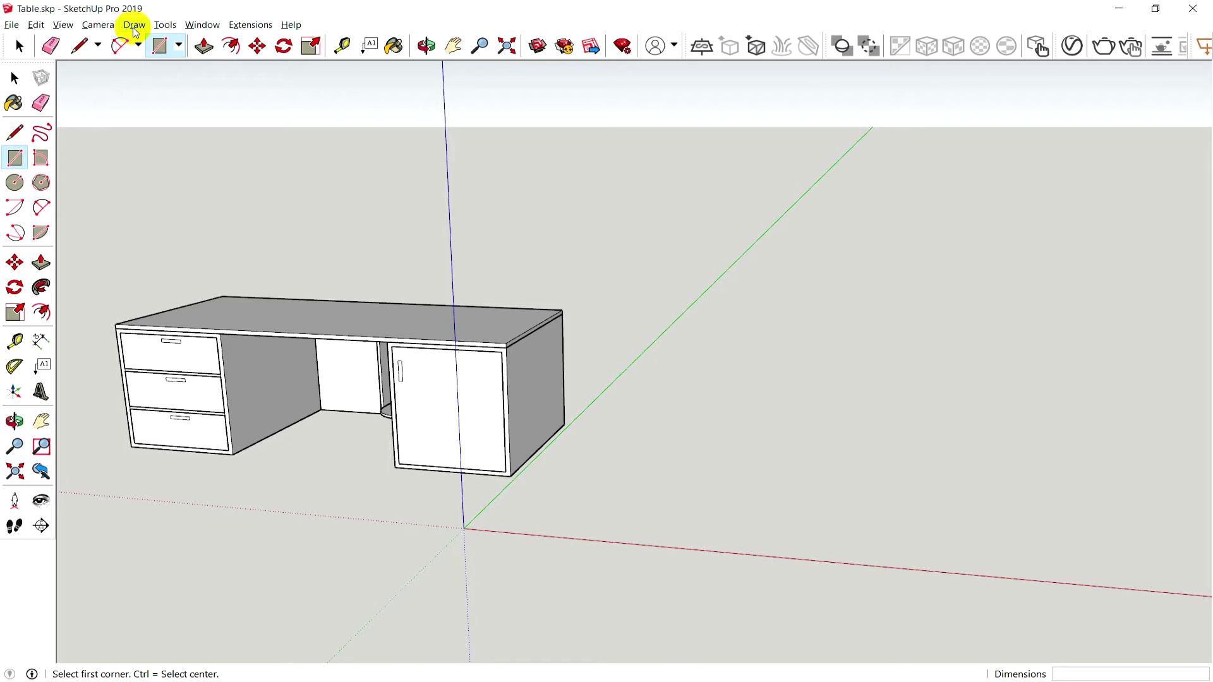
{"action": "left_click", "coordinate": [606, 527]}
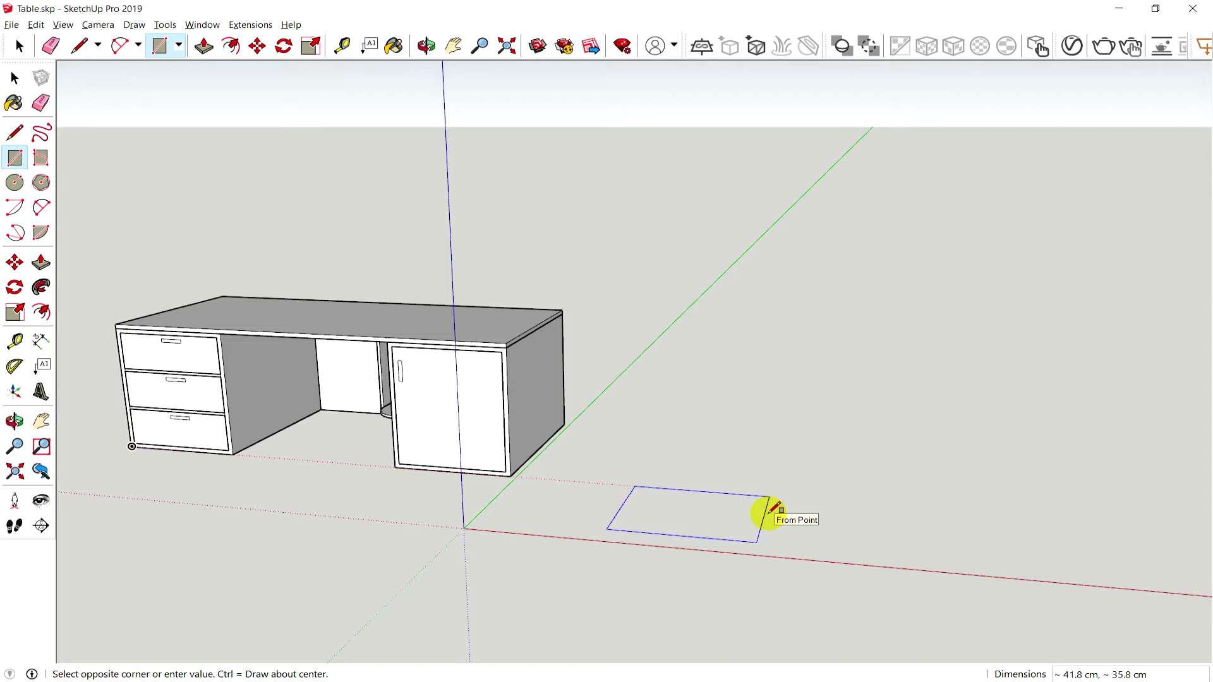
Step: Enter 30,60 to finish the rectangle as a 30 by 60 cm face, then zoom in
{"action": "type", "text": "30,60"}
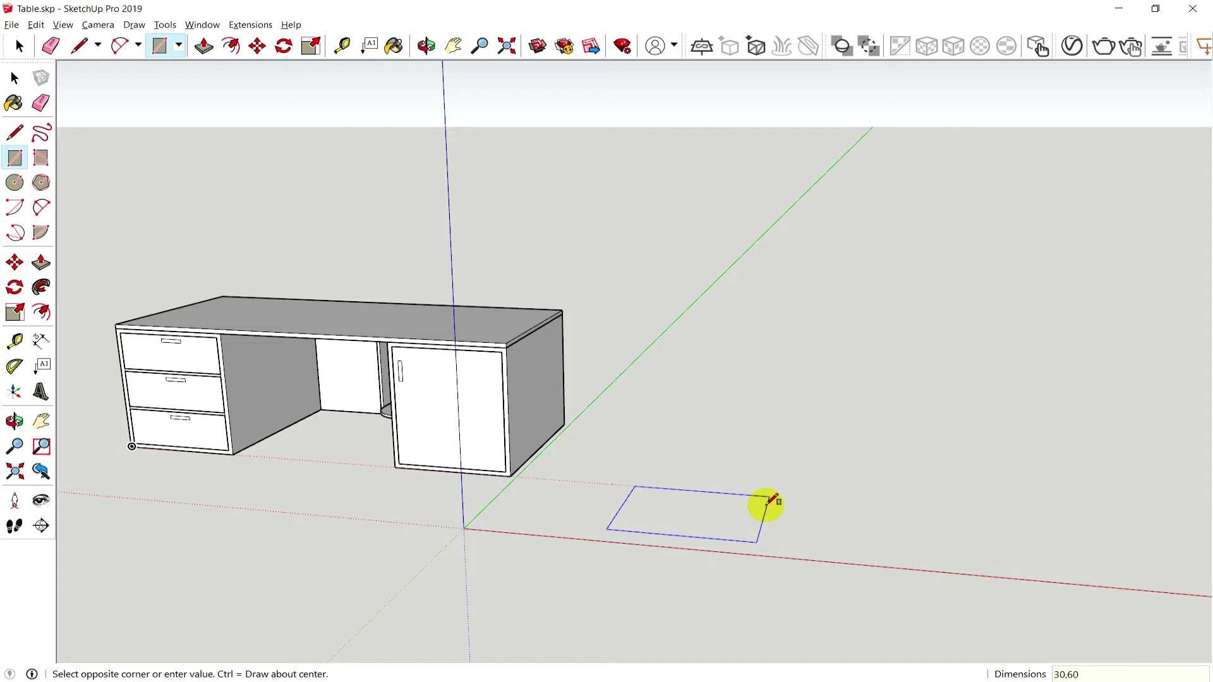
{"action": "key", "text": "Return"}
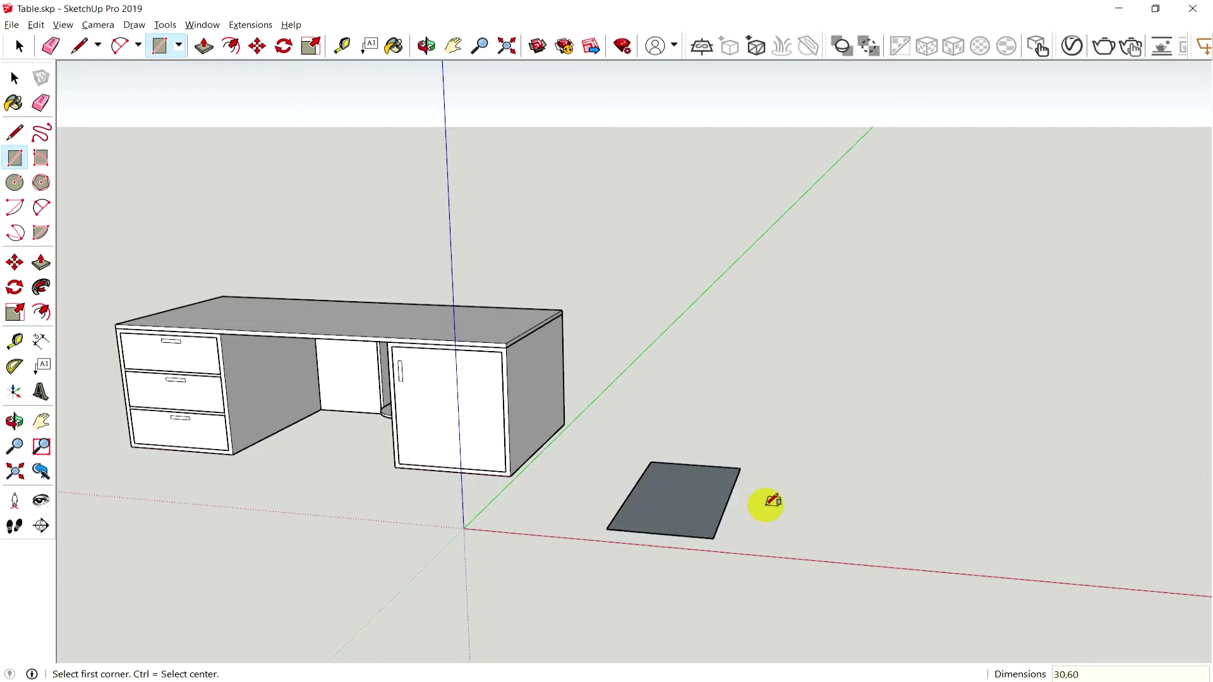
{"action": "scroll", "coordinate": [698, 506], "scroll_direction": "up", "scroll_amount": 2}
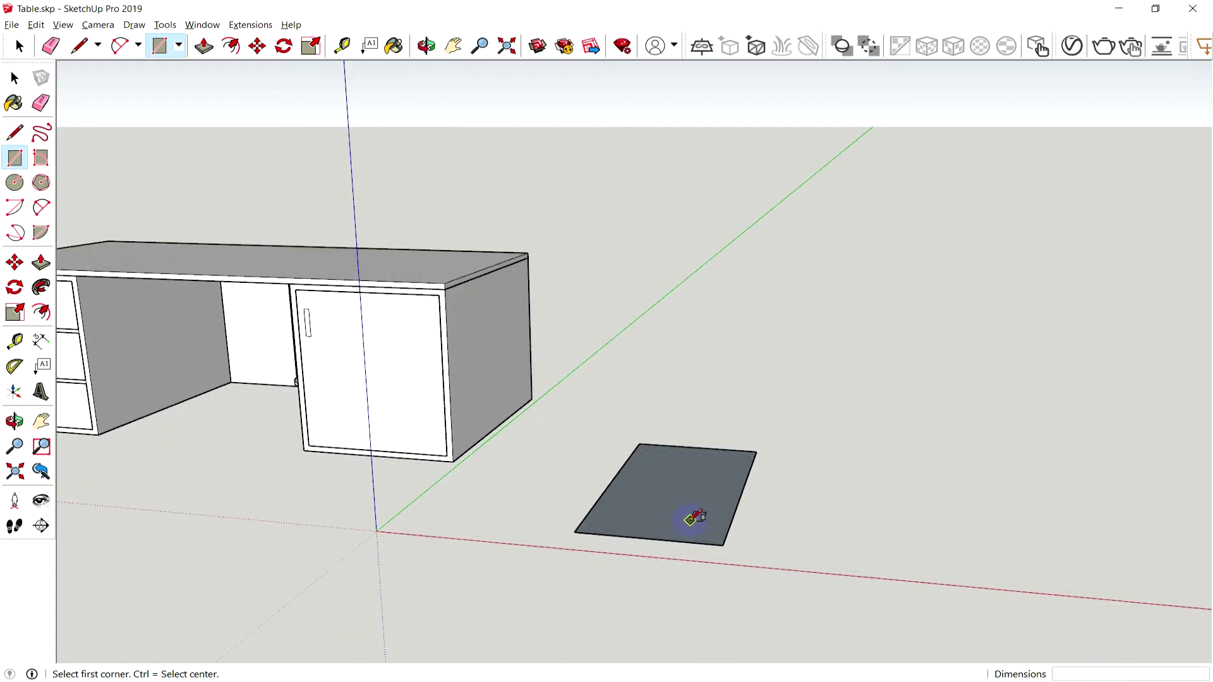
{"action": "scroll", "coordinate": [707, 511], "scroll_direction": "up", "scroll_amount": 1}
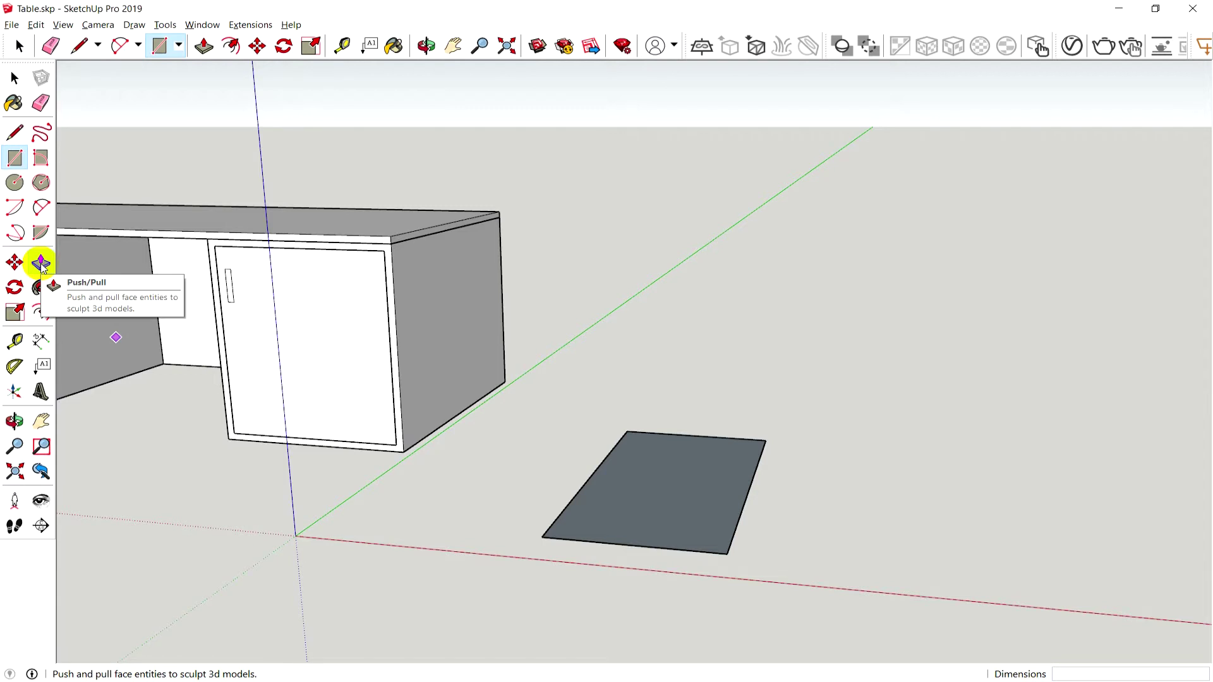
Step: Push/Pull the 30 by 60 cm face up into a 45 cm tall box
{"action": "left_click", "coordinate": [41, 264]}
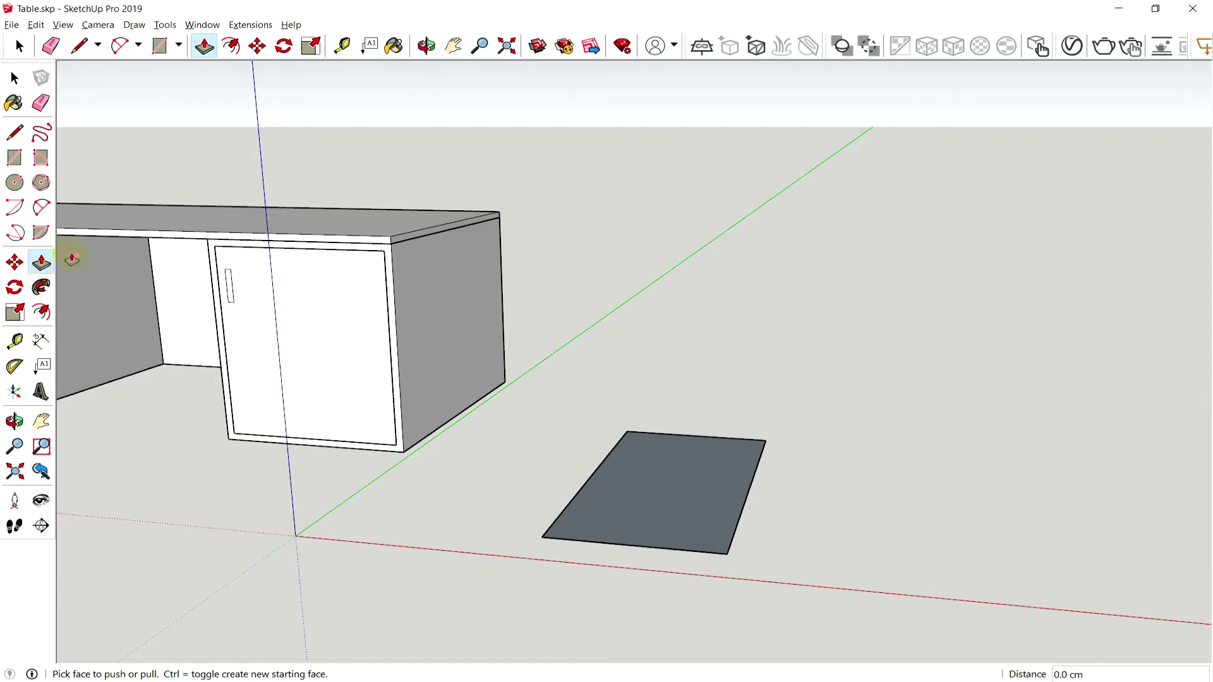
{"action": "left_click", "coordinate": [134, 25]}
{"action": "mouse_move", "coordinate": [165, 25]}
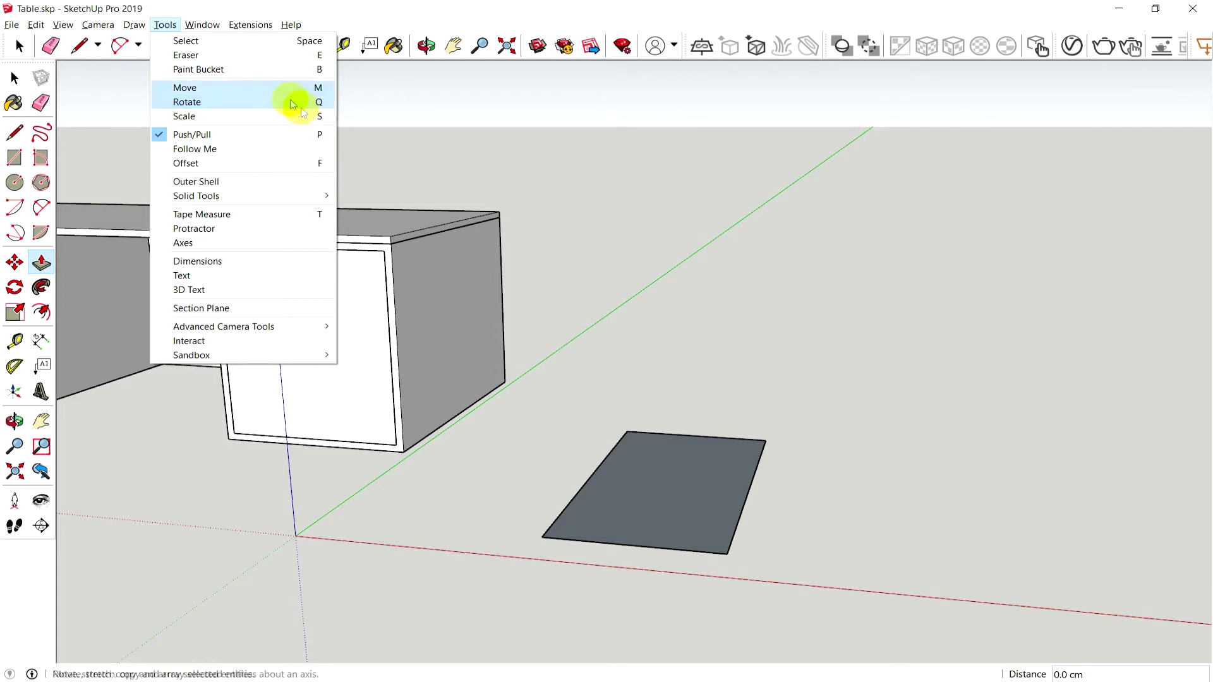
{"action": "left_click", "coordinate": [165, 24]}
{"action": "left_click_drag", "start_coordinate": [660, 514], "coordinate": [660, 347]}
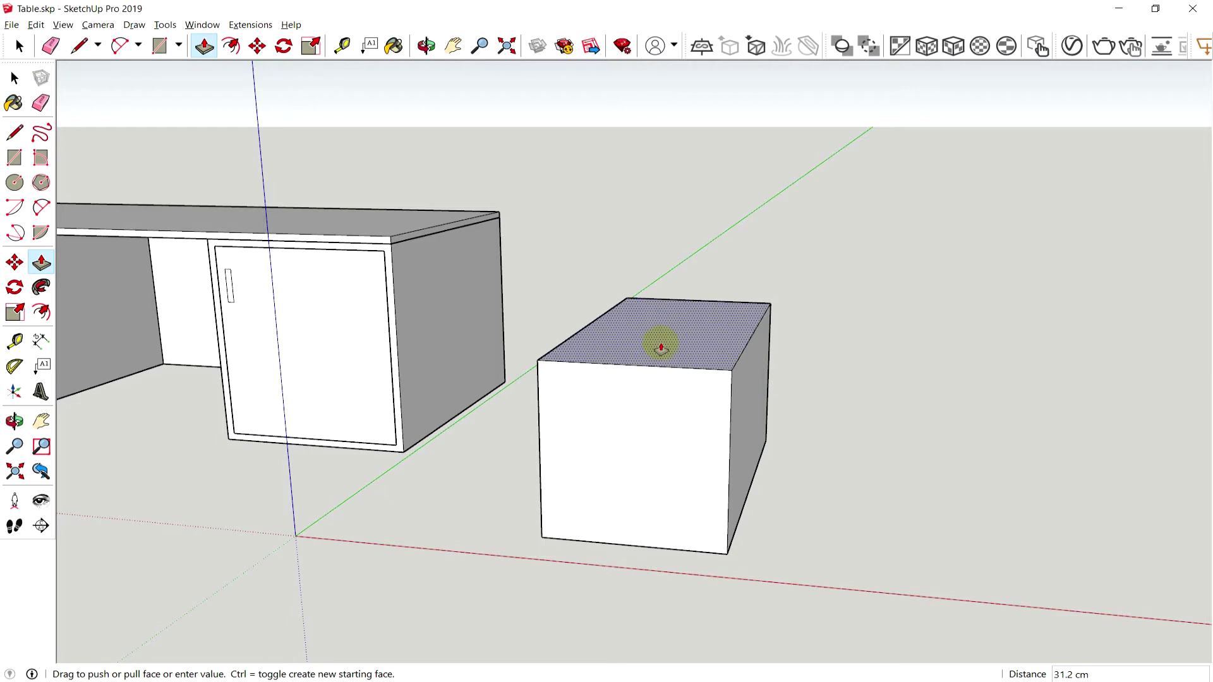
{"action": "left_click_drag", "start_coordinate": [660, 348], "coordinate": [658, 330]}
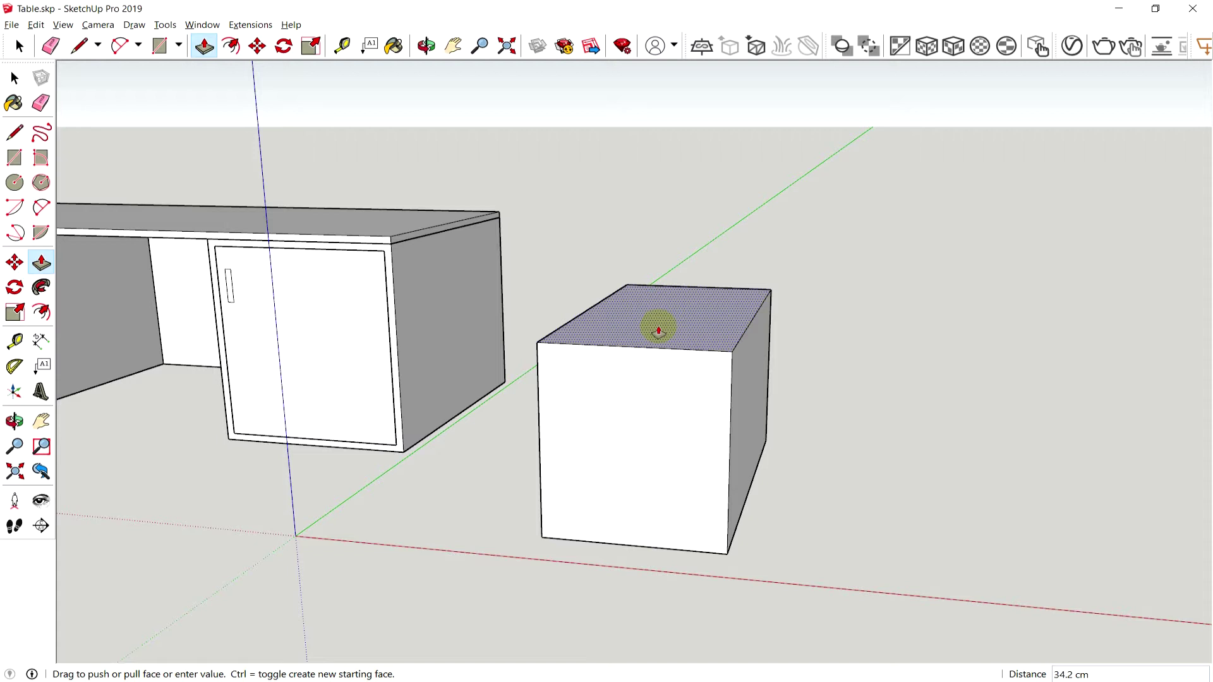
{"action": "type", "text": "45"}
{"action": "key", "text": "Return"}
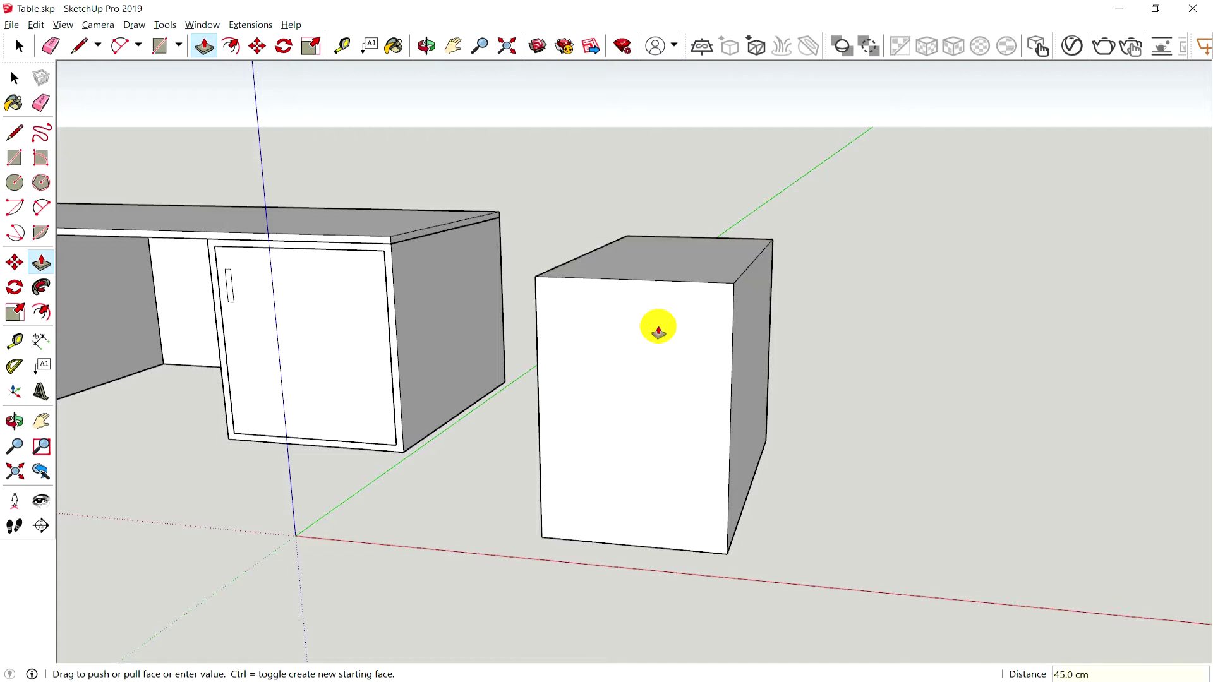
{"action": "scroll", "coordinate": [600, 348], "scroll_direction": "down", "scroll_amount": 2}
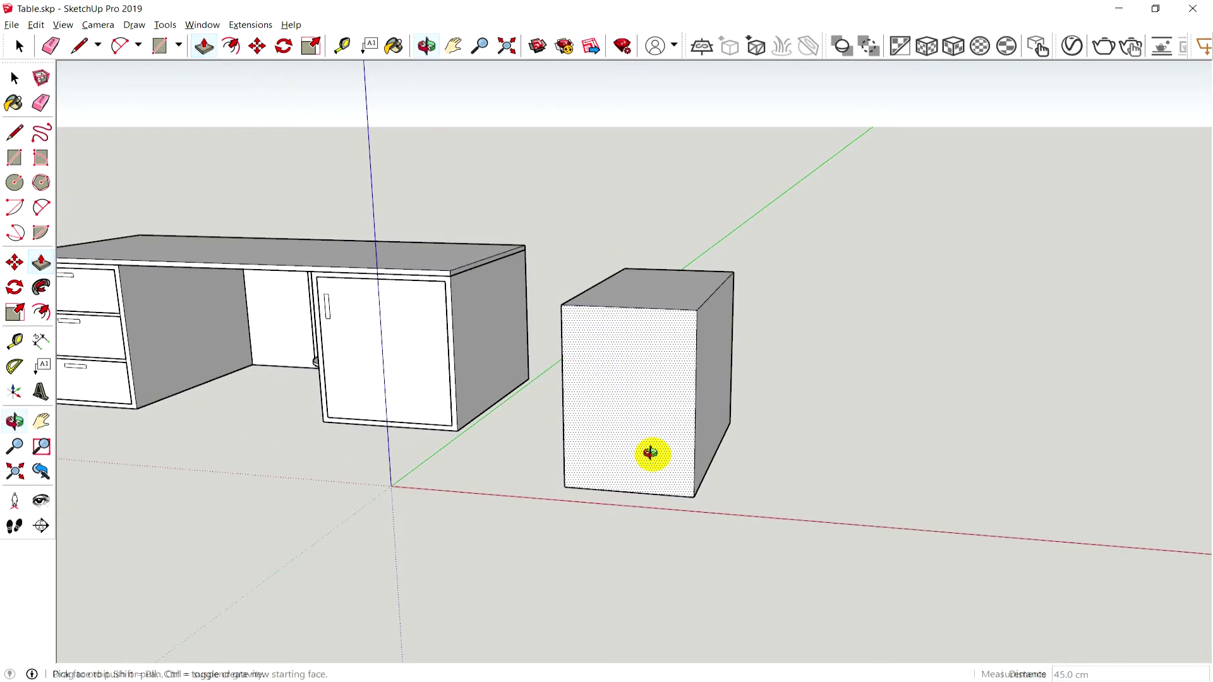
{"action": "middle_click_drag", "start_coordinate": [650, 455], "coordinate": [739, 446]}
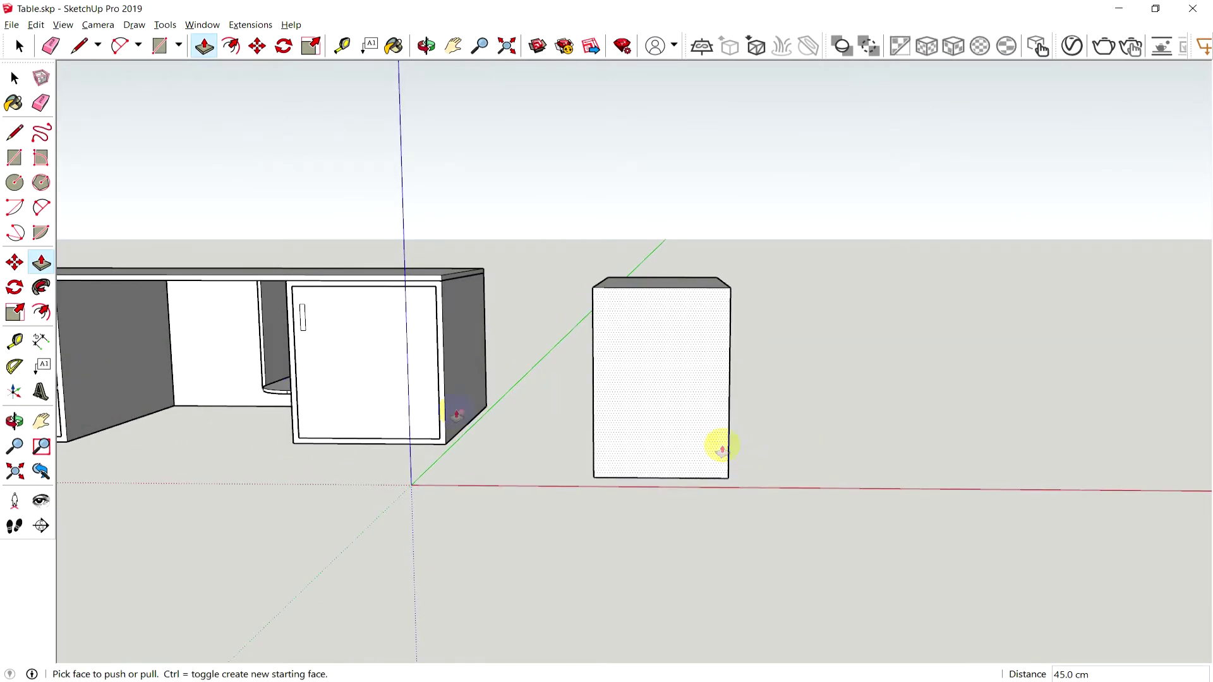
Step: Offset the box's front face inward by 1 cm to form a border
{"action": "left_click", "coordinate": [41, 309]}
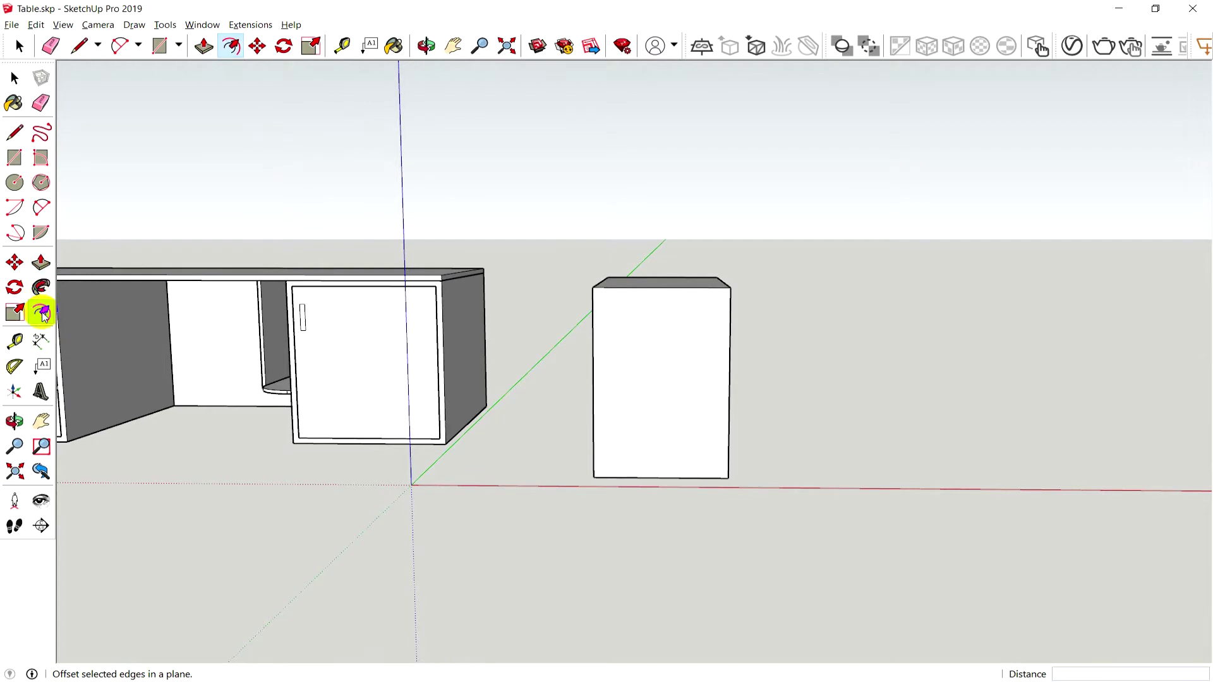
{"action": "left_click", "coordinate": [727, 374]}
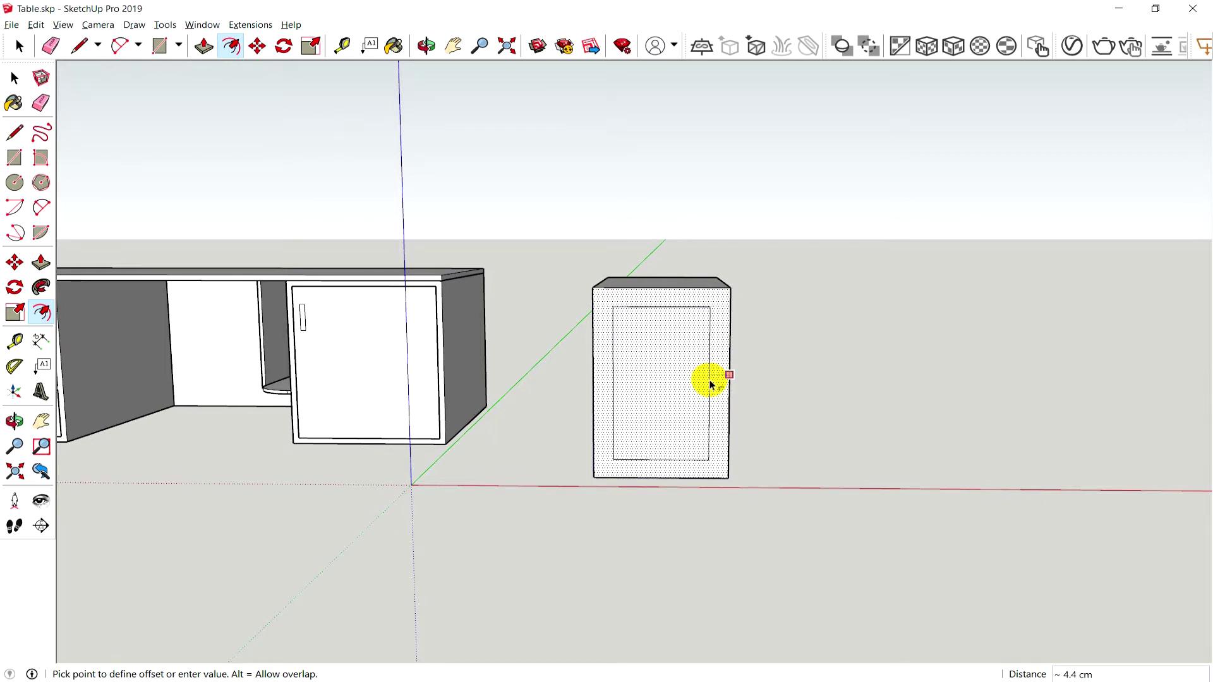
{"action": "key", "text": "Escape"}
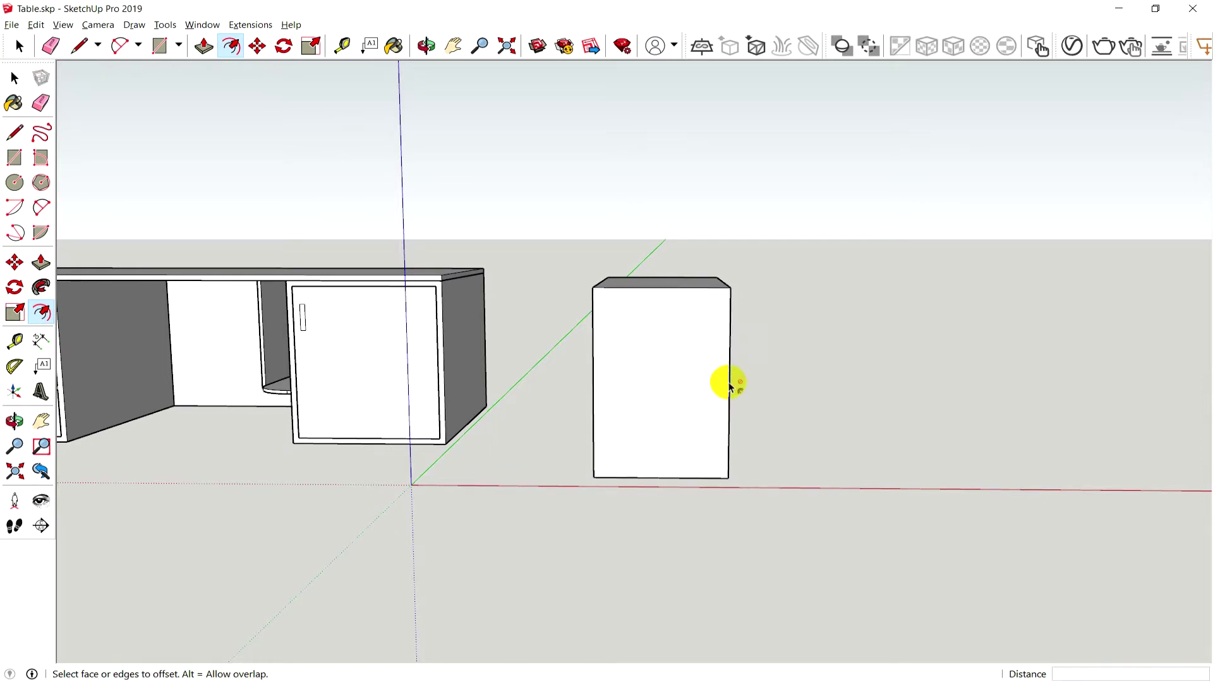
{"action": "left_click", "coordinate": [727, 368]}
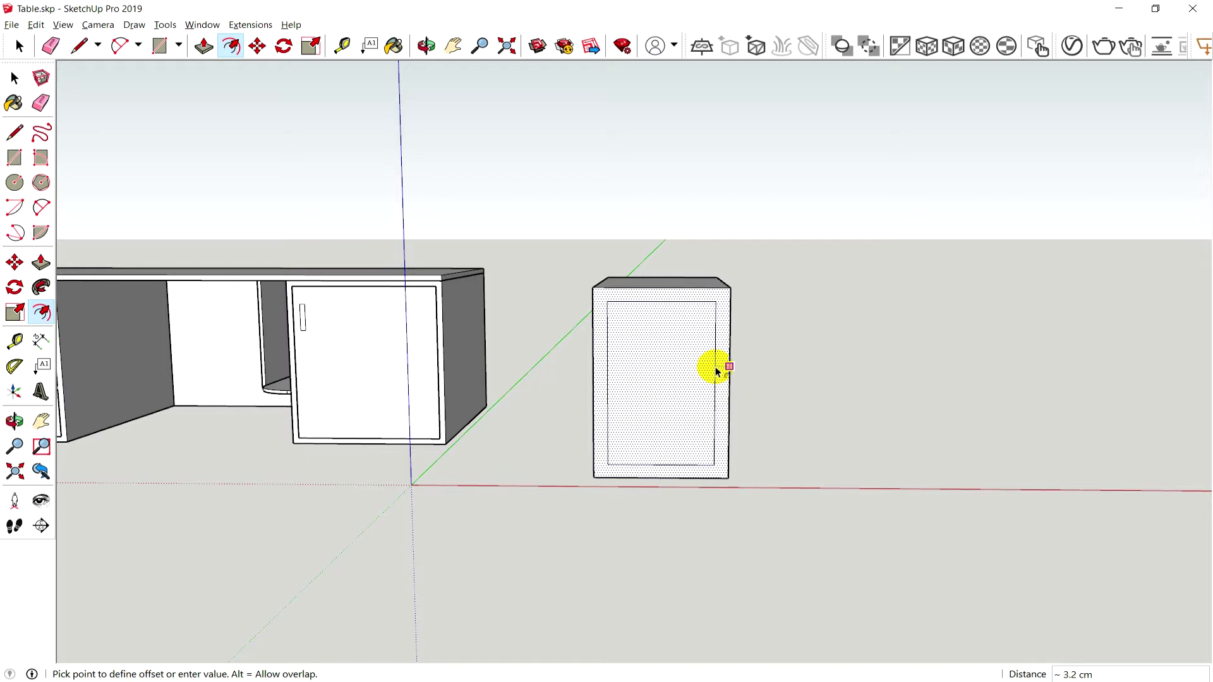
{"action": "type", "text": "1"}
{"action": "key", "text": "Return"}
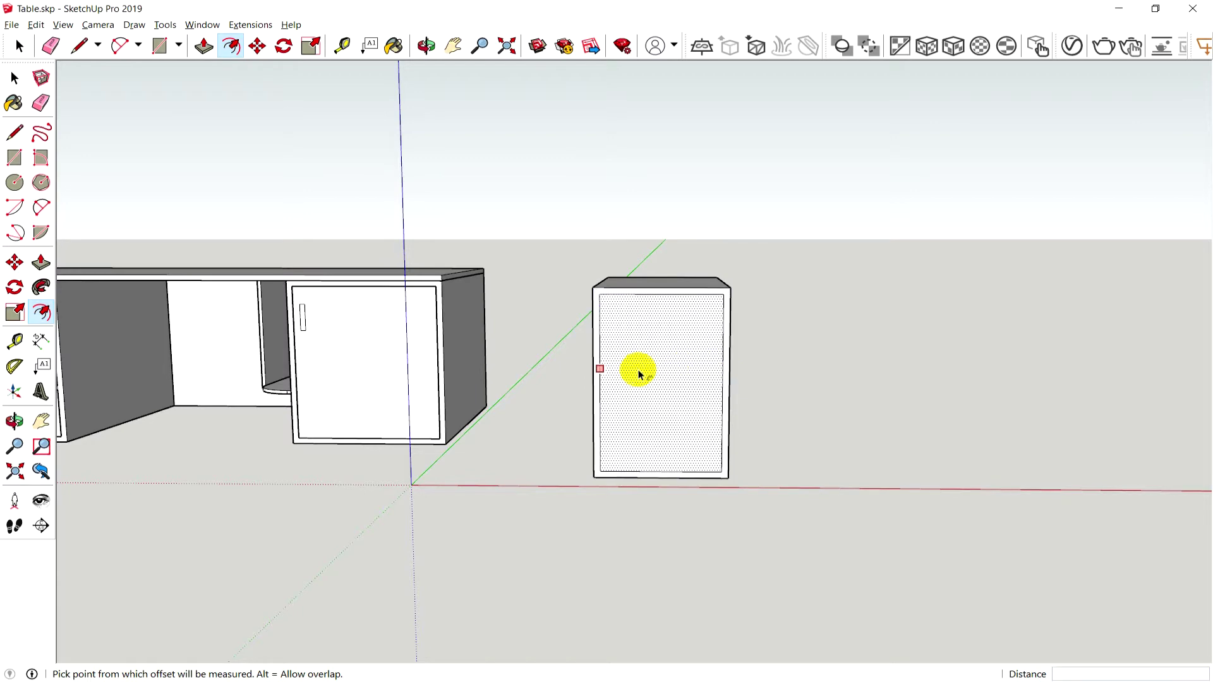
{"action": "key", "text": "Escape"}
Step: Orbit and zoom to view the desk and new box from the front
{"action": "mouse_move", "coordinate": [821, 430]}
{"action": "middle_mouse_down"}
{"action": "mouse_move", "coordinate": [688, 433]}
{"action": "mouse_move", "coordinate": [773, 434]}
{"action": "middle_mouse_up"}
{"action": "left_click", "coordinate": [600, 442]}
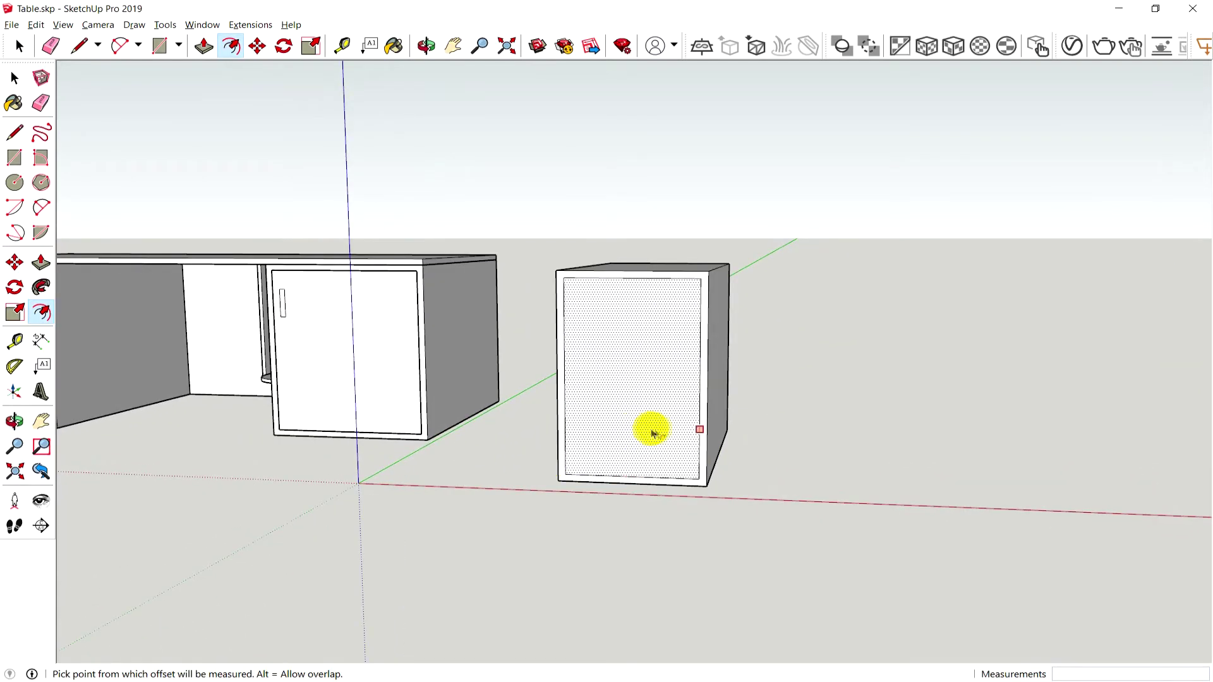
{"action": "scroll", "coordinate": [650, 427], "scroll_direction": "down", "scroll_amount": 3}
{"action": "scroll", "coordinate": [660, 427], "scroll_direction": "down", "scroll_amount": 1}
{"action": "key", "text": "Escape"}
{"action": "scroll", "coordinate": [135, 335], "scroll_direction": "up", "scroll_amount": 2}
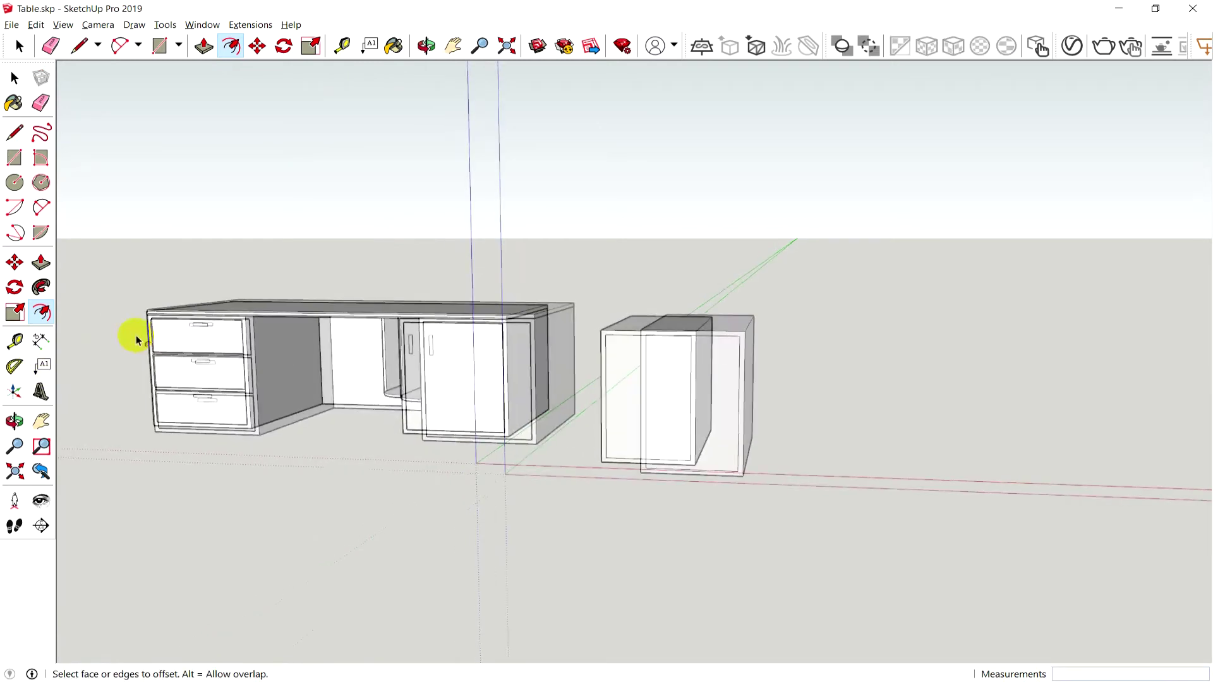
{"action": "scroll", "coordinate": [162, 329], "scroll_direction": "up", "scroll_amount": 2}
{"action": "scroll", "coordinate": [141, 319], "scroll_direction": "up", "scroll_amount": 2}
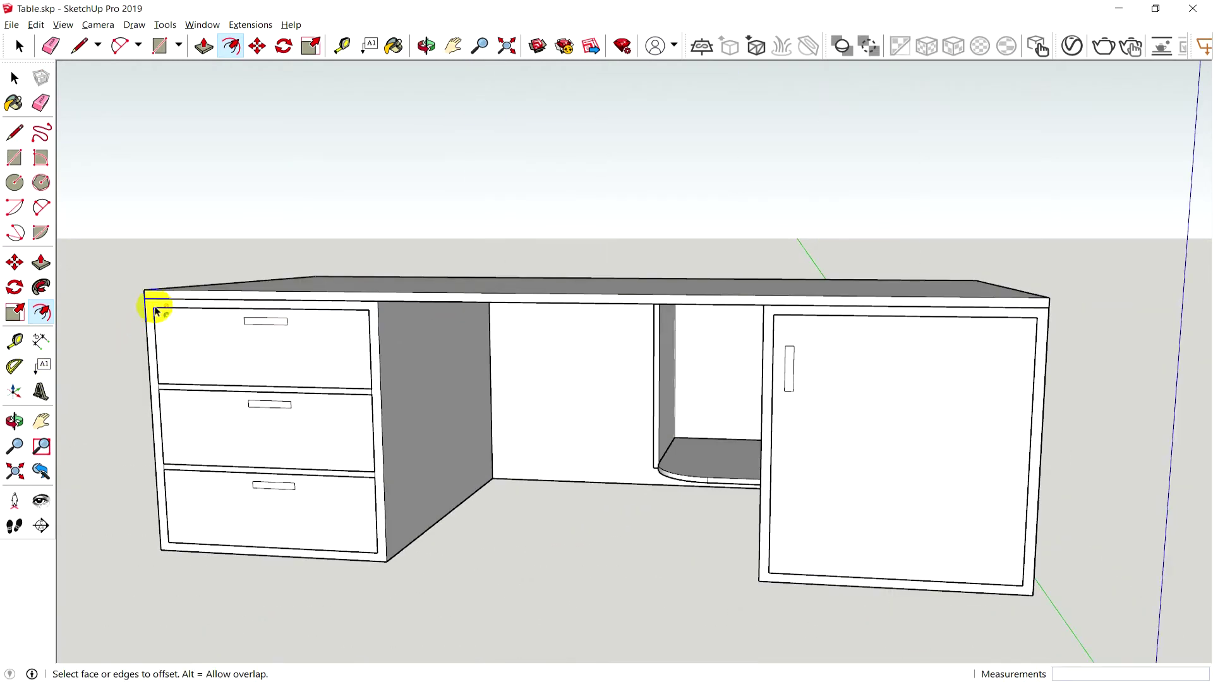
{"action": "scroll", "coordinate": [169, 315], "scroll_direction": "down", "scroll_amount": 1}
{"action": "scroll", "coordinate": [169, 315], "scroll_direction": "down", "scroll_amount": 2}
{"action": "scroll", "coordinate": [203, 330], "scroll_direction": "up", "scroll_amount": 1}
{"action": "scroll", "coordinate": [203, 330], "scroll_direction": "down", "scroll_amount": 1}
{"action": "scroll", "coordinate": [1151, 501], "scroll_direction": "down", "scroll_amount": 1}
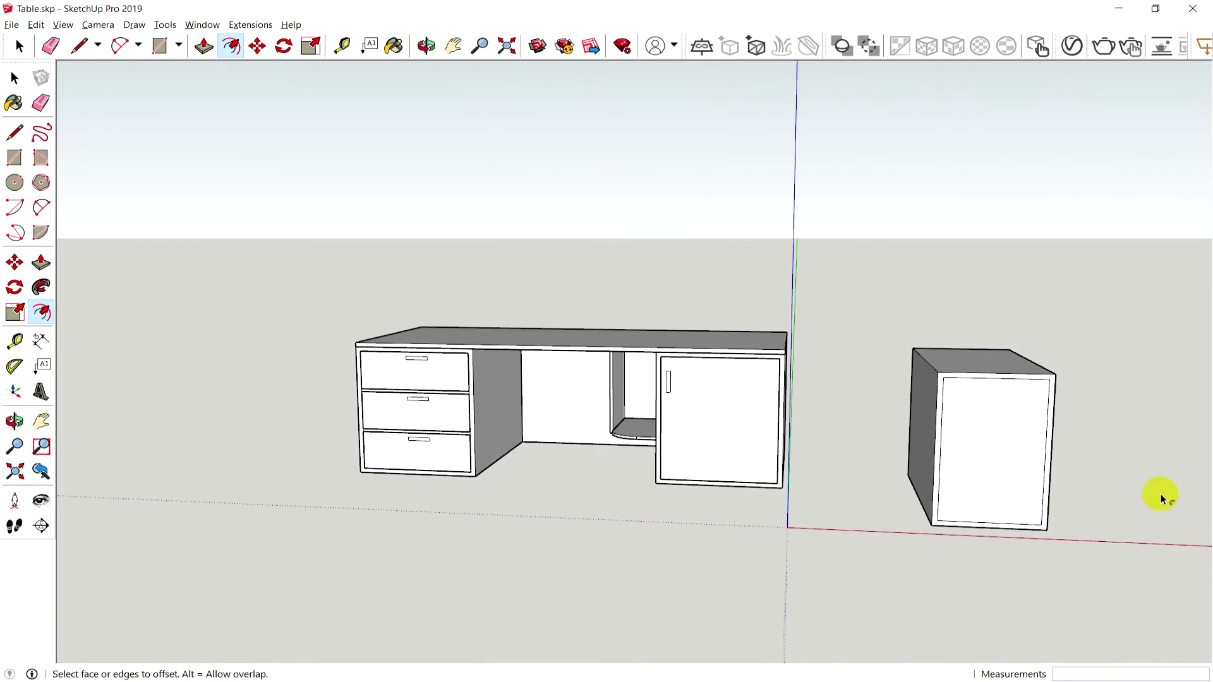
{"action": "middle_click_drag", "start_coordinate": [1186, 495], "coordinate": [818, 477]}
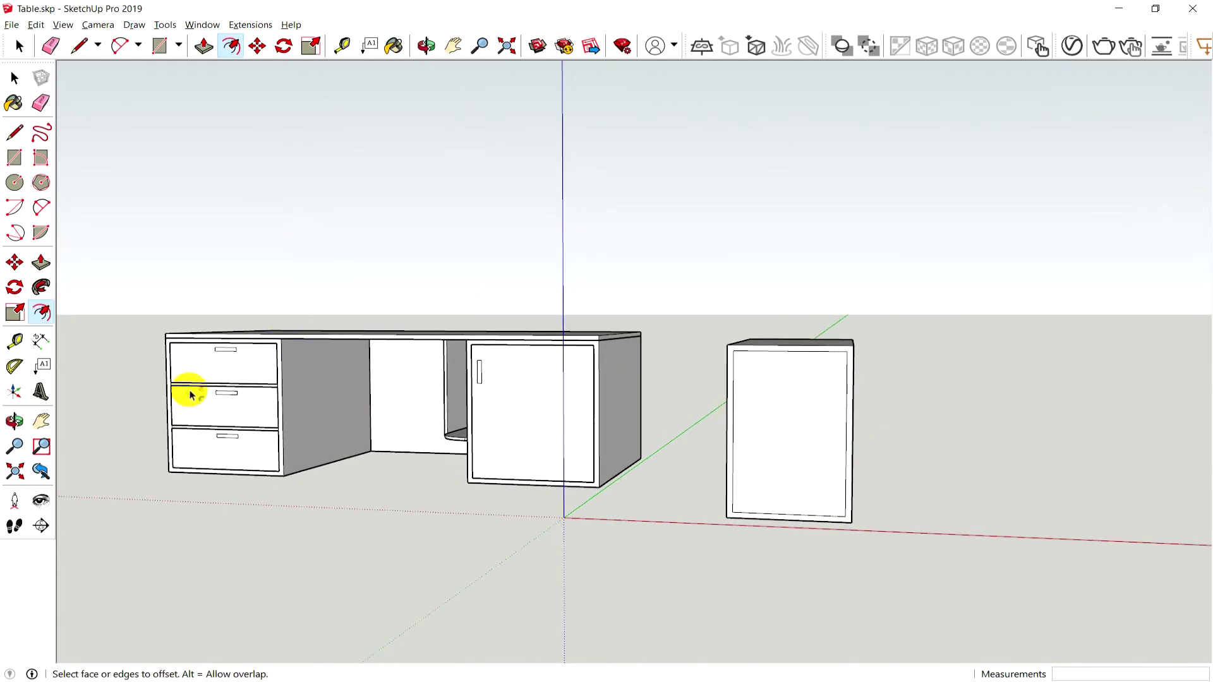
{"action": "scroll", "coordinate": [865, 423], "scroll_direction": "up", "scroll_amount": 1}
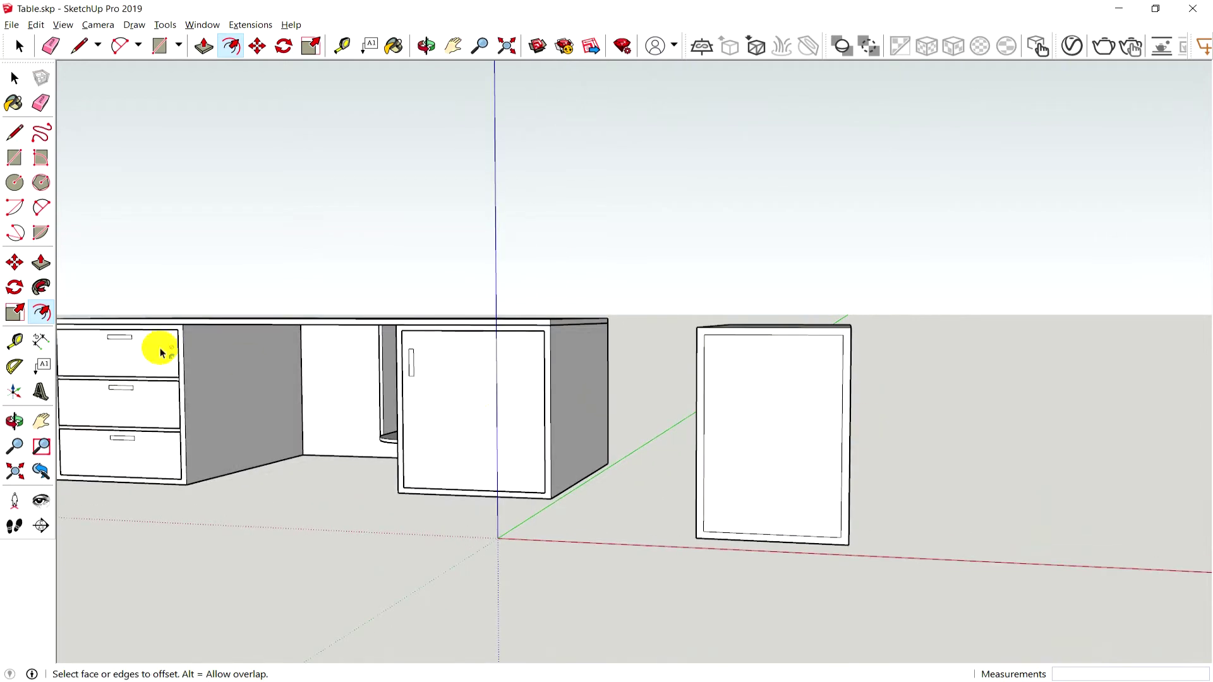
{"action": "left_click", "coordinate": [14, 342]}
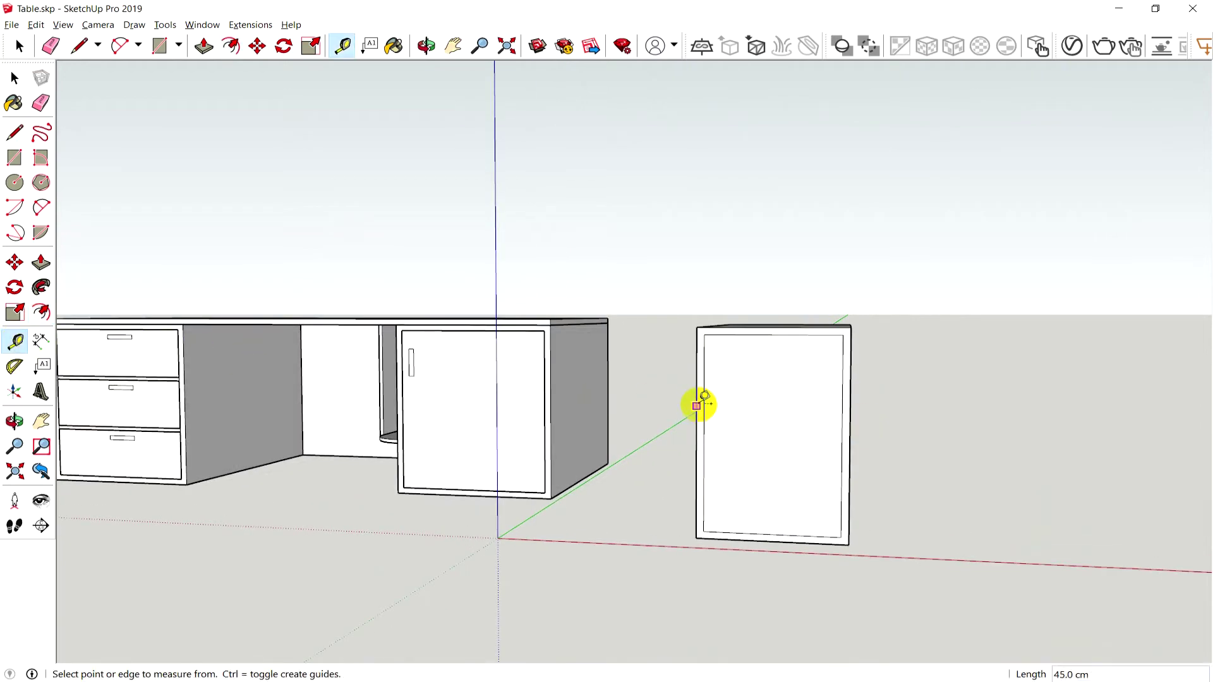
Step: Measure the box's front as 42.0 cm tall, then open the Windows Start menu
{"action": "left_click", "coordinate": [703, 531]}
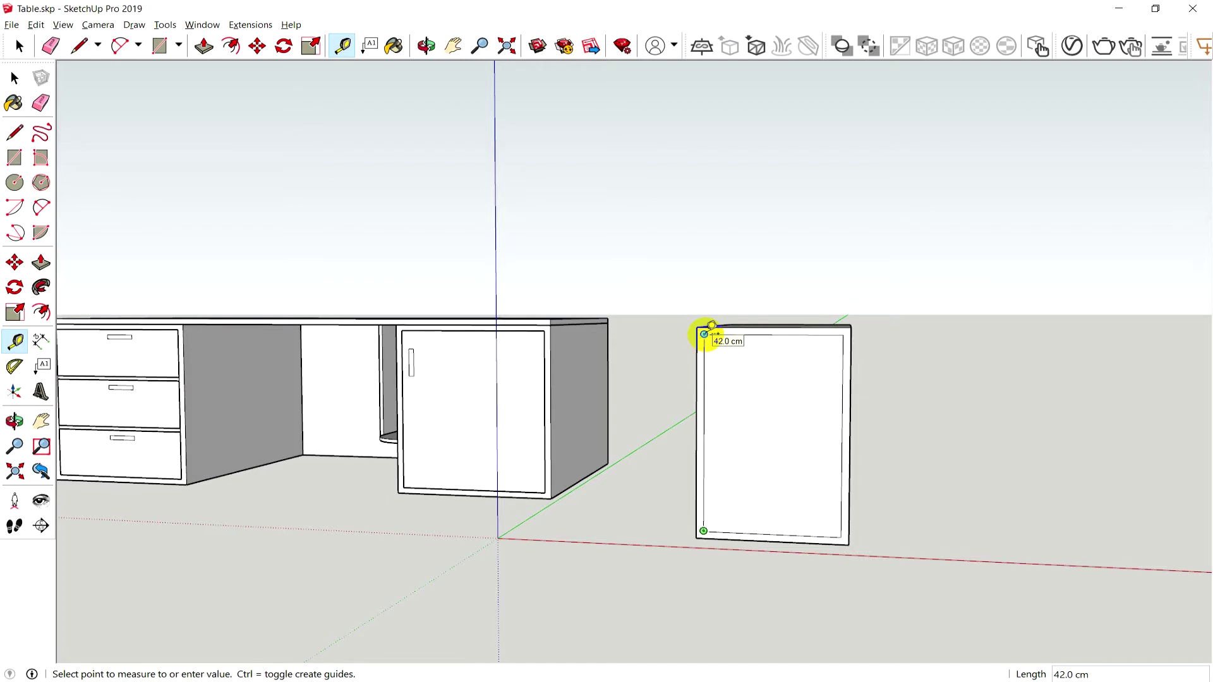
{"action": "left_click", "coordinate": [704, 334]}
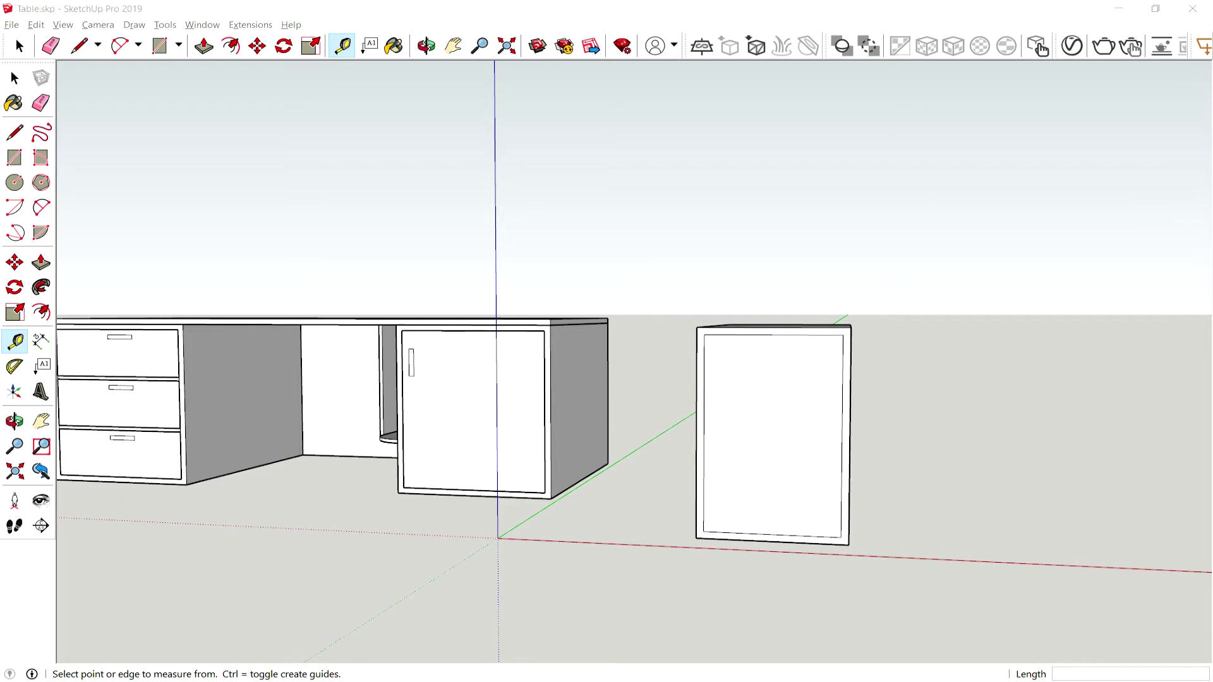
{"action": "key", "text": "super"}
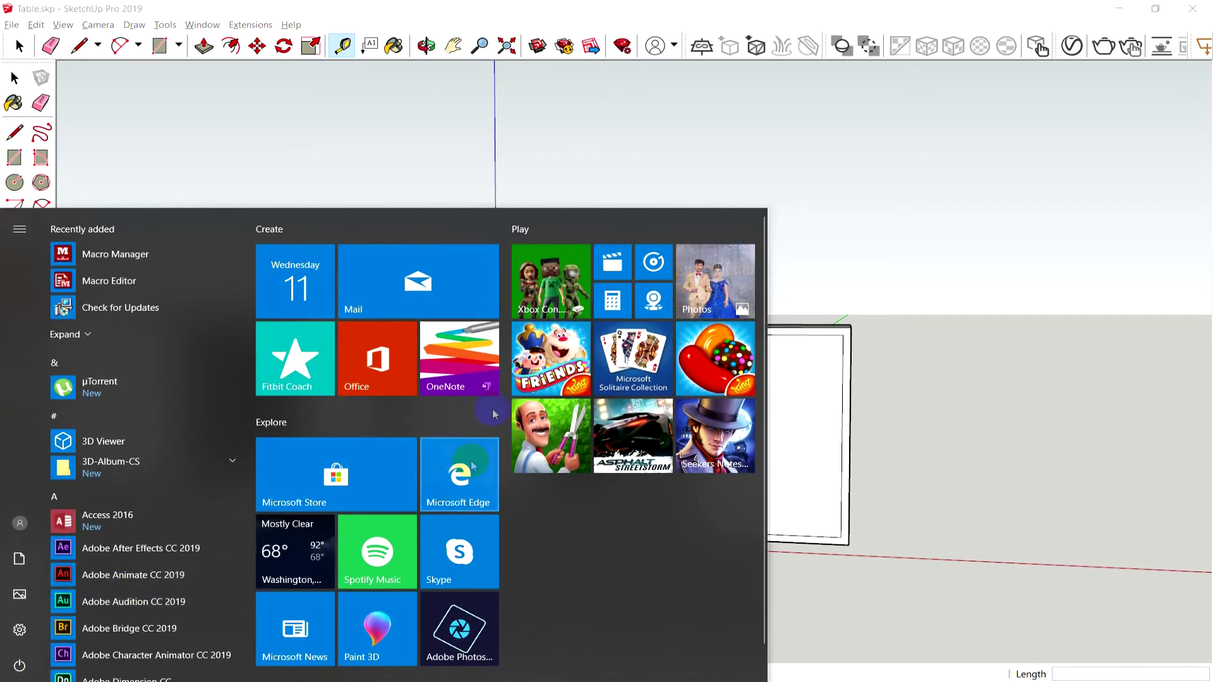
Step: Compute 42 ÷ 3 = 14 in Calculator, then return to SketchUp
{"action": "left_click", "coordinate": [612, 300]}
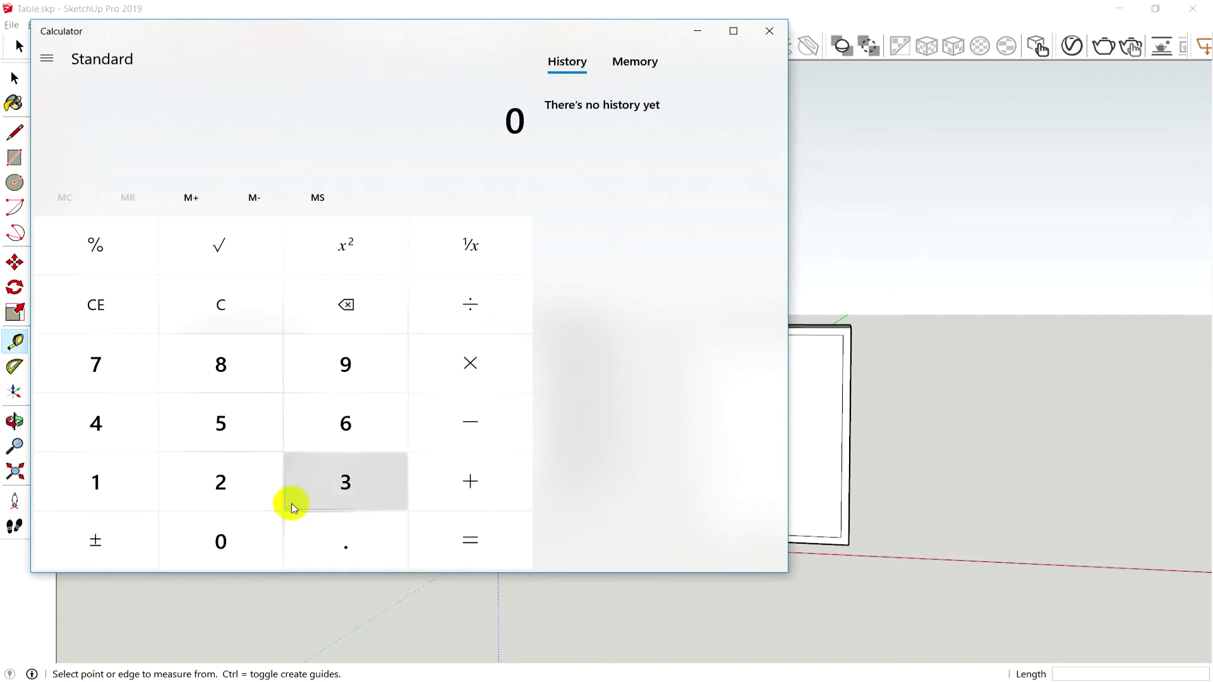
{"action": "left_click", "coordinate": [94, 423]}
{"action": "left_click", "coordinate": [221, 482]}
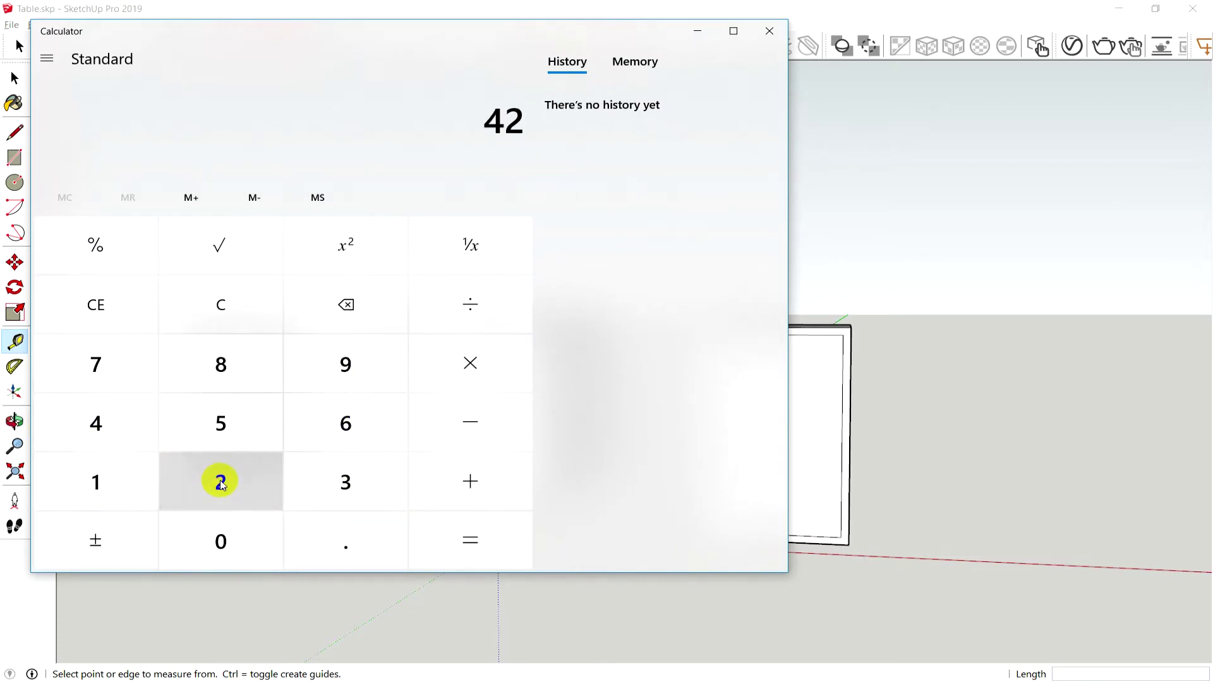
{"action": "left_click", "coordinate": [471, 306]}
{"action": "left_click", "coordinate": [347, 492]}
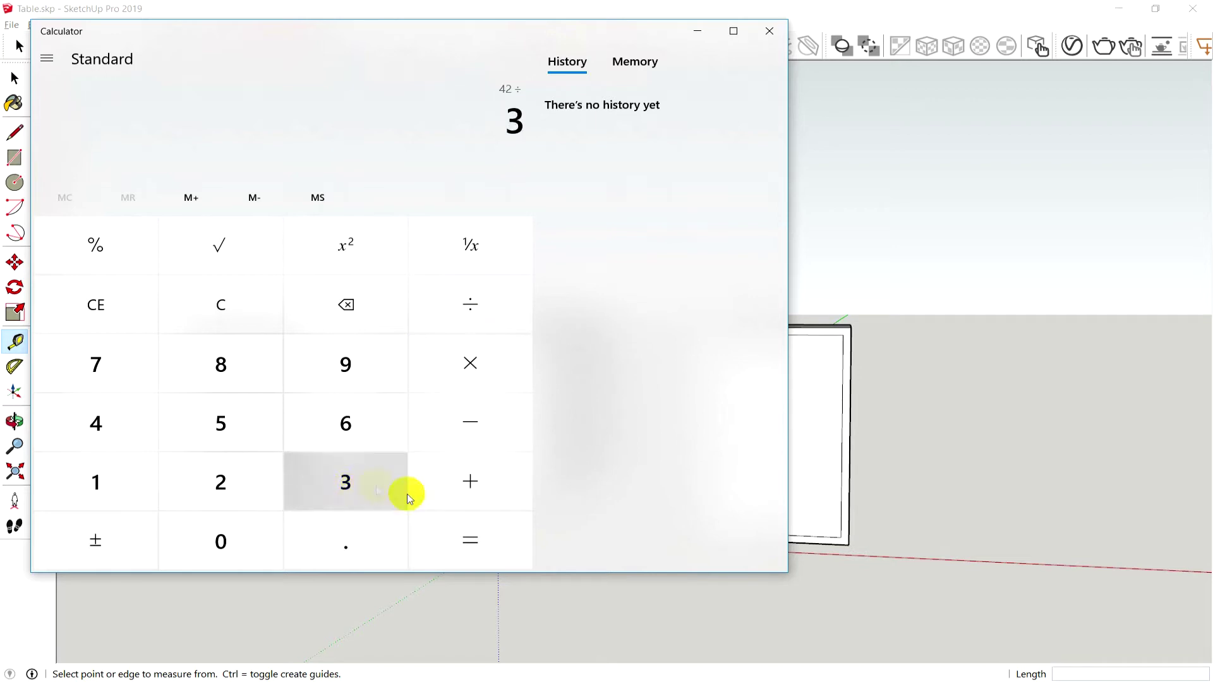
{"action": "left_click", "coordinate": [464, 540]}
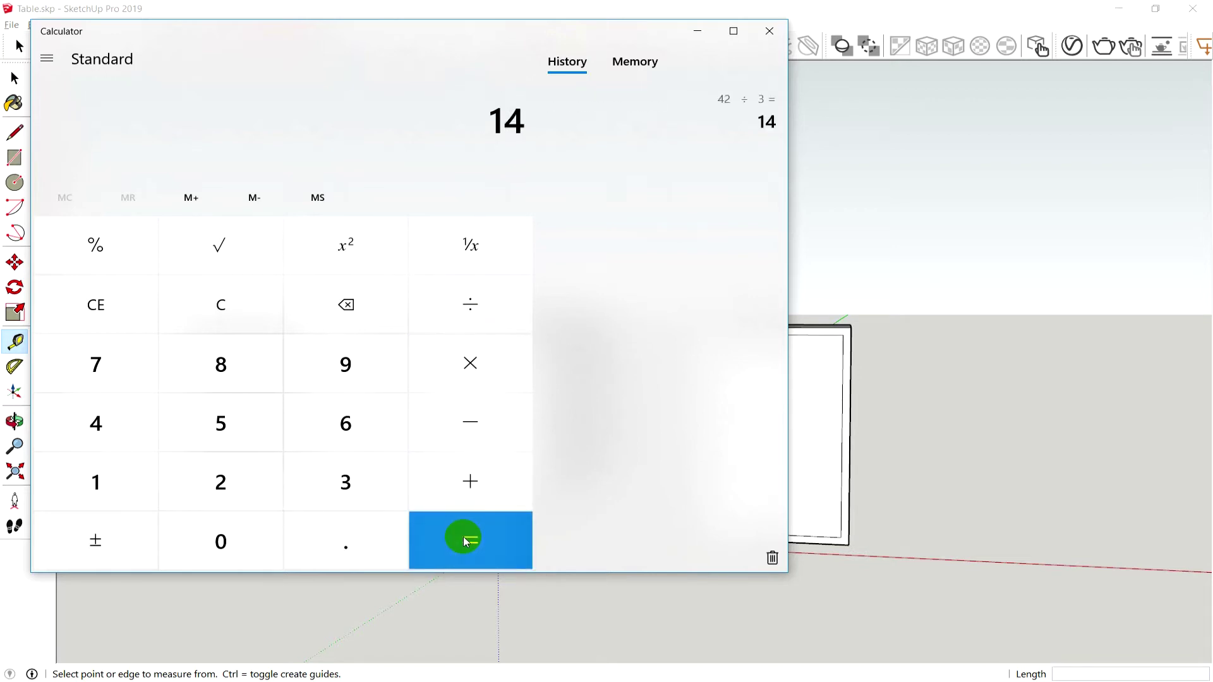
{"action": "left_click", "coordinate": [862, 8]}
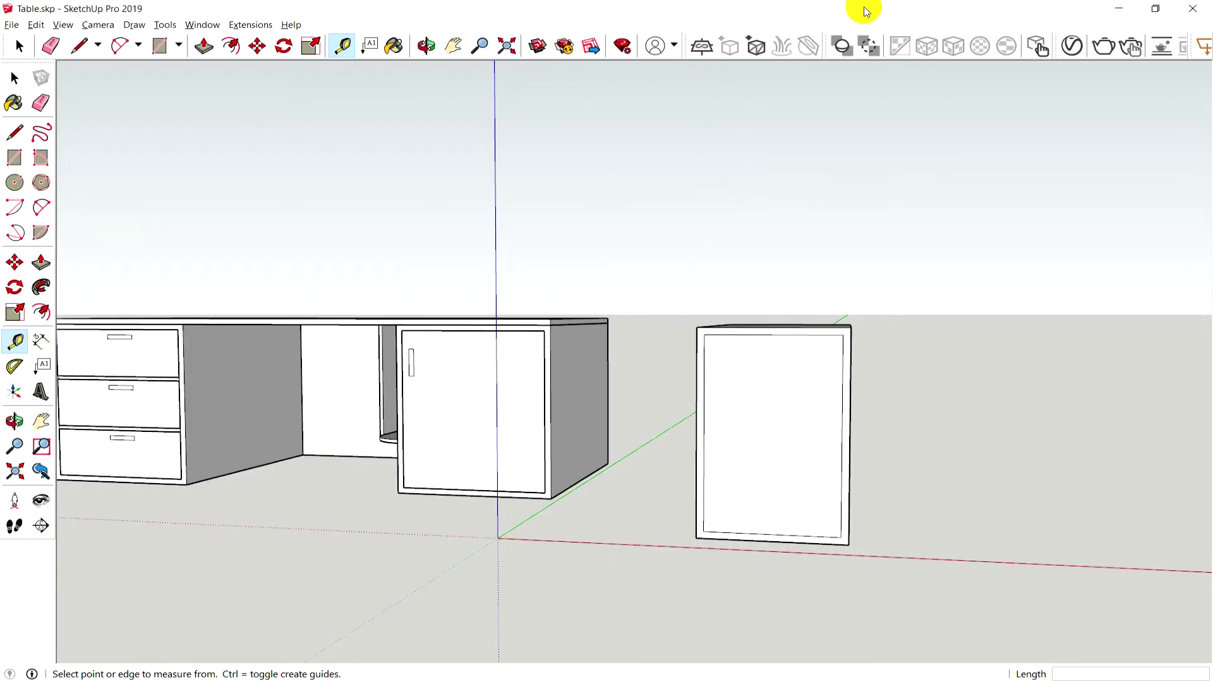
{"action": "left_click", "coordinate": [14, 78]}
{"action": "left_click", "coordinate": [763, 506]}
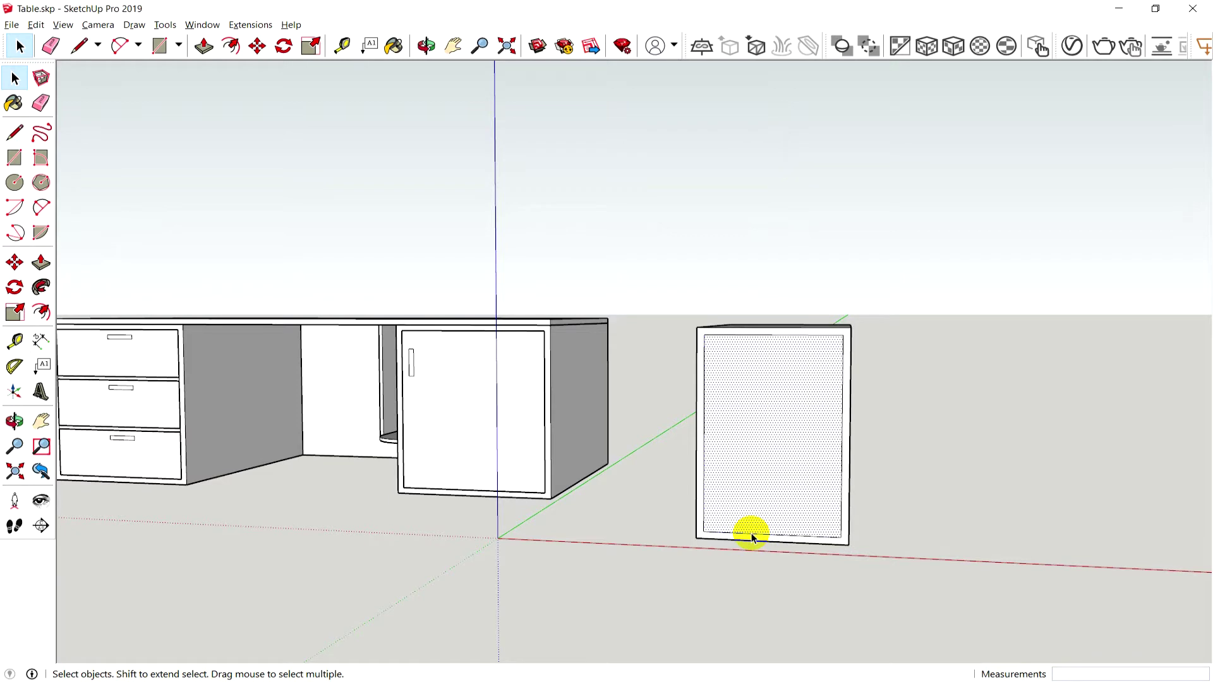
{"action": "left_click", "coordinate": [15, 341]}
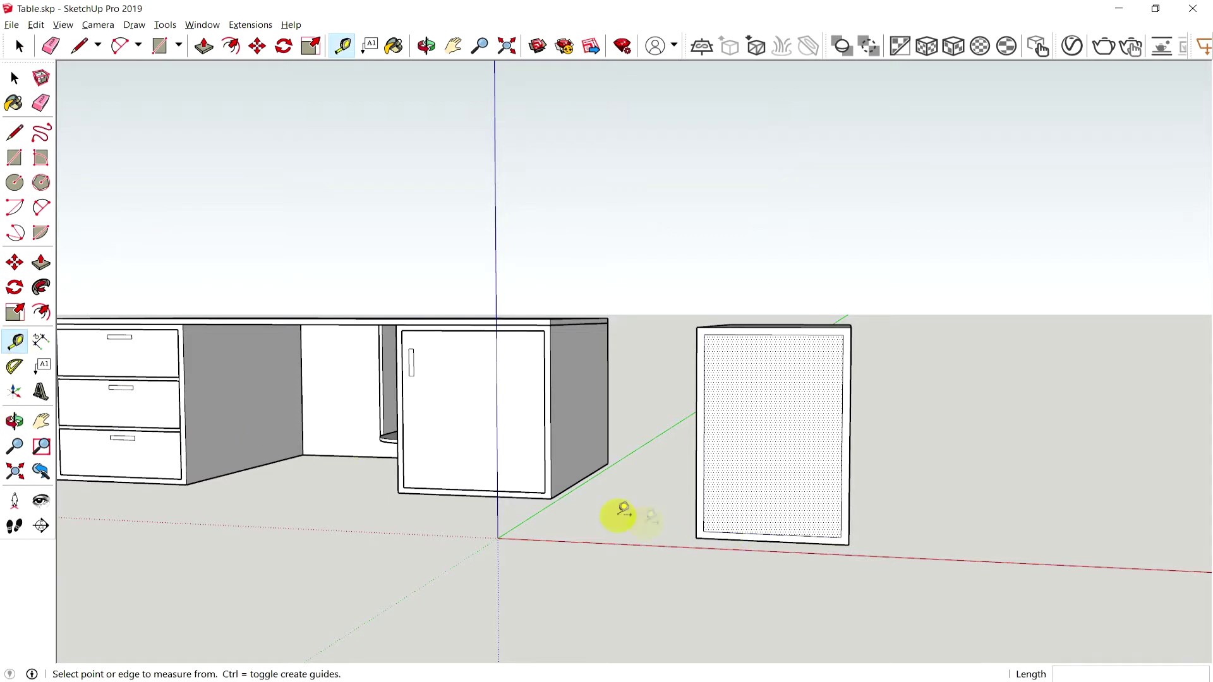
{"action": "left_click", "coordinate": [703, 531]}
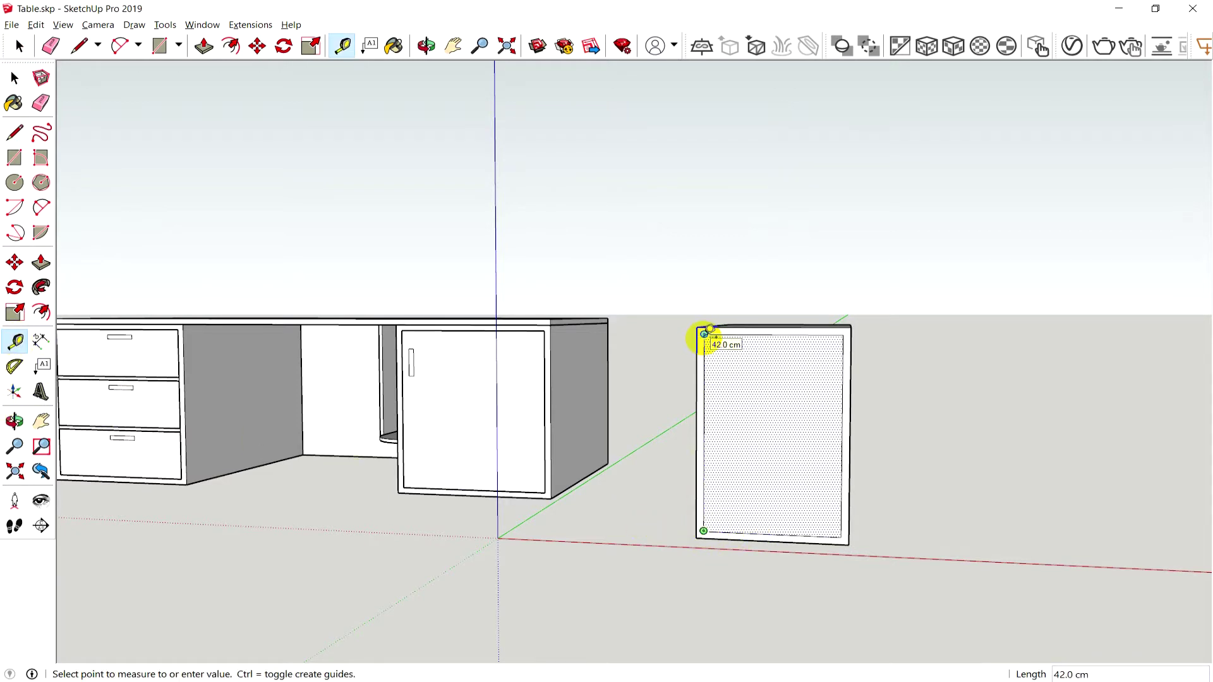
{"action": "left_click", "coordinate": [697, 343]}
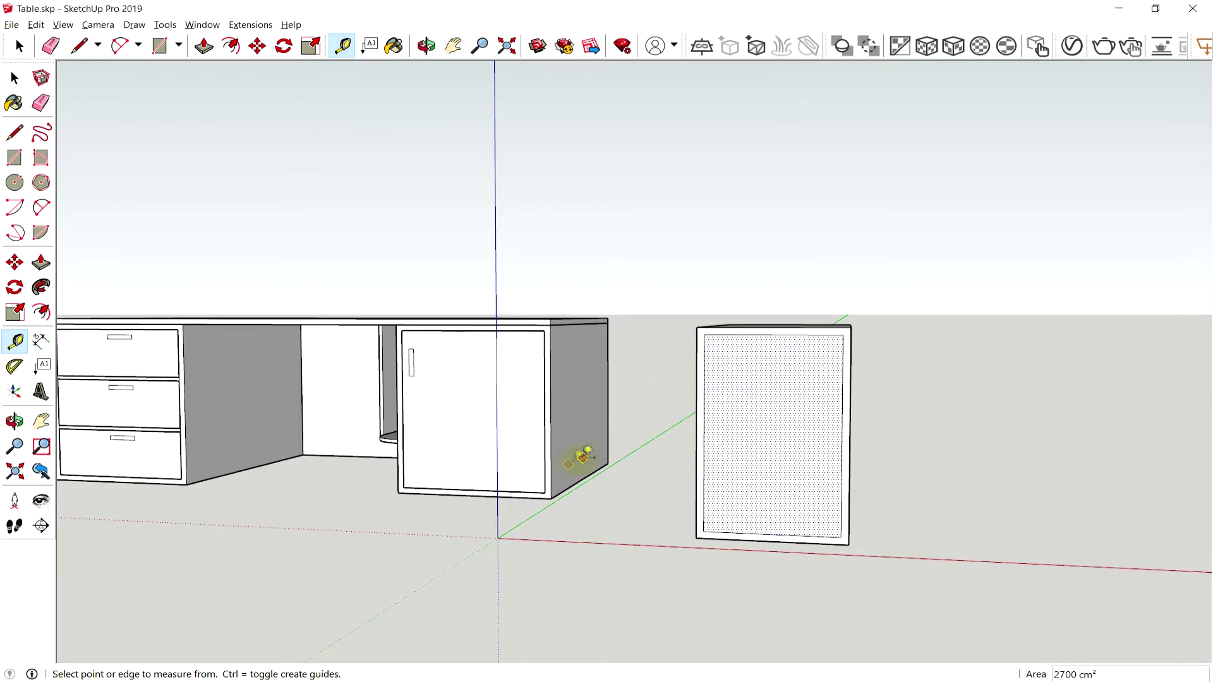
{"action": "scroll", "coordinate": [62, 373], "scroll_direction": "up", "scroll_amount": 2}
{"action": "scroll", "coordinate": [108, 371], "scroll_direction": "up", "scroll_amount": 2}
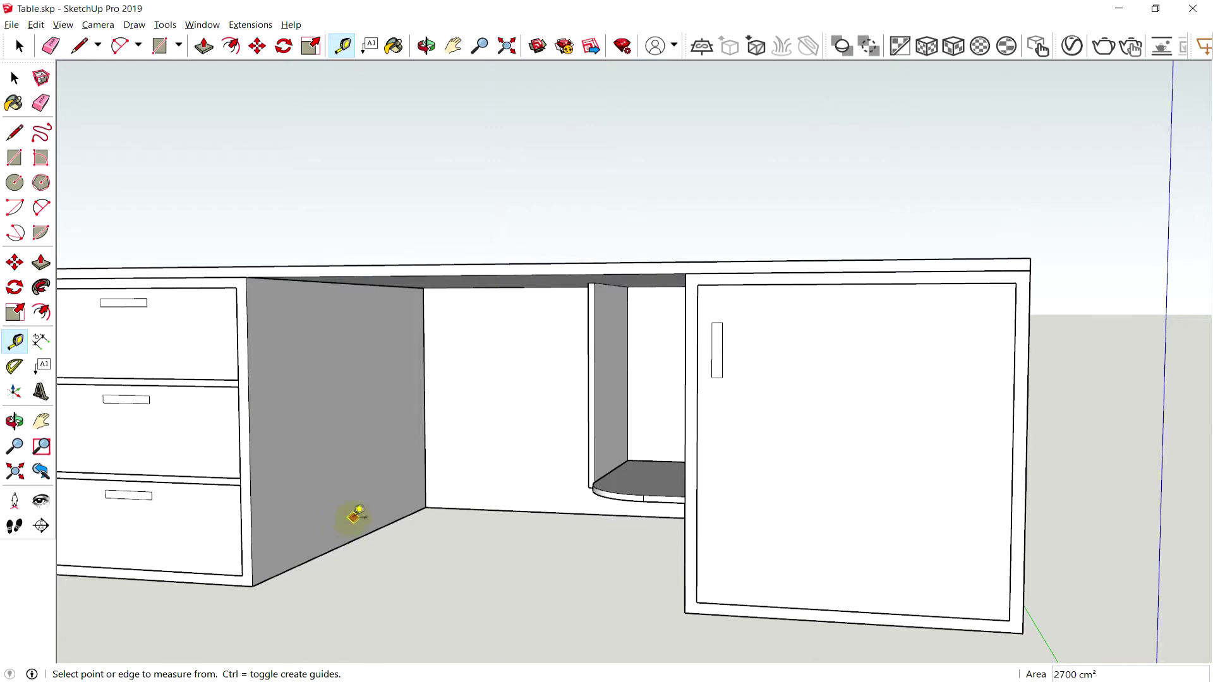
{"action": "scroll", "coordinate": [352, 514], "scroll_direction": "down", "scroll_amount": 2}
{"action": "scroll", "coordinate": [355, 517], "scroll_direction": "down", "scroll_amount": 2}
{"action": "scroll", "coordinate": [308, 514], "scroll_direction": "down", "scroll_amount": 2}
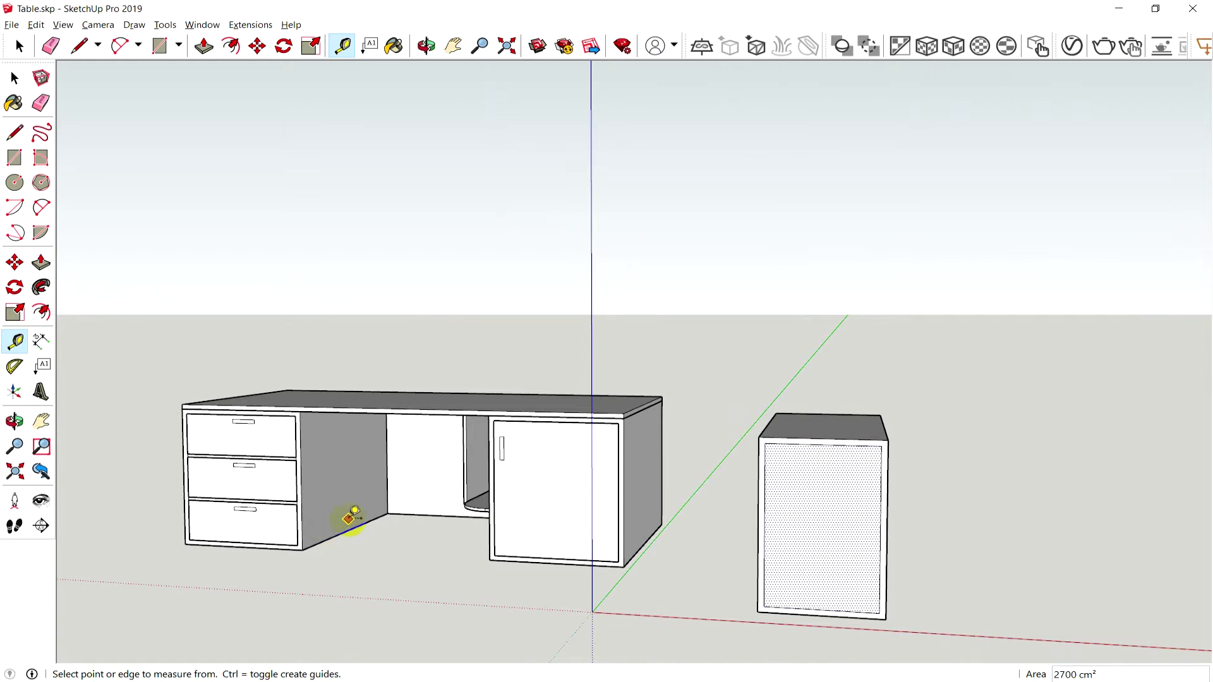
{"action": "scroll", "coordinate": [184, 458], "scroll_direction": "up", "scroll_amount": 1}
{"action": "scroll", "coordinate": [183, 466], "scroll_direction": "up", "scroll_amount": 2}
{"action": "scroll", "coordinate": [196, 465], "scroll_direction": "up", "scroll_amount": 3}
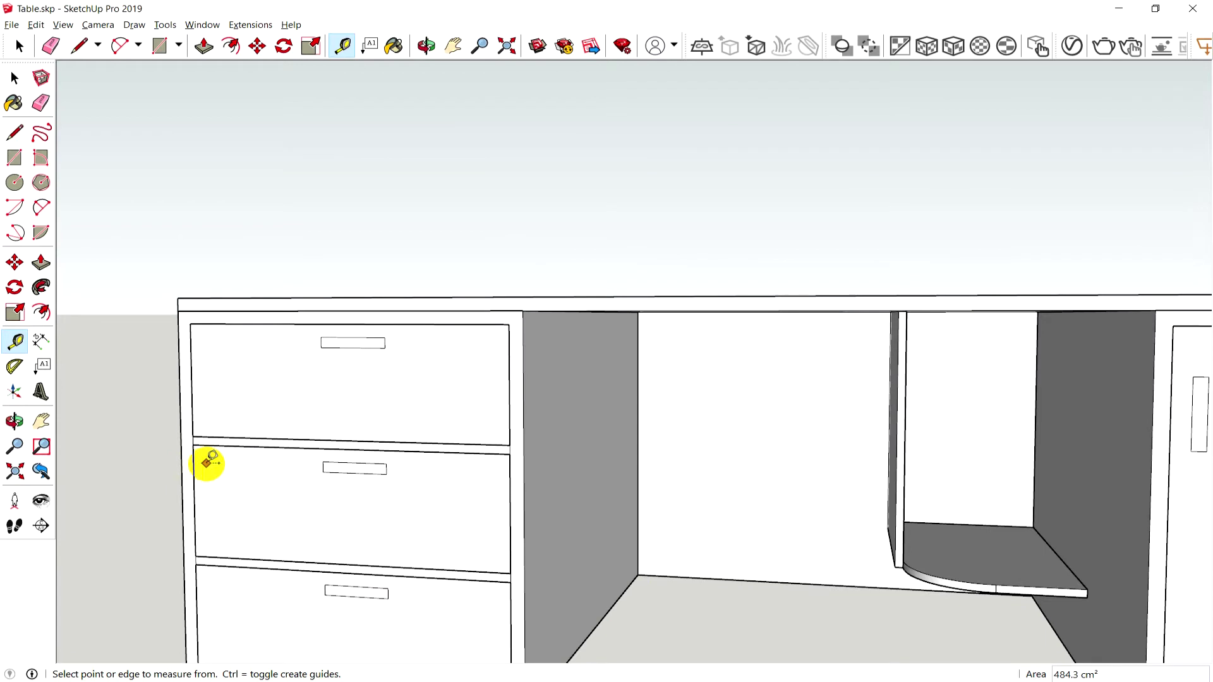
{"action": "scroll", "coordinate": [209, 461], "scroll_direction": "up", "scroll_amount": 1}
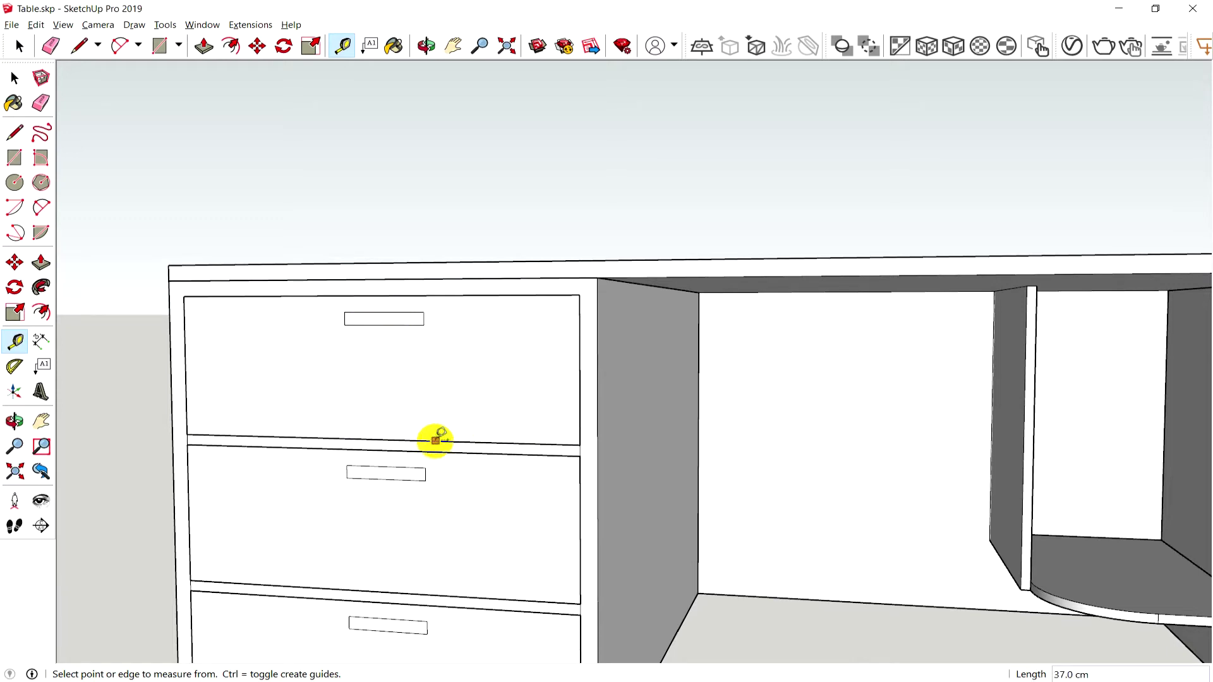
{"action": "scroll", "coordinate": [436, 434], "scroll_direction": "down", "scroll_amount": 5}
{"action": "scroll", "coordinate": [347, 490], "scroll_direction": "down", "scroll_amount": 3}
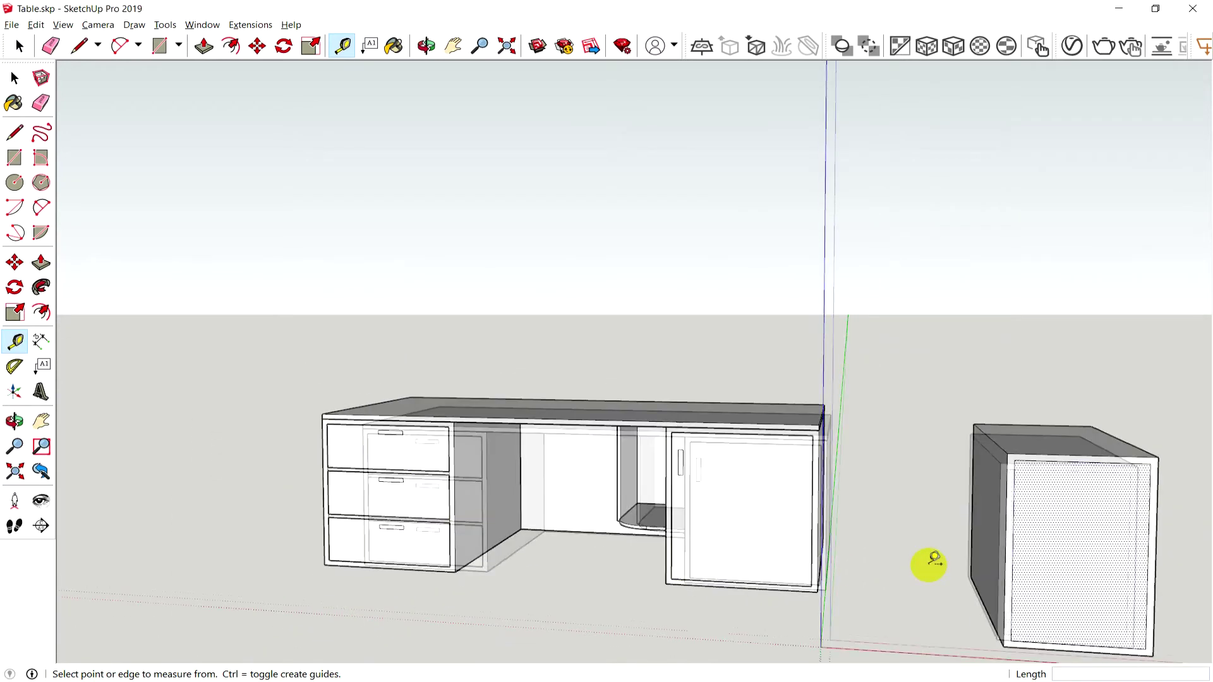
{"action": "scroll", "coordinate": [929, 564], "scroll_direction": "down", "scroll_amount": 2}
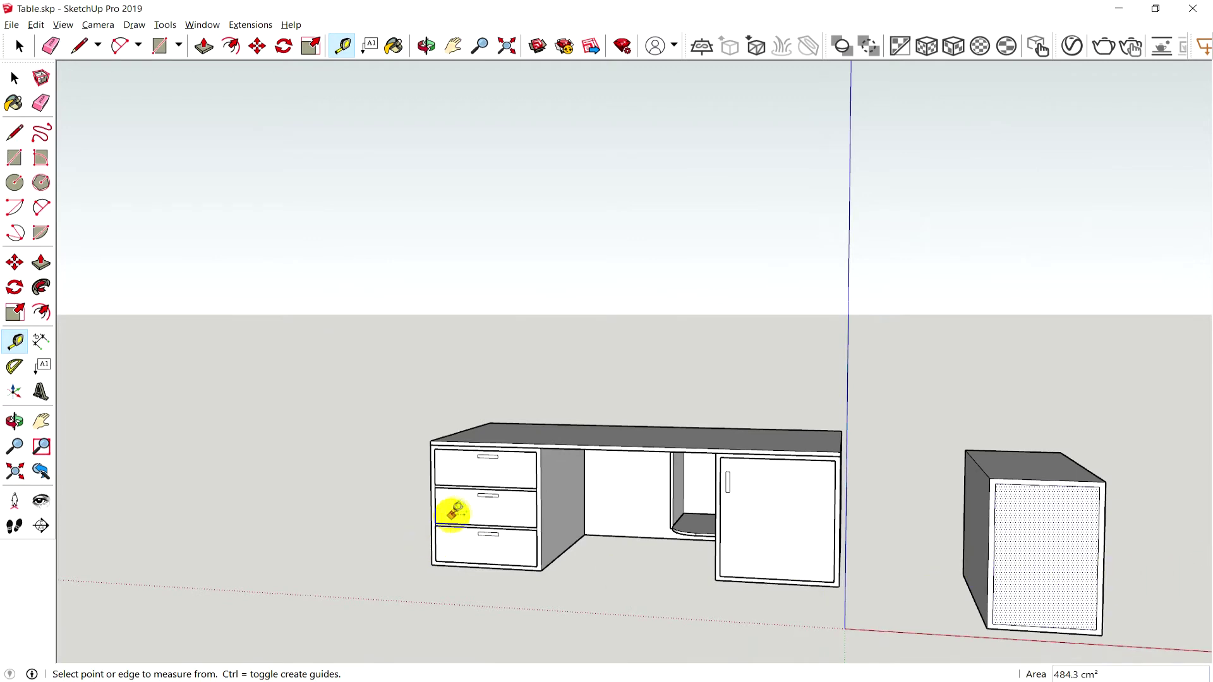
{"action": "scroll", "coordinate": [451, 515], "scroll_direction": "up", "scroll_amount": 2}
{"action": "scroll", "coordinate": [453, 492], "scroll_direction": "up", "scroll_amount": 2}
{"action": "scroll", "coordinate": [420, 481], "scroll_direction": "up", "scroll_amount": 2}
{"action": "scroll", "coordinate": [422, 493], "scroll_direction": "up", "scroll_amount": 2}
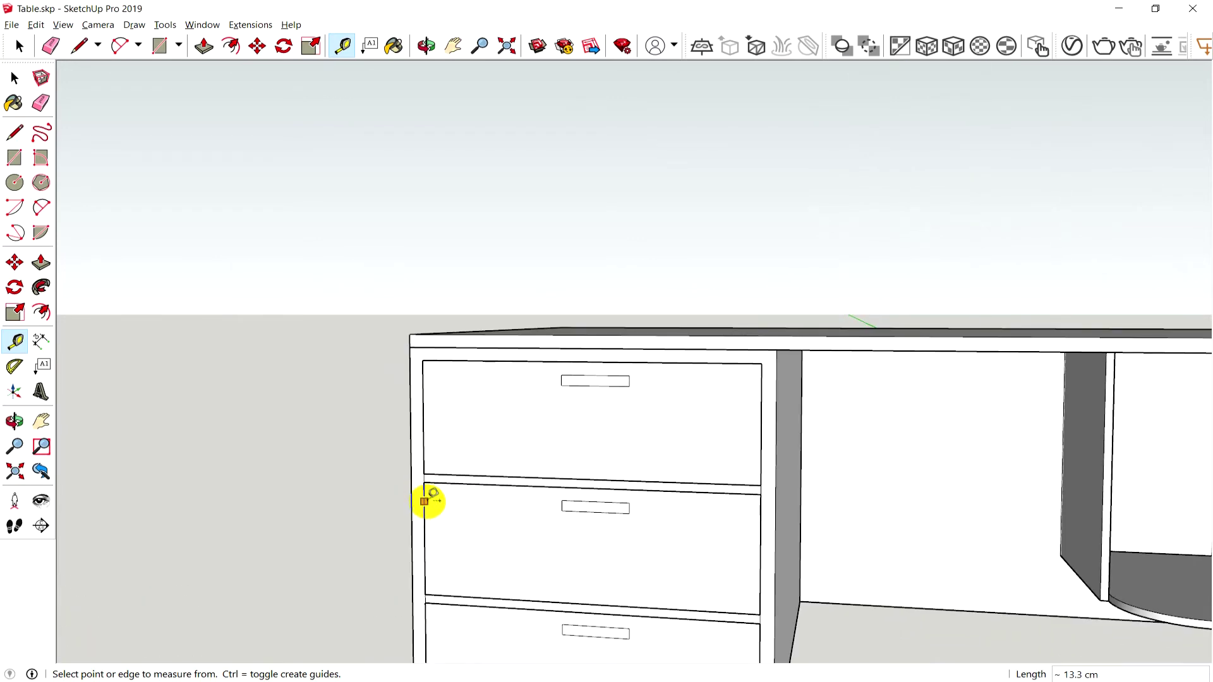
{"action": "scroll", "coordinate": [426, 488], "scroll_direction": "up", "scroll_amount": 2}
{"action": "scroll", "coordinate": [423, 480], "scroll_direction": "up", "scroll_amount": 2}
{"action": "left_click", "coordinate": [421, 475]}
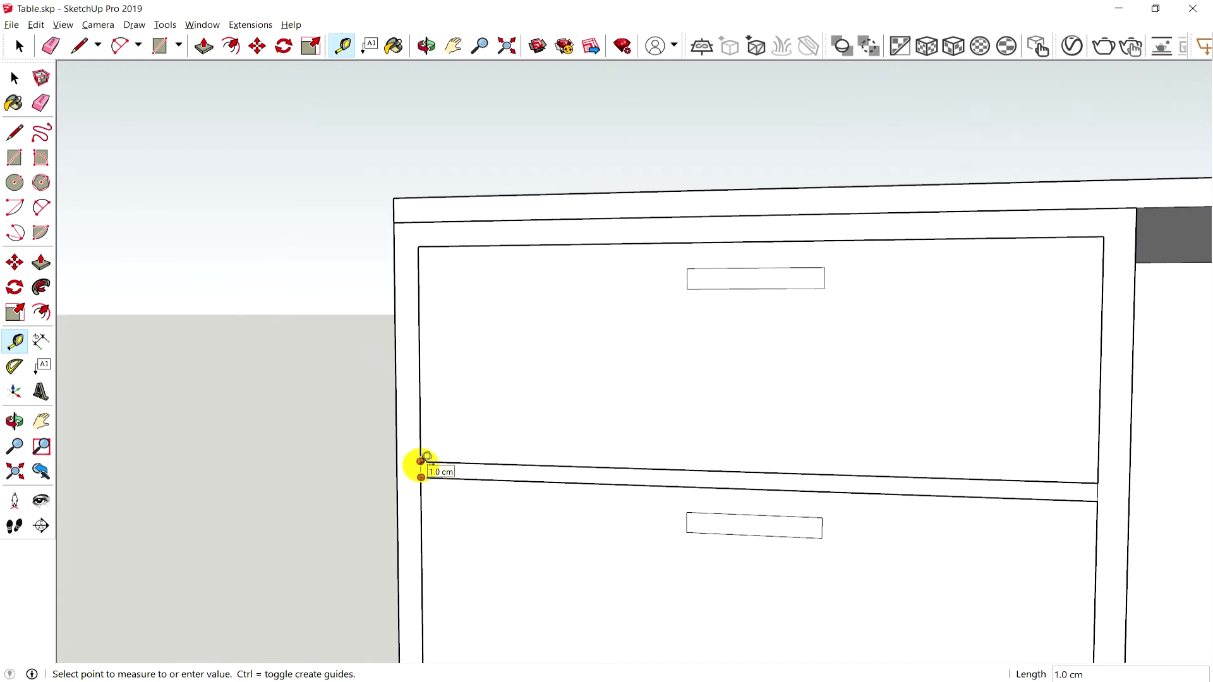
{"action": "left_click", "coordinate": [421, 461]}
{"action": "scroll", "coordinate": [432, 489], "scroll_direction": "up", "scroll_amount": 1}
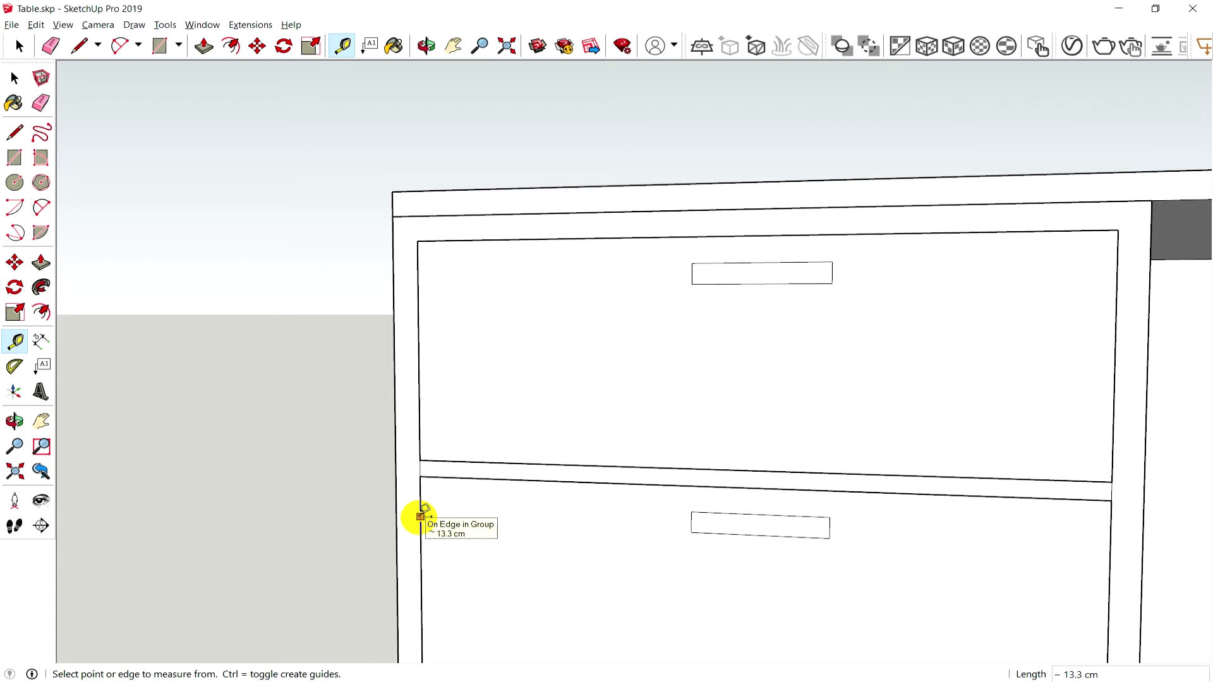
{"action": "scroll", "coordinate": [441, 520], "scroll_direction": "down", "scroll_amount": 1}
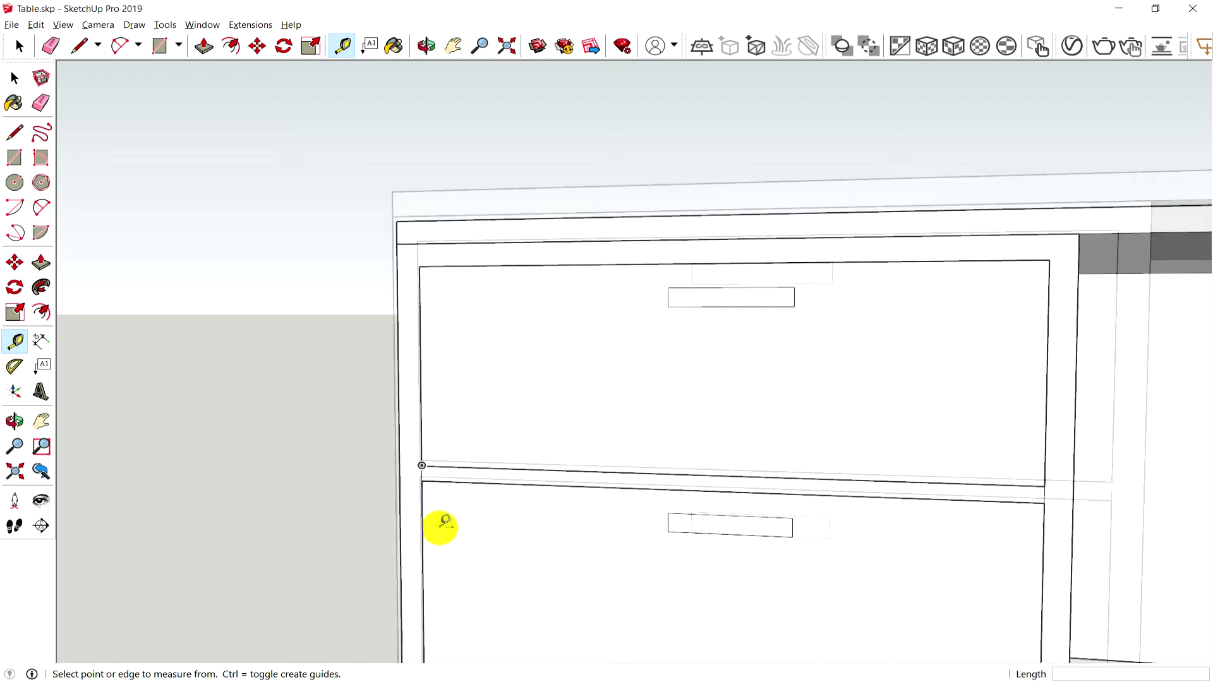
{"action": "scroll", "coordinate": [547, 571], "scroll_direction": "down", "scroll_amount": 2}
{"action": "scroll", "coordinate": [550, 593], "scroll_direction": "down", "scroll_amount": 2}
{"action": "scroll", "coordinate": [558, 600], "scroll_direction": "down", "scroll_amount": 2}
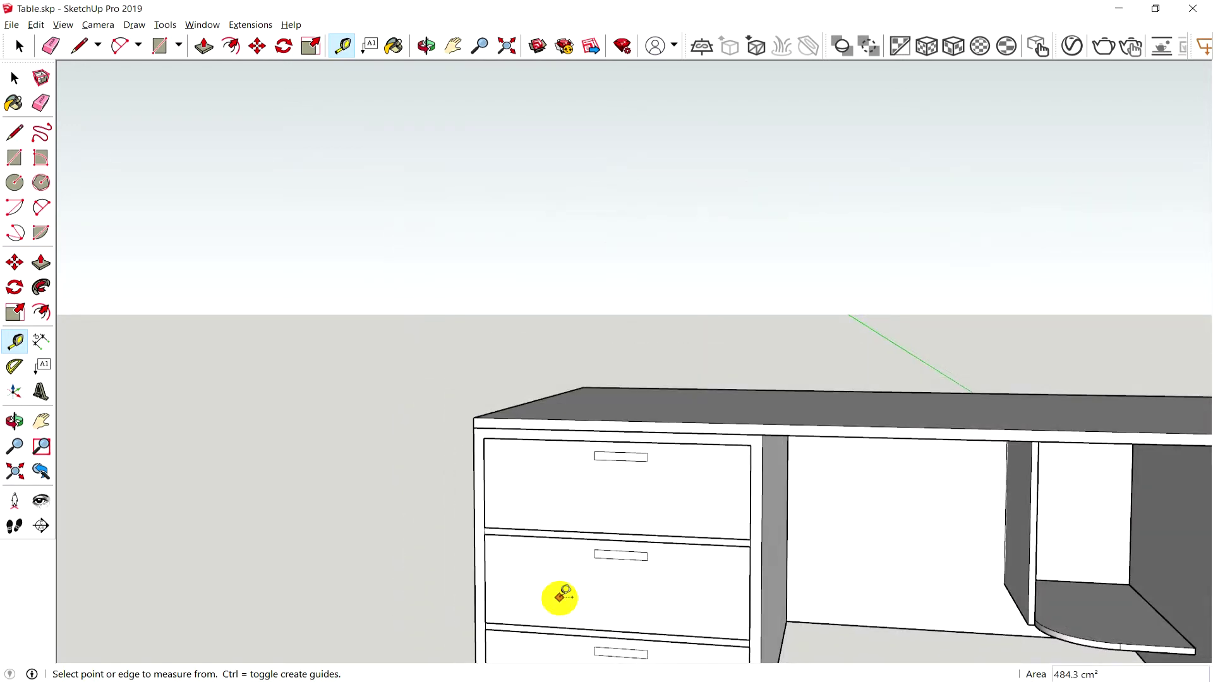
{"action": "scroll", "coordinate": [559, 598], "scroll_direction": "down", "scroll_amount": 1}
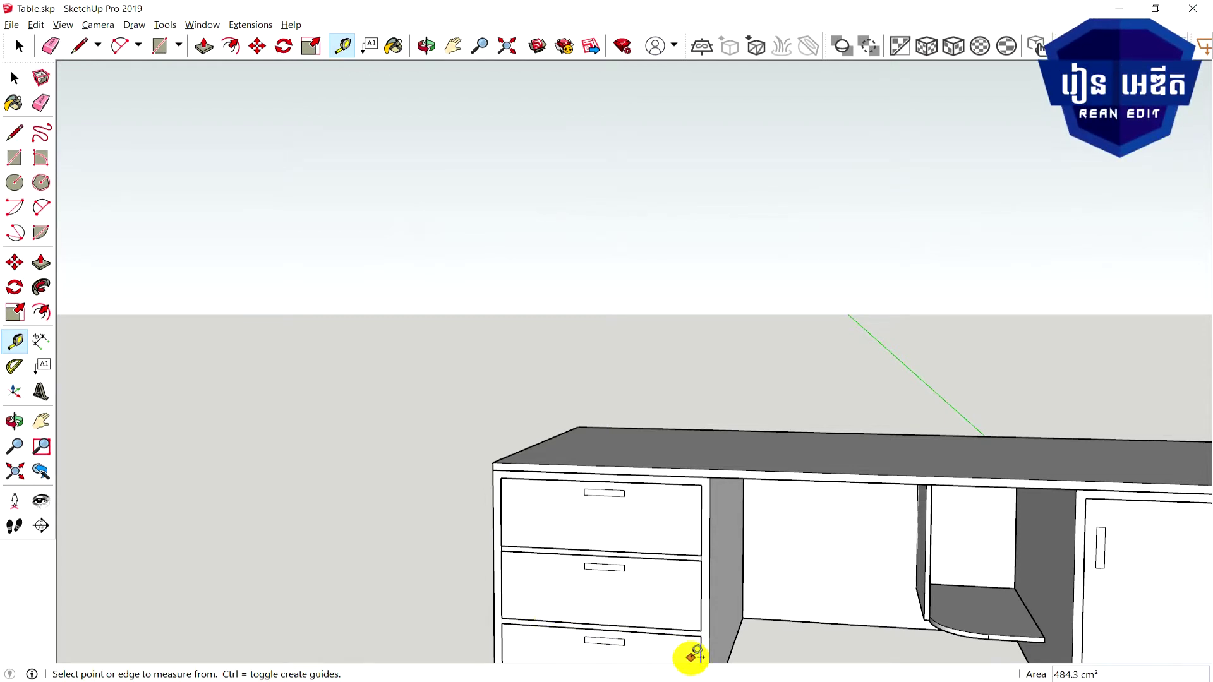
{"action": "scroll", "coordinate": [623, 577], "scroll_direction": "down", "scroll_amount": 1}
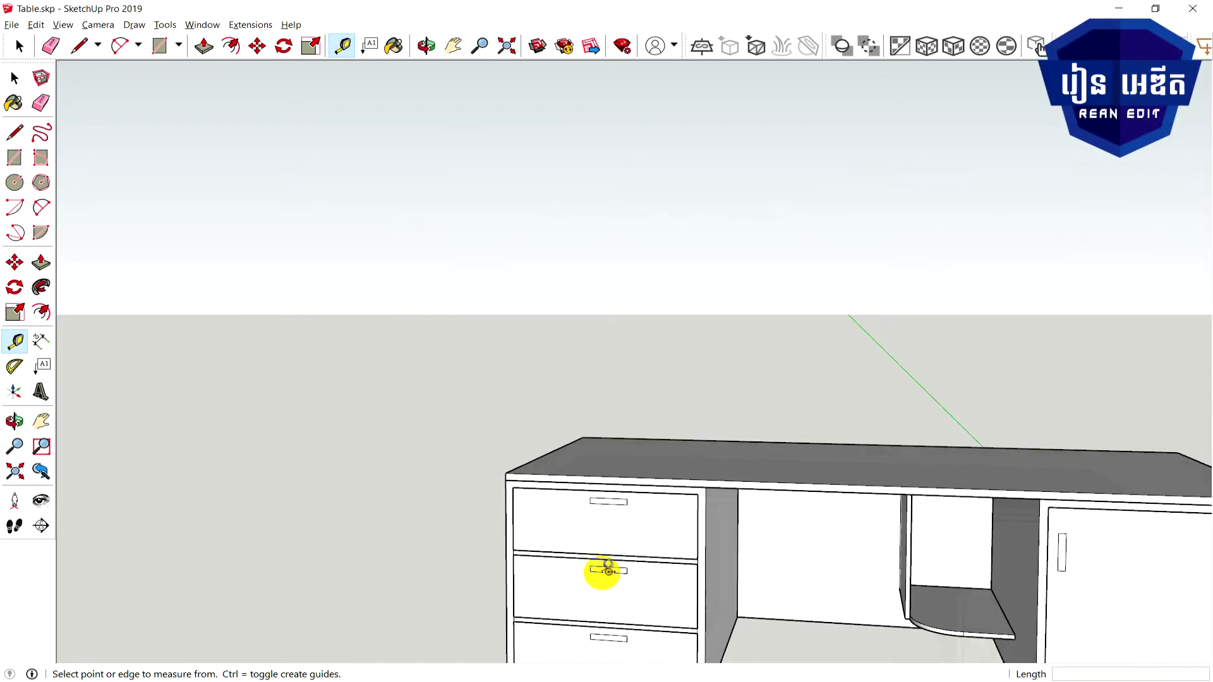
{"action": "scroll", "coordinate": [624, 554], "scroll_direction": "down", "scroll_amount": 2}
{"action": "mouse_move", "coordinate": [853, 579]}
{"action": "middle_mouse_down"}
{"action": "mouse_move", "coordinate": [501, 426]}
{"action": "mouse_move", "coordinate": [536, 428]}
{"action": "middle_mouse_up"}
{"action": "middle_click_drag", "start_coordinate": [495, 480], "coordinate": [601, 492]}
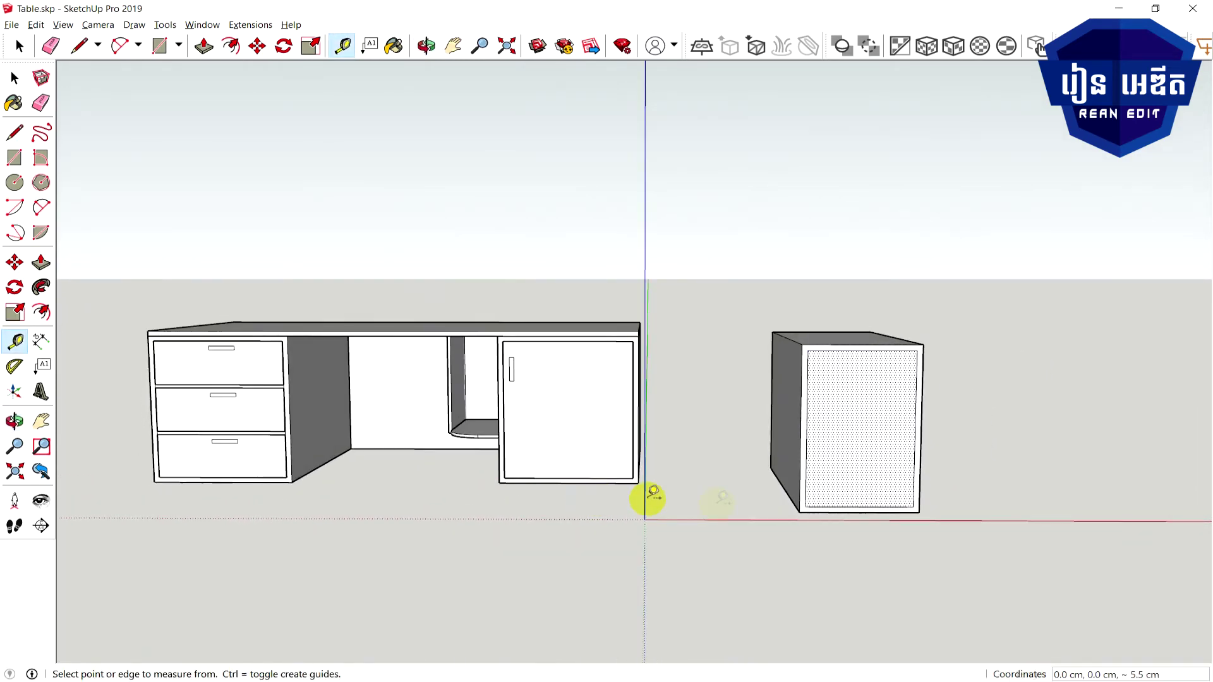
{"action": "left_click", "coordinate": [840, 518]}
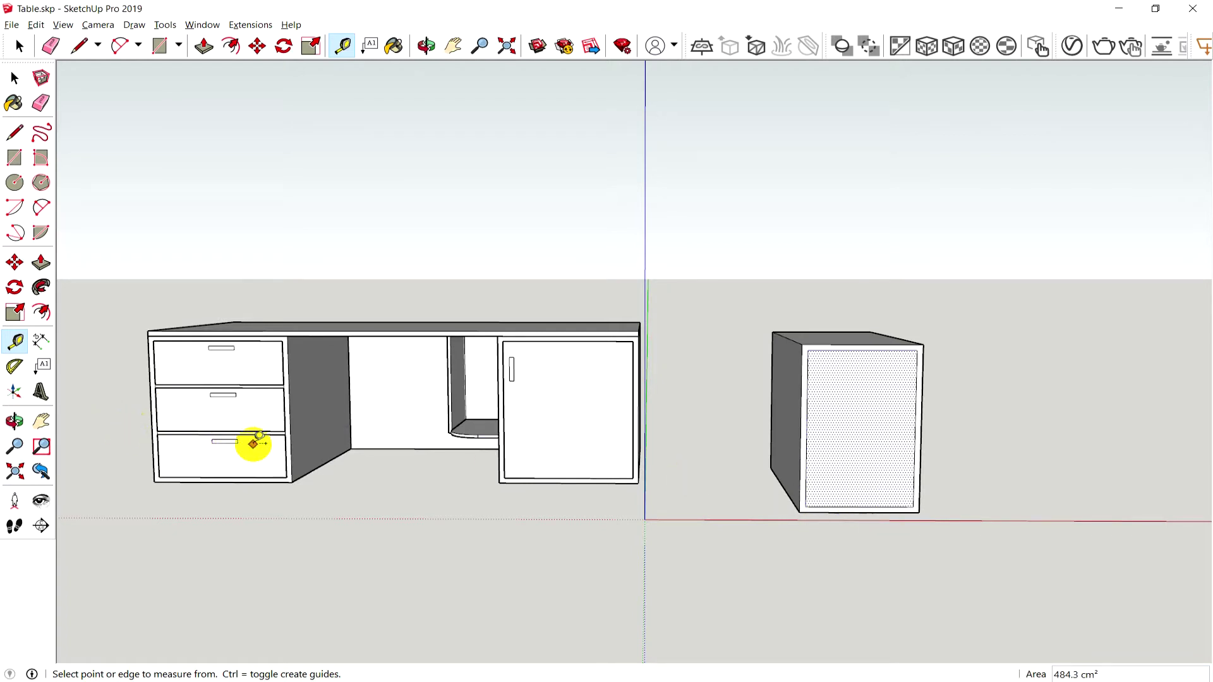
{"action": "scroll", "coordinate": [135, 398], "scroll_direction": "up", "scroll_amount": 2}
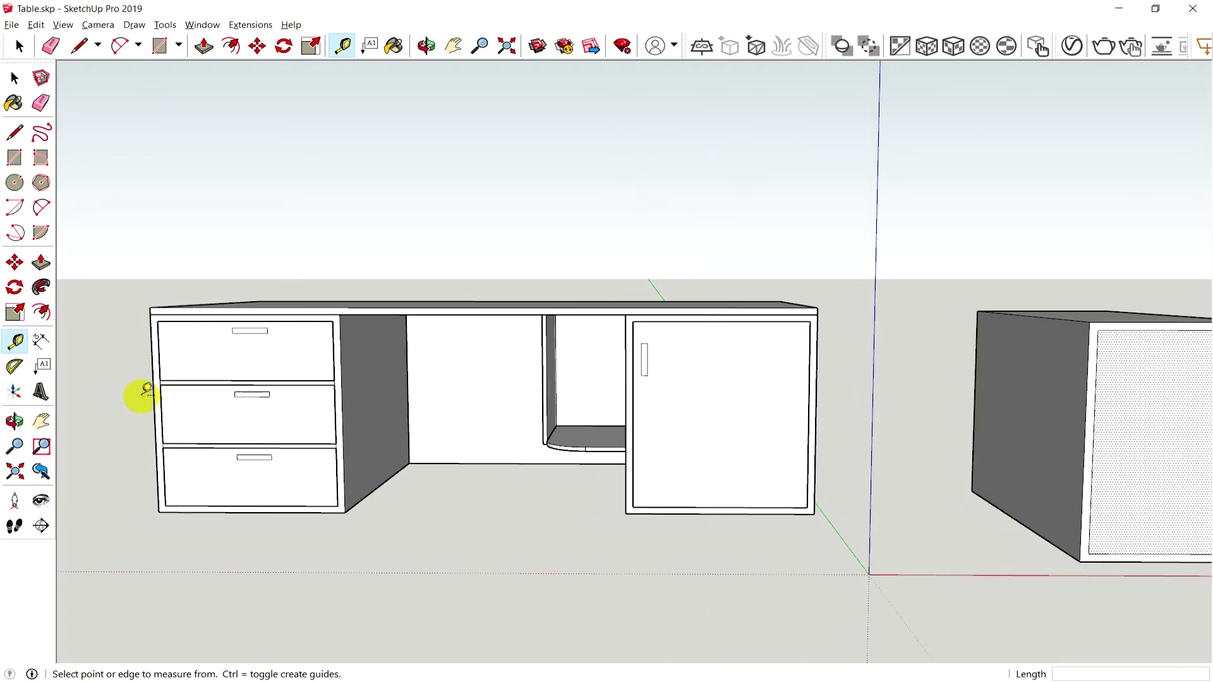
{"action": "scroll", "coordinate": [190, 395], "scroll_direction": "up", "scroll_amount": 2}
{"action": "scroll", "coordinate": [189, 382], "scroll_direction": "up", "scroll_amount": 1}
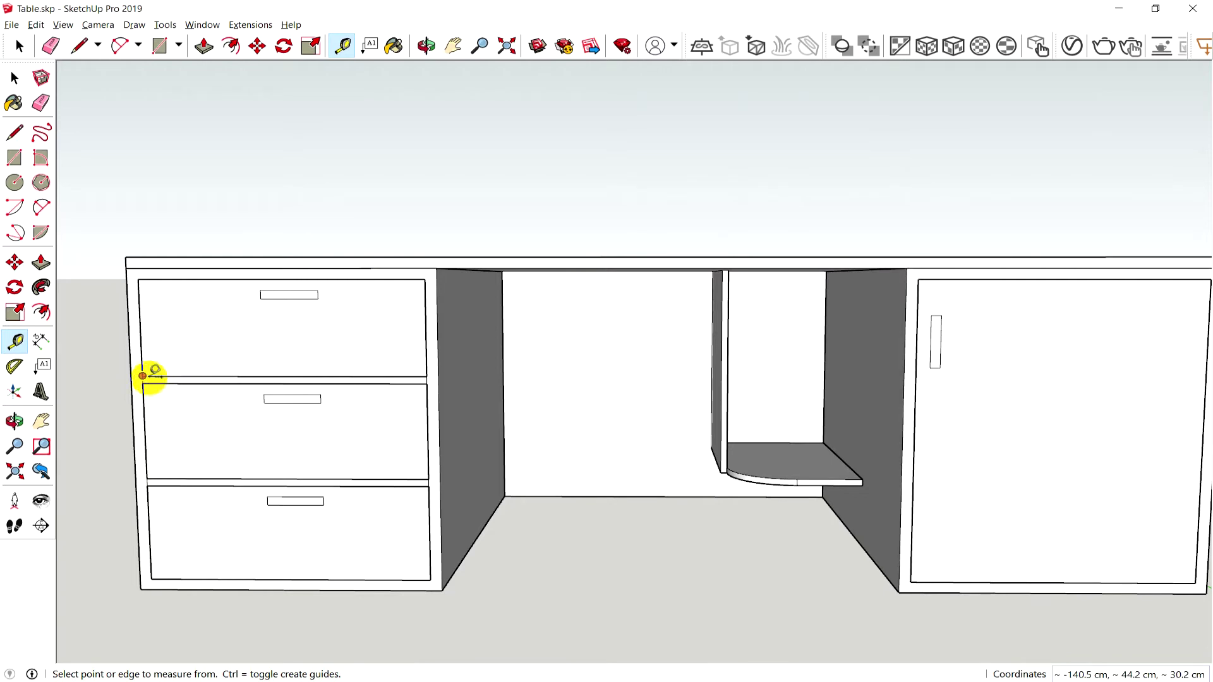
{"action": "left_click", "coordinate": [143, 377]}
{"action": "left_click", "coordinate": [427, 383]}
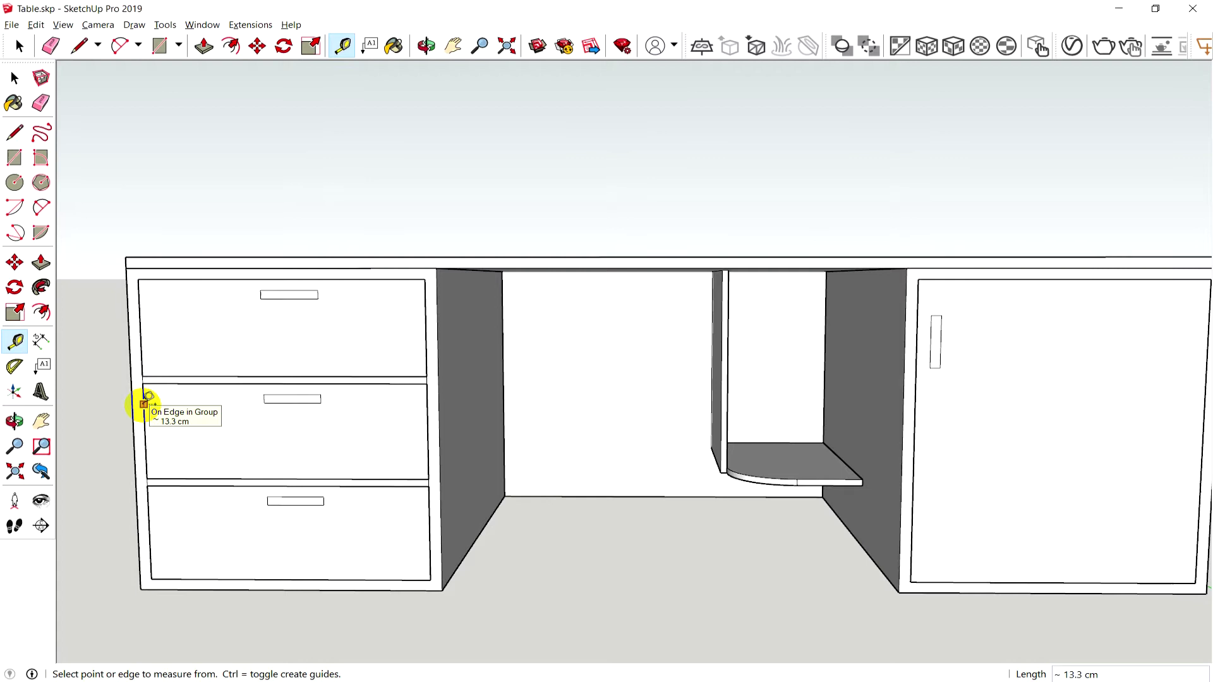
{"action": "scroll", "coordinate": [144, 404], "scroll_direction": "down", "scroll_amount": 2}
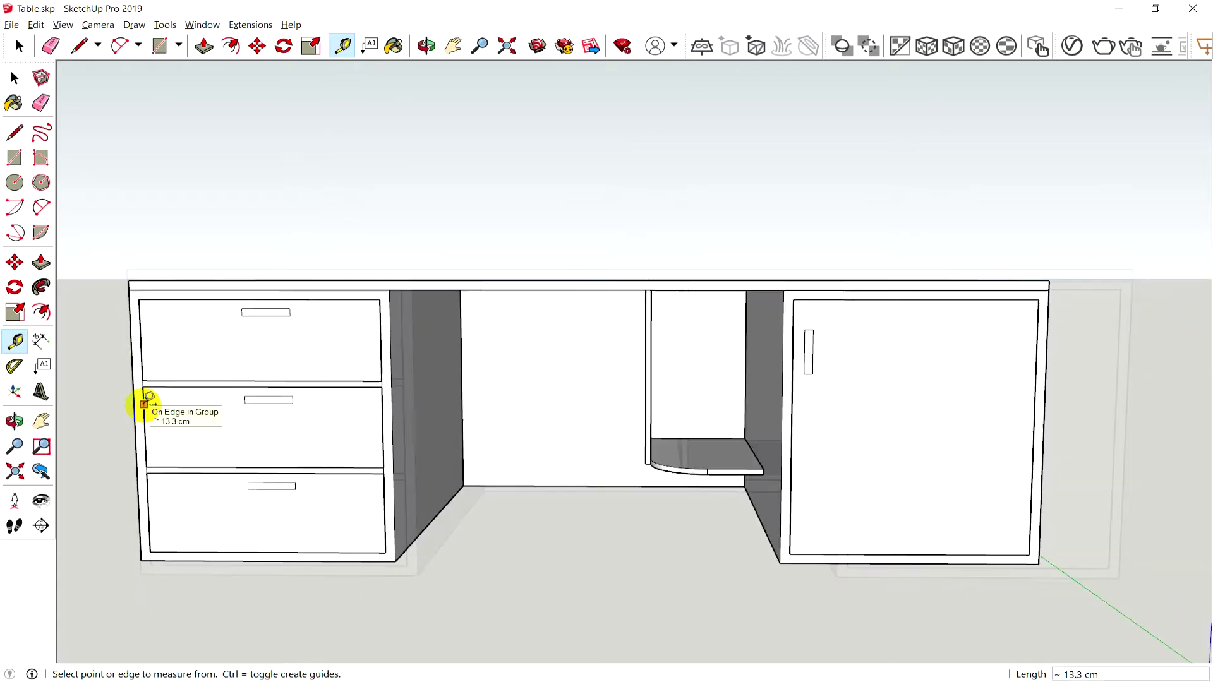
{"action": "scroll", "coordinate": [144, 405], "scroll_direction": "down", "scroll_amount": 4}
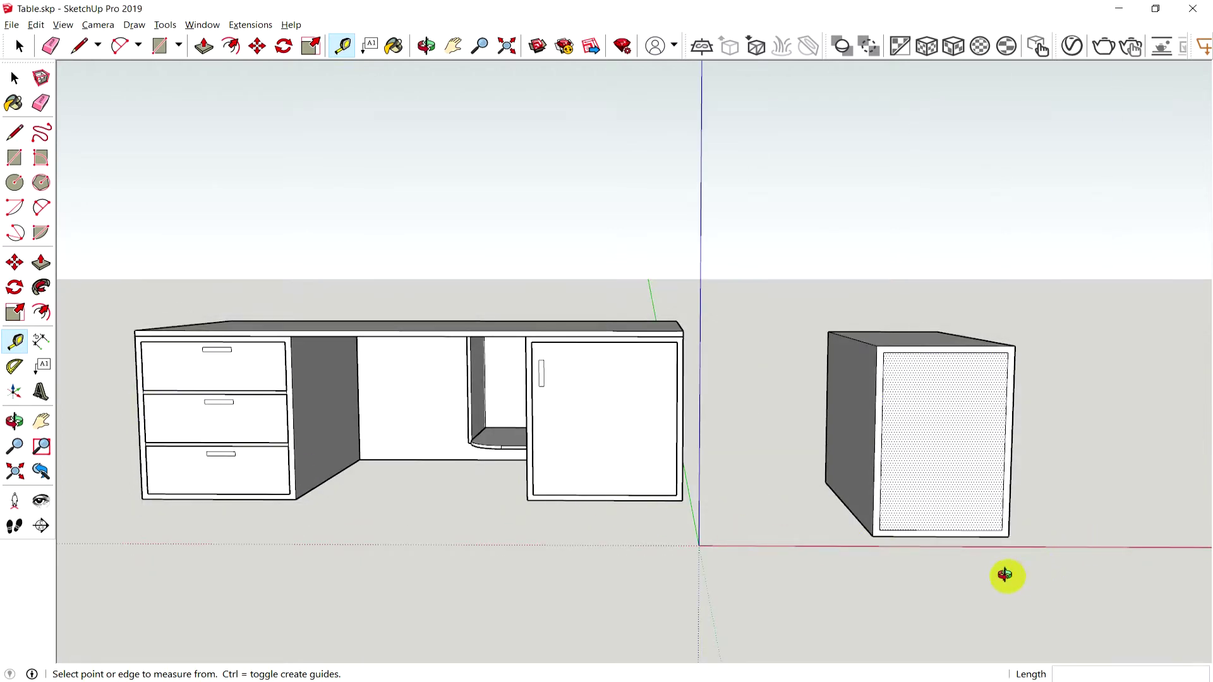
{"action": "middle_click_drag", "start_coordinate": [1005, 574], "coordinate": [888, 568]}
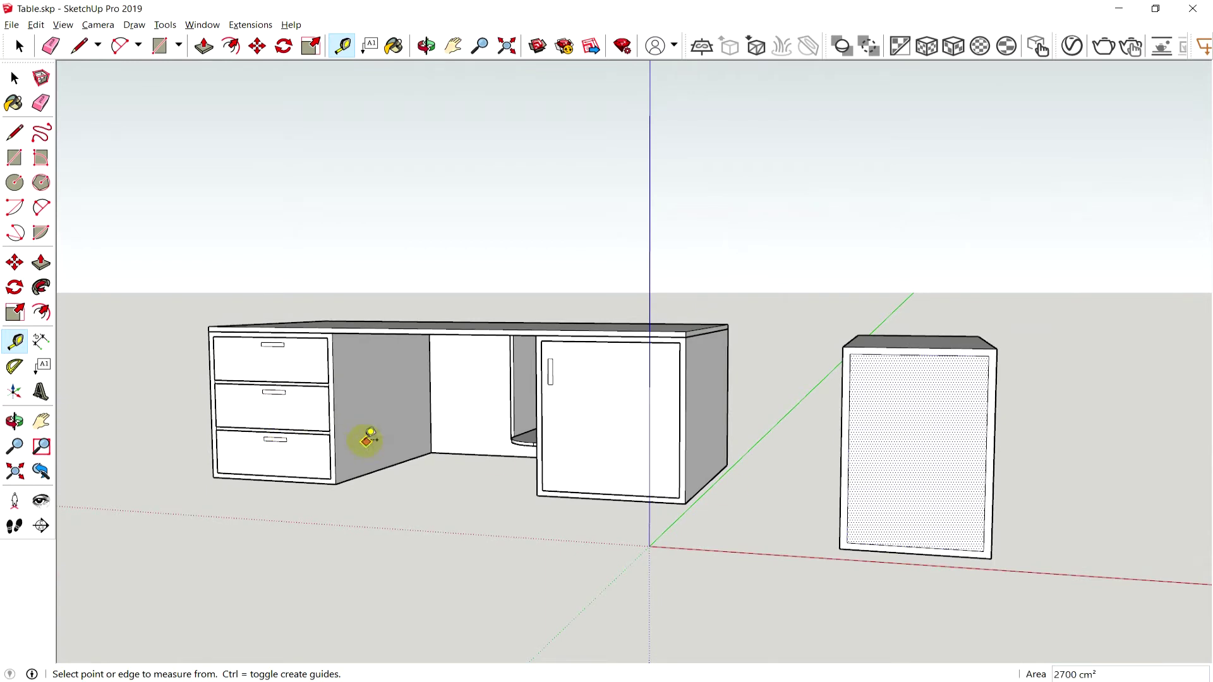
Step: Clear Calculator and compute 40 ÷ 3 = 13.3333333333333
{"action": "key", "text": "alt+Tab"}
{"action": "left_click", "coordinate": [454, 371]}
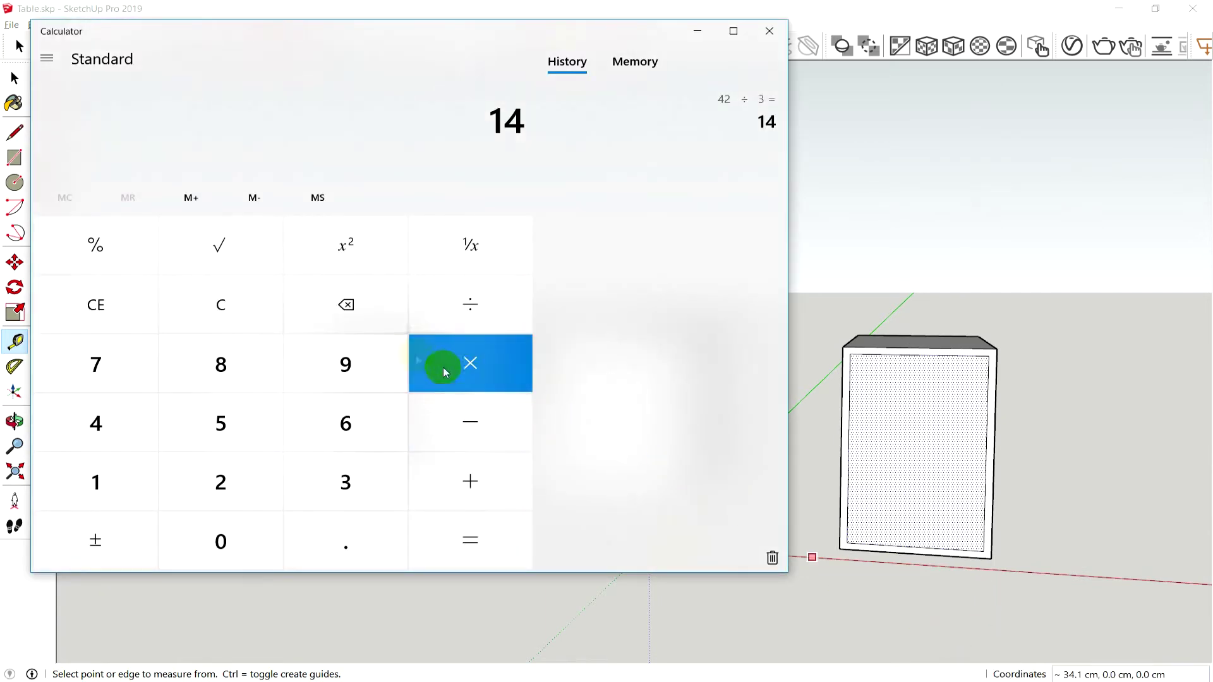
{"action": "left_click", "coordinate": [460, 387]}
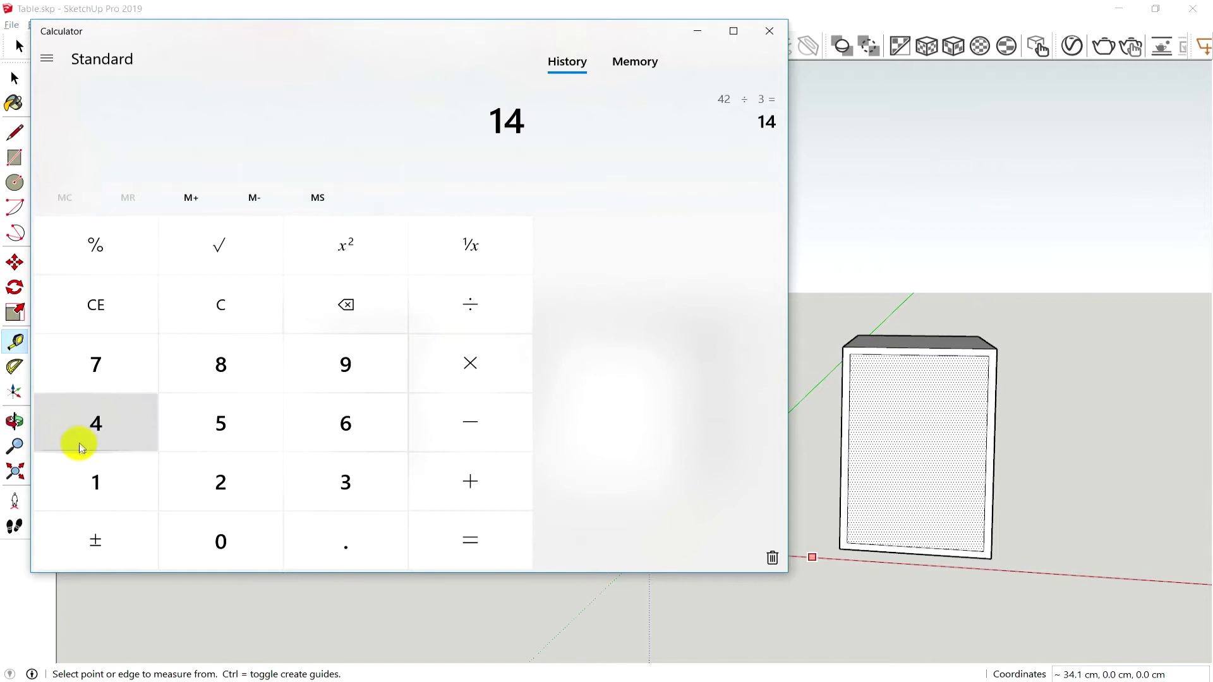
{"action": "left_click", "coordinate": [103, 432]}
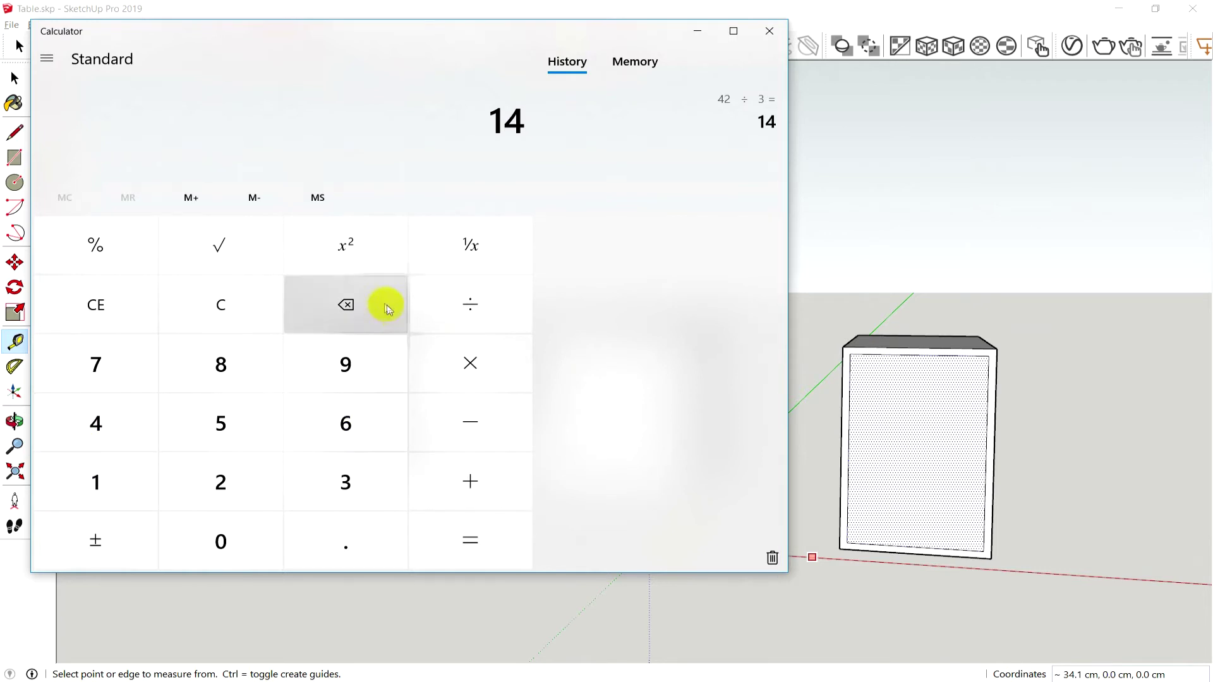
{"action": "left_click", "coordinate": [228, 319]}
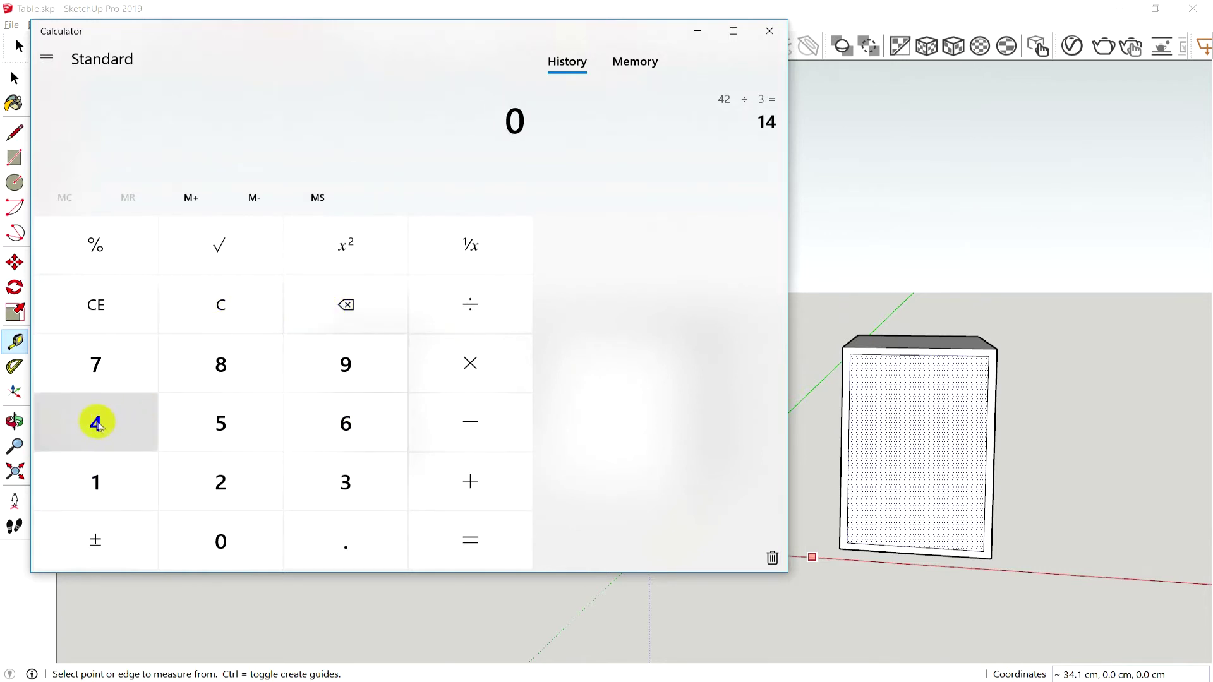
{"action": "left_click", "coordinate": [94, 420]}
{"action": "left_click", "coordinate": [229, 555]}
{"action": "left_click", "coordinate": [449, 317]}
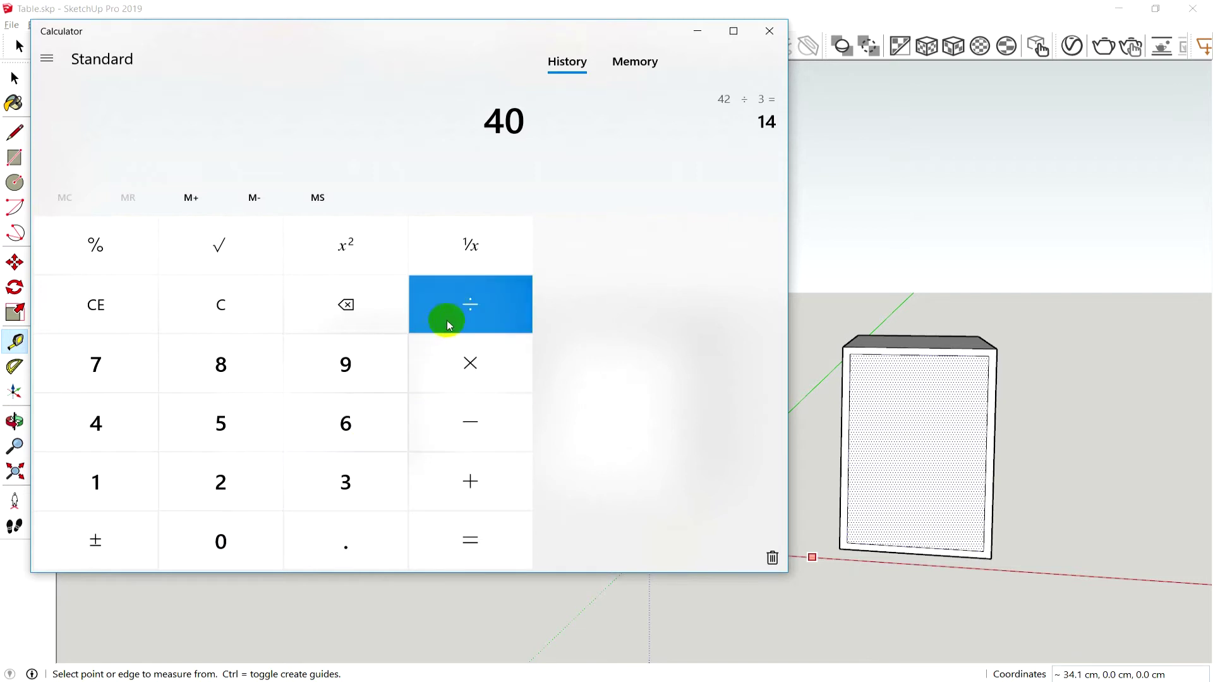
{"action": "left_click", "coordinate": [347, 485]}
{"action": "left_click", "coordinate": [473, 539]}
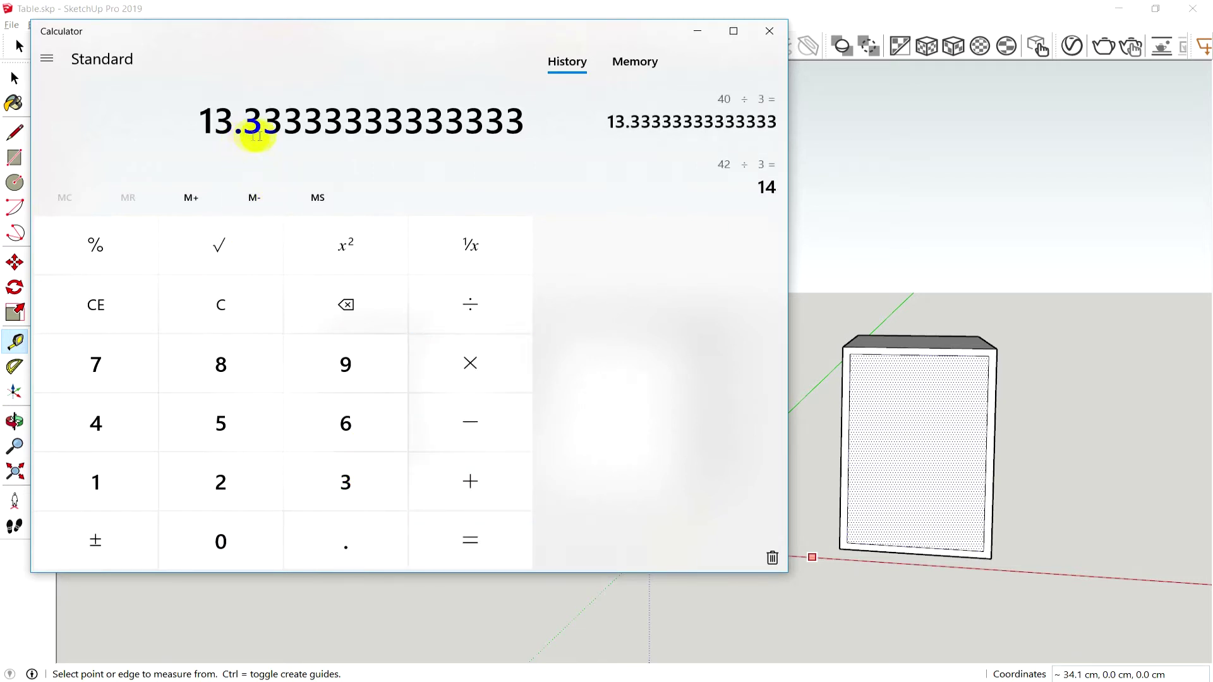
{"action": "left_click", "coordinate": [857, 19]}
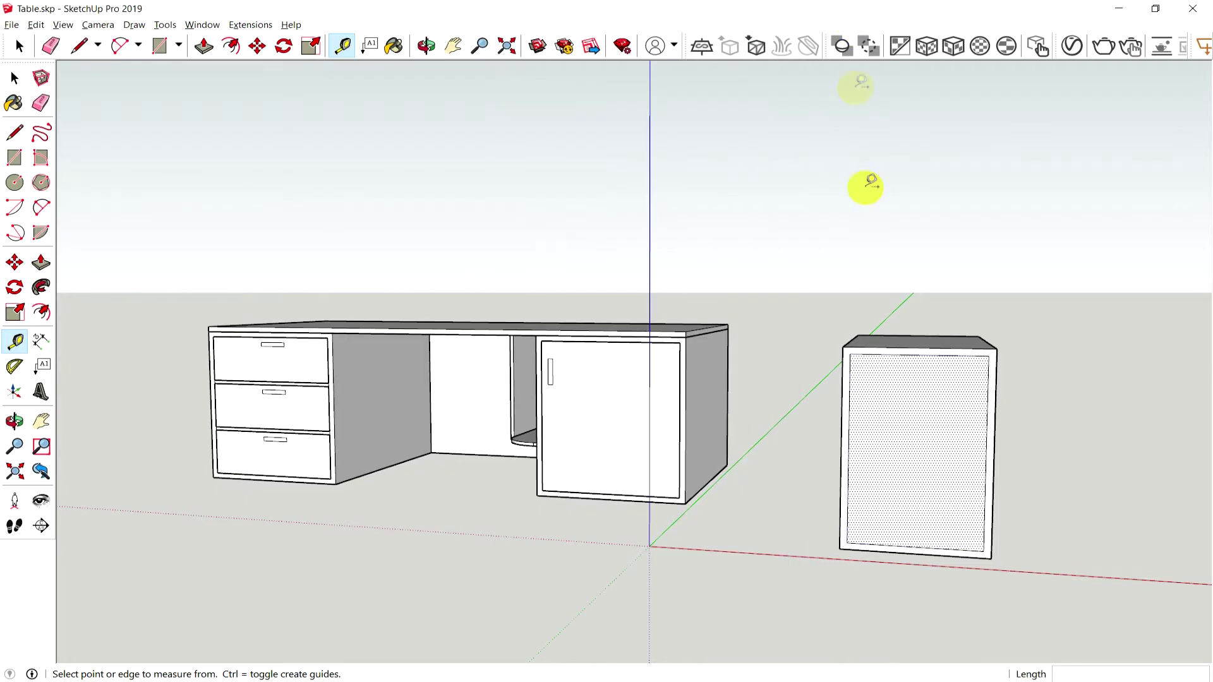
Step: Try moving the standalone cabinet, cancelling the move both times
{"action": "scroll", "coordinate": [945, 408], "scroll_direction": "up", "scroll_amount": 3}
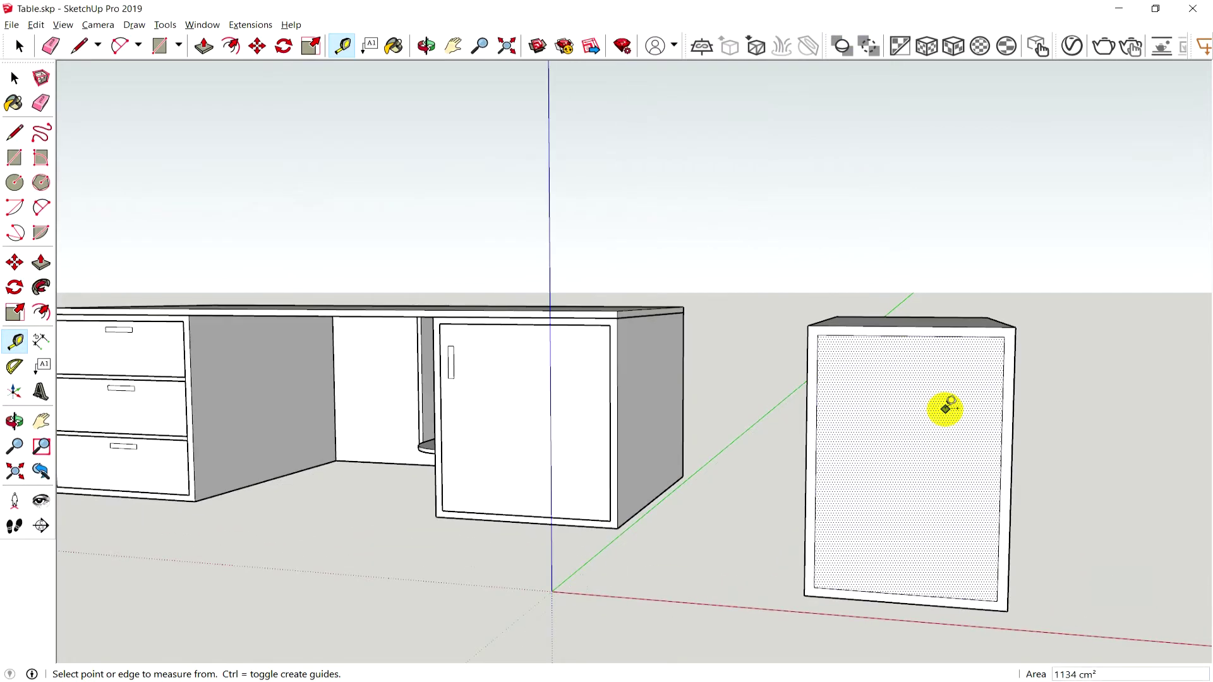
{"action": "left_click", "coordinate": [14, 78]}
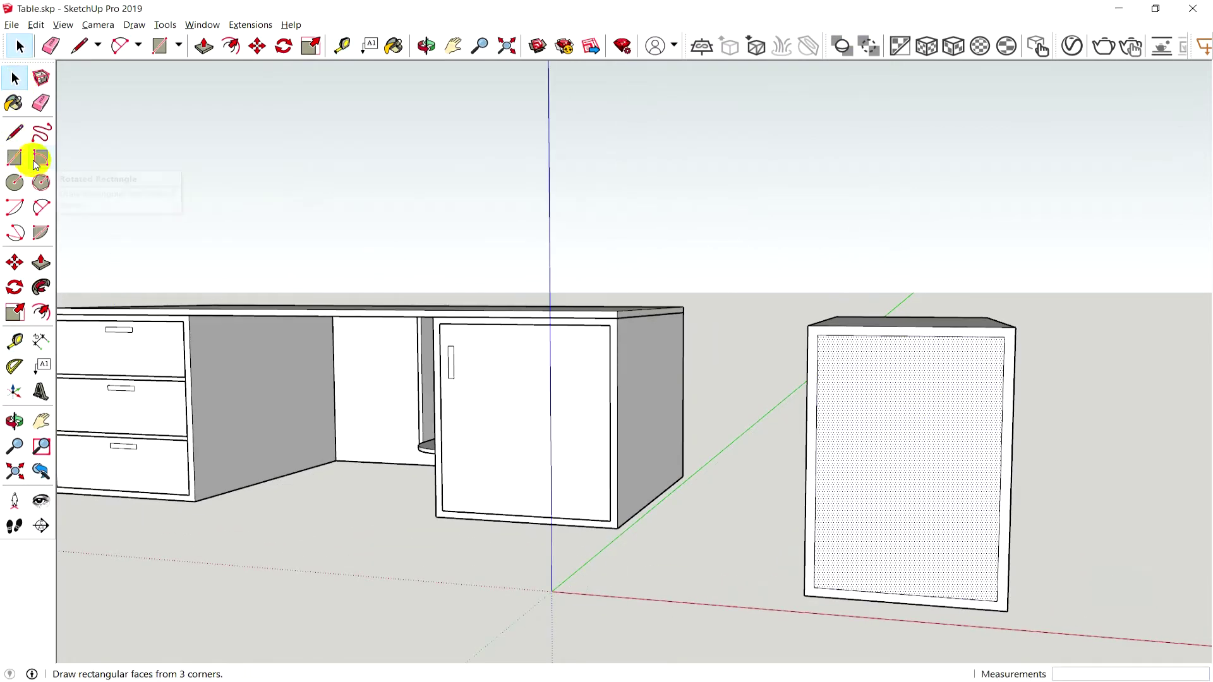
{"action": "left_click", "coordinate": [14, 262]}
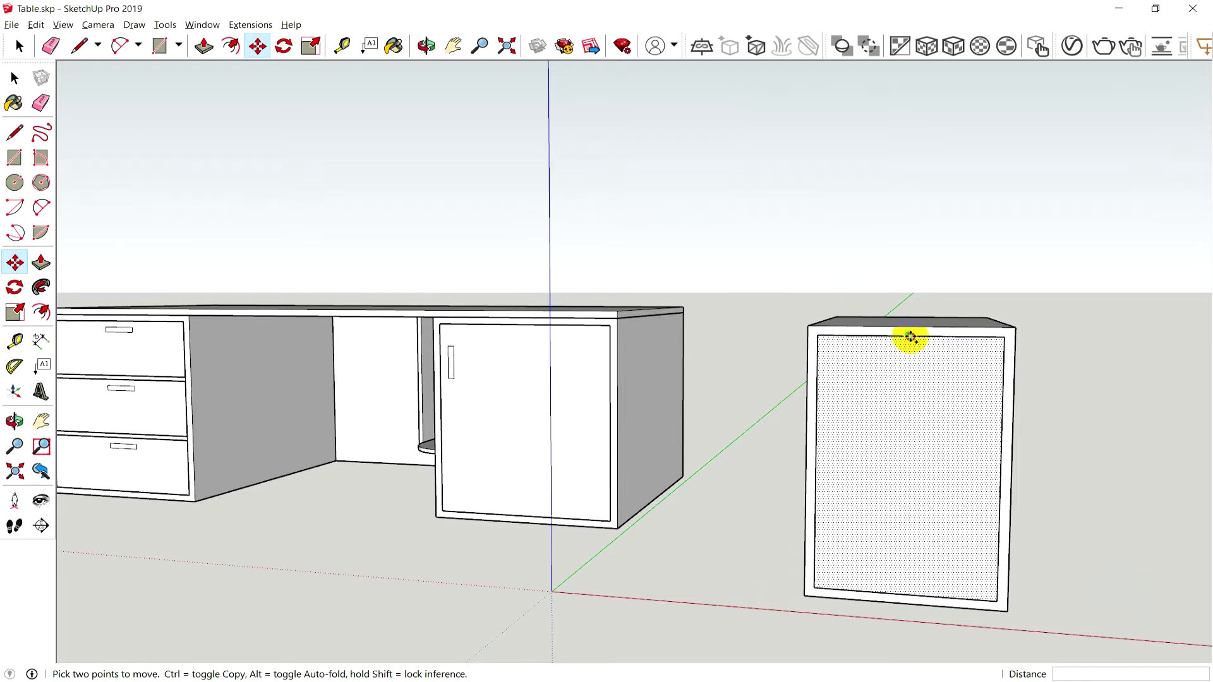
{"action": "left_click", "coordinate": [910, 338]}
{"action": "key", "text": "Escape"}
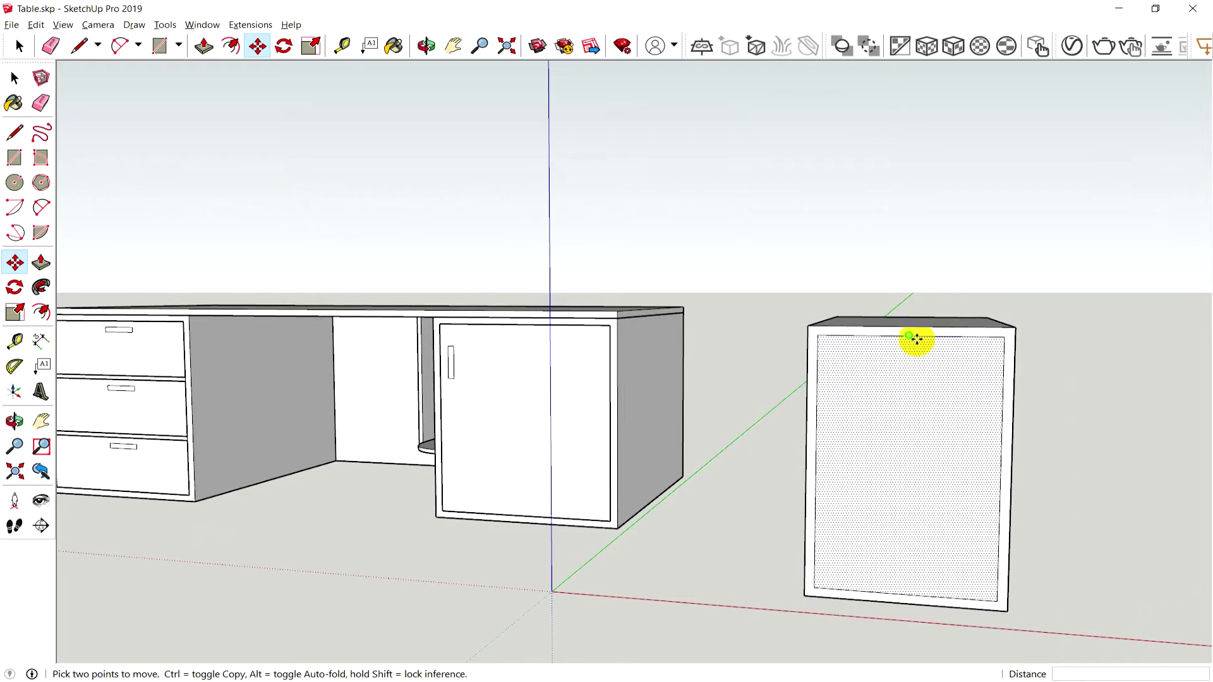
{"action": "left_click", "coordinate": [911, 338]}
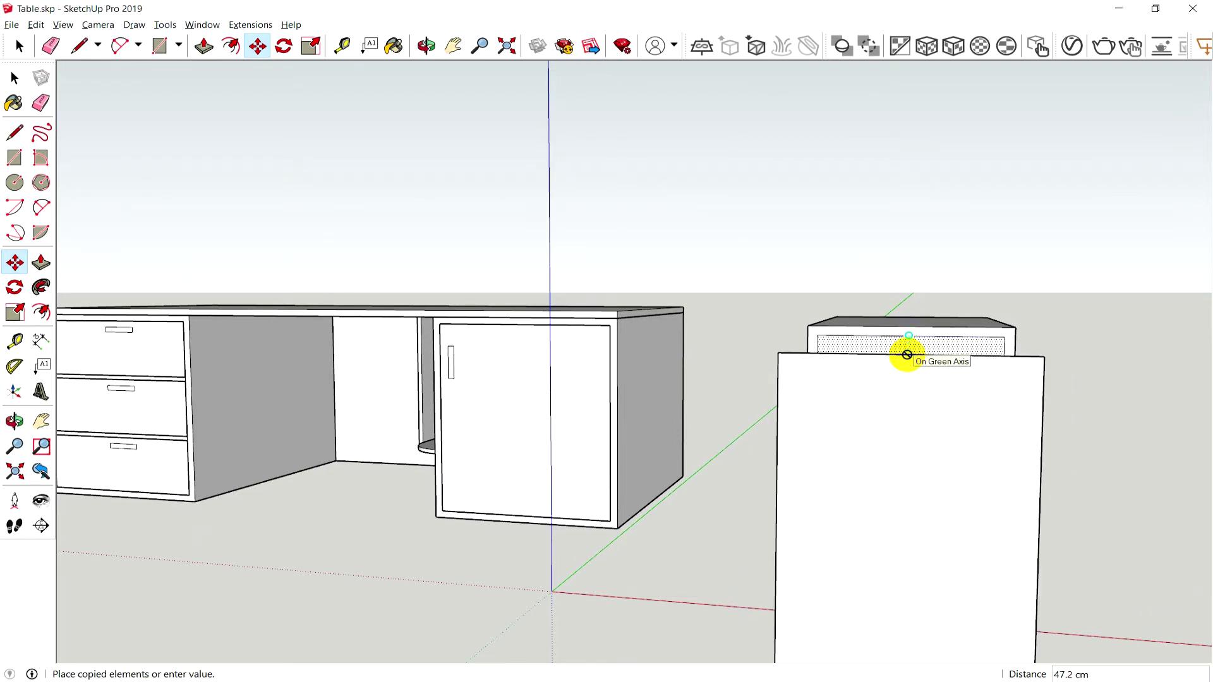
{"action": "key", "text": "Escape"}
Step: Zoom in on the cabinet's front panel and select its top edge
{"action": "middle_click_drag", "start_coordinate": [925, 409], "coordinate": [939, 363]}
{"action": "scroll", "coordinate": [1029, 434], "scroll_direction": "up", "scroll_amount": 2}
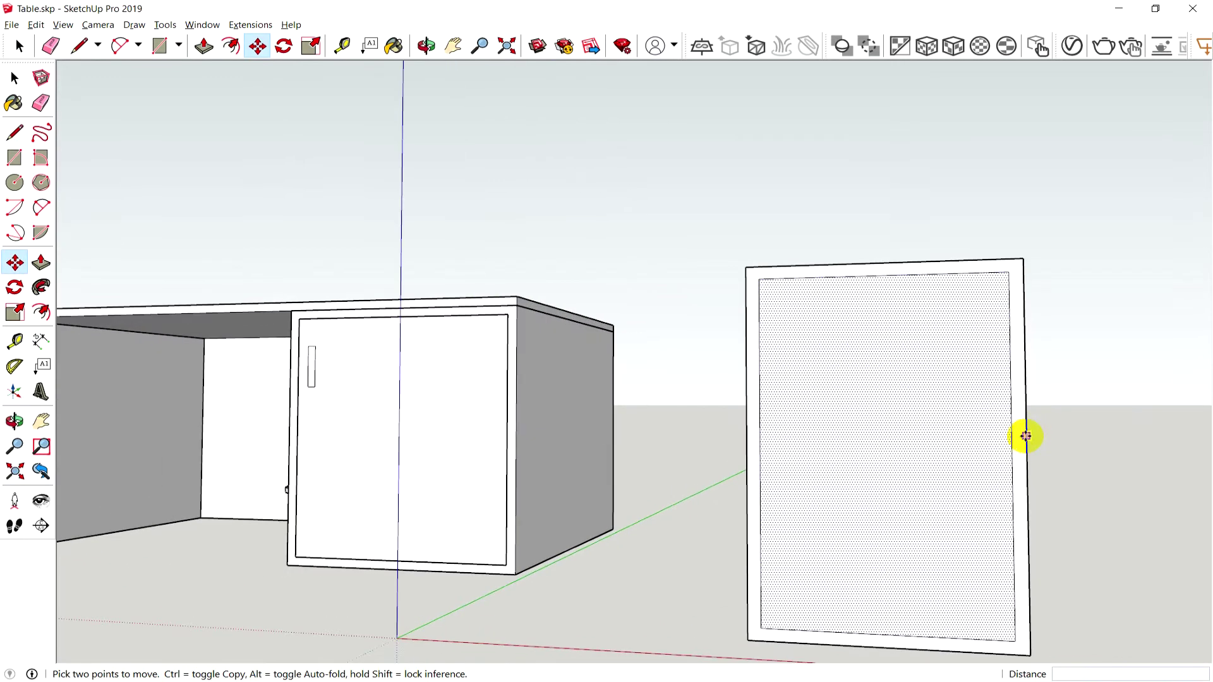
{"action": "scroll", "coordinate": [937, 390], "scroll_direction": "up", "scroll_amount": 2}
{"action": "scroll", "coordinate": [814, 231], "scroll_direction": "up", "scroll_amount": 2}
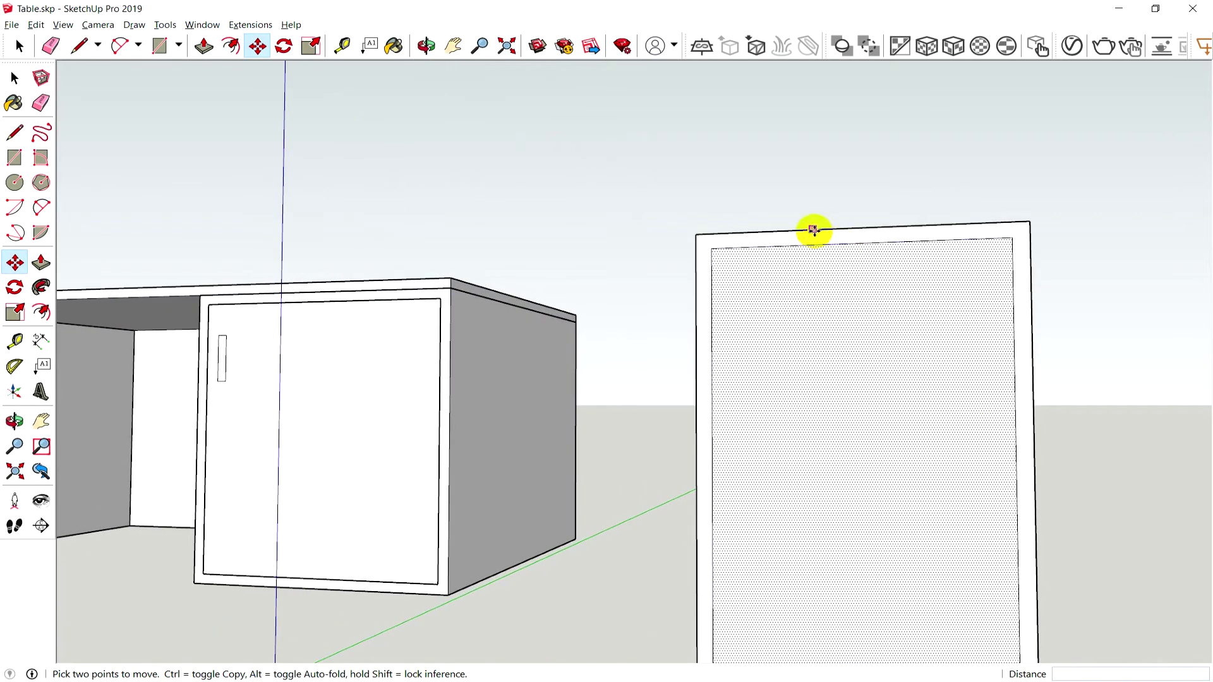
{"action": "left_click", "coordinate": [14, 78]}
{"action": "left_click", "coordinate": [841, 244]}
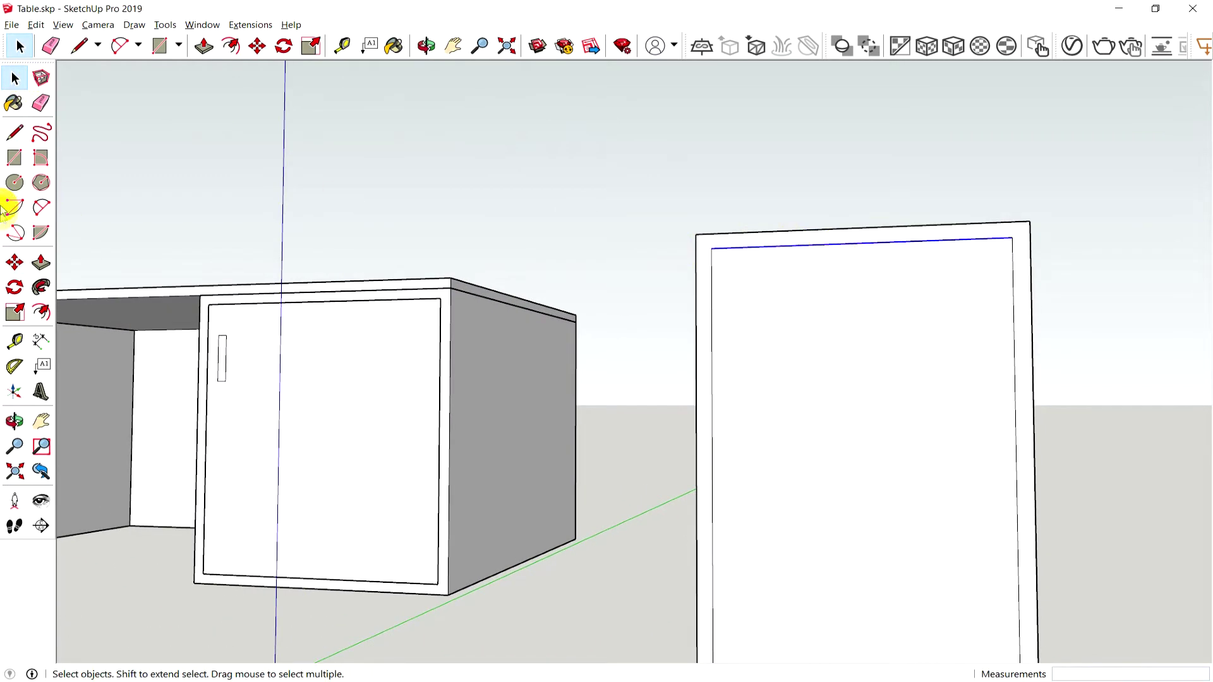
Step: Copy the cabinet front's top edge 13.3 cm downward
{"action": "left_click", "coordinate": [14, 262]}
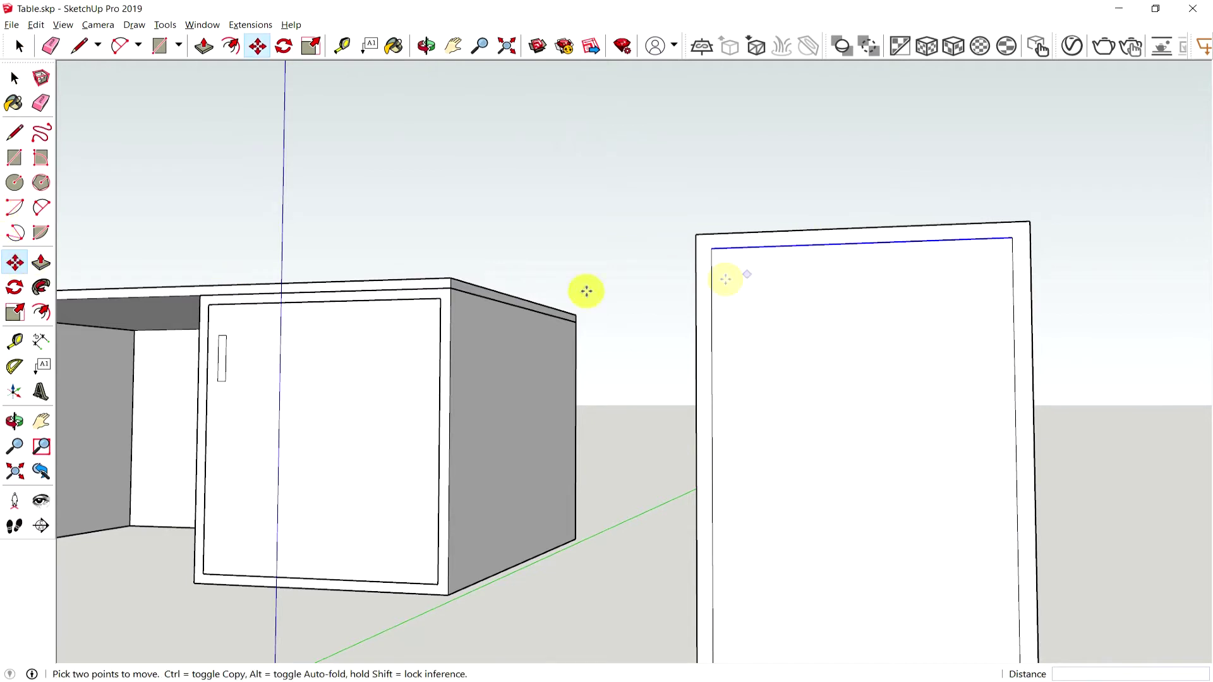
{"action": "left_click", "coordinate": [856, 244]}
{"action": "key", "text": "ctrl"}
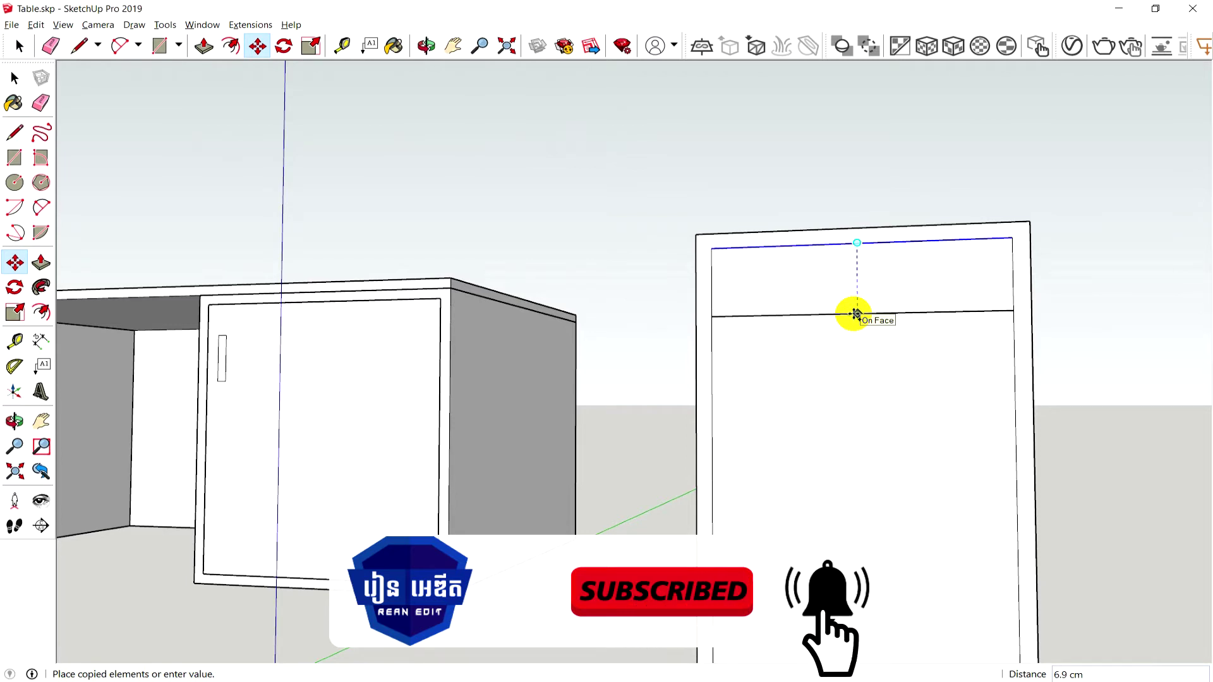
{"action": "type", "text": "3.3"}
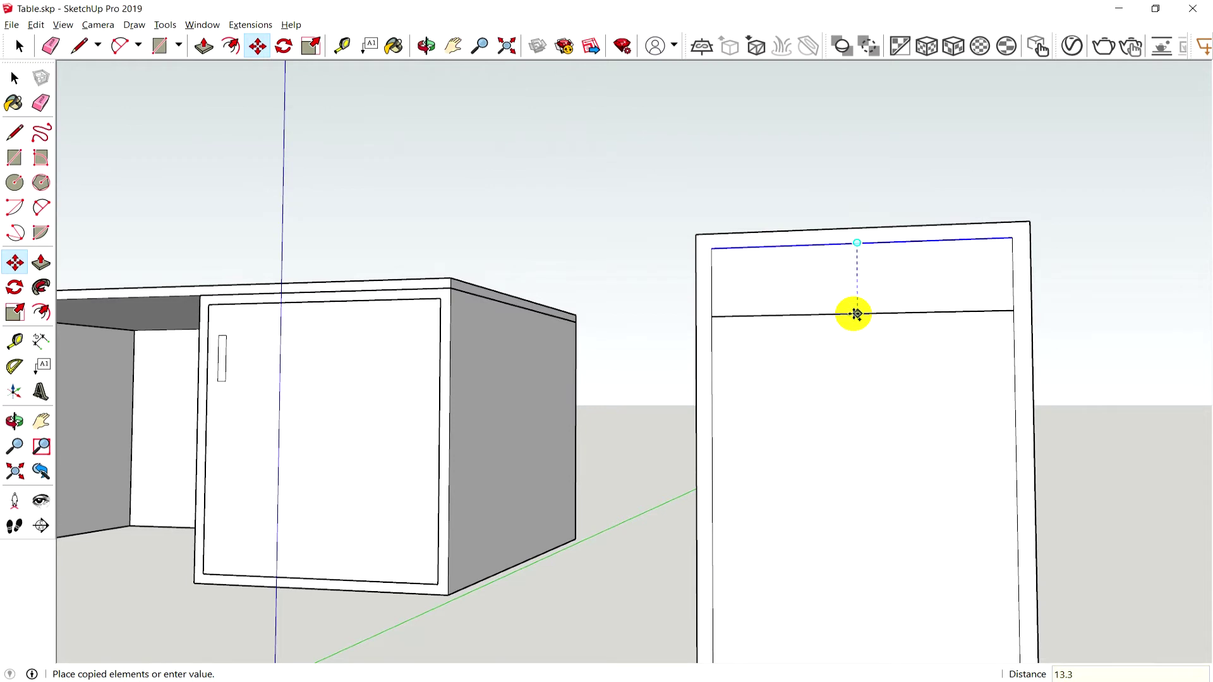
{"action": "key", "text": "Return"}
{"action": "scroll", "coordinate": [853, 314], "scroll_direction": "down", "scroll_amount": 1}
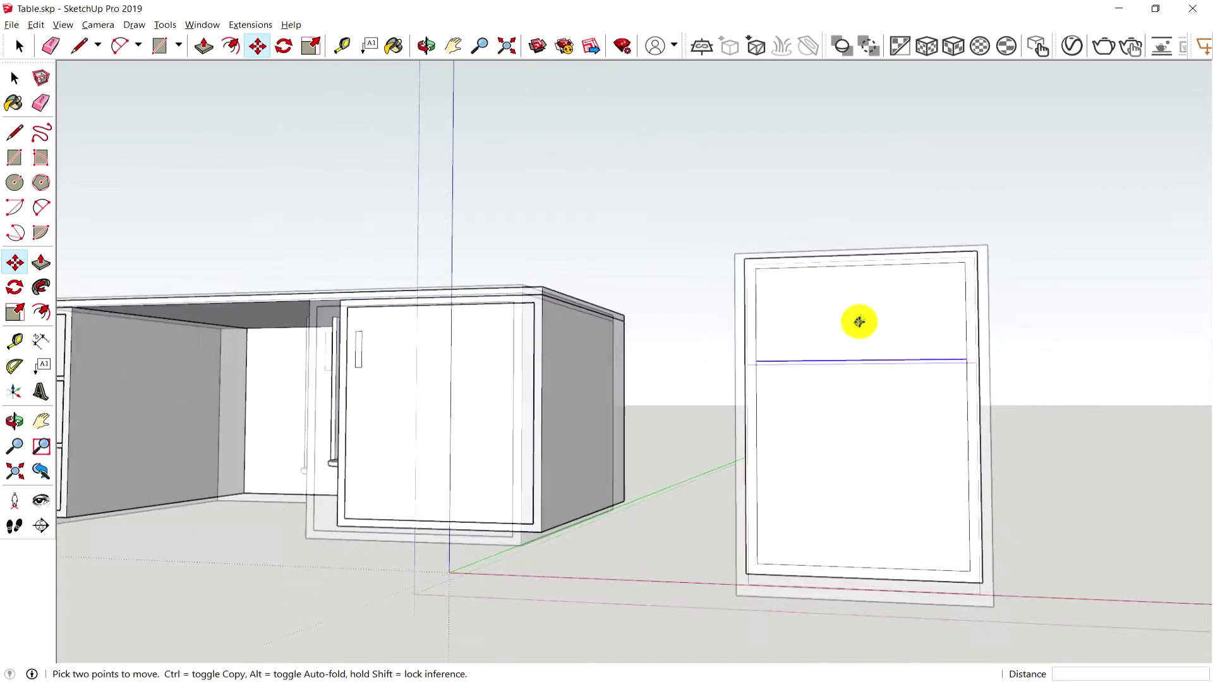
{"action": "scroll", "coordinate": [856, 322], "scroll_direction": "down", "scroll_amount": 1}
{"action": "key", "text": "Escape"}
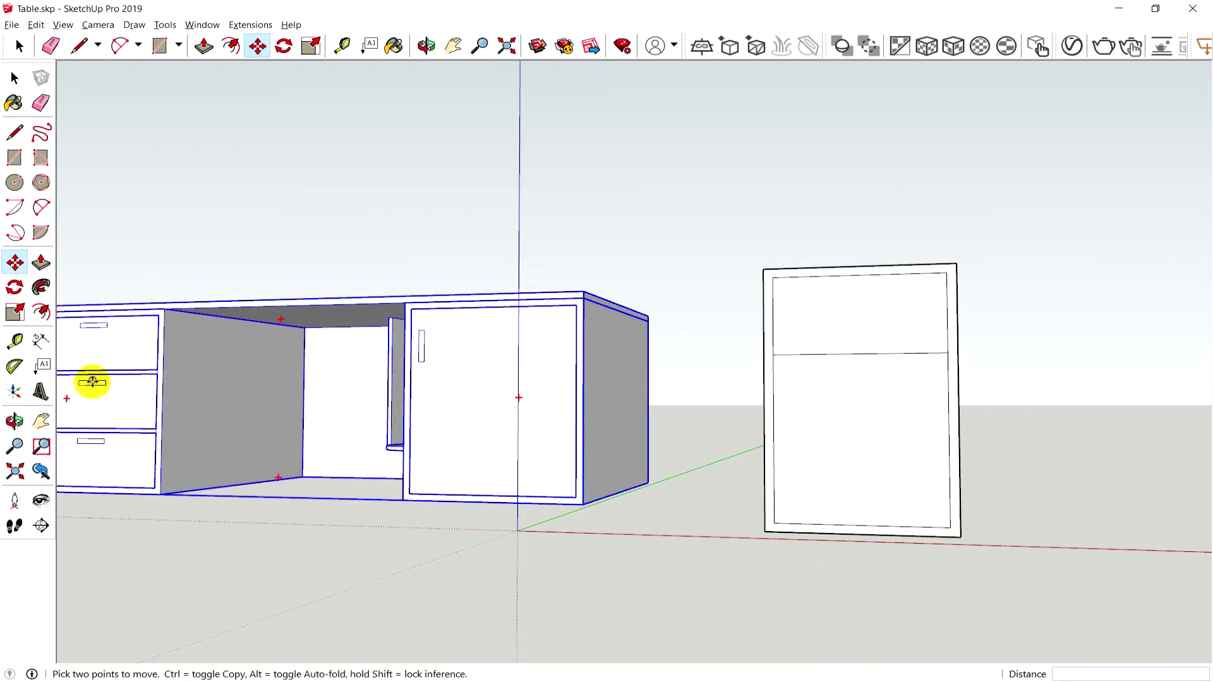
Step: Copy the front's bottom edge 13.33 cm upward to form the third section
{"action": "scroll", "coordinate": [122, 374], "scroll_direction": "up", "scroll_amount": 1}
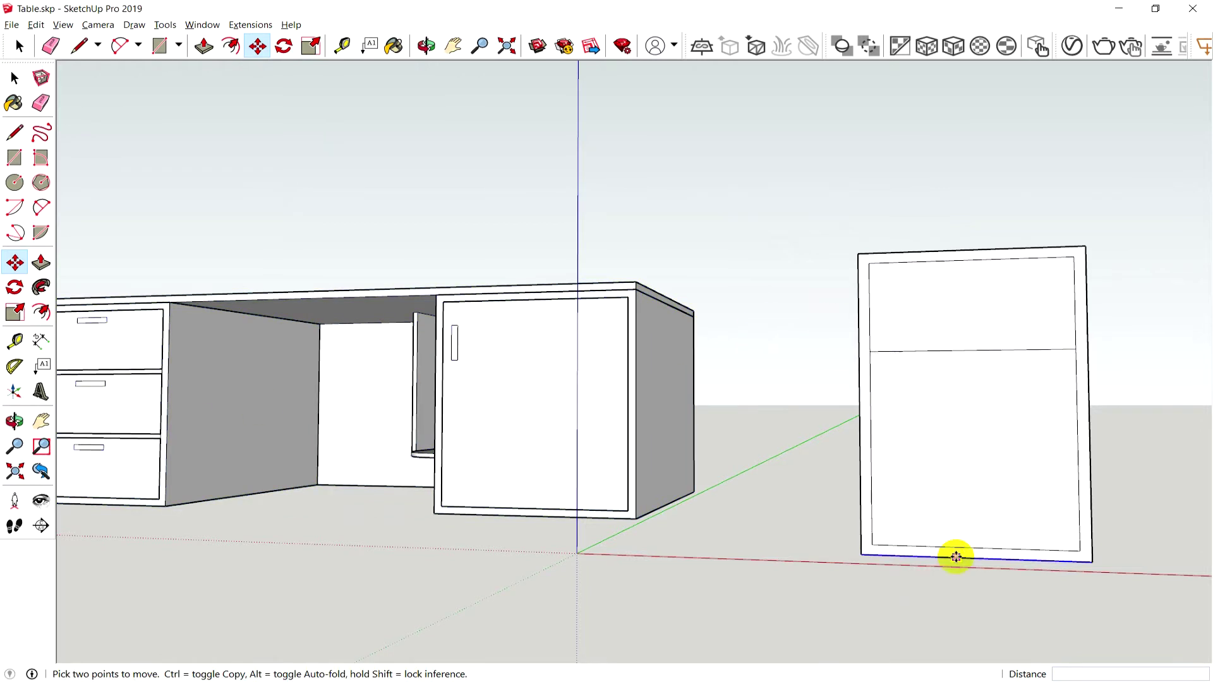
{"action": "key", "text": "ctrl"}
{"action": "left_click", "coordinate": [955, 547]}
{"action": "type", "text": "13.33"}
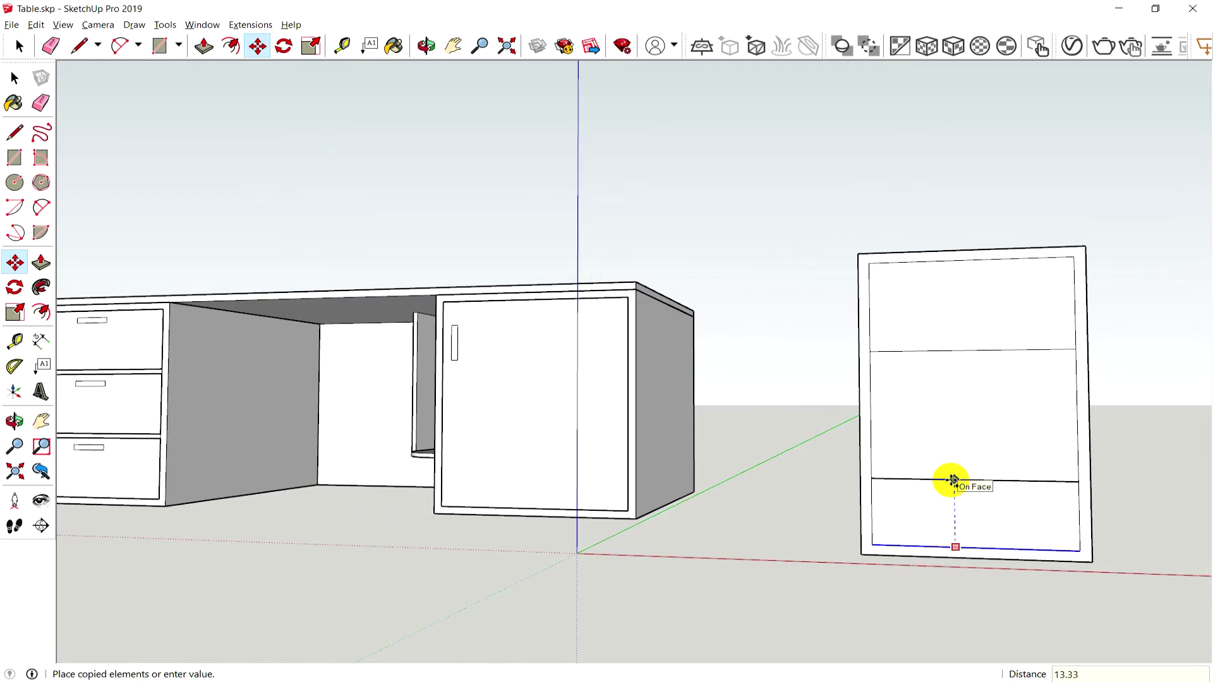
{"action": "key", "text": "Return"}
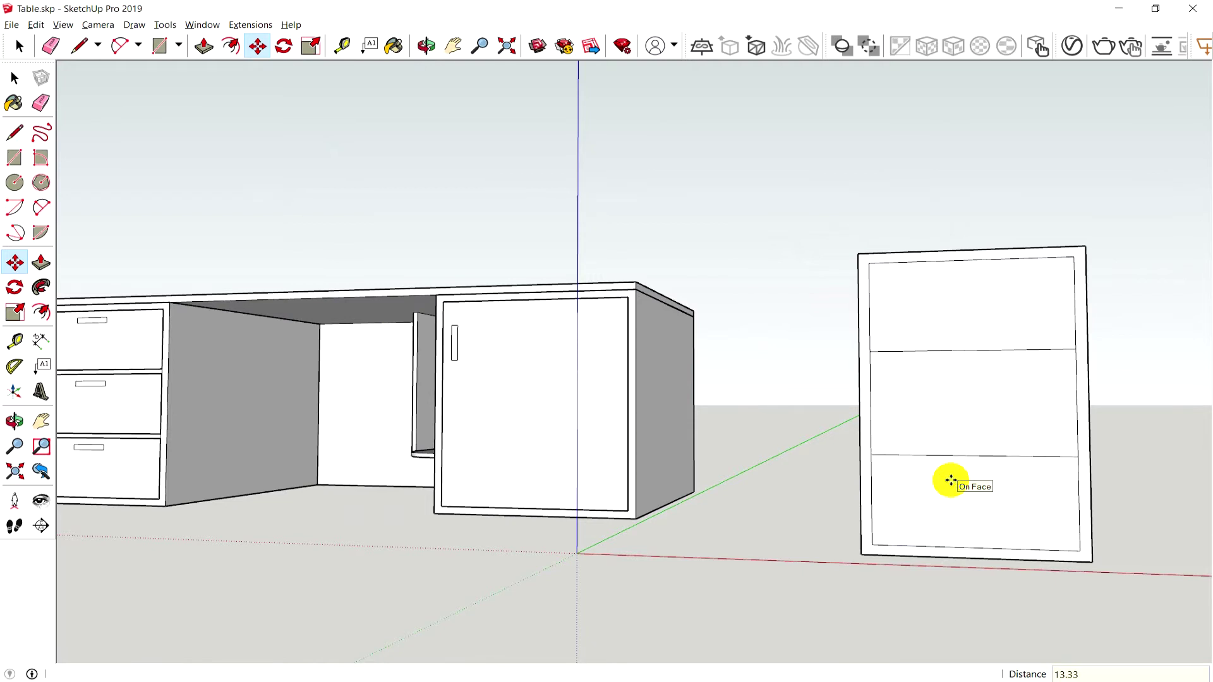
{"action": "mouse_move", "coordinate": [1003, 455]}
{"action": "middle_mouse_down"}
{"action": "mouse_move", "coordinate": [1036, 501]}
{"action": "mouse_move", "coordinate": [1004, 487]}
{"action": "middle_mouse_up"}
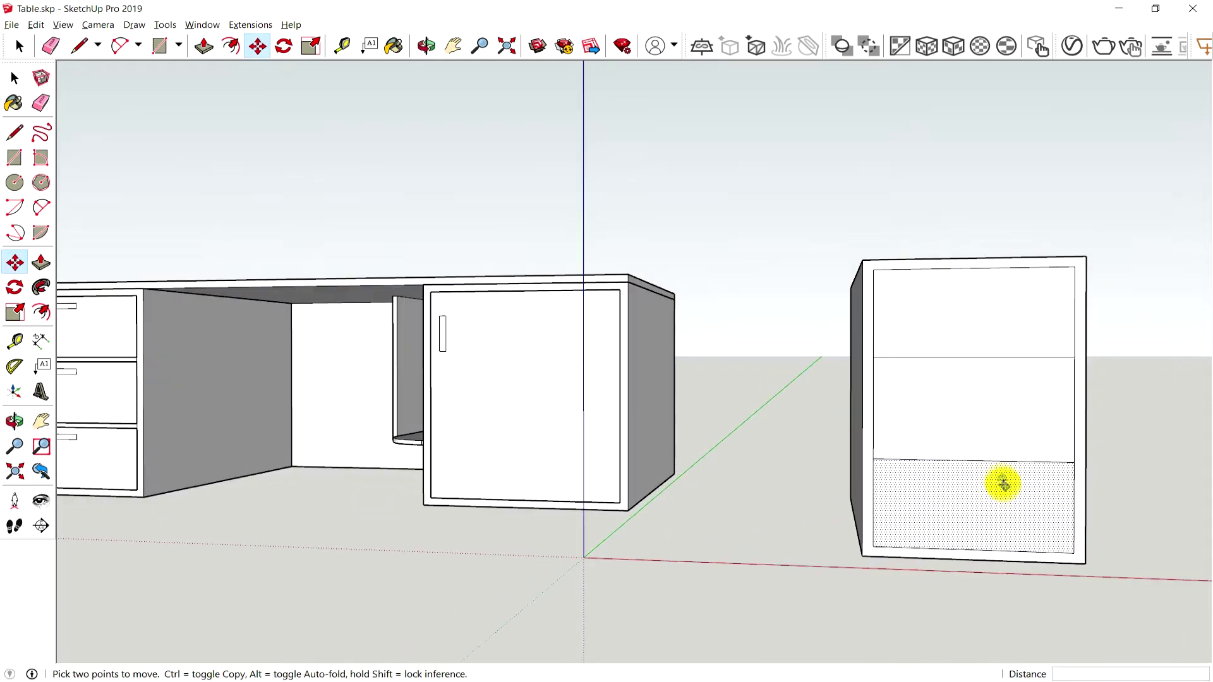
{"action": "left_click", "coordinate": [972, 459]}
{"action": "type", "text": "1"}
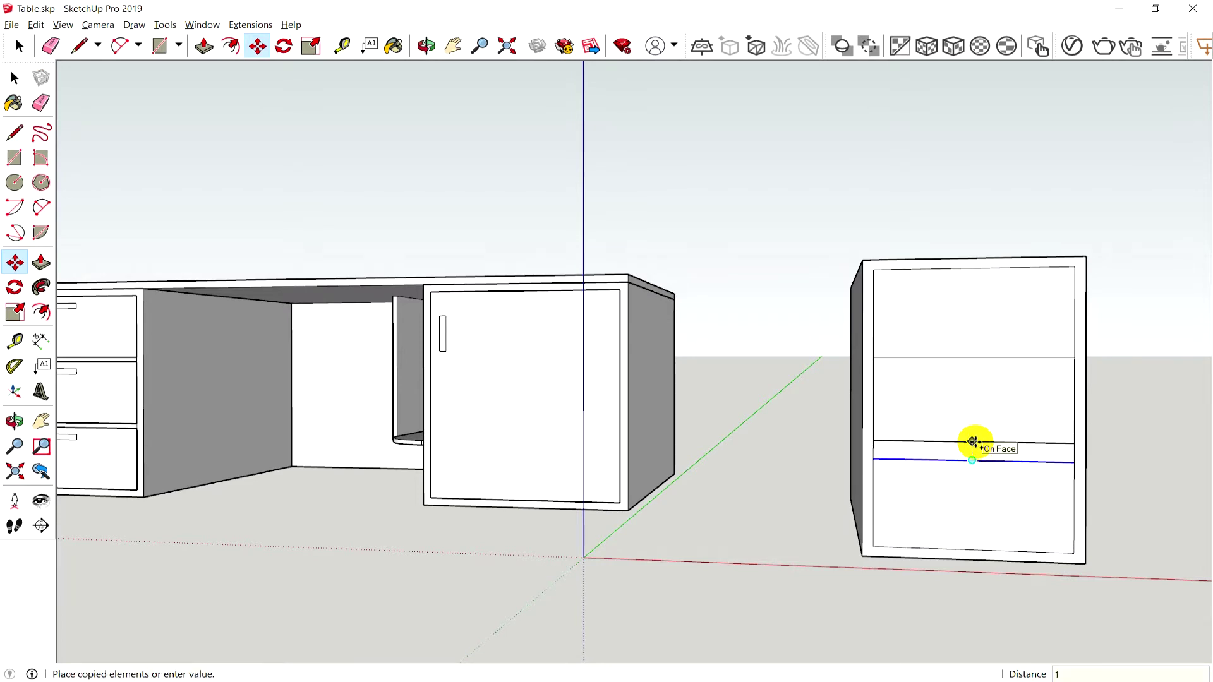
{"action": "key", "text": "Return"}
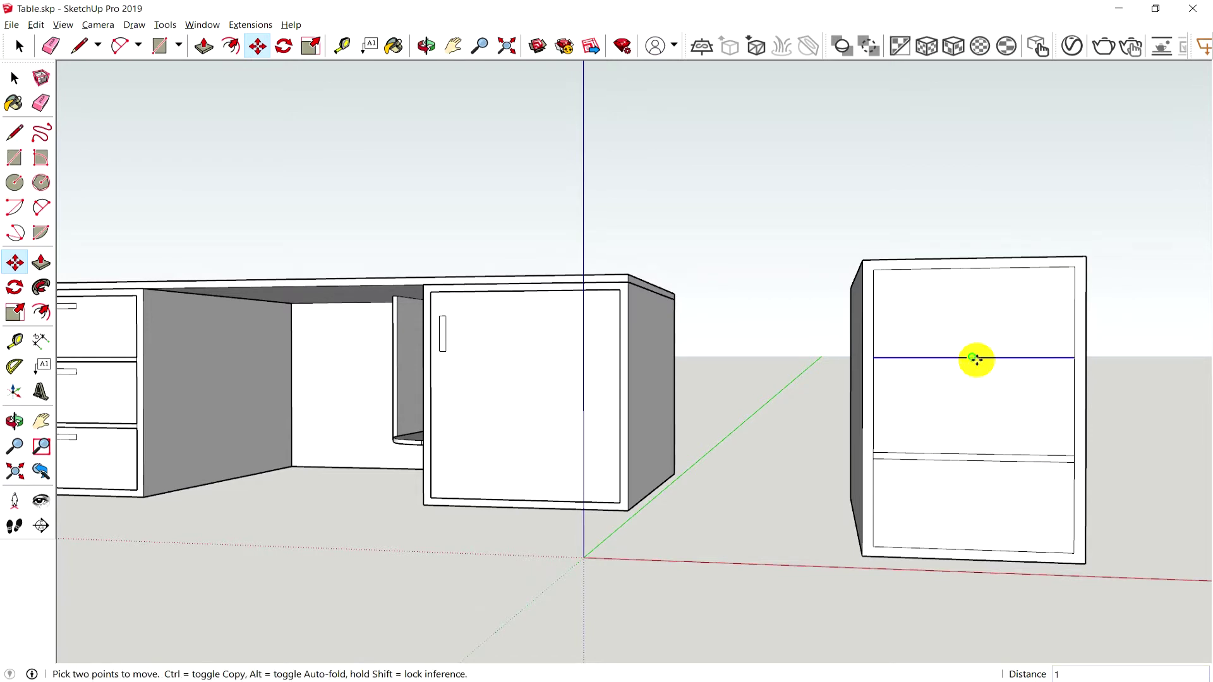
{"action": "left_click", "coordinate": [977, 360]}
{"action": "key", "text": "ctrl"}
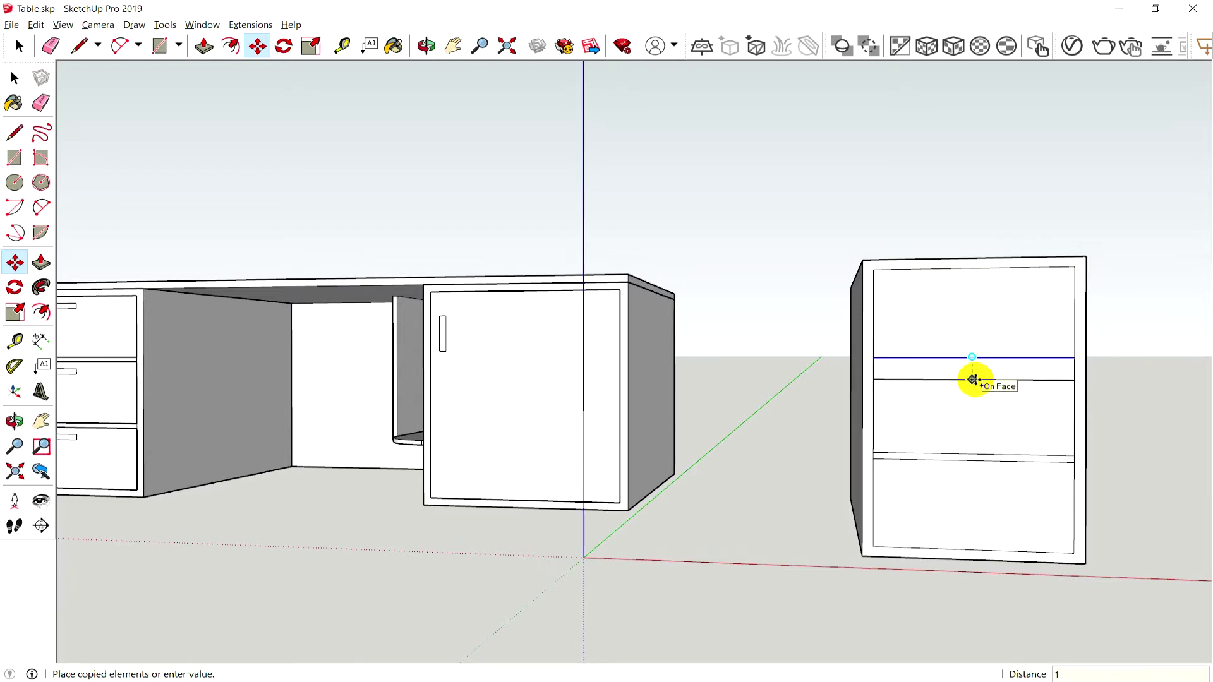
{"action": "key", "text": "Return"}
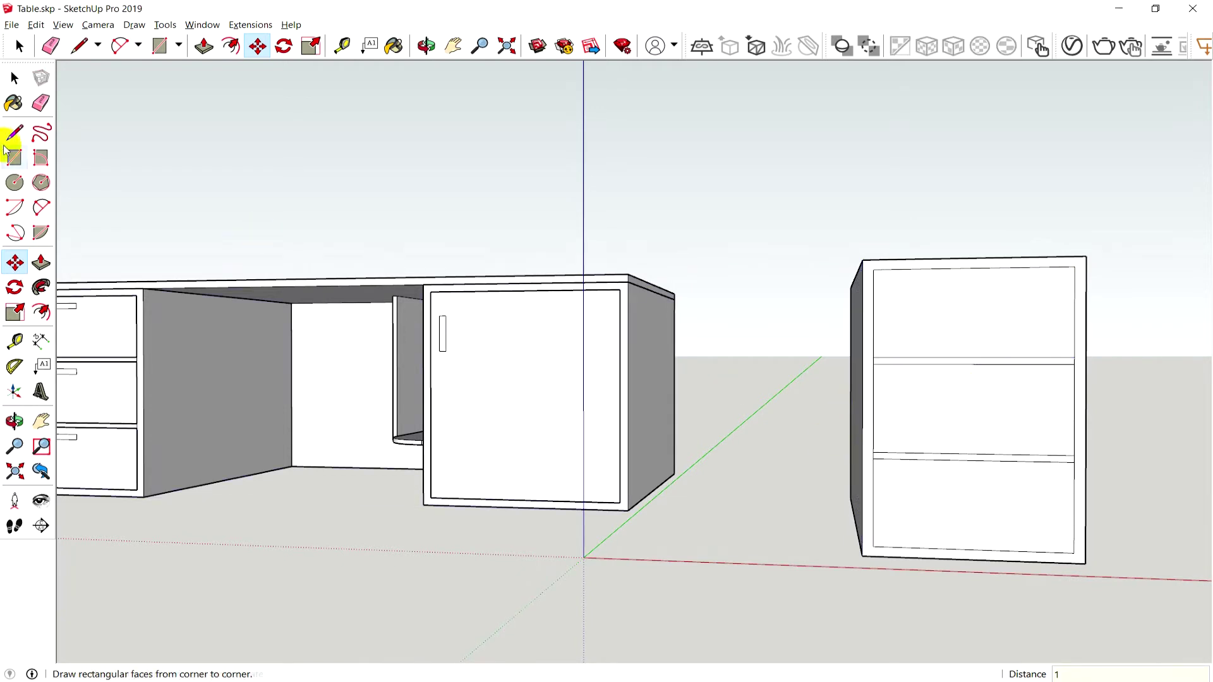
{"action": "left_click", "coordinate": [14, 342]}
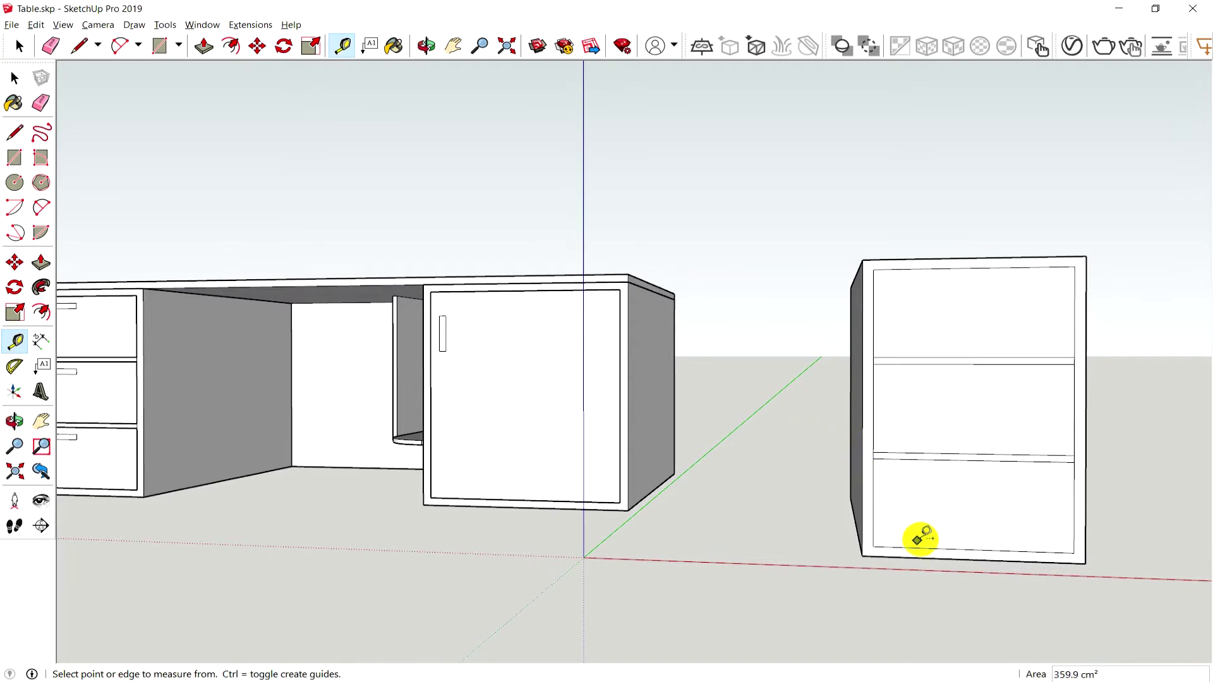
{"action": "left_click", "coordinate": [874, 547]}
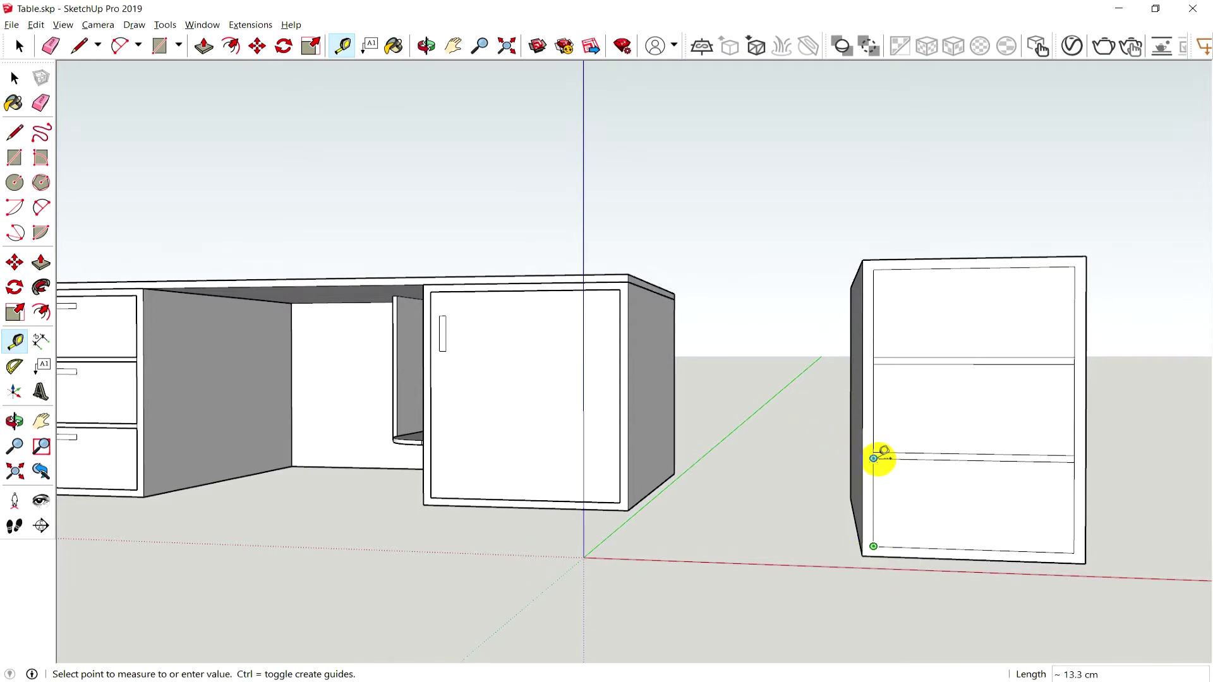
{"action": "left_click", "coordinate": [874, 458]}
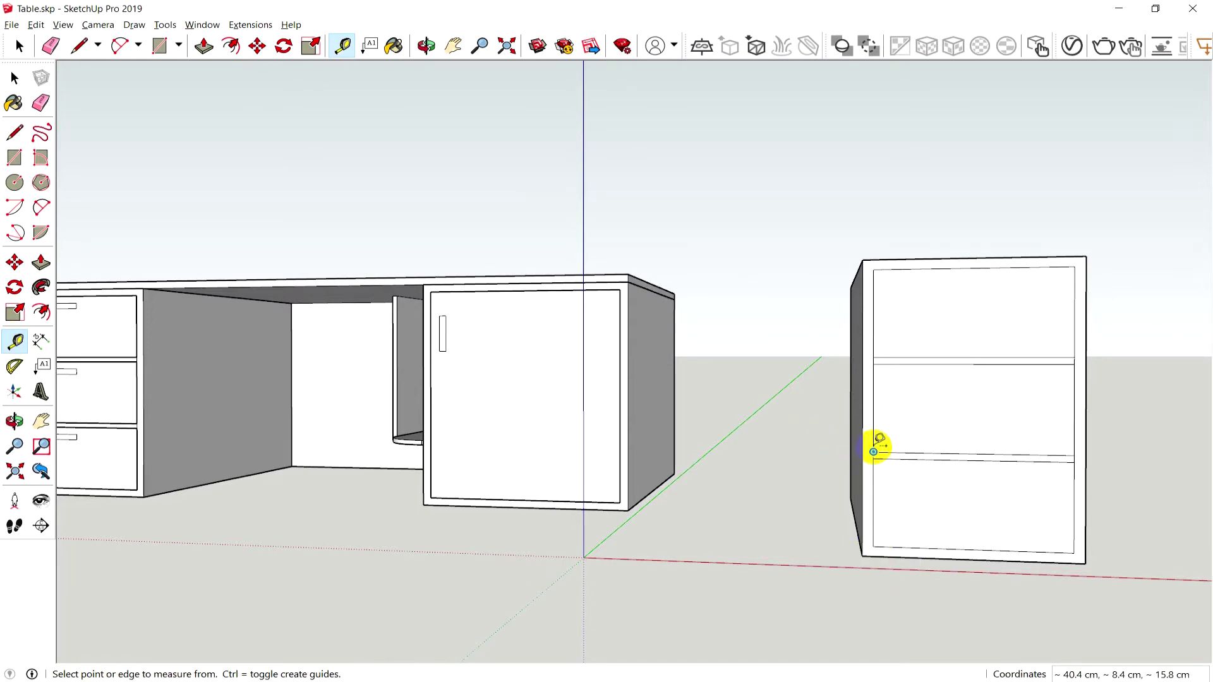
{"action": "left_click", "coordinate": [873, 452]}
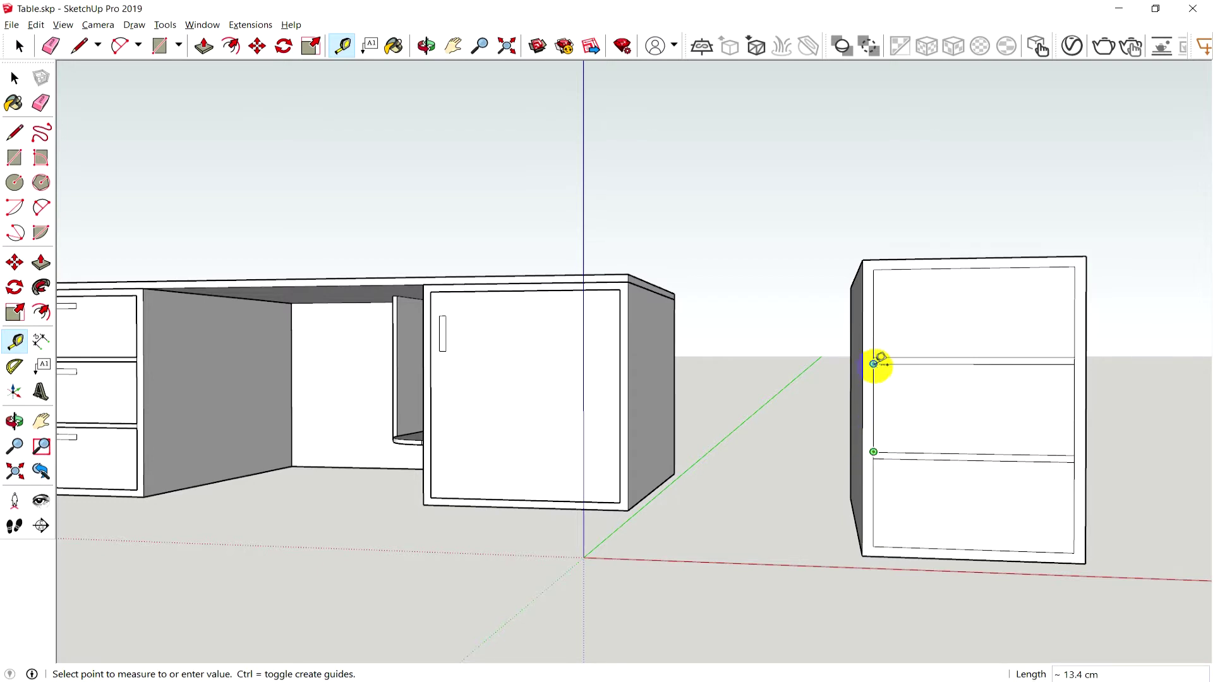
{"action": "left_click", "coordinate": [874, 364]}
{"action": "left_click", "coordinate": [873, 358]}
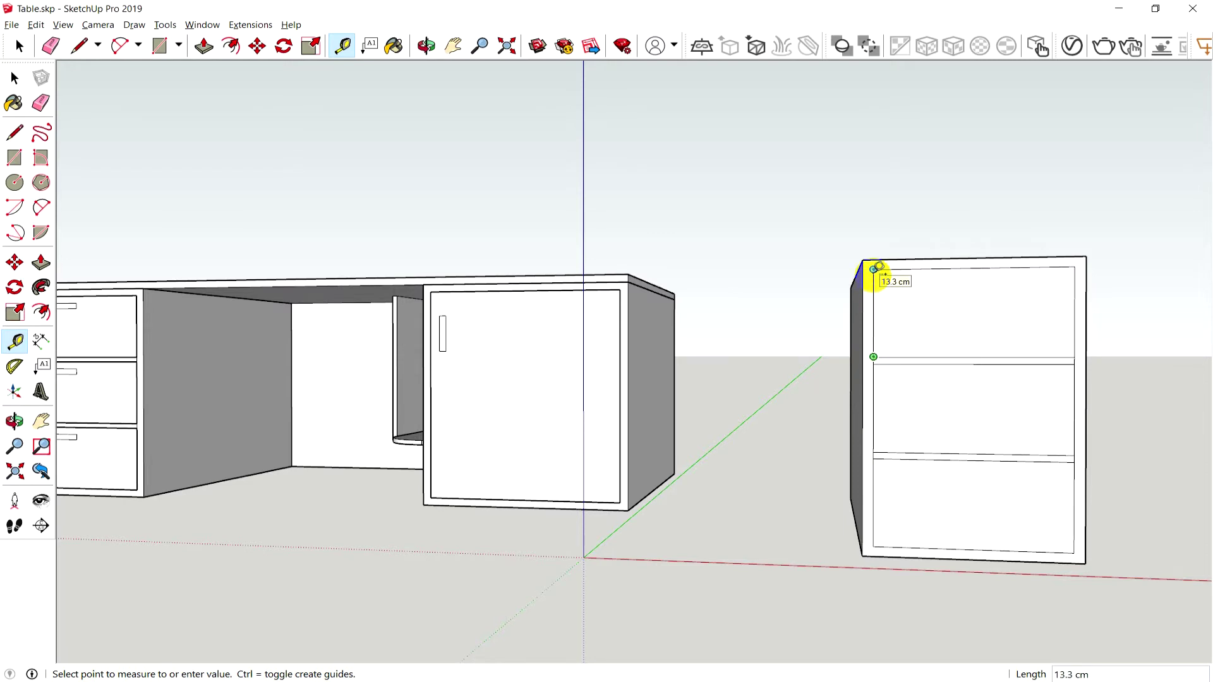
{"action": "left_click", "coordinate": [873, 269]}
{"action": "left_click", "coordinate": [874, 364]}
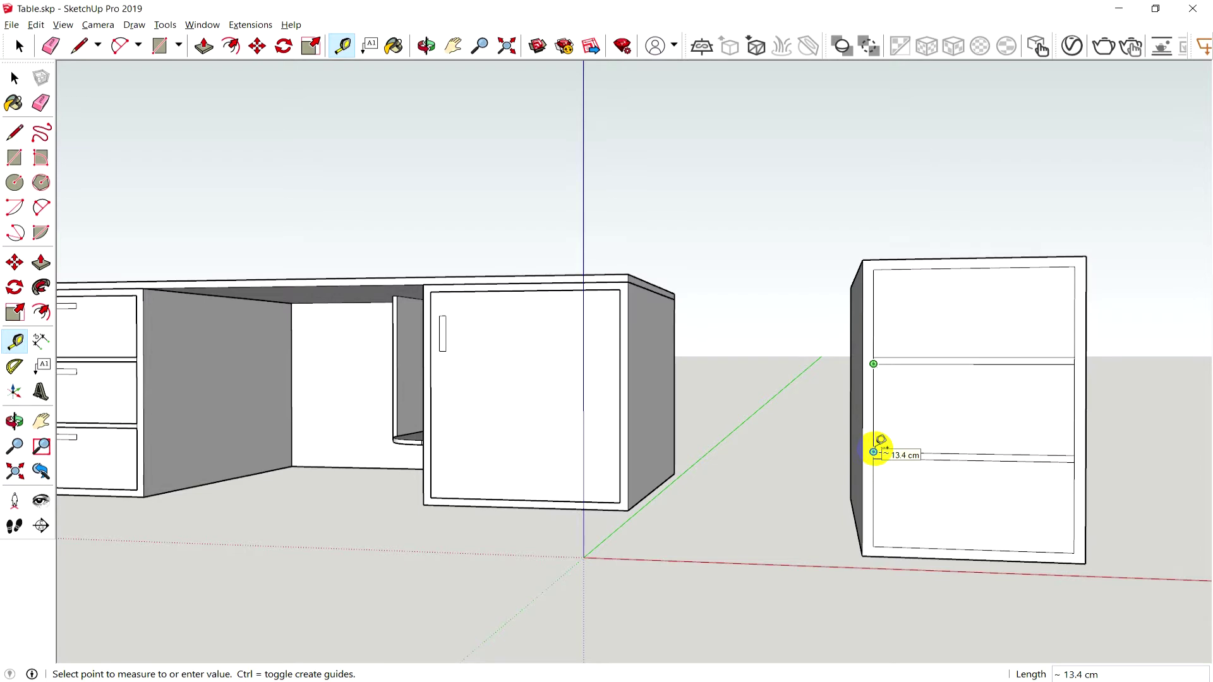
{"action": "left_click", "coordinate": [873, 458]}
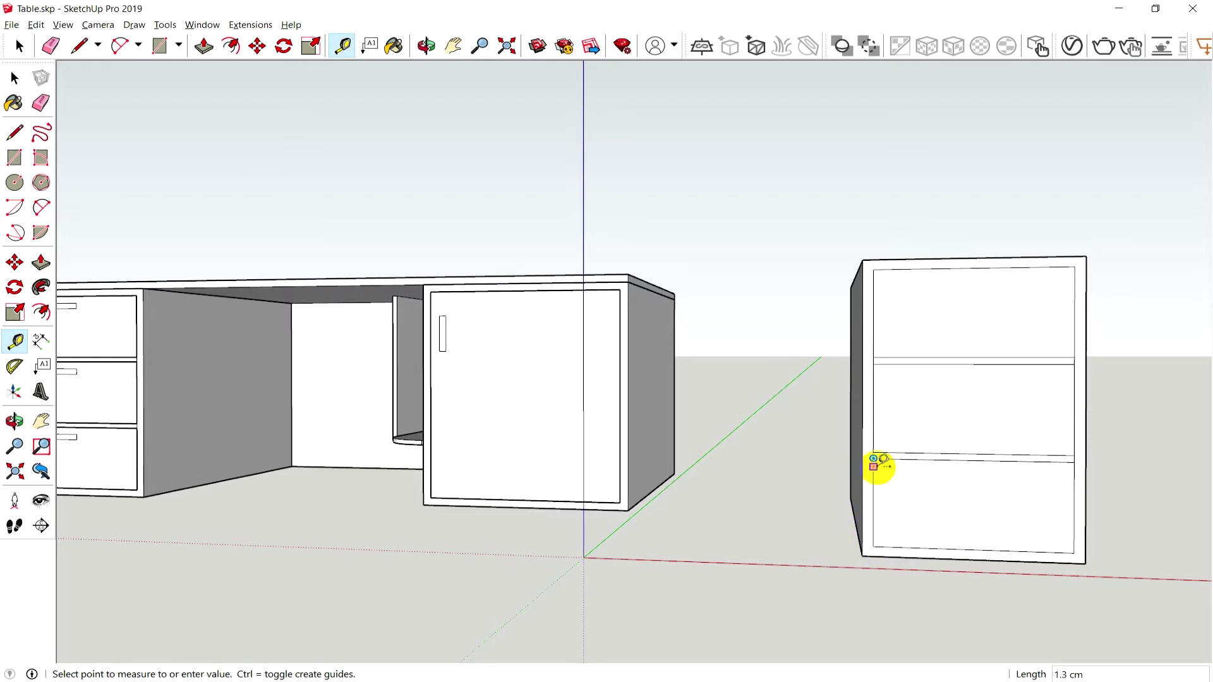
{"action": "scroll", "coordinate": [875, 466], "scroll_direction": "up", "scroll_amount": 2}
{"action": "left_click", "coordinate": [872, 447]}
{"action": "left_click", "coordinate": [873, 323]}
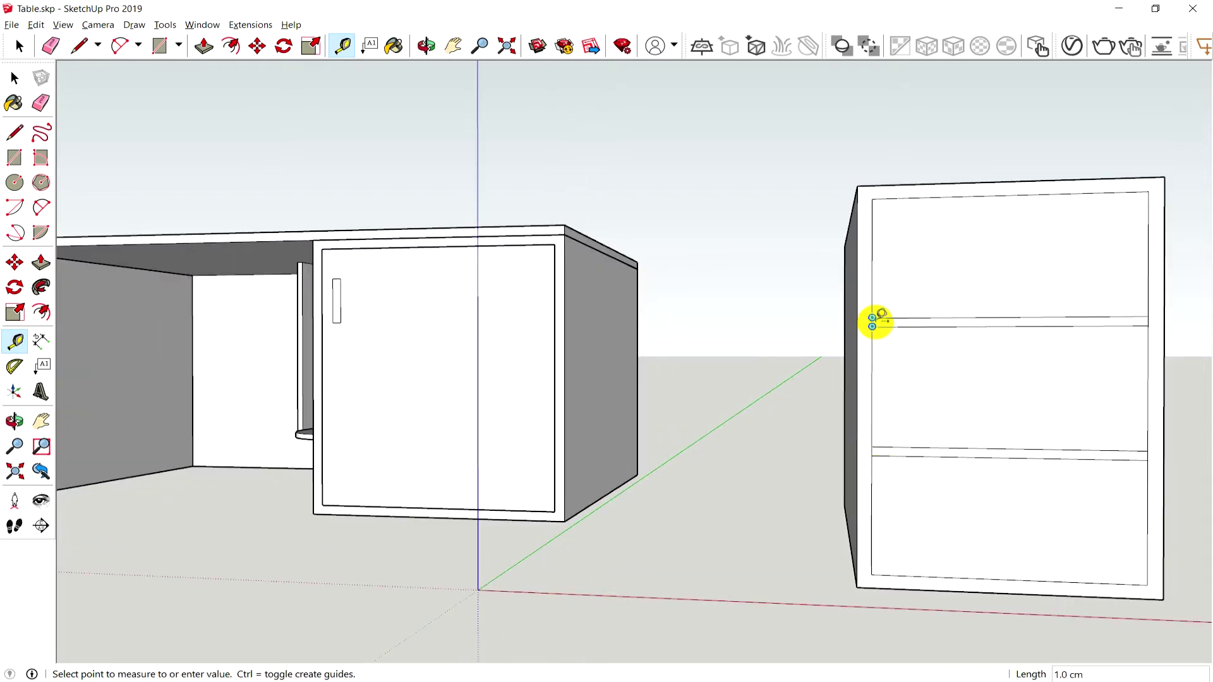
{"action": "left_click", "coordinate": [872, 318]}
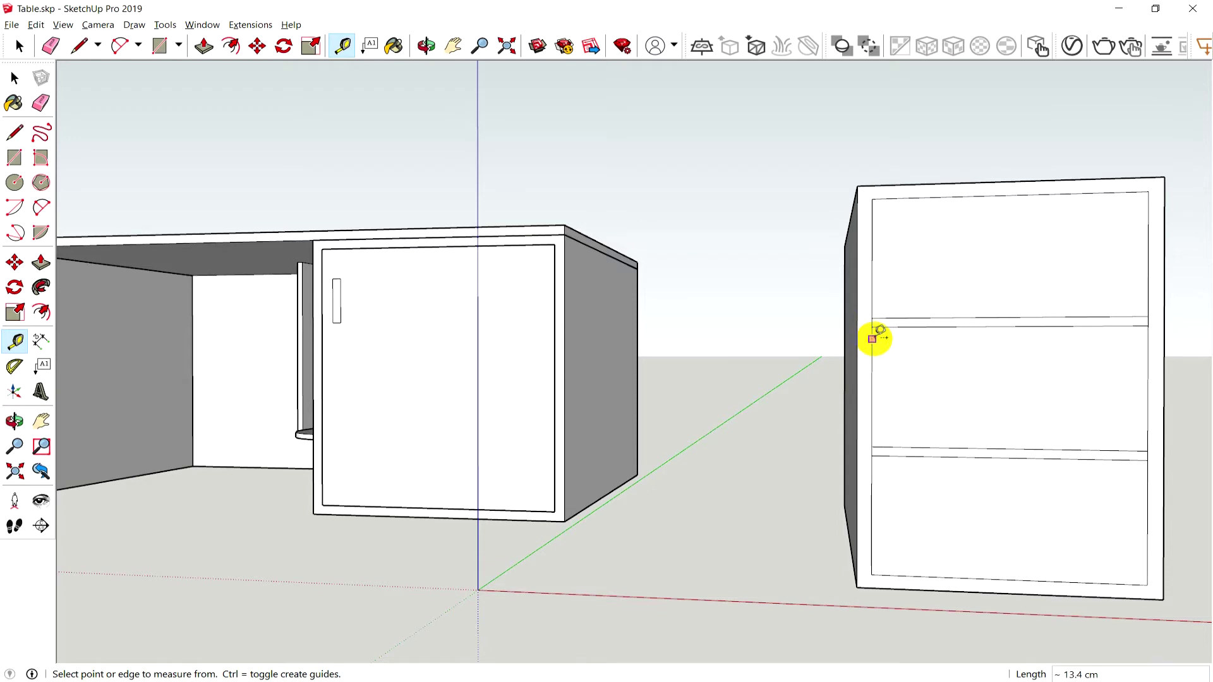
{"action": "left_click", "coordinate": [872, 326]}
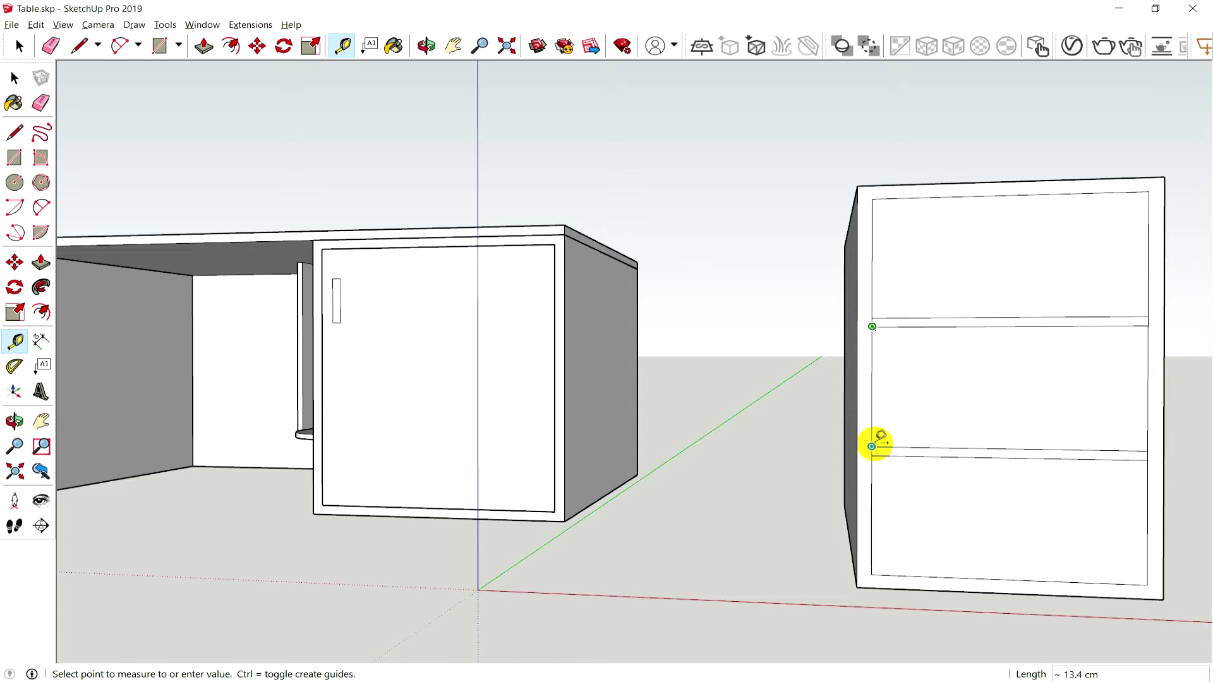
{"action": "key", "text": "Escape"}
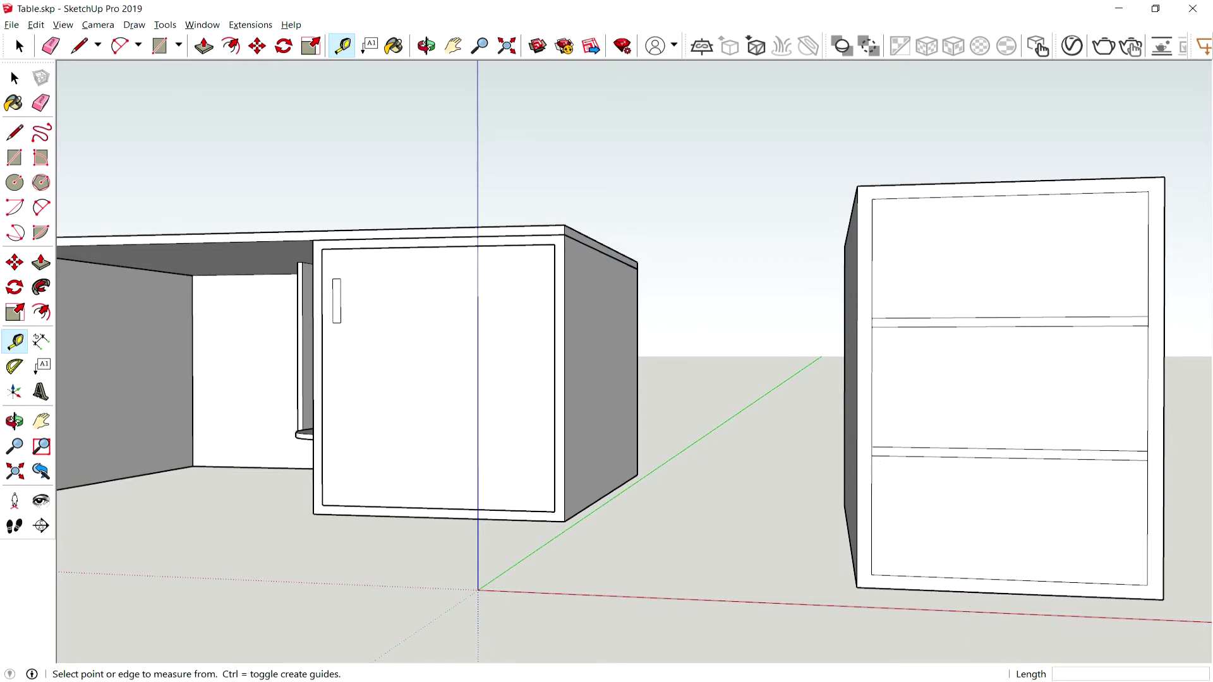
{"action": "key", "text": "alt+Tab"}
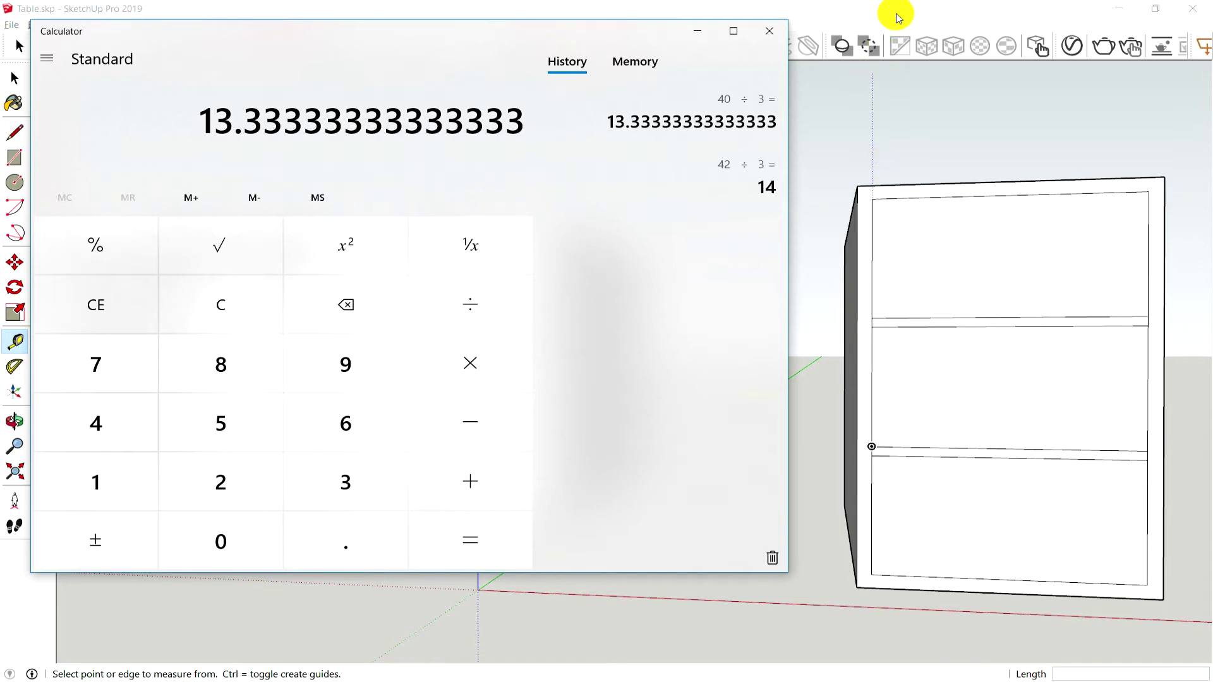
{"action": "left_click", "coordinate": [897, 16]}
{"action": "scroll", "coordinate": [904, 366], "scroll_direction": "down", "scroll_amount": 2}
{"action": "mouse_move", "coordinate": [959, 362]}
{"action": "middle_mouse_down"}
{"action": "mouse_move", "coordinate": [946, 379]}
{"action": "mouse_move", "coordinate": [714, 368]}
{"action": "middle_mouse_up"}
{"action": "middle_click_drag", "start_coordinate": [798, 387], "coordinate": [737, 414]}
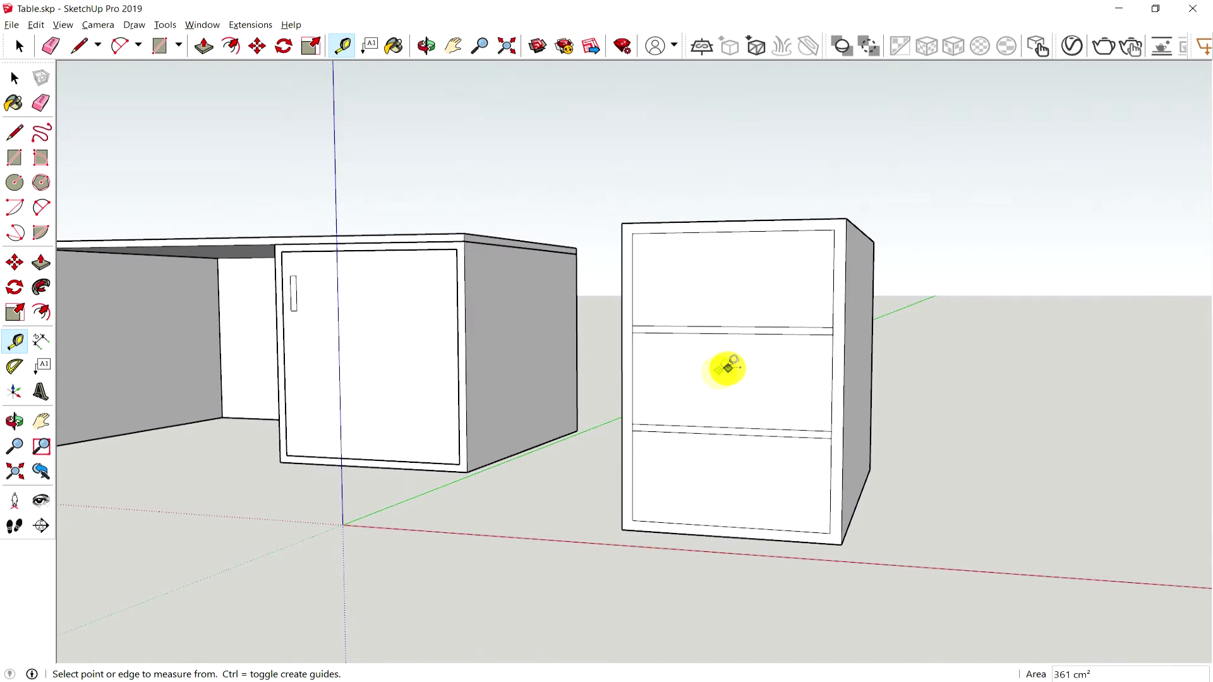
{"action": "left_click", "coordinate": [836, 429]}
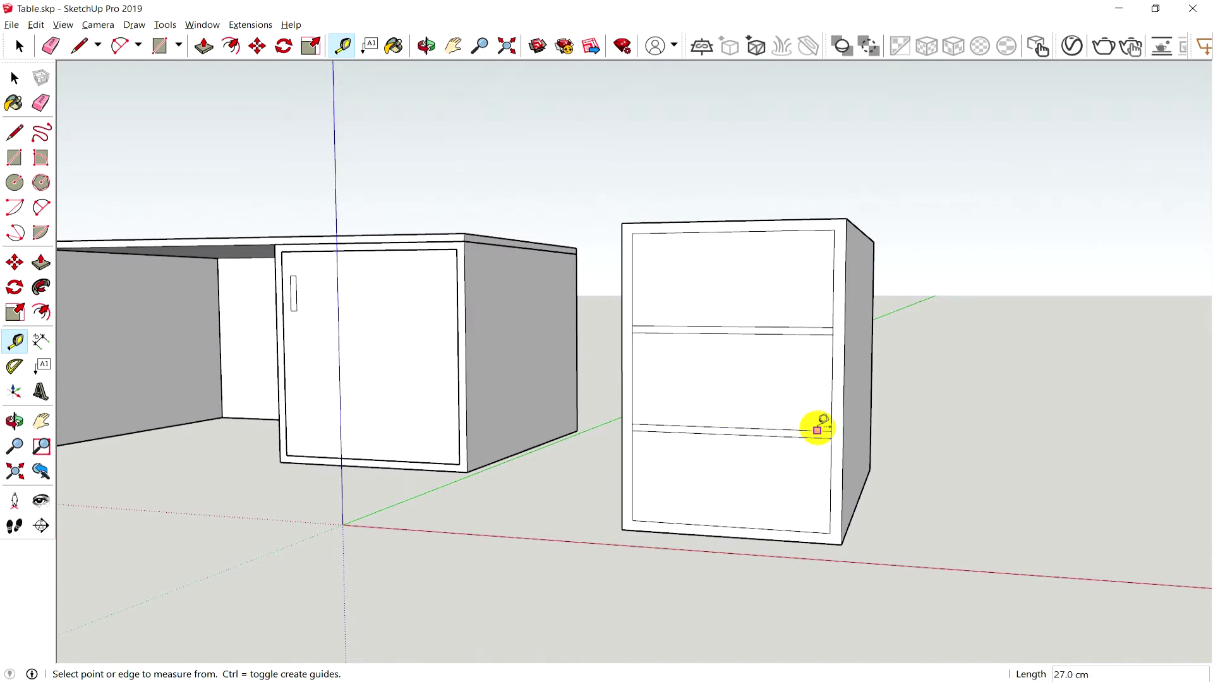
{"action": "scroll", "coordinate": [801, 483], "scroll_direction": "up", "scroll_amount": 2}
{"action": "scroll", "coordinate": [802, 483], "scroll_direction": "down", "scroll_amount": 2}
{"action": "middle_click_drag", "start_coordinate": [783, 488], "coordinate": [727, 517]}
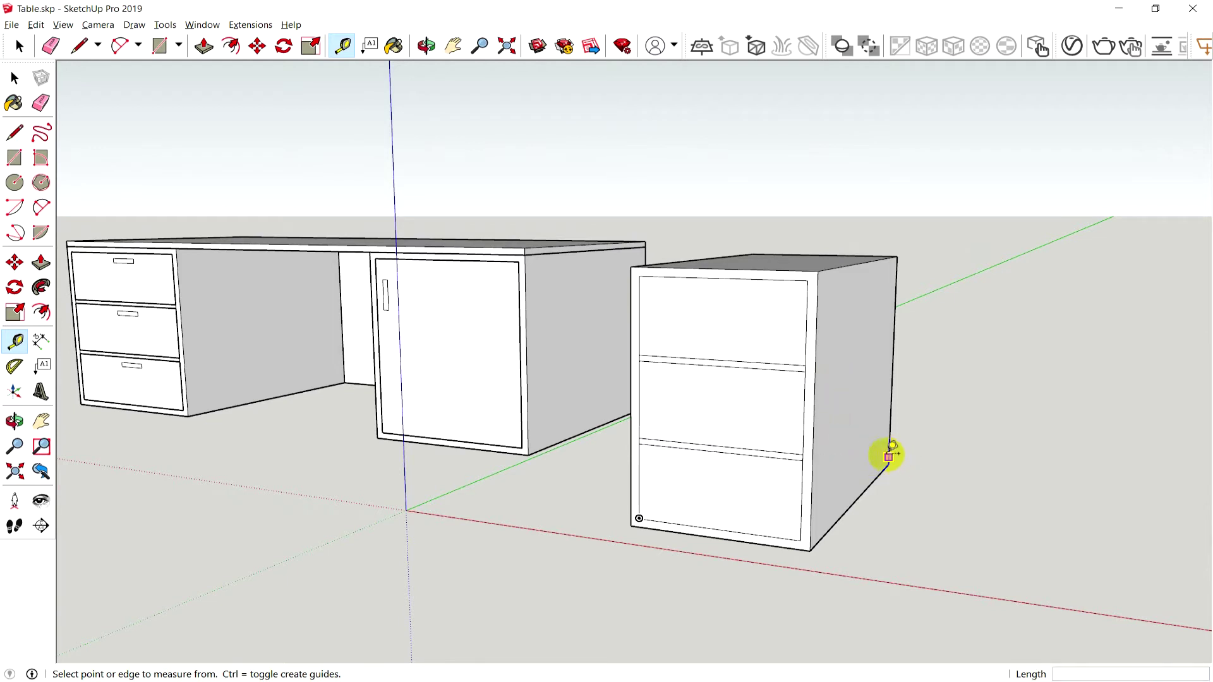
{"action": "left_click", "coordinate": [15, 78]}
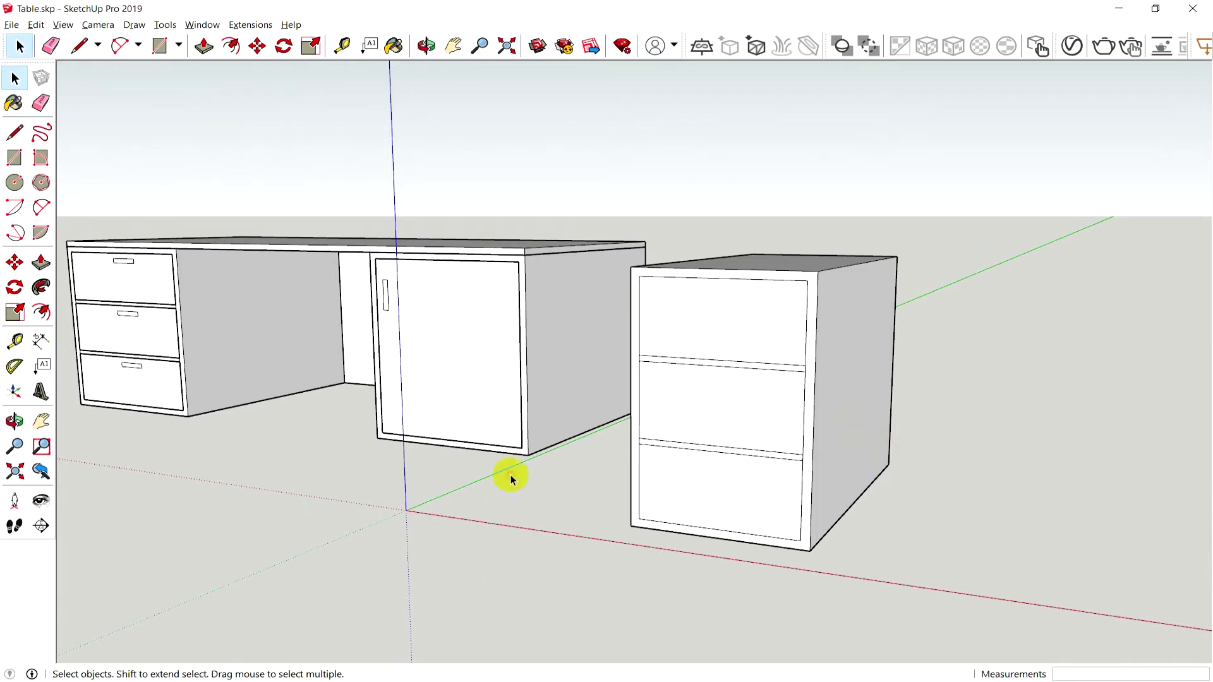
{"action": "middle_click_drag", "start_coordinate": [770, 560], "coordinate": [693, 587]}
{"action": "left_click", "coordinate": [727, 425]}
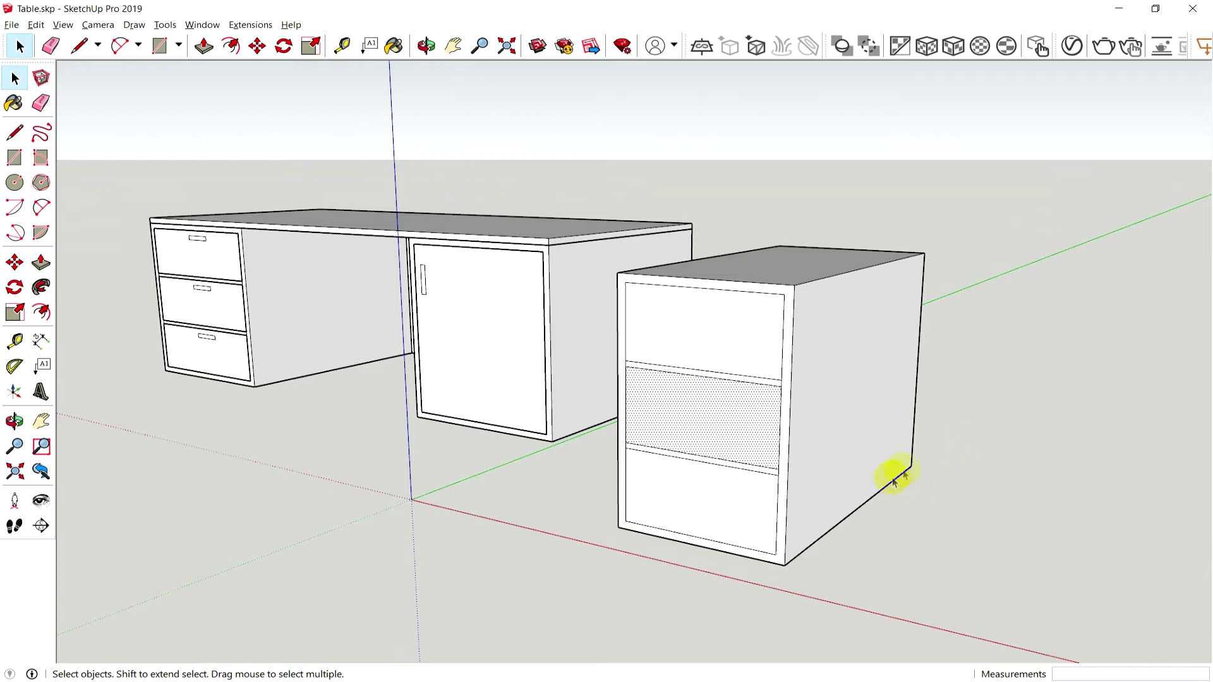
{"action": "left_click", "coordinate": [15, 341]}
{"action": "left_click", "coordinate": [625, 521]}
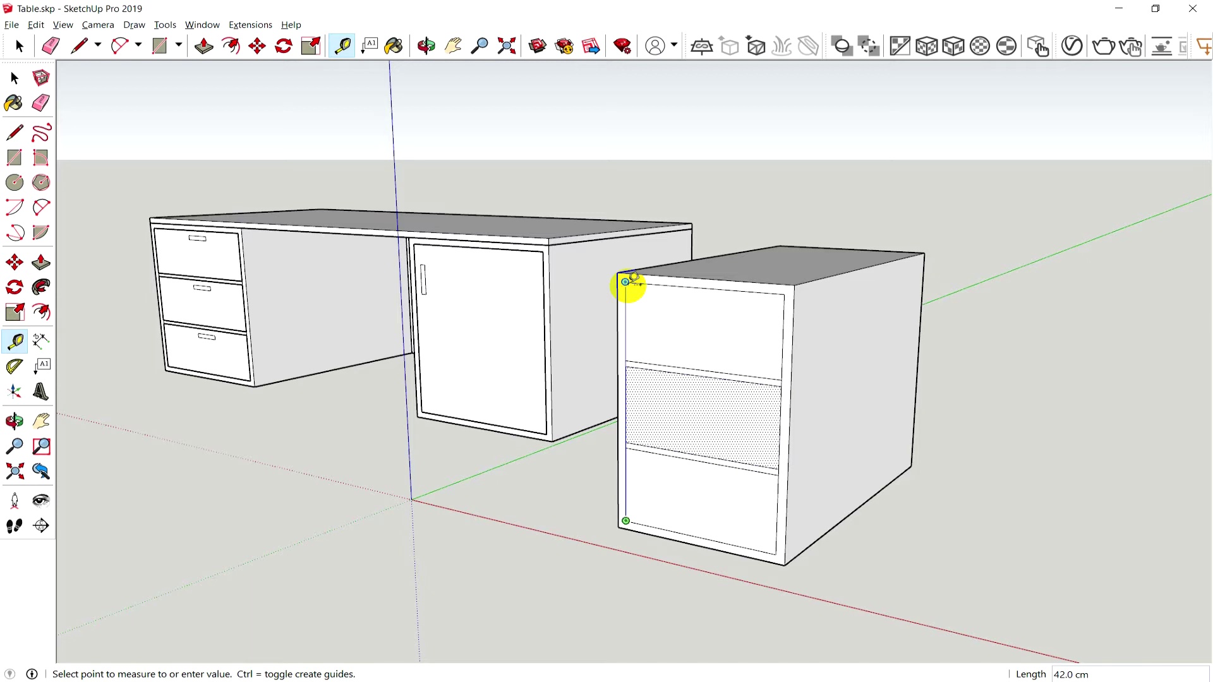
{"action": "left_click", "coordinate": [626, 282]}
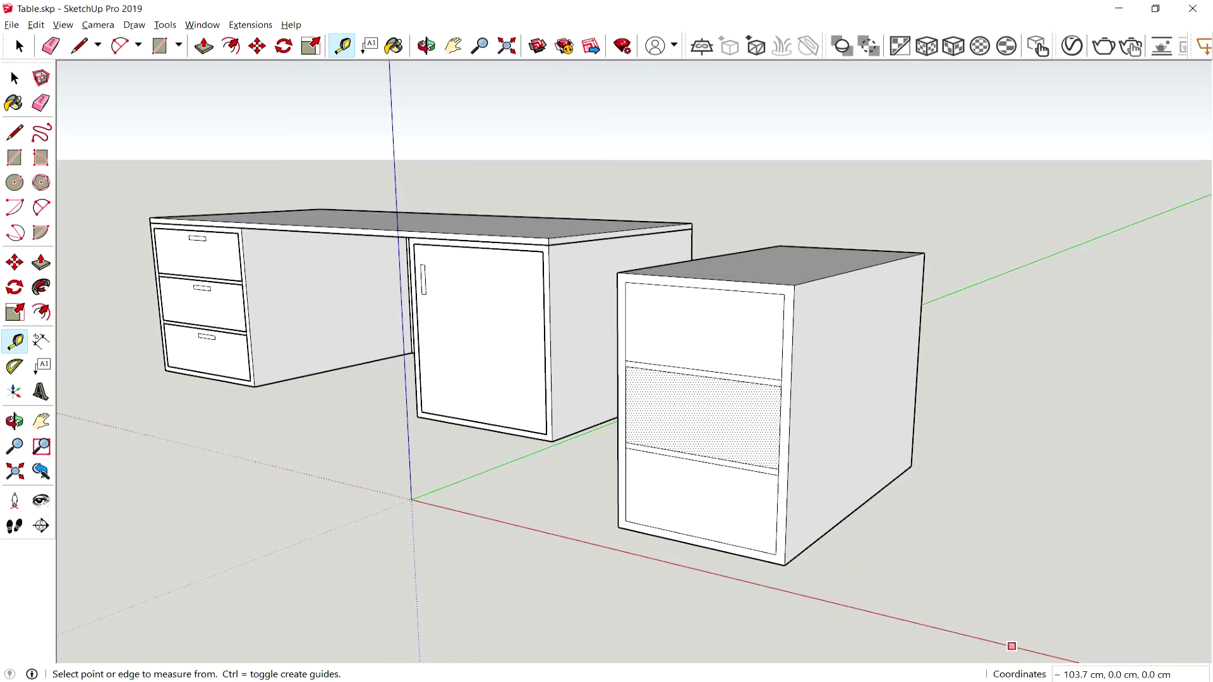
{"action": "key", "text": "alt+Tab"}
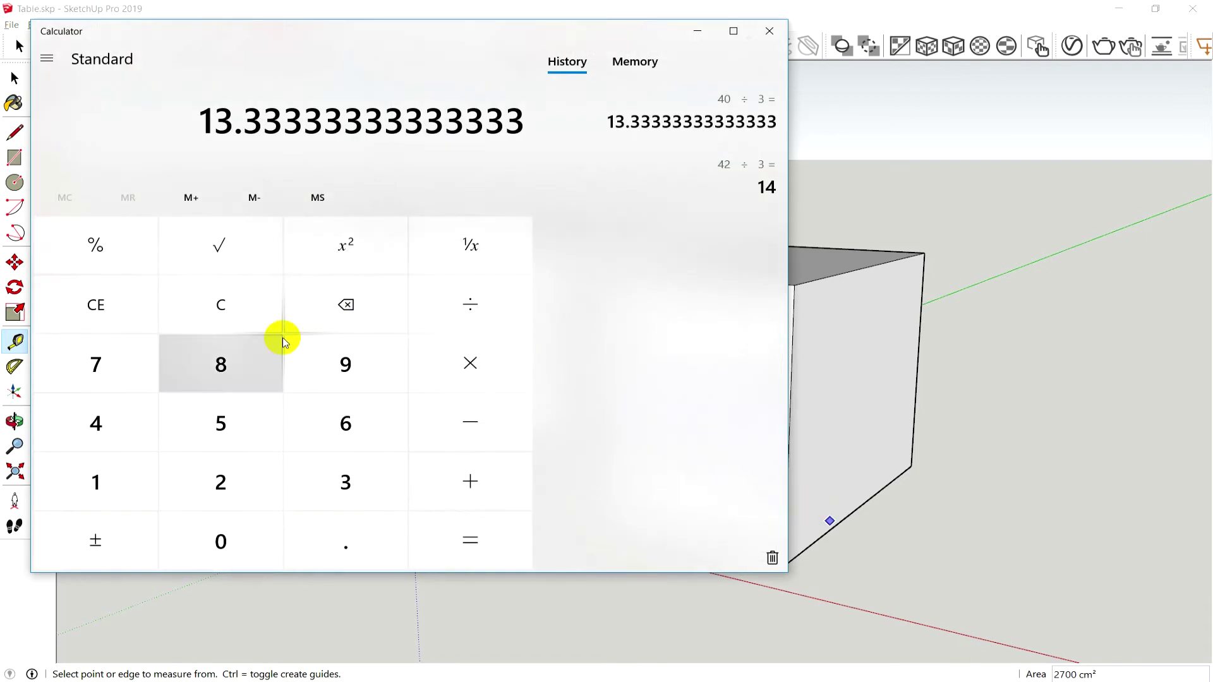
{"action": "left_click", "coordinate": [191, 316]}
{"action": "left_click", "coordinate": [103, 423]}
{"action": "left_click", "coordinate": [195, 547]}
{"action": "left_click", "coordinate": [467, 308]}
{"action": "left_click", "coordinate": [346, 499]}
{"action": "left_click", "coordinate": [471, 541]}
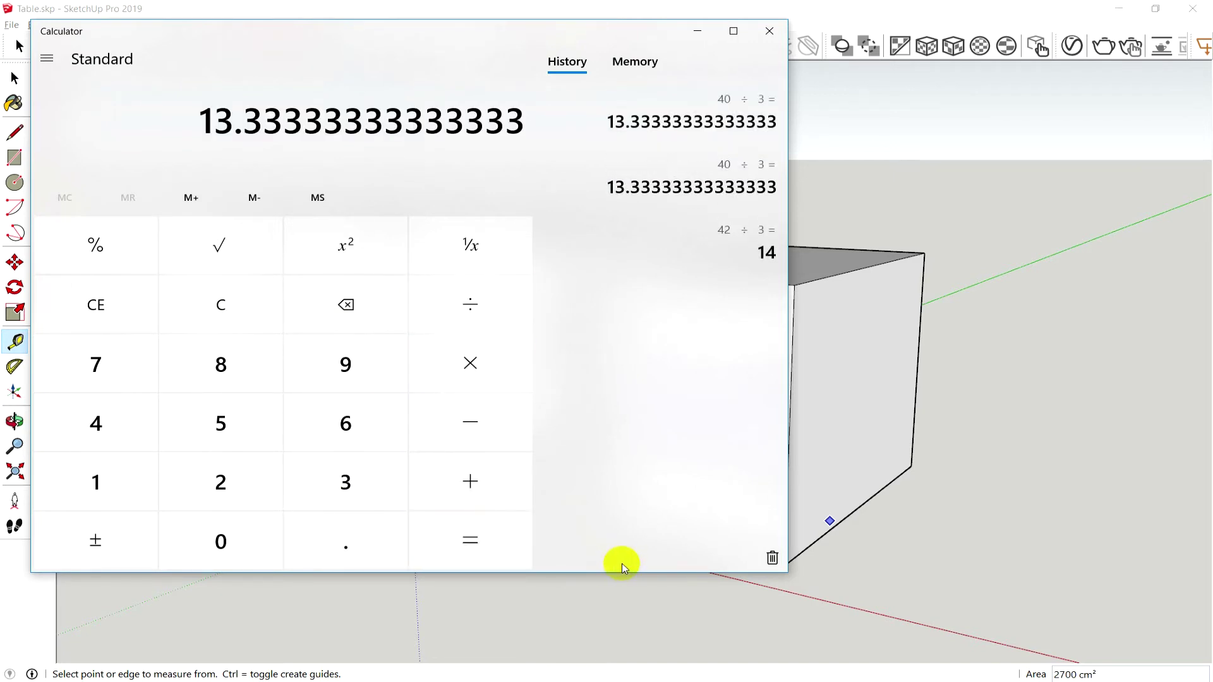
{"action": "left_click", "coordinate": [870, 10]}
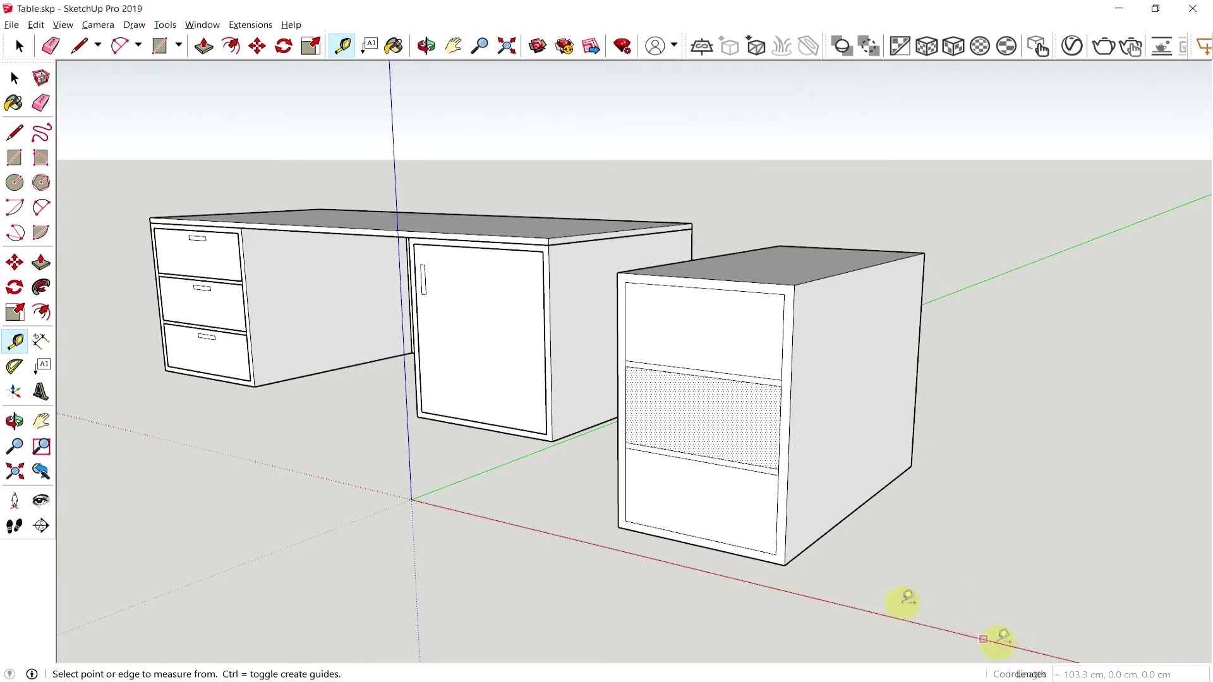
{"action": "scroll", "coordinate": [625, 448], "scroll_direction": "up", "scroll_amount": 2}
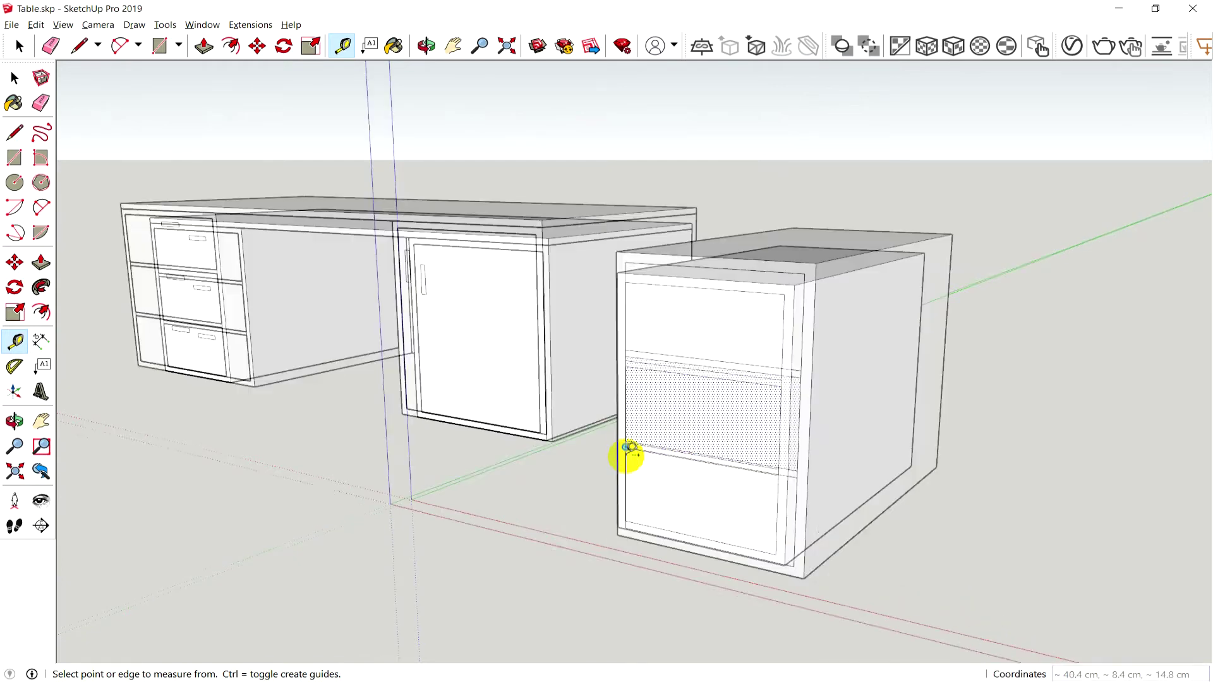
{"action": "scroll", "coordinate": [625, 447], "scroll_direction": "up", "scroll_amount": 3}
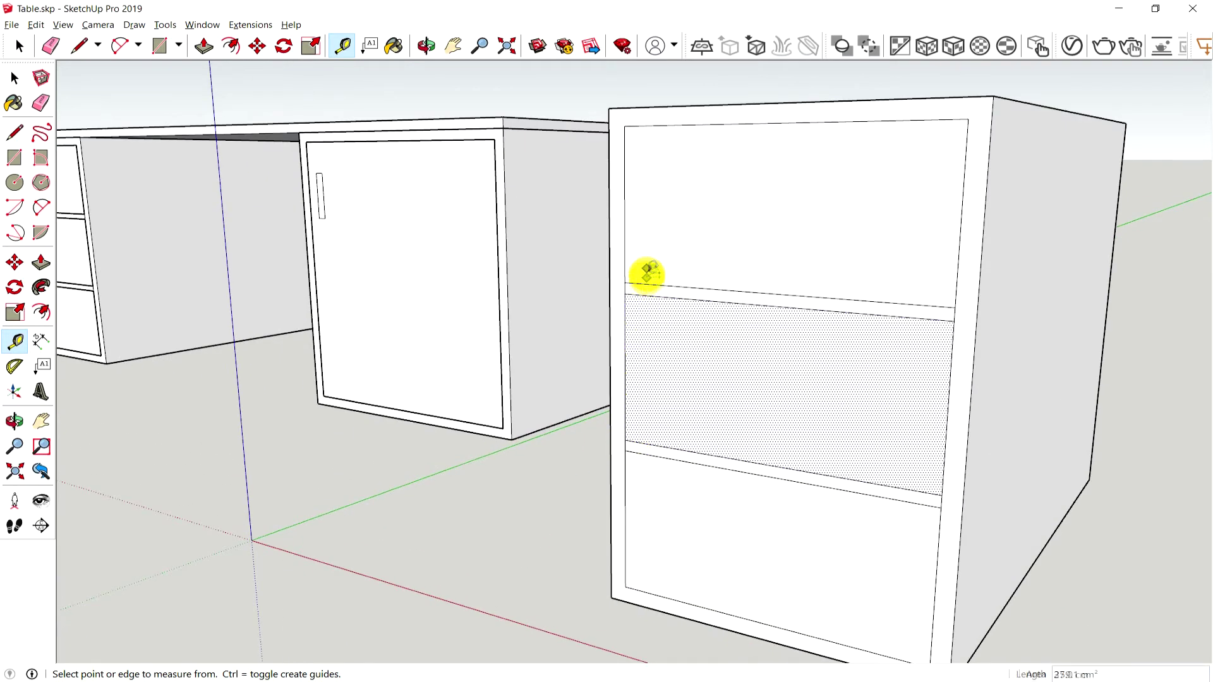
{"action": "scroll", "coordinate": [640, 333], "scroll_direction": "down", "scroll_amount": 3}
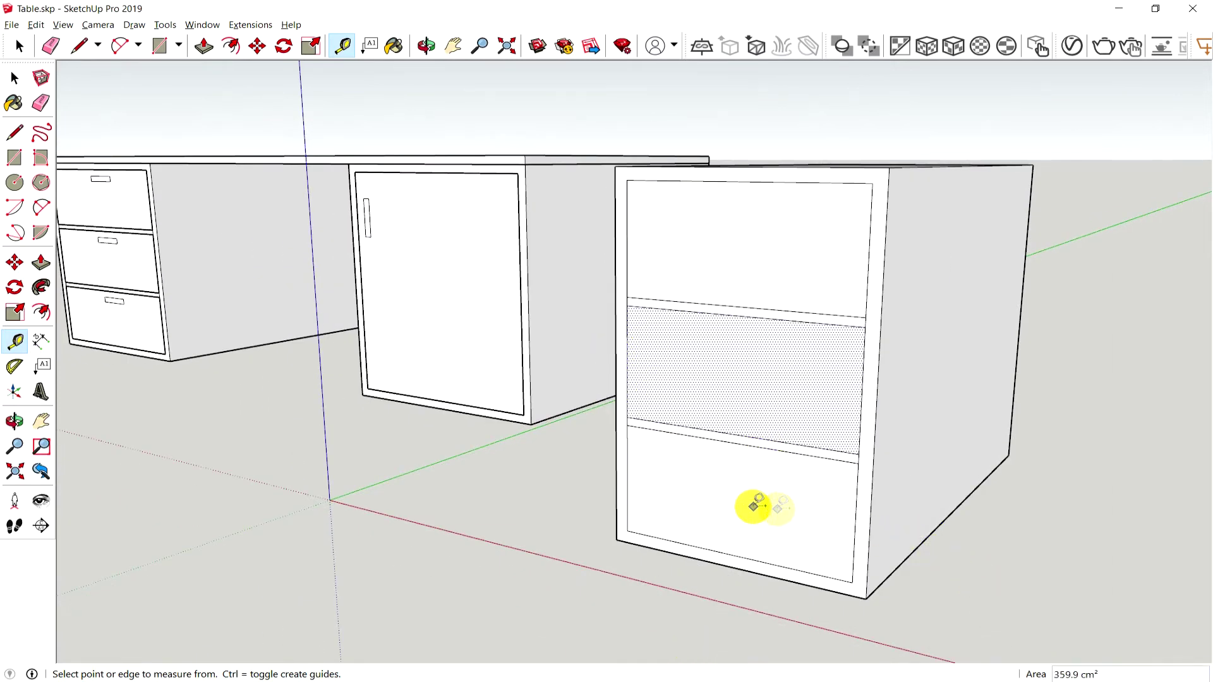
{"action": "scroll", "coordinate": [752, 503], "scroll_direction": "down", "scroll_amount": 3}
{"action": "middle_click_drag", "start_coordinate": [766, 512], "coordinate": [856, 560]}
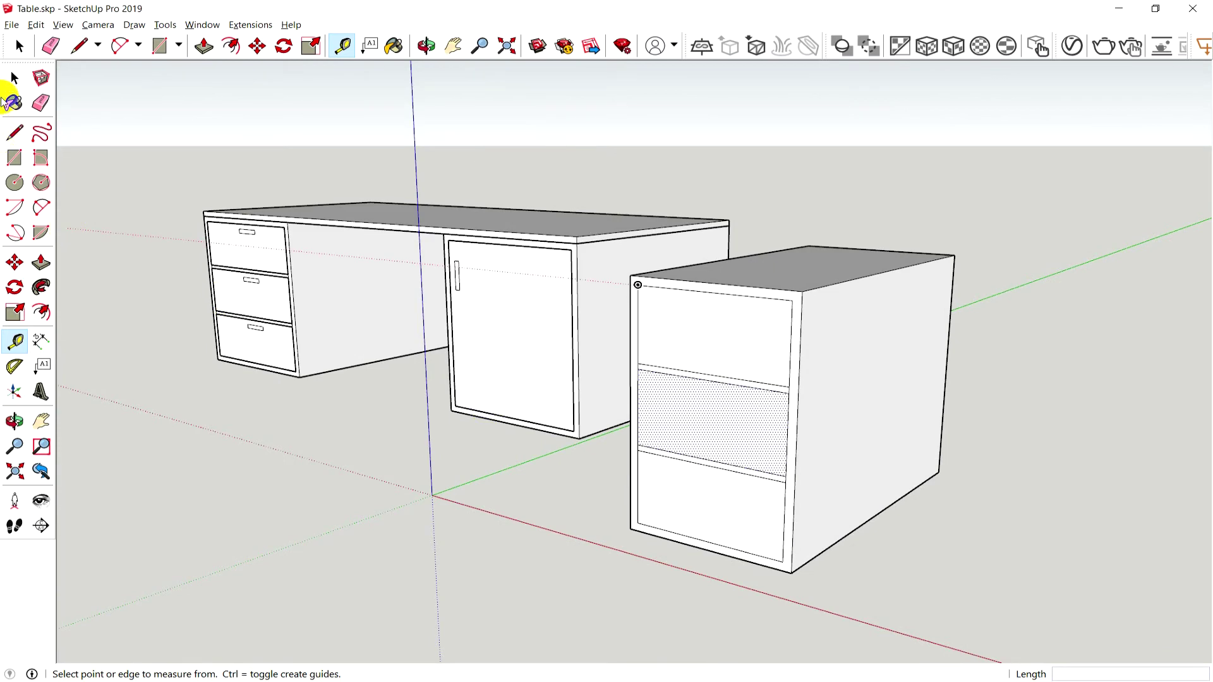
{"action": "left_click", "coordinate": [14, 78]}
{"action": "left_click", "coordinate": [694, 335]}
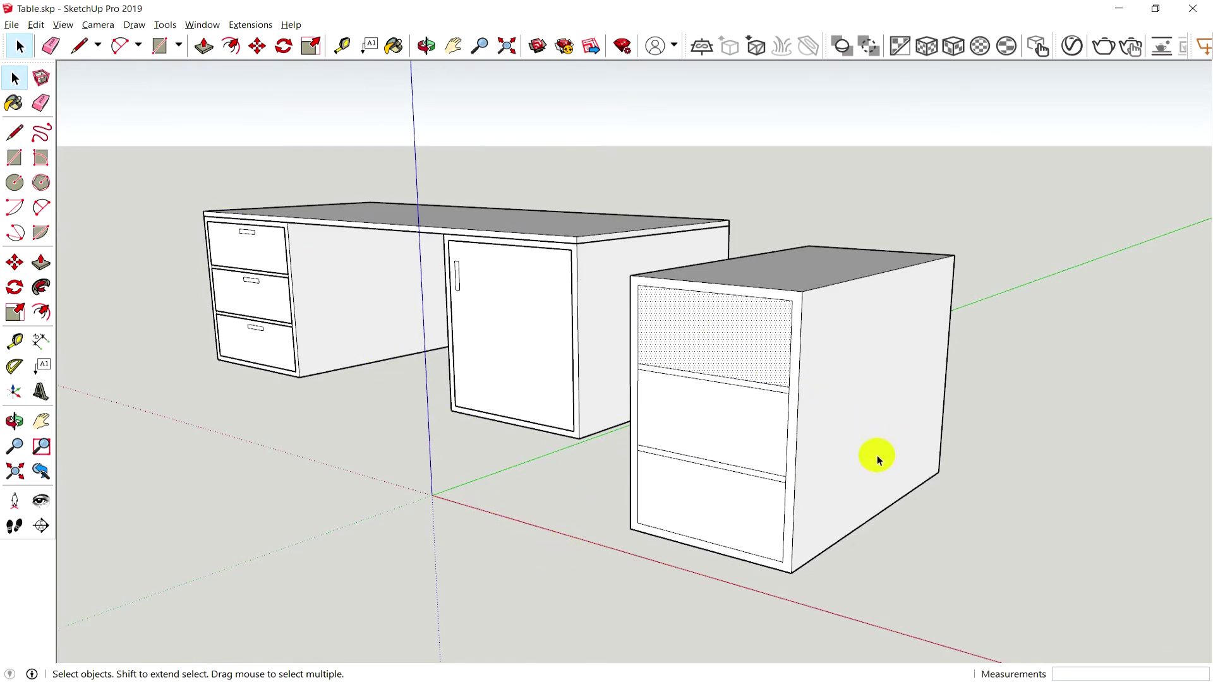
{"action": "middle_click_drag", "start_coordinate": [874, 455], "coordinate": [787, 461]}
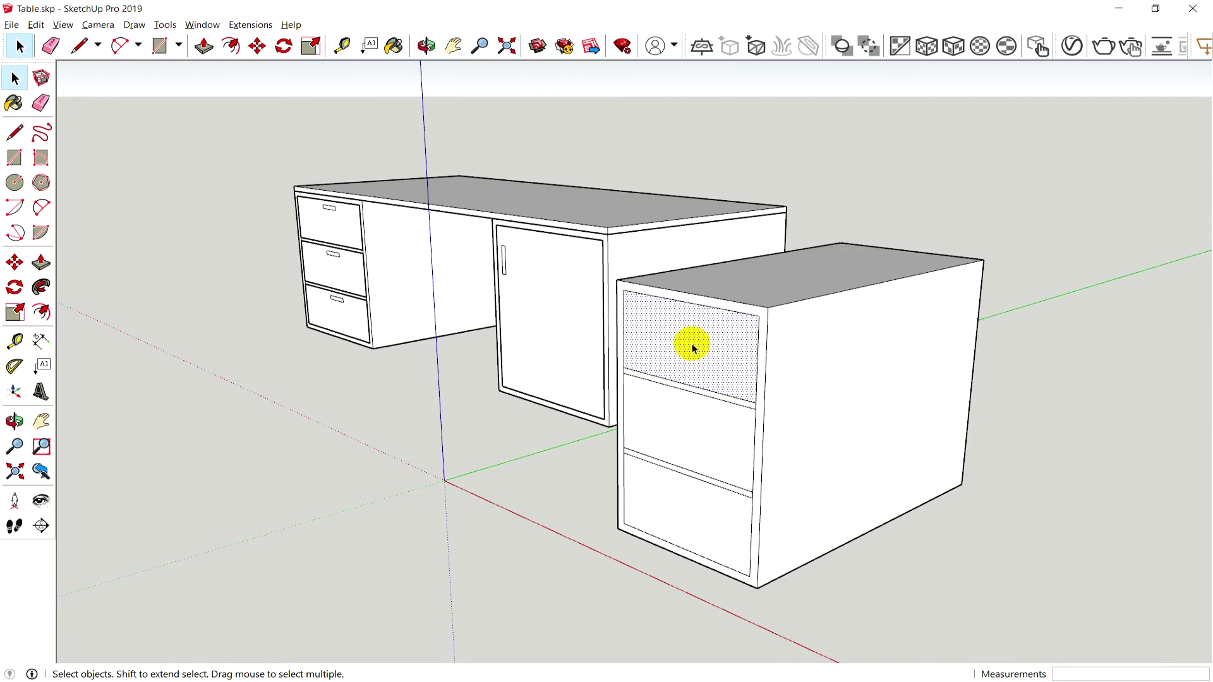
{"action": "left_click", "coordinate": [41, 262]}
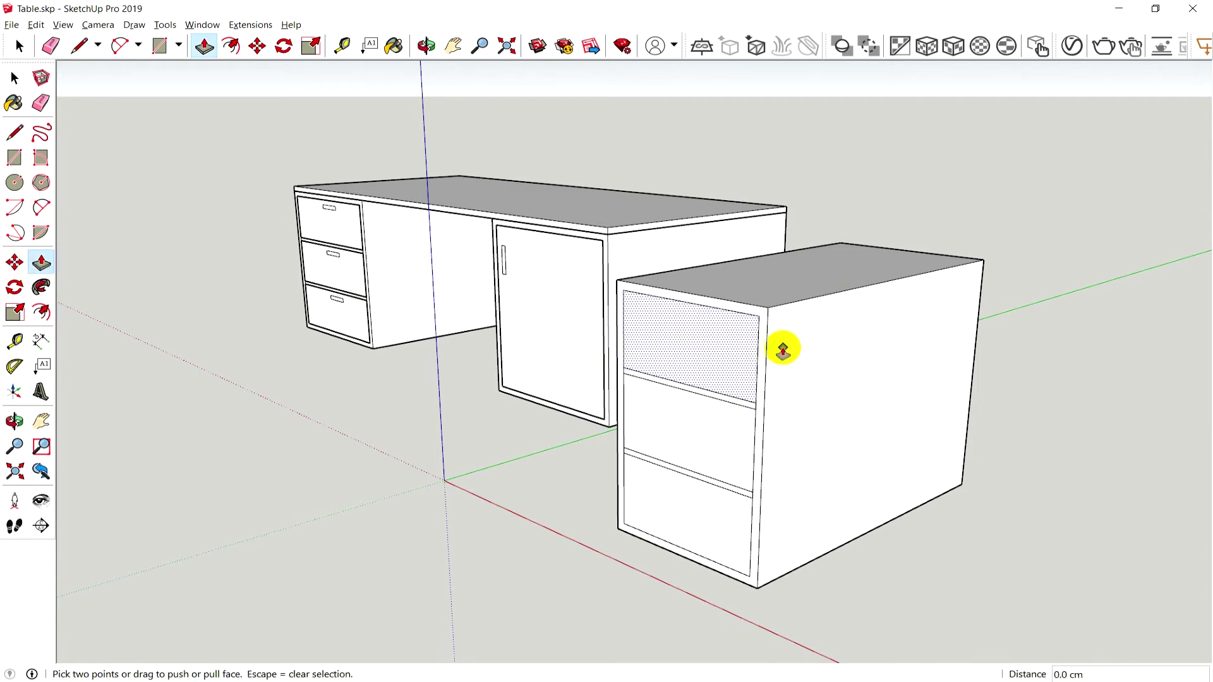
{"action": "left_click_drag", "start_coordinate": [699, 355], "coordinate": [834, 346]}
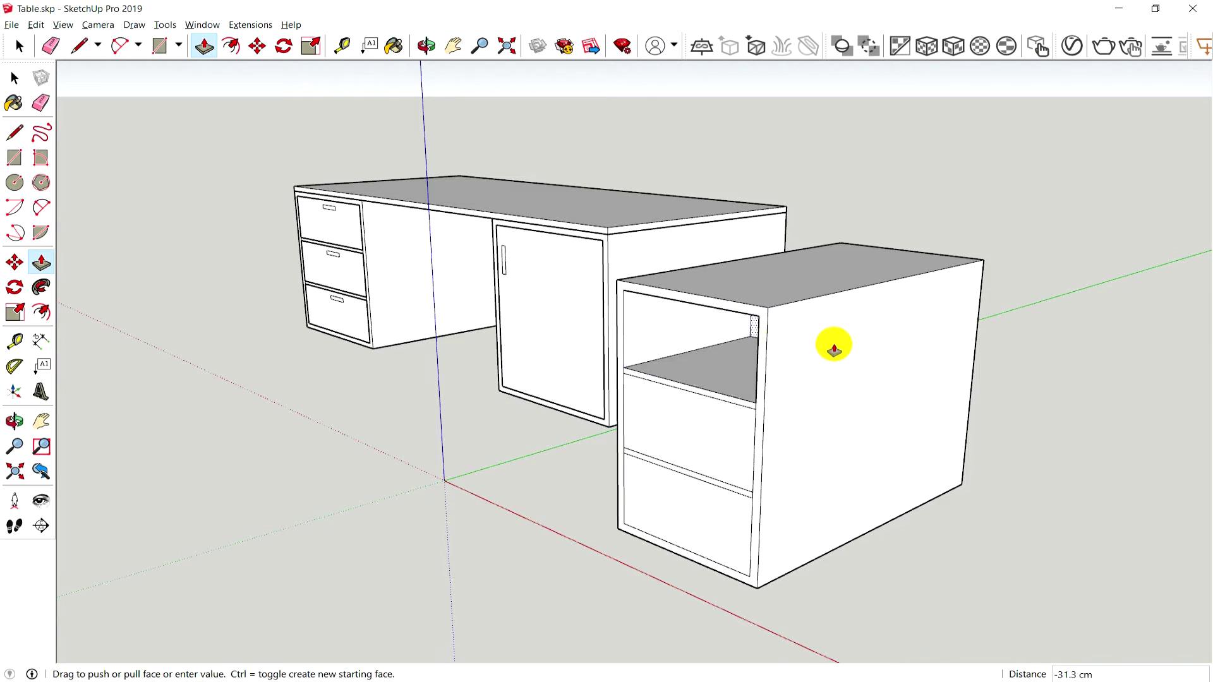
{"action": "mouse_move", "coordinate": [834, 346]}
{"action": "left_mouse_down"}
{"action": "mouse_move", "coordinate": [375, 234]}
{"action": "mouse_move", "coordinate": [722, 372]}
{"action": "left_mouse_up"}
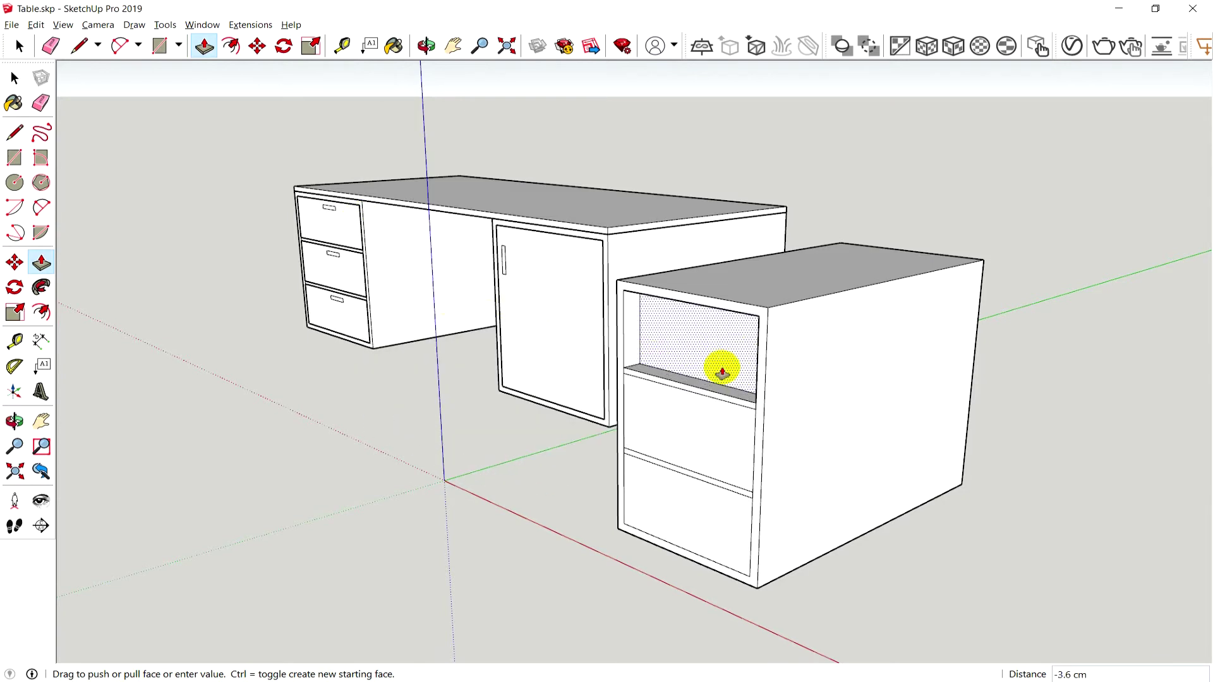
{"action": "mouse_move", "coordinate": [723, 372]}
{"action": "left_mouse_down"}
{"action": "mouse_move", "coordinate": [864, 362]}
{"action": "mouse_move", "coordinate": [815, 382]}
{"action": "mouse_move", "coordinate": [802, 412]}
{"action": "mouse_move", "coordinate": [703, 413]}
{"action": "mouse_move", "coordinate": [664, 439]}
{"action": "left_mouse_up"}
{"action": "middle_click_drag", "start_coordinate": [663, 438], "coordinate": [745, 447]}
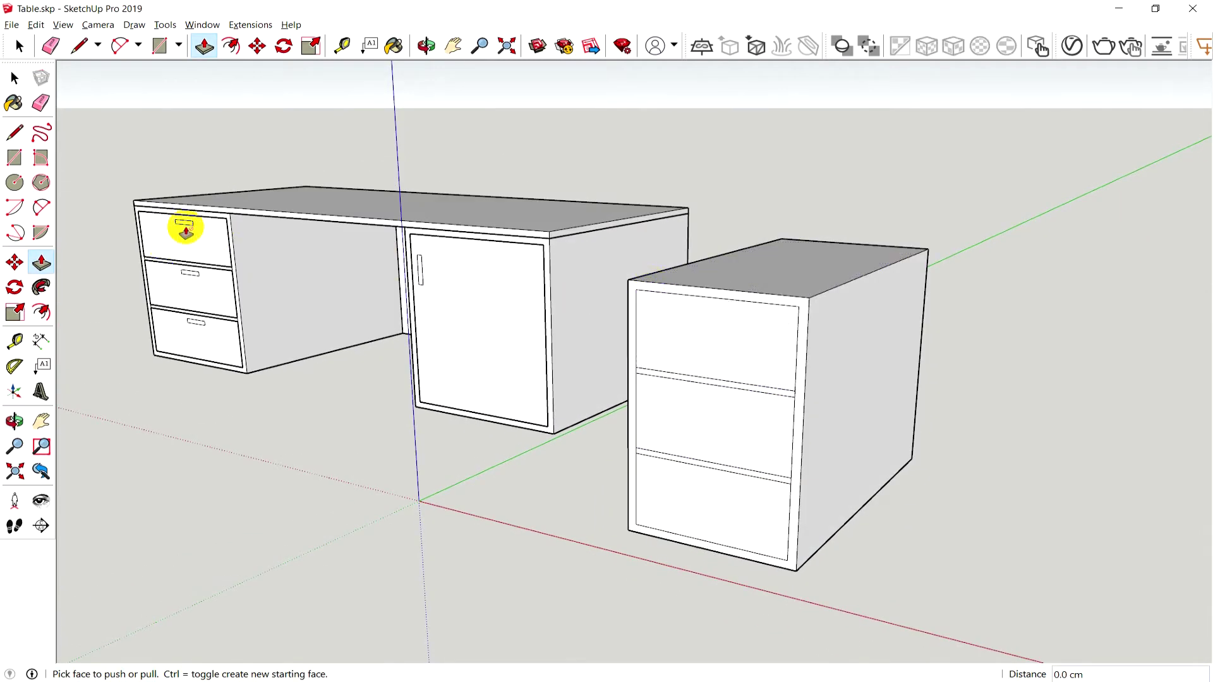
Step: Orbit and zoom in close on the drawer unit's top drawer front
{"action": "middle_click_drag", "start_coordinate": [591, 506], "coordinate": [609, 499]}
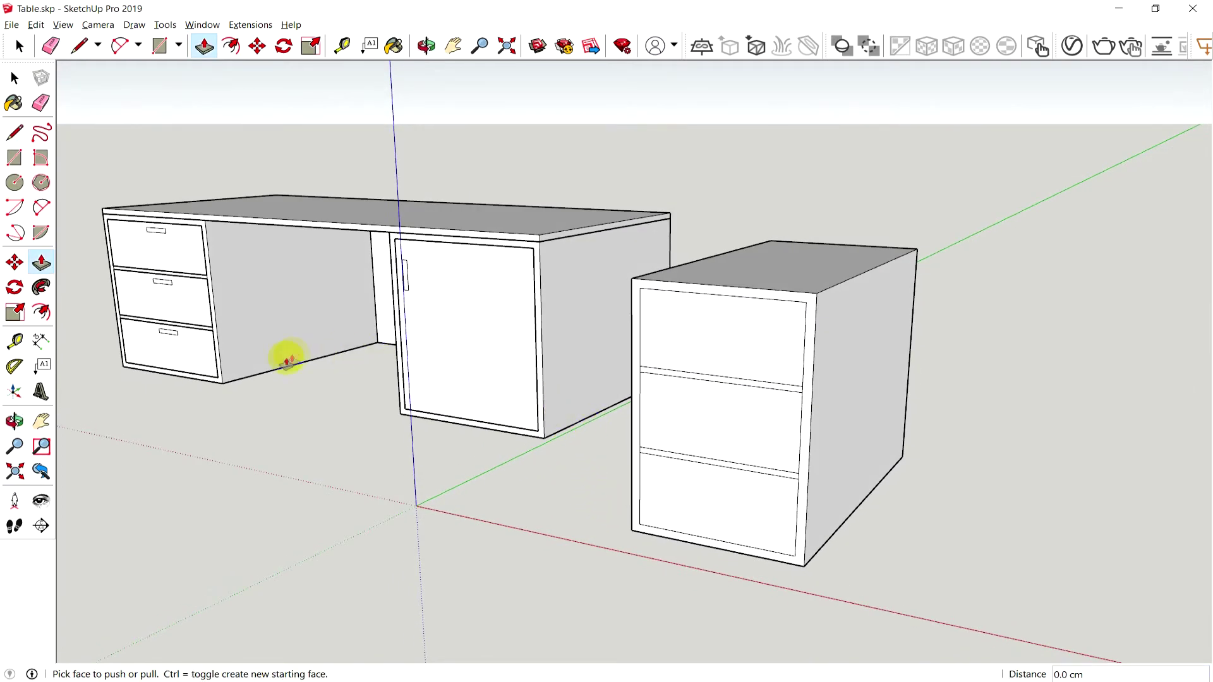
{"action": "left_click", "coordinate": [15, 158]}
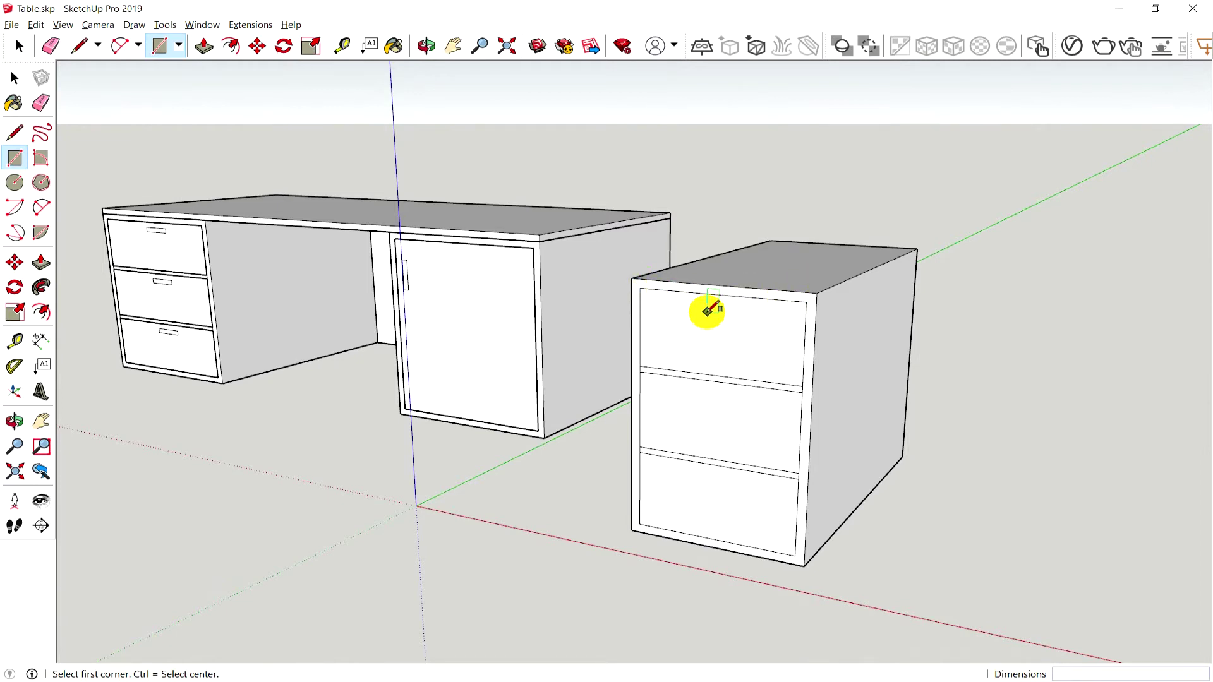
{"action": "middle_click_drag", "start_coordinate": [709, 311], "coordinate": [788, 360]}
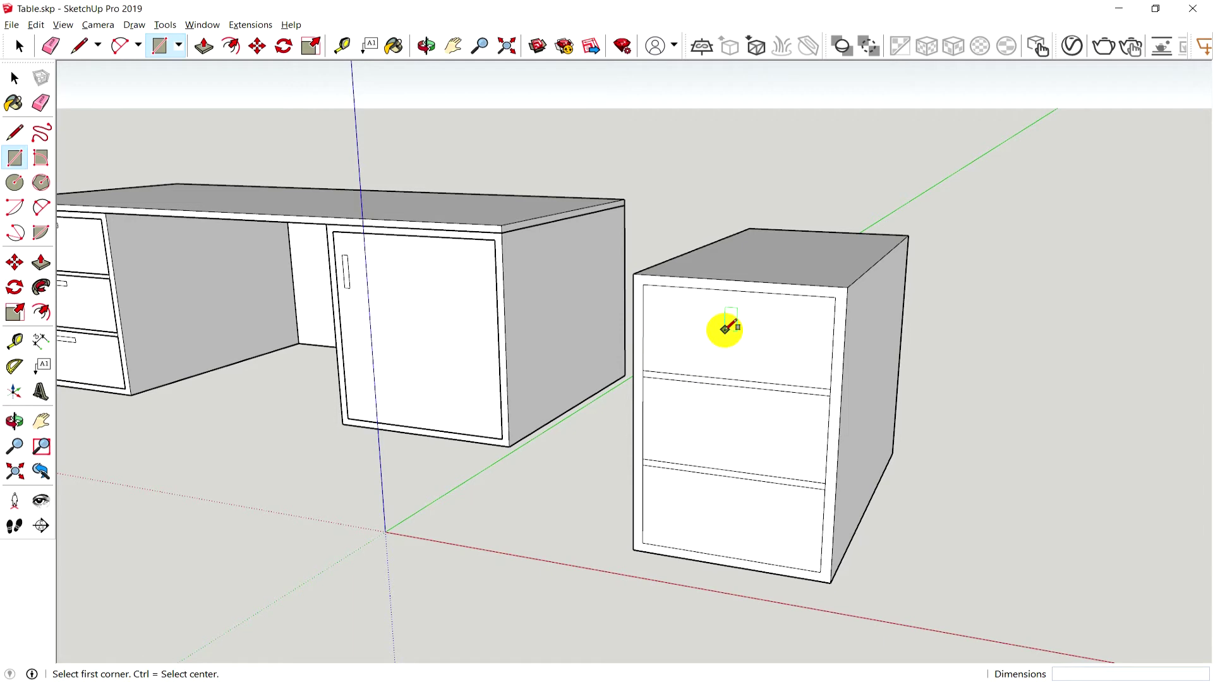
{"action": "scroll", "coordinate": [711, 306], "scroll_direction": "up", "scroll_amount": 1}
{"action": "scroll", "coordinate": [701, 306], "scroll_direction": "up", "scroll_amount": 1}
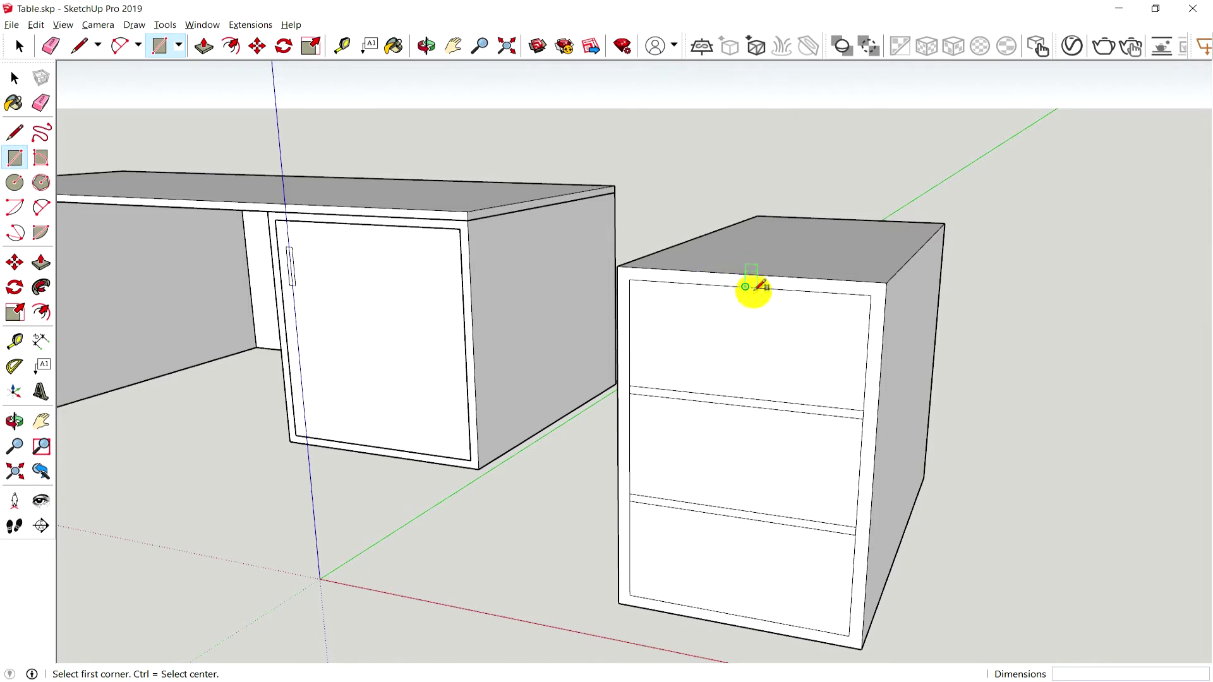
{"action": "scroll", "coordinate": [746, 287], "scroll_direction": "up", "scroll_amount": 1}
{"action": "scroll", "coordinate": [747, 283], "scroll_direction": "up", "scroll_amount": 1}
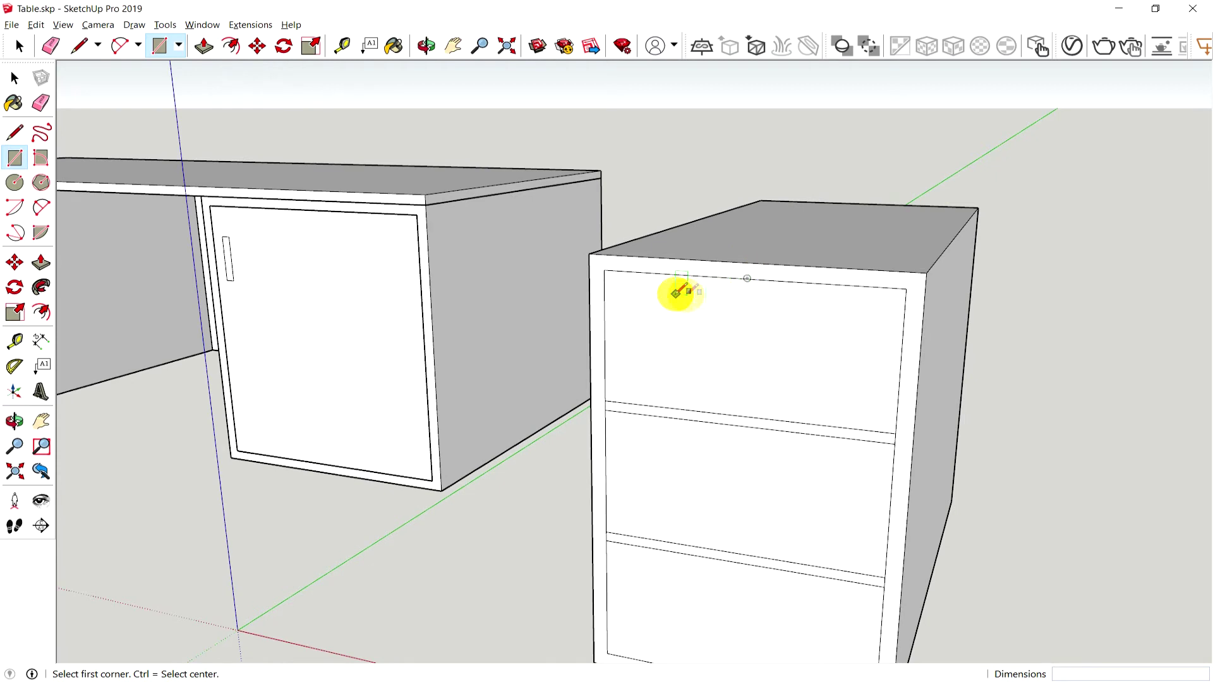
{"action": "left_click", "coordinate": [15, 135]}
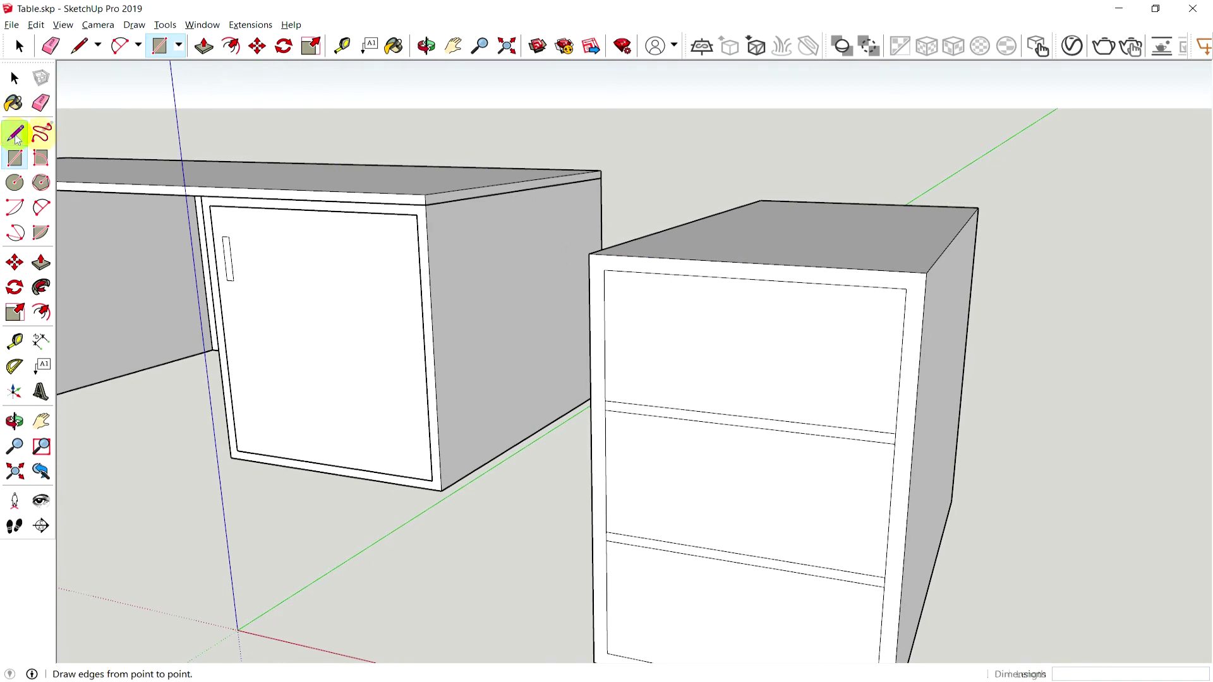
Step: Draw a 1 cm stem line down from the top drawer's upper-edge midpoint
{"action": "left_click", "coordinate": [747, 278]}
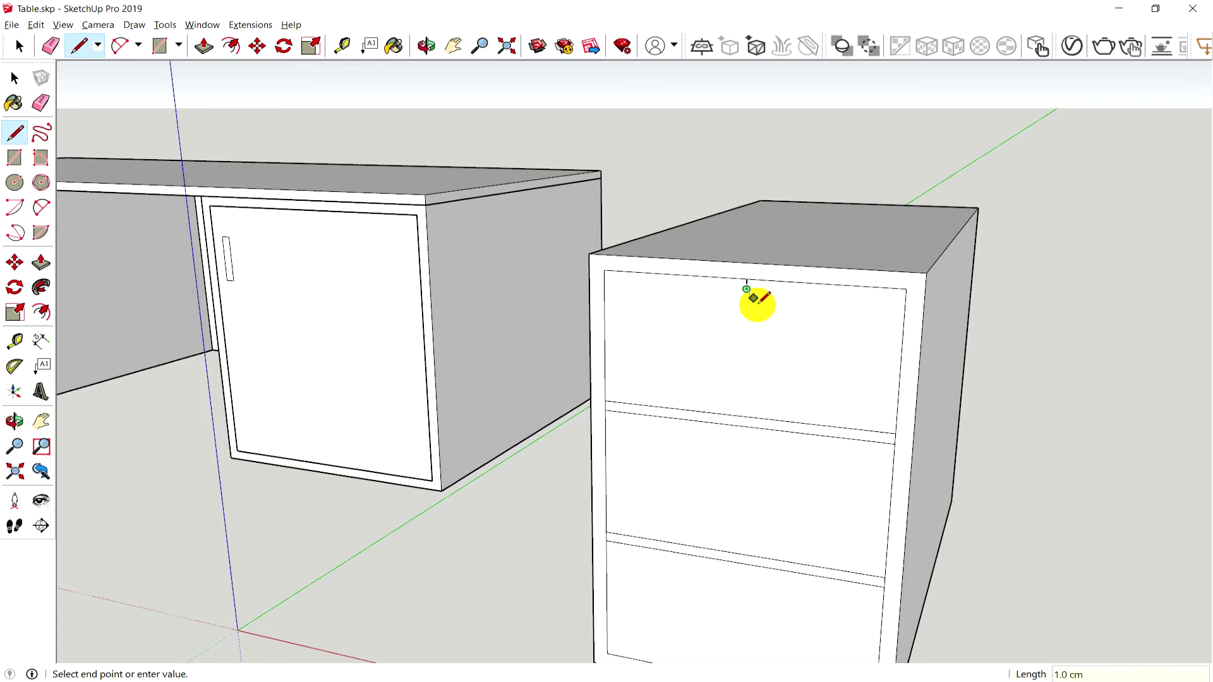
{"action": "key", "text": "Escape"}
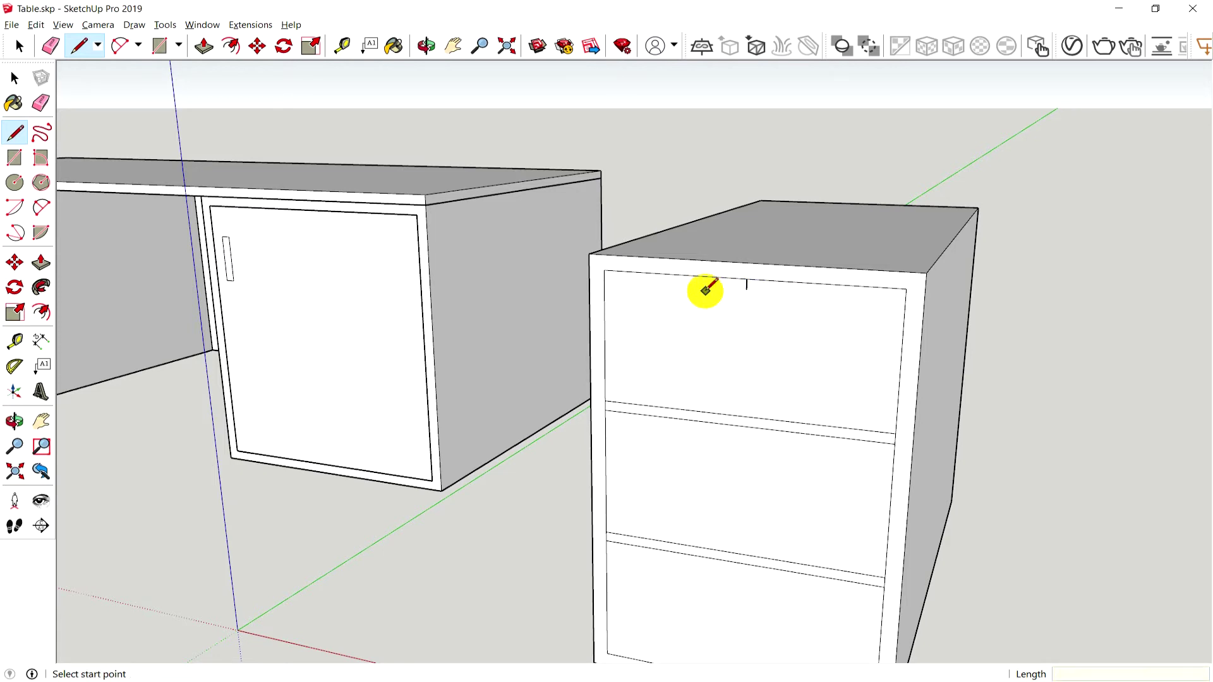
{"action": "scroll", "coordinate": [733, 297], "scroll_direction": "up", "scroll_amount": 2}
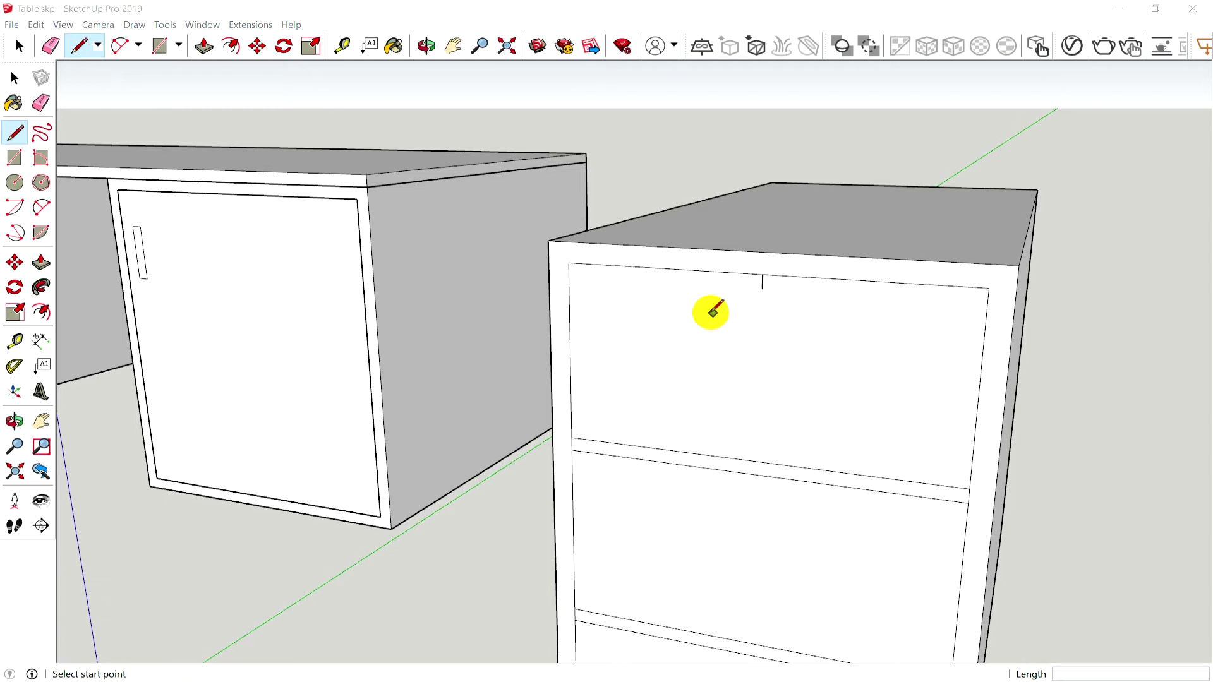
{"action": "left_click", "coordinate": [717, 314]}
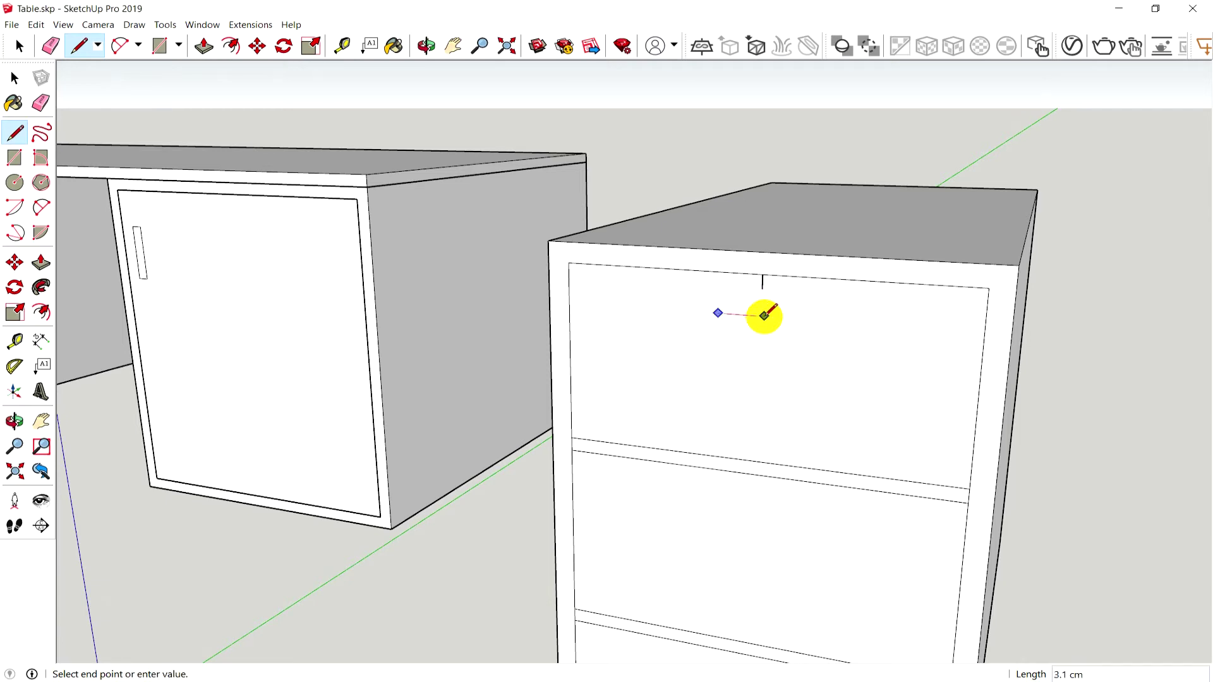
{"action": "key", "text": "Escape"}
{"action": "left_click", "coordinate": [14, 157]}
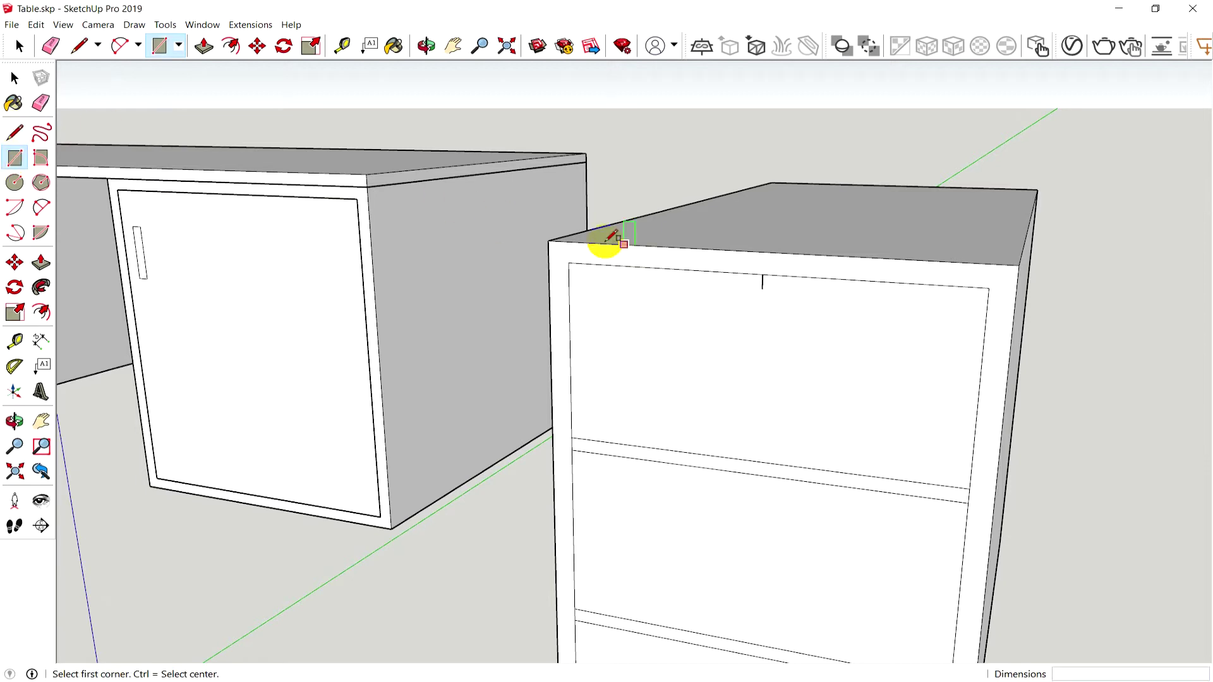
Step: Draw a 5 by 1 handle rectangle on the top drawer and select it
{"action": "left_click", "coordinate": [706, 329]}
{"action": "type", "text": "5,1"}
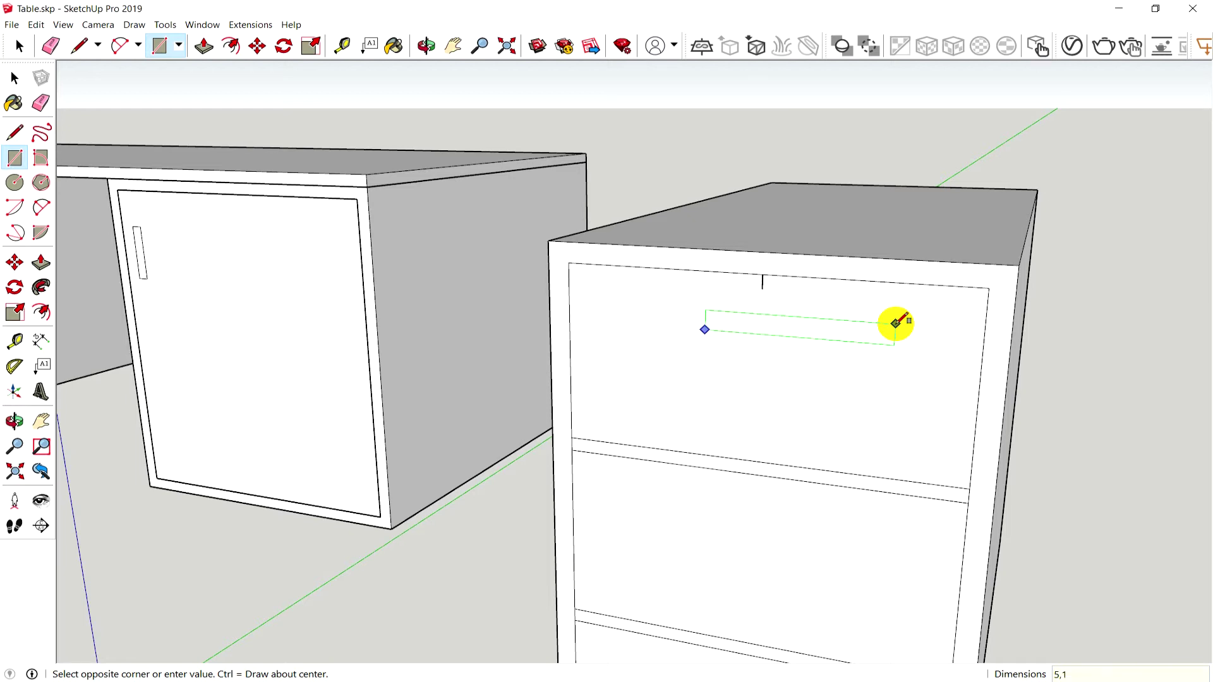
{"action": "key", "text": "Return"}
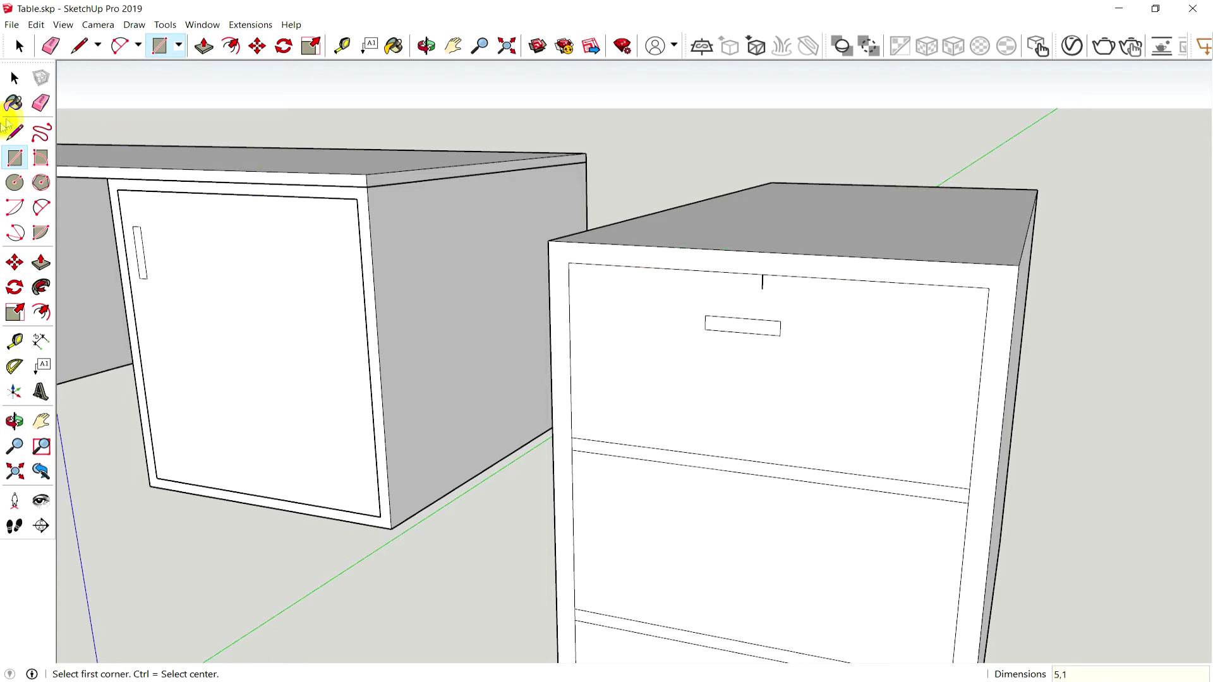
{"action": "left_click", "coordinate": [15, 78]}
{"action": "left_click", "coordinate": [752, 331]}
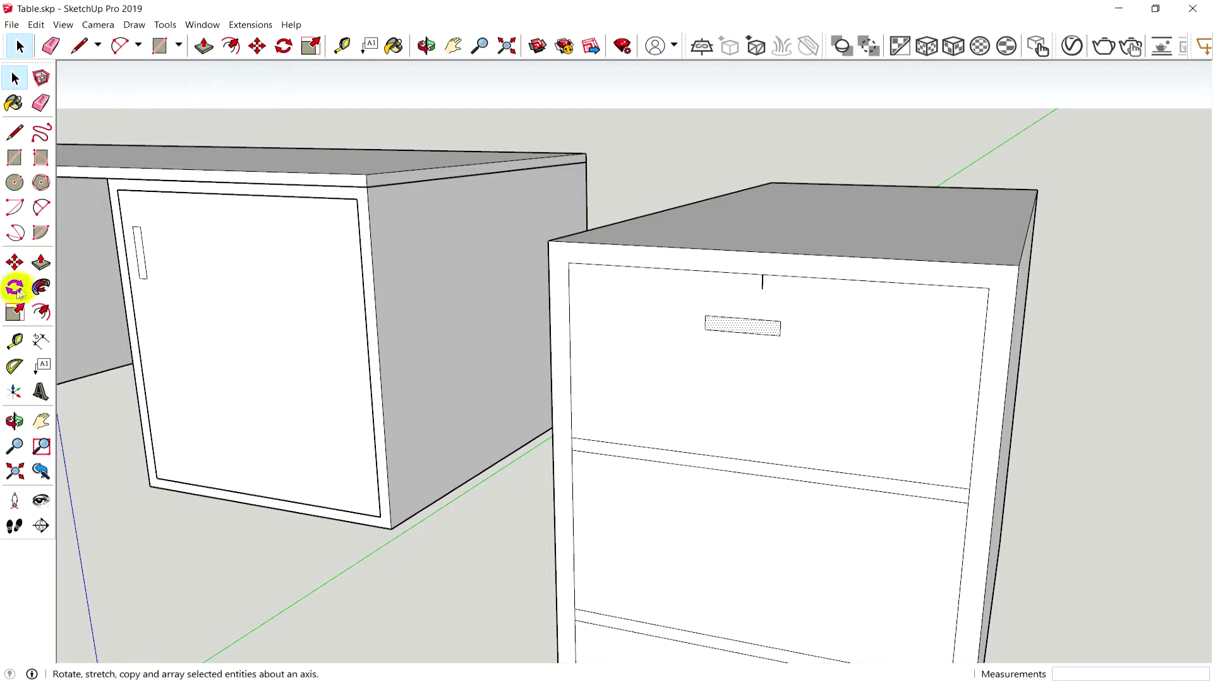
Step: Copy the handle to sit centred under the stem and erase the misplaced original
{"action": "left_click", "coordinate": [14, 262]}
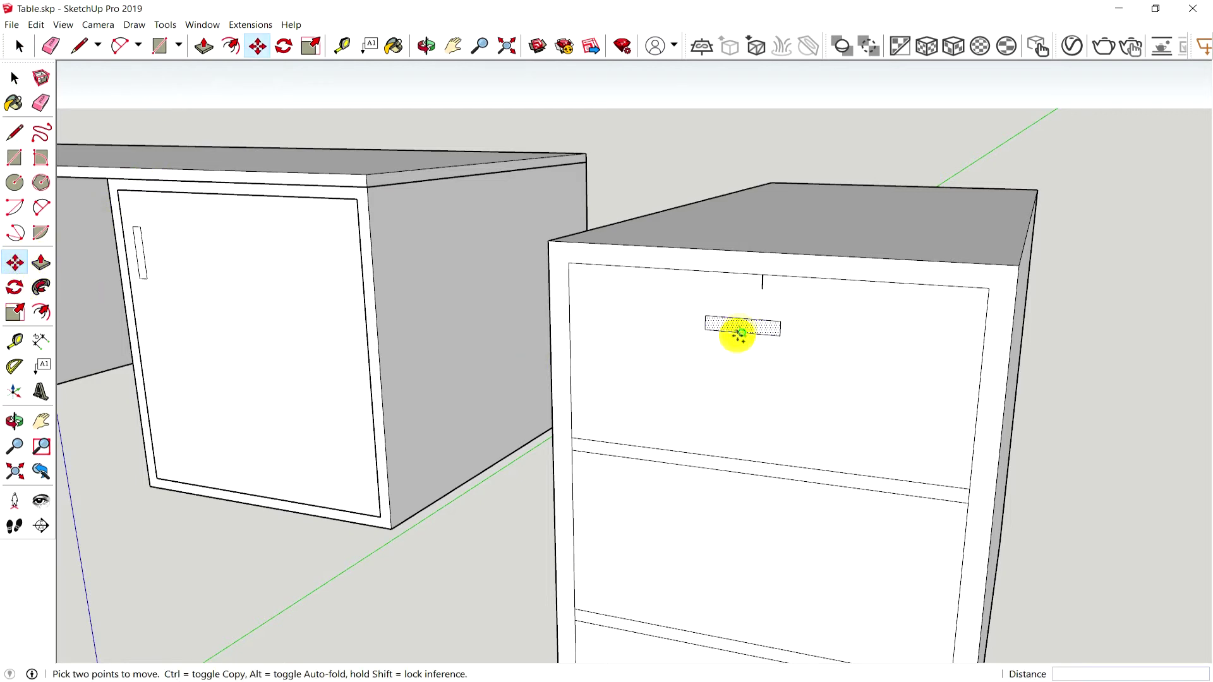
{"action": "left_click", "coordinate": [742, 319]}
{"action": "key", "text": "ctrl"}
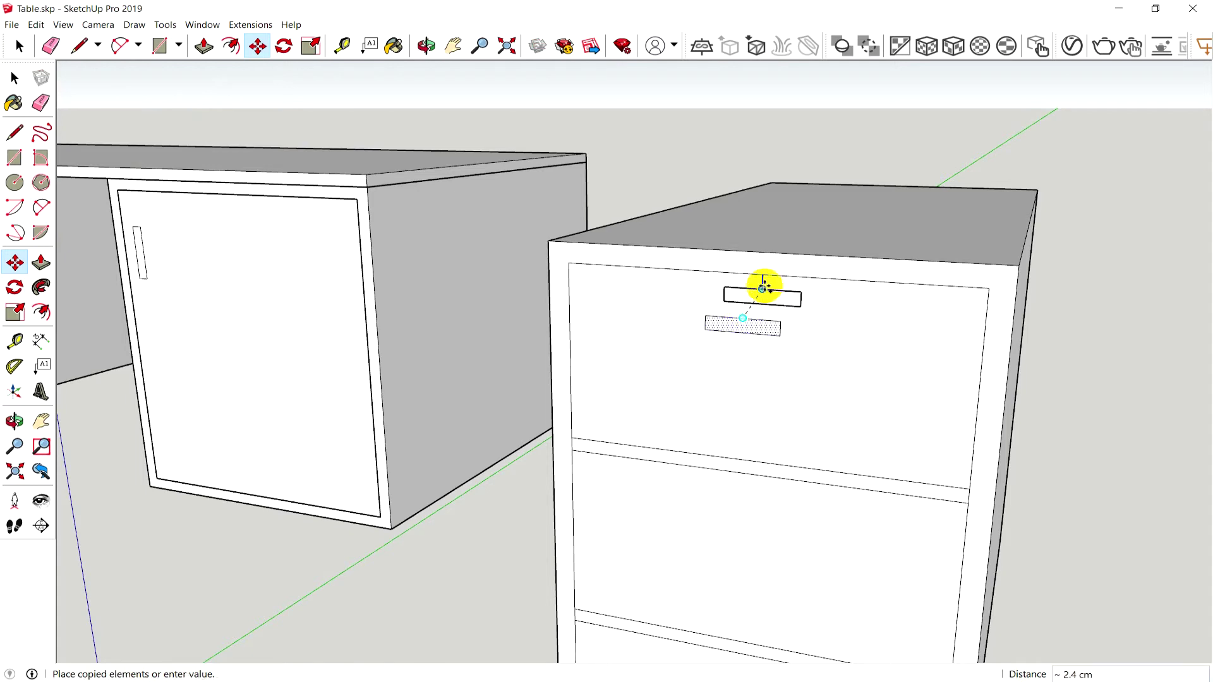
{"action": "left_click", "coordinate": [762, 287]}
{"action": "left_click", "coordinate": [15, 77]}
{"action": "left_click", "coordinate": [740, 331]}
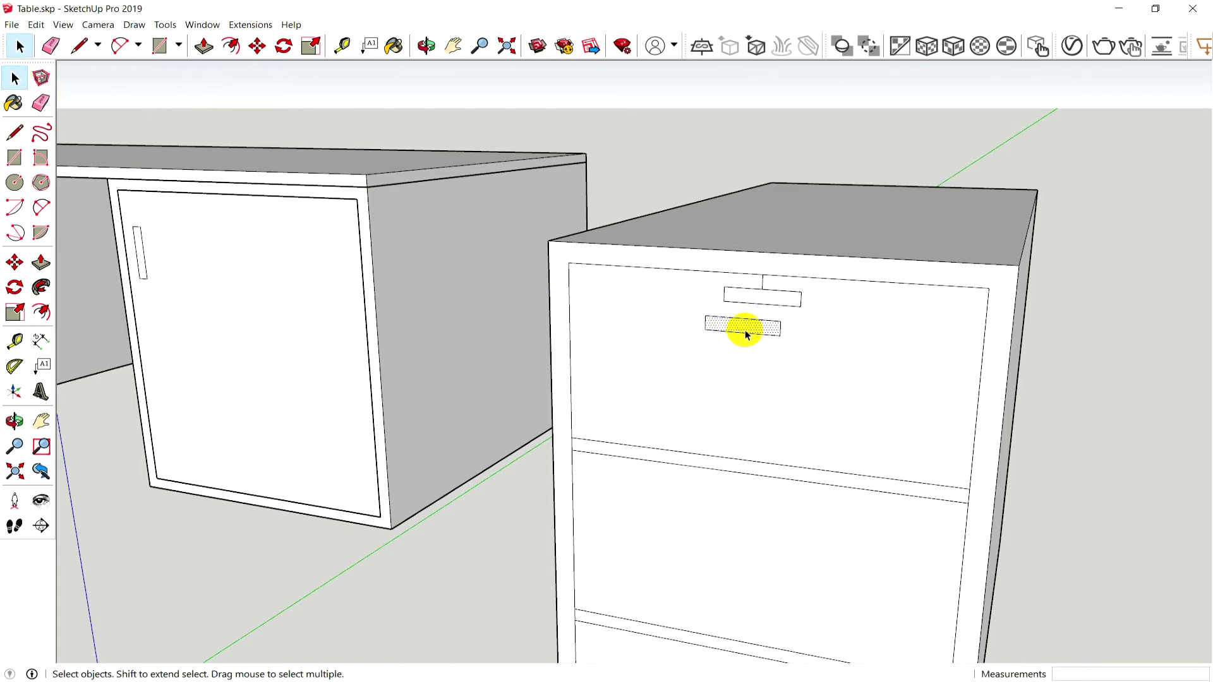
{"action": "left_click", "coordinate": [40, 103]}
{"action": "mouse_move", "coordinate": [735, 320]}
{"action": "left_mouse_down"}
{"action": "mouse_move", "coordinate": [765, 333]}
{"action": "mouse_move", "coordinate": [742, 332]}
{"action": "left_mouse_up"}
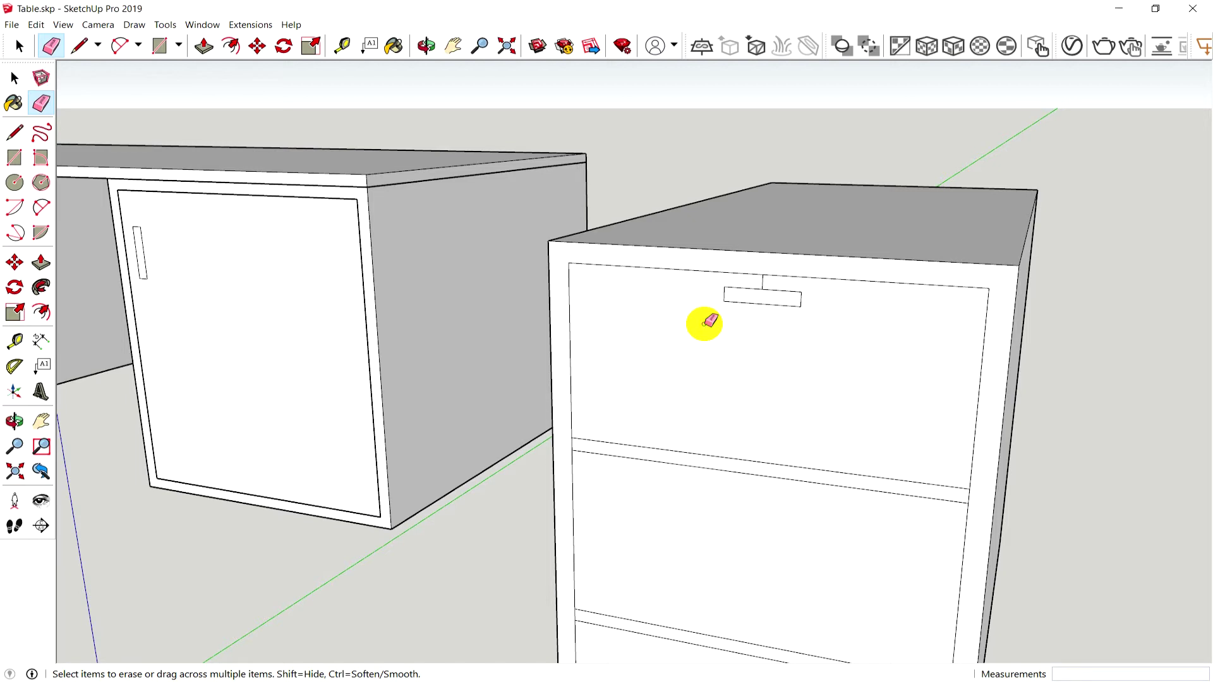
Step: Select the positioned handle together with its stem line
{"action": "left_click", "coordinate": [14, 77]}
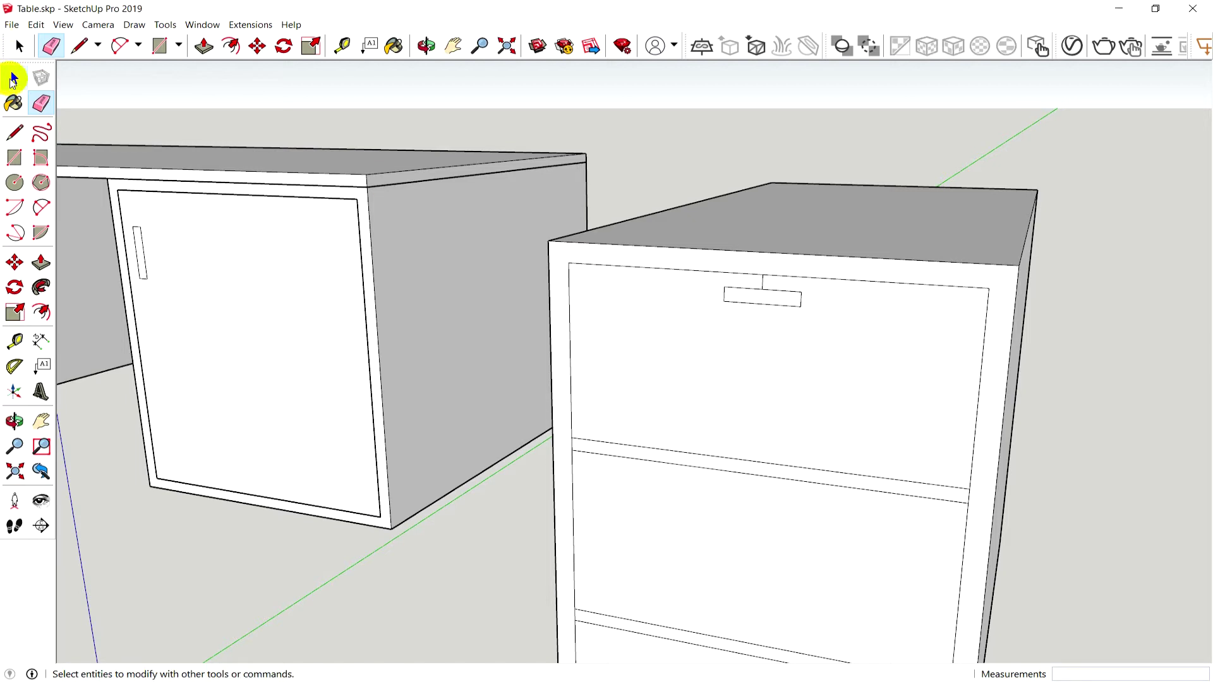
{"action": "left_click", "coordinate": [764, 293]}
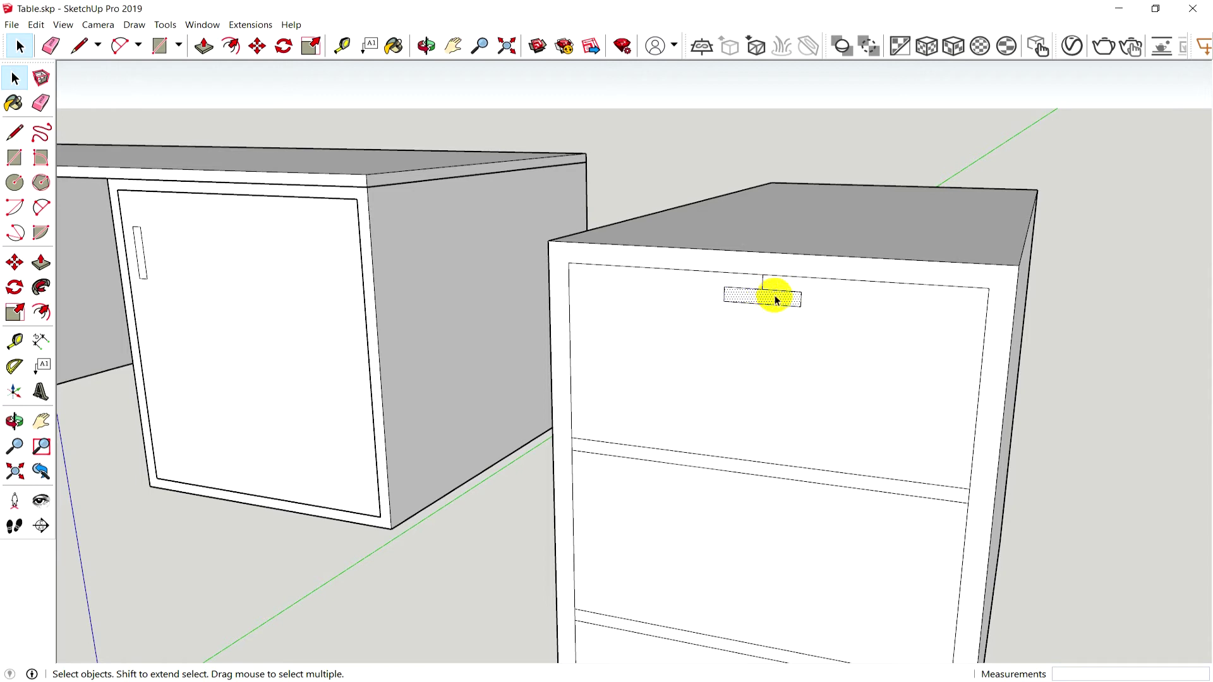
{"action": "left_click", "coordinate": [763, 281], "text": "shift"}
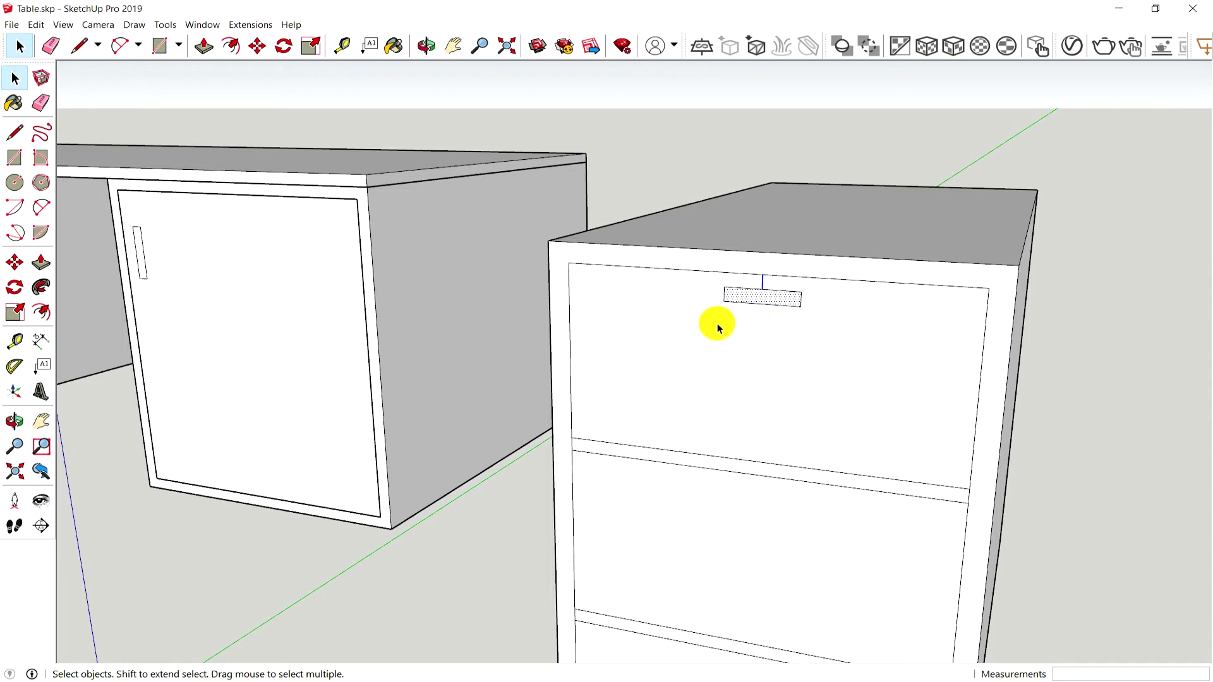
Step: Copy the handle and stem onto the middle and bottom drawers
{"action": "left_click", "coordinate": [15, 262]}
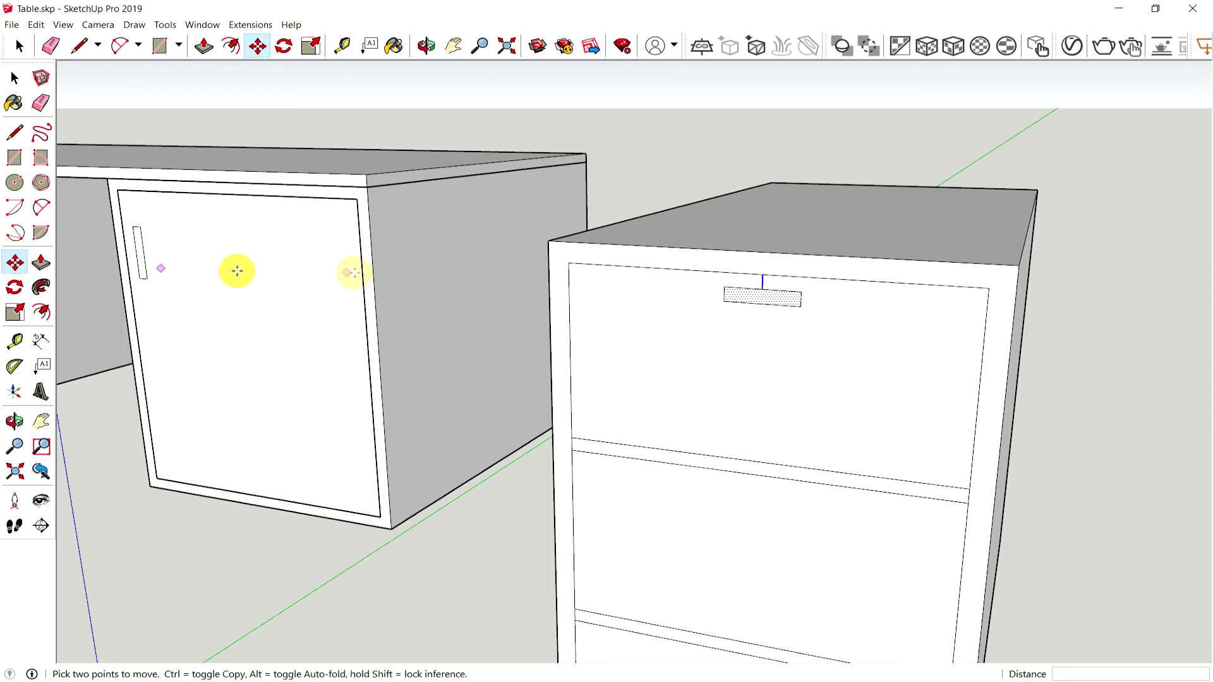
{"action": "key", "text": "ctrl"}
{"action": "left_click", "coordinate": [763, 275]}
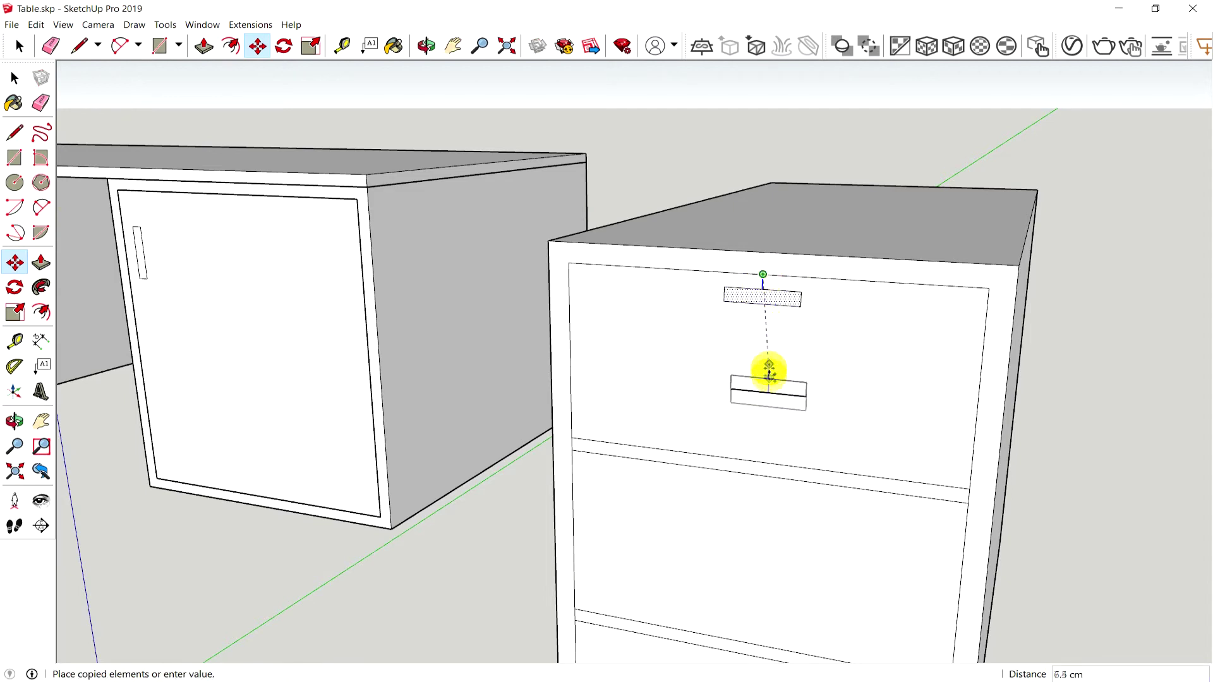
{"action": "left_click", "coordinate": [757, 477]}
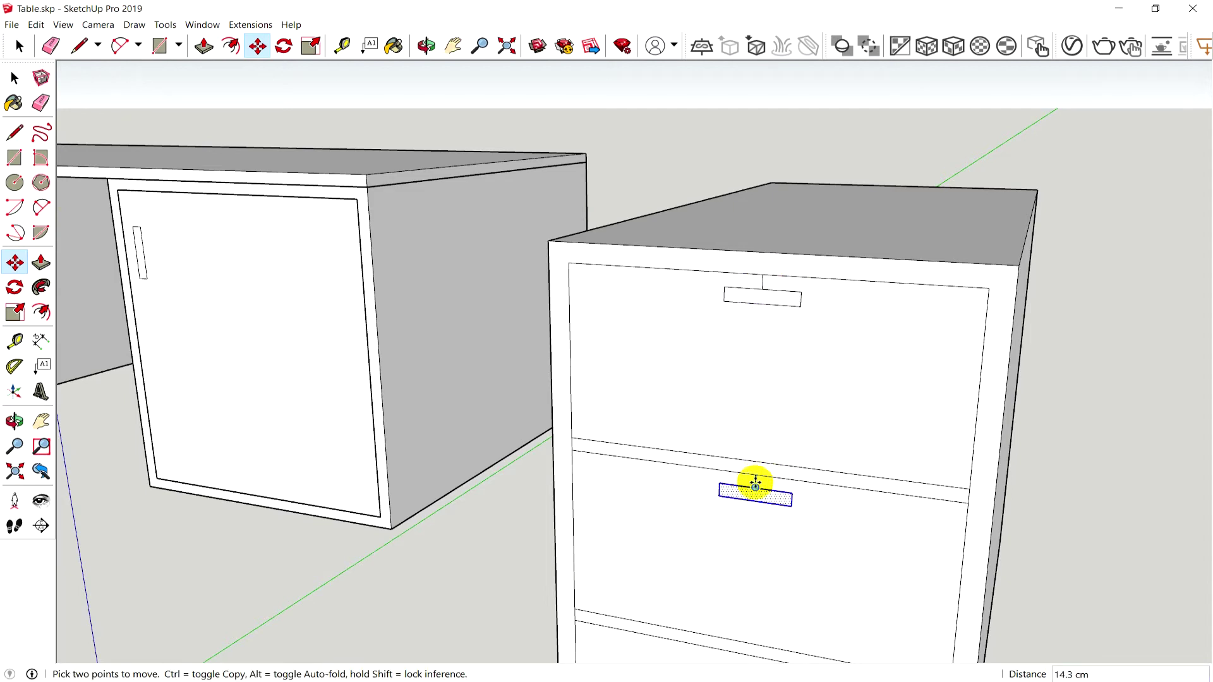
{"action": "left_click", "coordinate": [756, 475]}
{"action": "scroll", "coordinate": [739, 556], "scroll_direction": "down", "scroll_amount": 2}
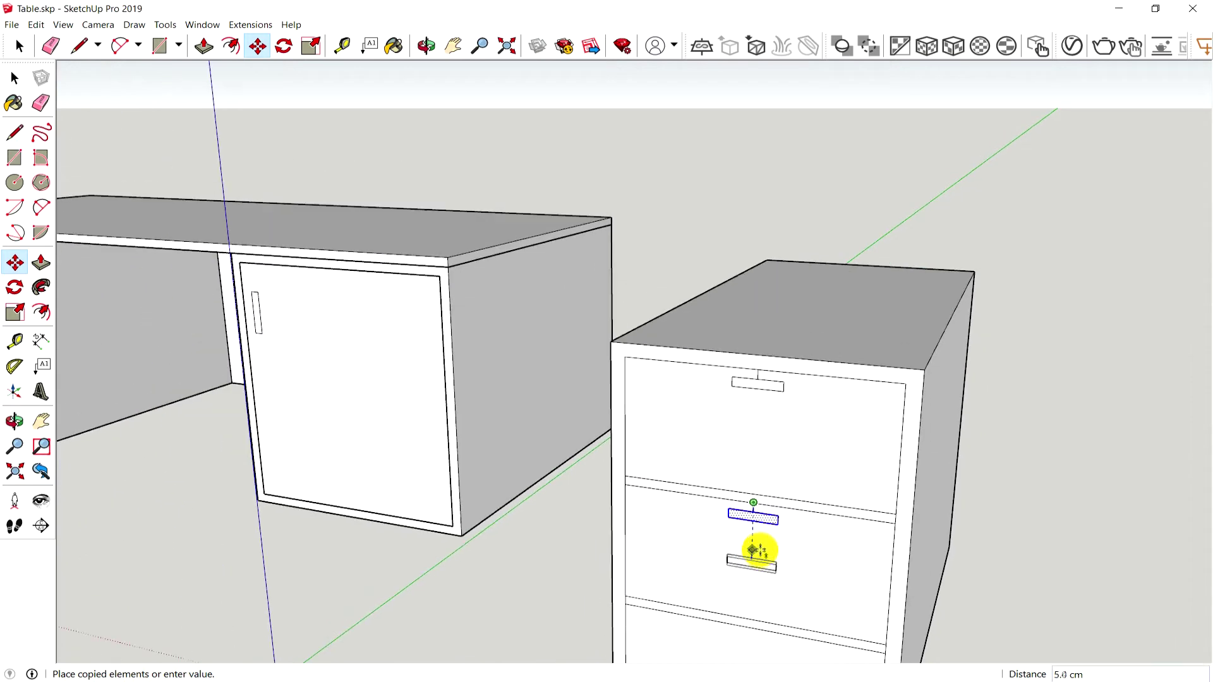
{"action": "scroll", "coordinate": [742, 654], "scroll_direction": "up", "scroll_amount": 1}
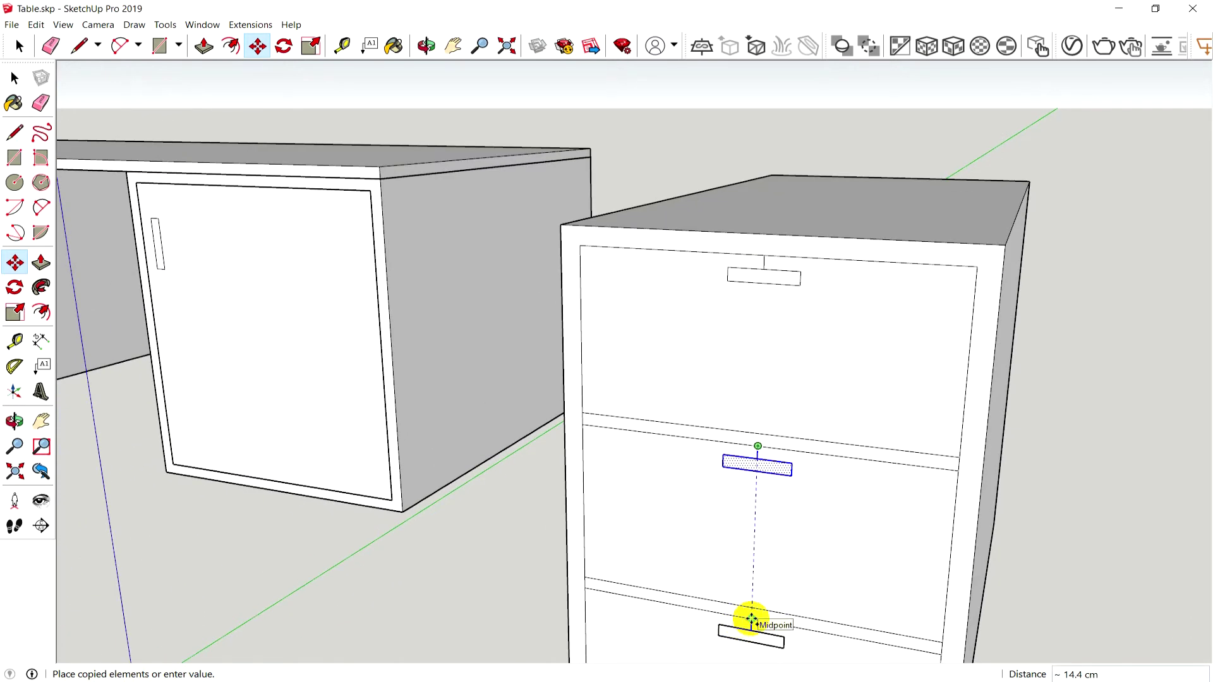
{"action": "left_click", "coordinate": [751, 619]}
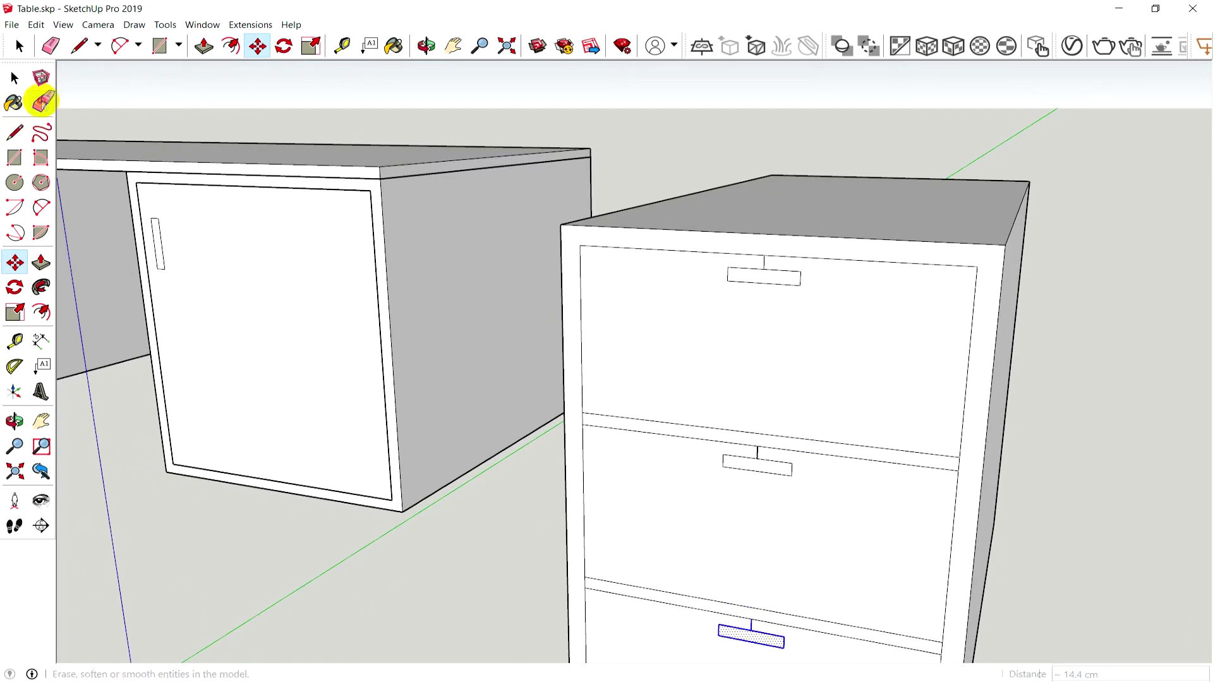
Step: Erase the stem lines above the top and middle handles
{"action": "left_click", "coordinate": [41, 101]}
{"action": "left_click", "coordinate": [764, 263]}
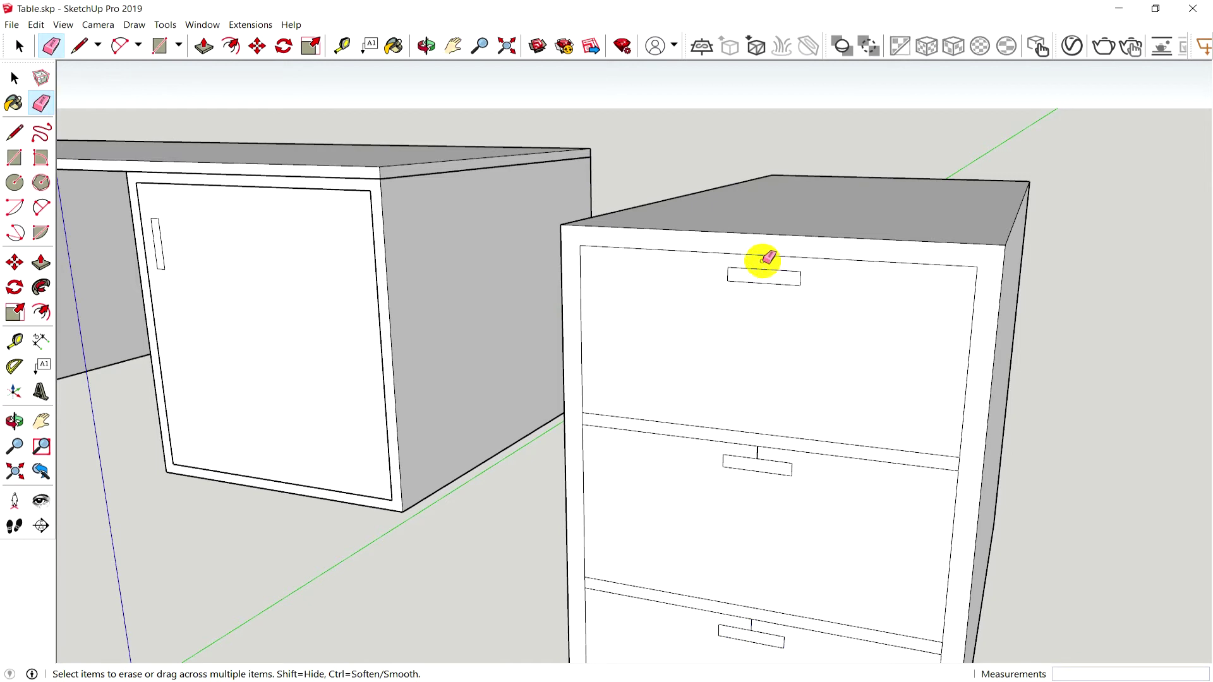
{"action": "left_click", "coordinate": [760, 453]}
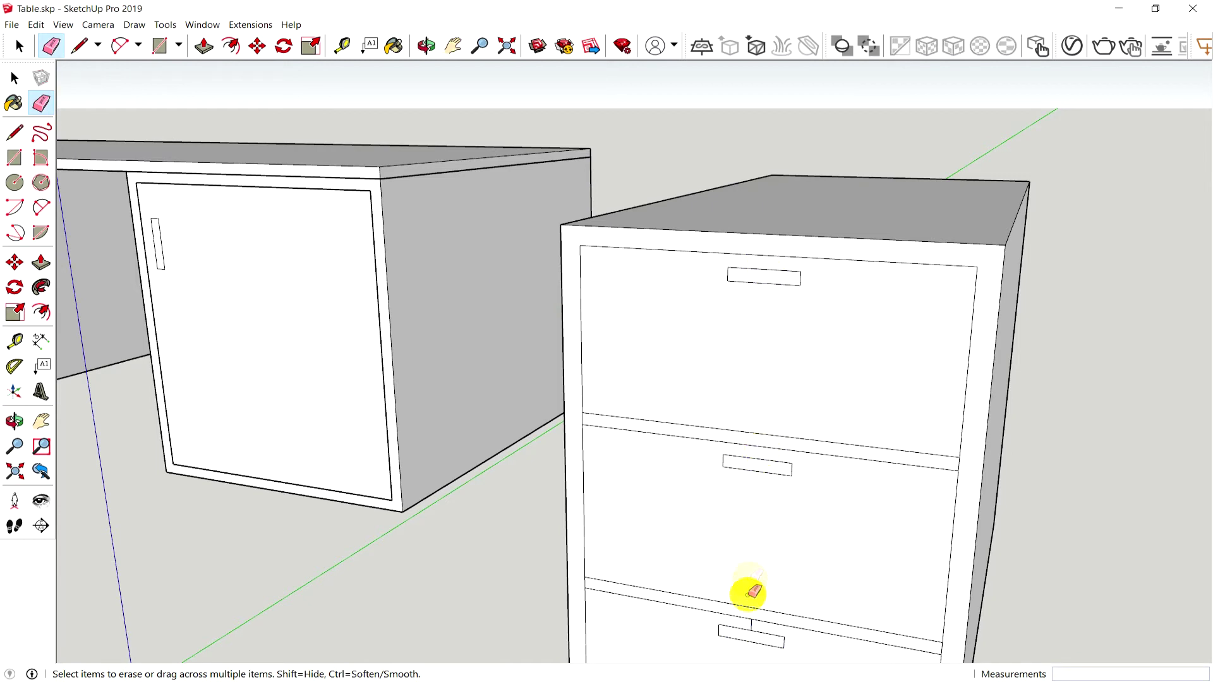
{"action": "scroll", "coordinate": [782, 487], "scroll_direction": "down", "scroll_amount": 2}
{"action": "scroll", "coordinate": [813, 520], "scroll_direction": "down", "scroll_amount": 2}
Step: Triple-click to select the entire drawer cabinet and make it a group
{"action": "mouse_move", "coordinate": [815, 482]}
{"action": "middle_mouse_down"}
{"action": "mouse_move", "coordinate": [790, 327]}
{"action": "mouse_move", "coordinate": [782, 433]}
{"action": "mouse_move", "coordinate": [942, 458]}
{"action": "mouse_move", "coordinate": [847, 345]}
{"action": "middle_mouse_up"}
{"action": "scroll", "coordinate": [847, 344], "scroll_direction": "down", "scroll_amount": 3}
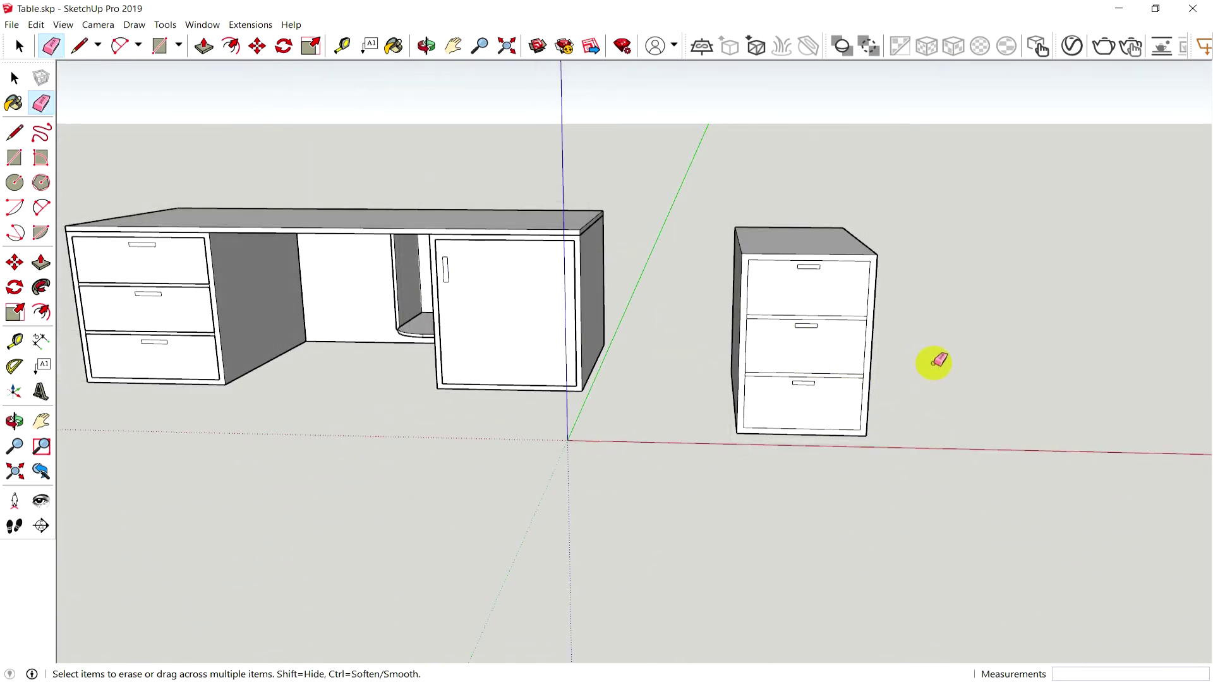
{"action": "middle_click_drag", "start_coordinate": [935, 360], "coordinate": [912, 360]}
{"action": "left_click", "coordinate": [14, 77]}
{"action": "left_click_drag", "start_coordinate": [701, 191], "coordinate": [967, 528]}
{"action": "left_click_drag", "start_coordinate": [671, 152], "coordinate": [1069, 530]}
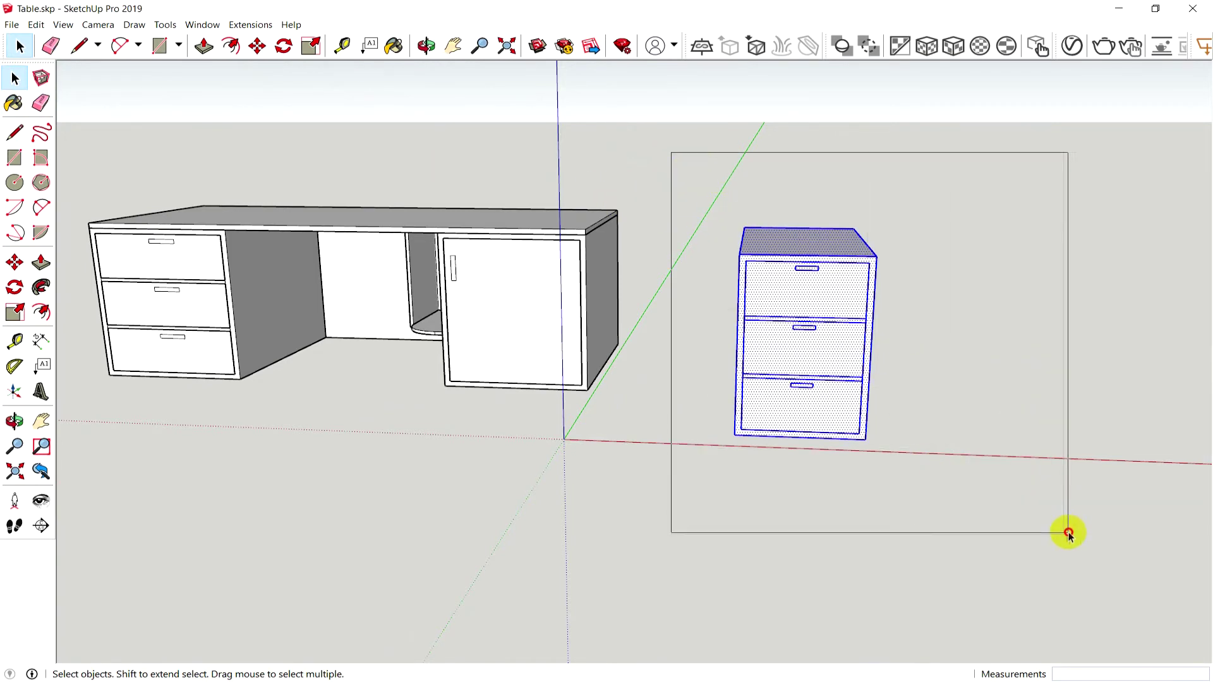
{"action": "left_click", "coordinate": [958, 402]}
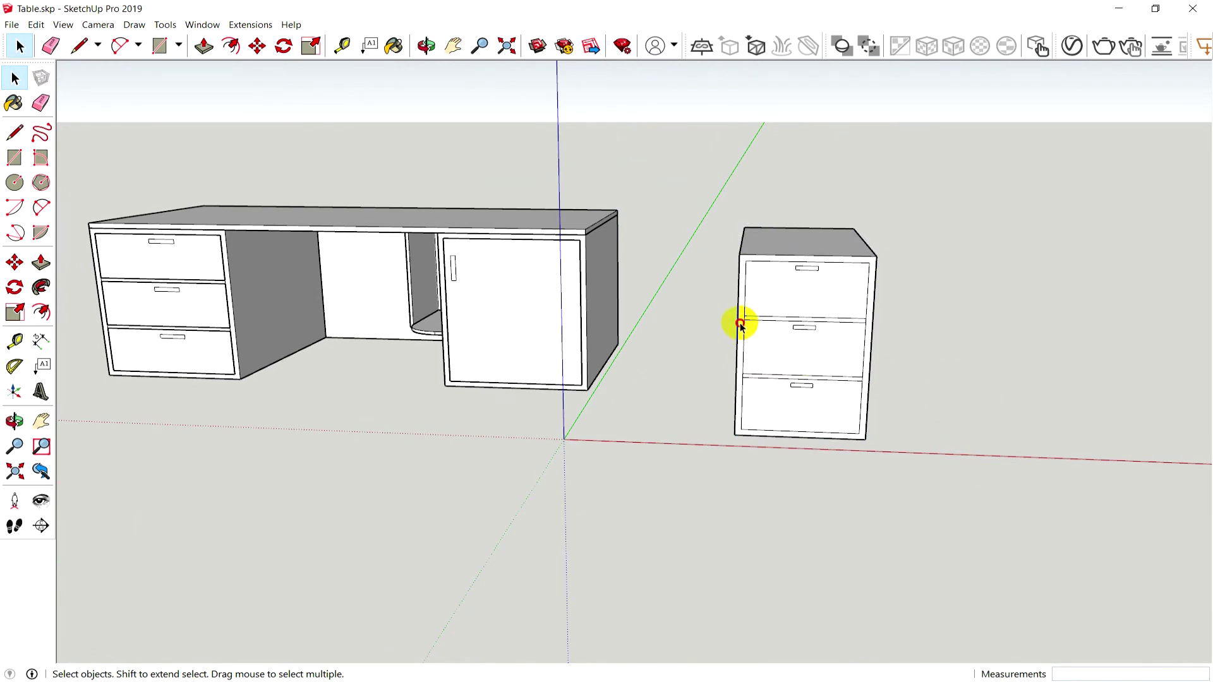
{"action": "triple_click", "coordinate": [741, 324]}
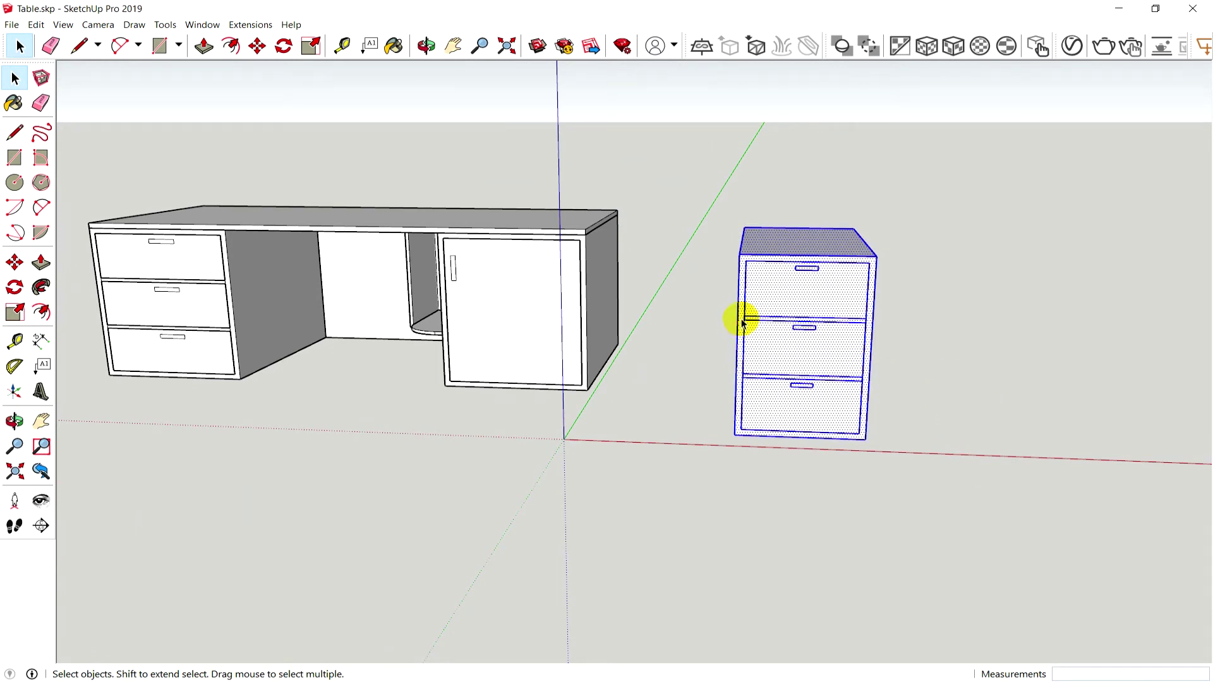
{"action": "right_click", "coordinate": [742, 324]}
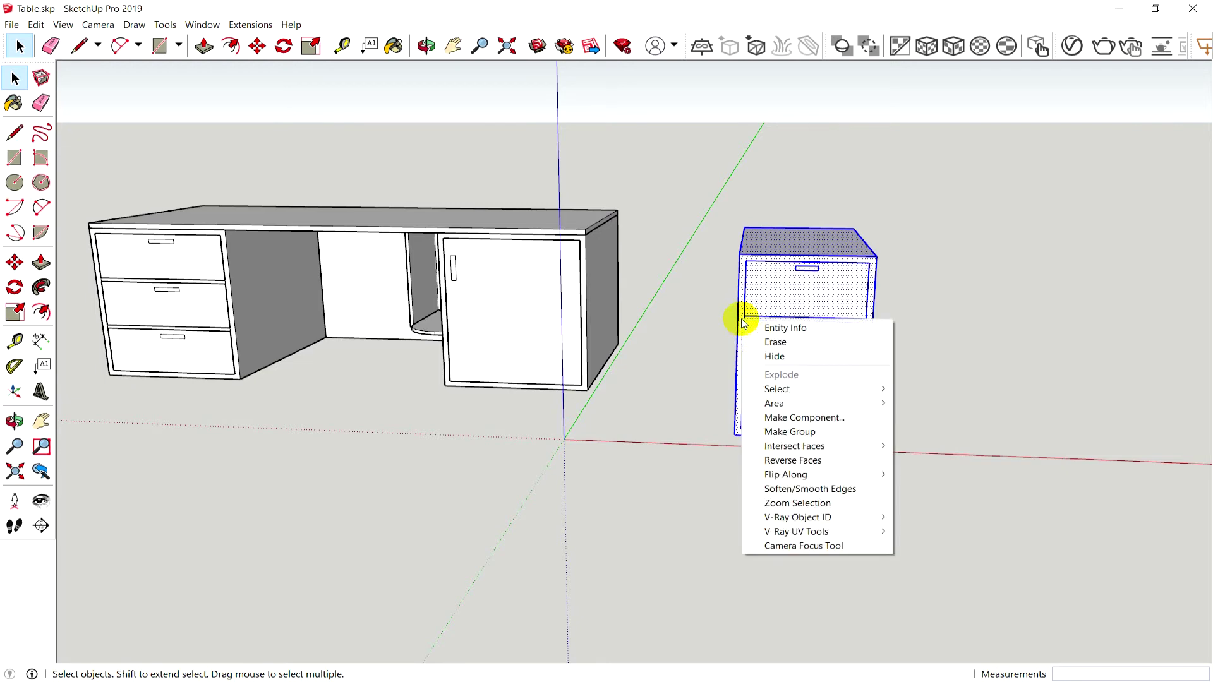
{"action": "left_click", "coordinate": [808, 428]}
{"action": "left_click", "coordinate": [901, 445]}
{"action": "scroll", "coordinate": [929, 420], "scroll_direction": "down", "scroll_amount": 2}
{"action": "mouse_move", "coordinate": [967, 412]}
{"action": "middle_mouse_down"}
{"action": "mouse_move", "coordinate": [962, 393]}
{"action": "mouse_move", "coordinate": [732, 339]}
{"action": "middle_mouse_up"}
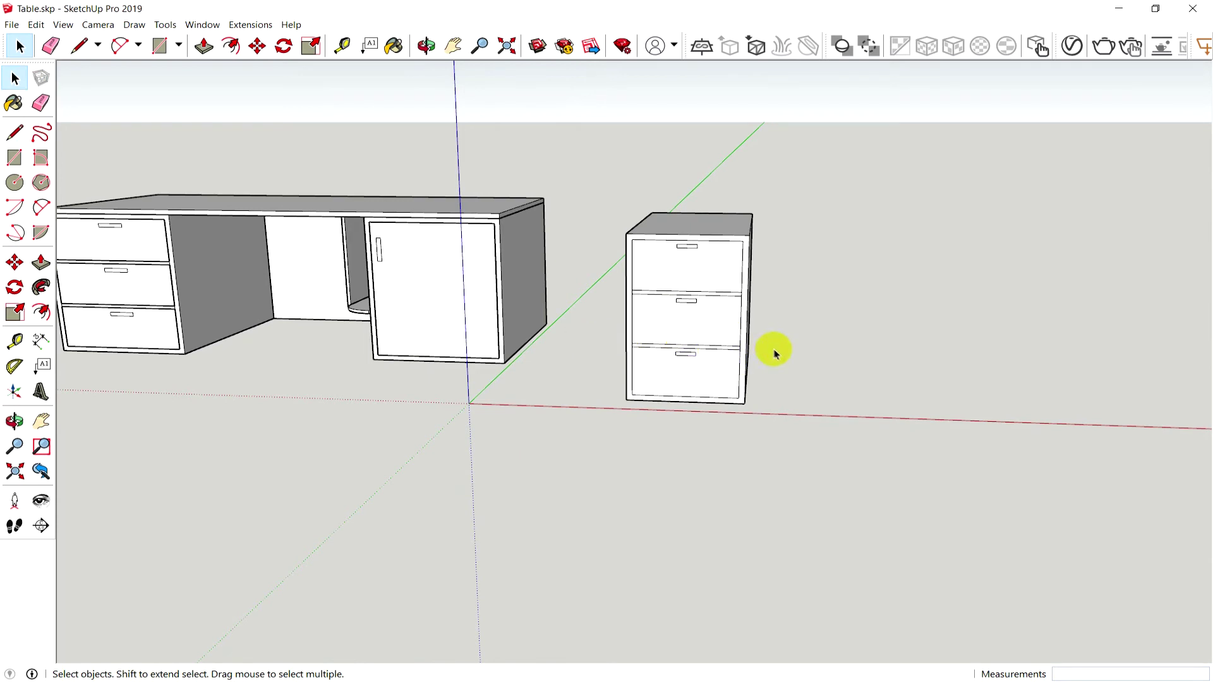
Step: Copy the grouped drawer cabinet 70 cm along the red axis from its bottom corner
{"action": "scroll", "coordinate": [834, 359], "scroll_direction": "down", "scroll_amount": 2}
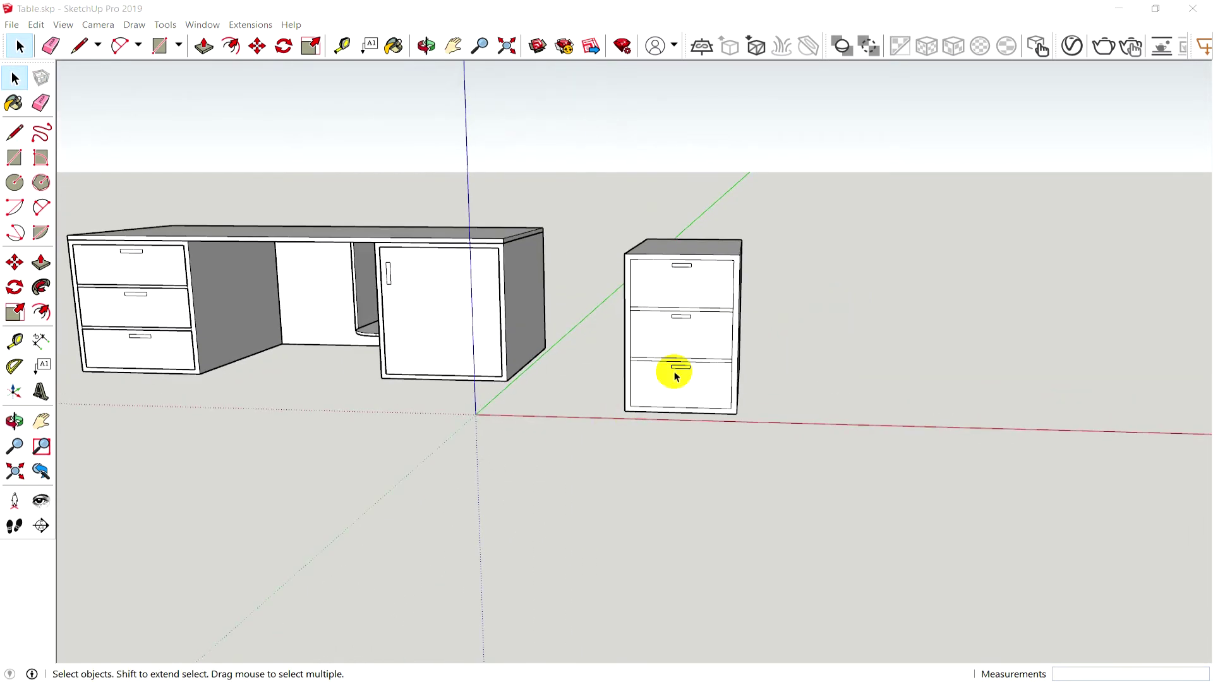
{"action": "left_click", "coordinate": [671, 374]}
{"action": "scroll", "coordinate": [698, 382], "scroll_direction": "down", "scroll_amount": 1}
{"action": "scroll", "coordinate": [702, 381], "scroll_direction": "down", "scroll_amount": 1}
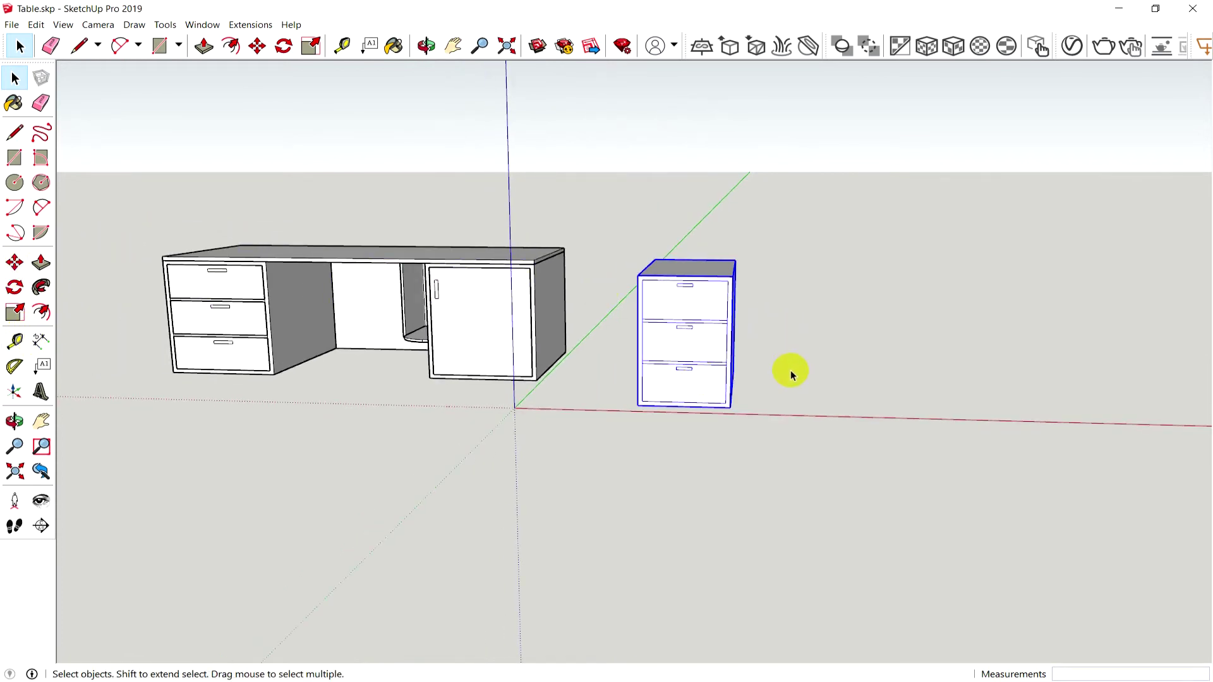
{"action": "scroll", "coordinate": [791, 368], "scroll_direction": "up", "scroll_amount": 1}
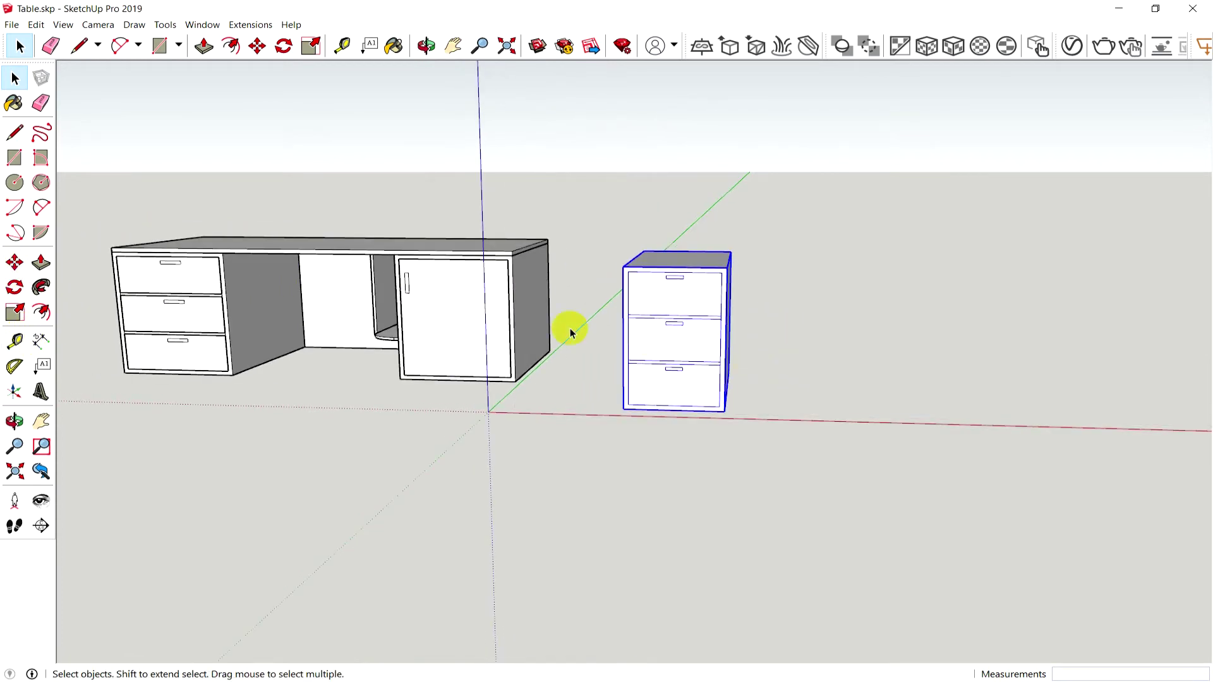
{"action": "left_click", "coordinate": [22, 266]}
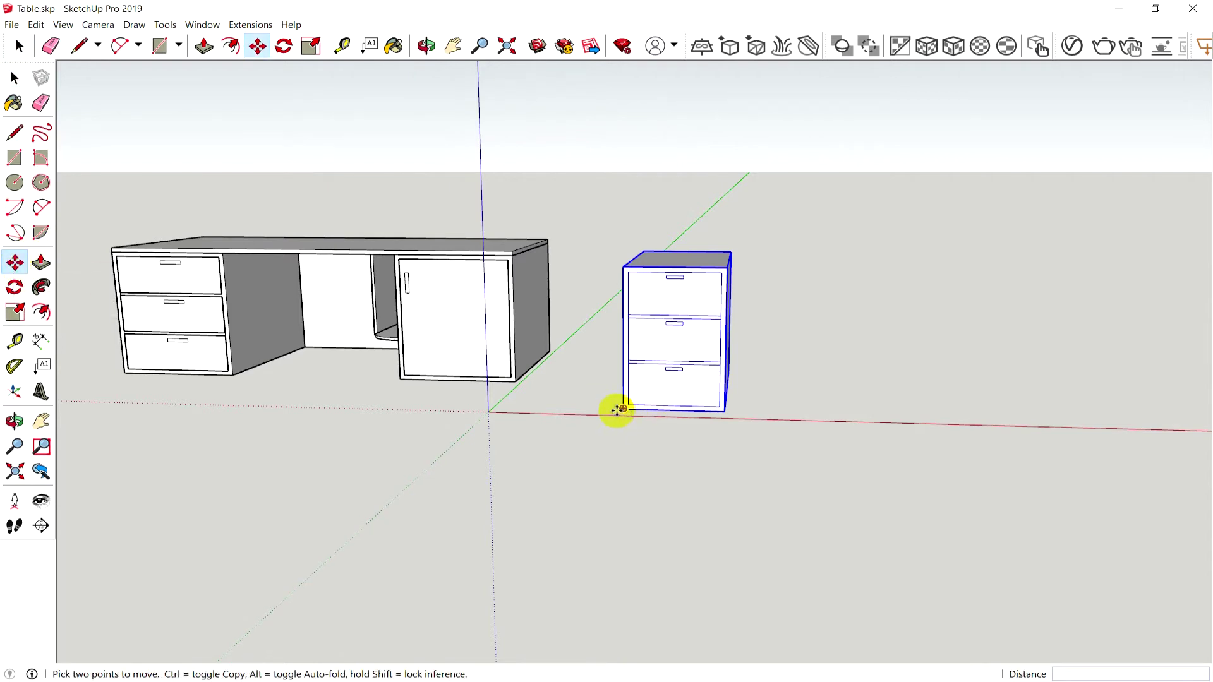
{"action": "mouse_move", "coordinate": [622, 410]}
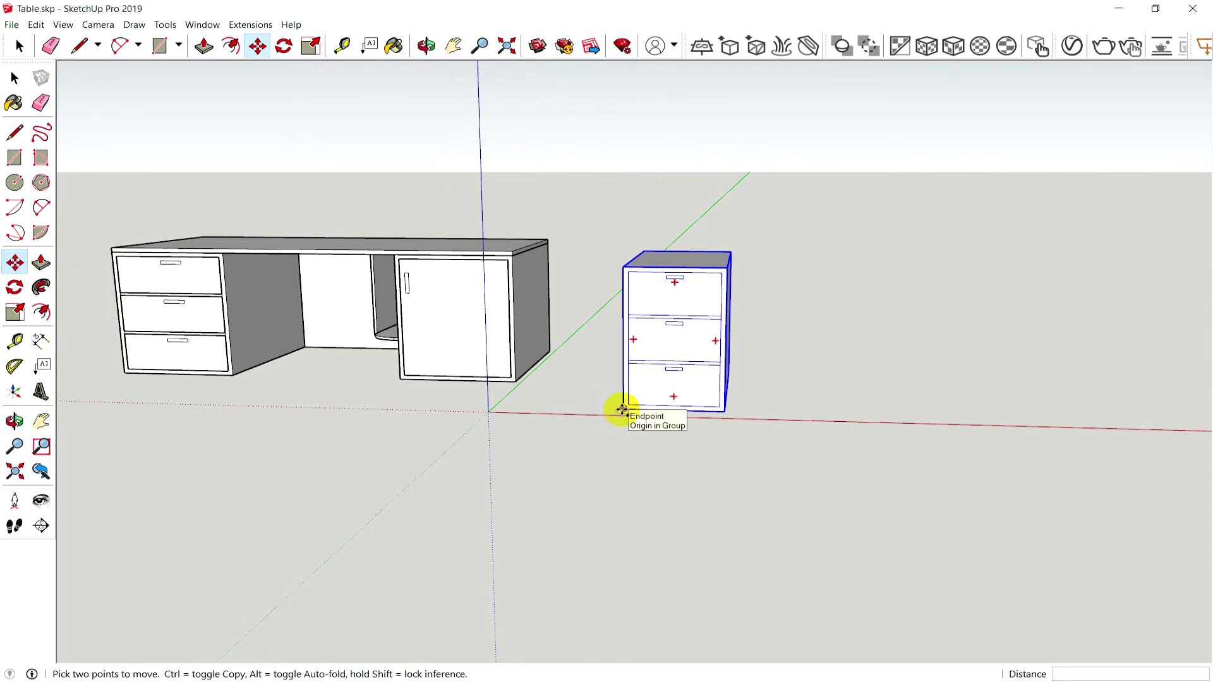
{"action": "left_click", "coordinate": [622, 409], "text": "ctrl"}
{"action": "type", "text": "70"}
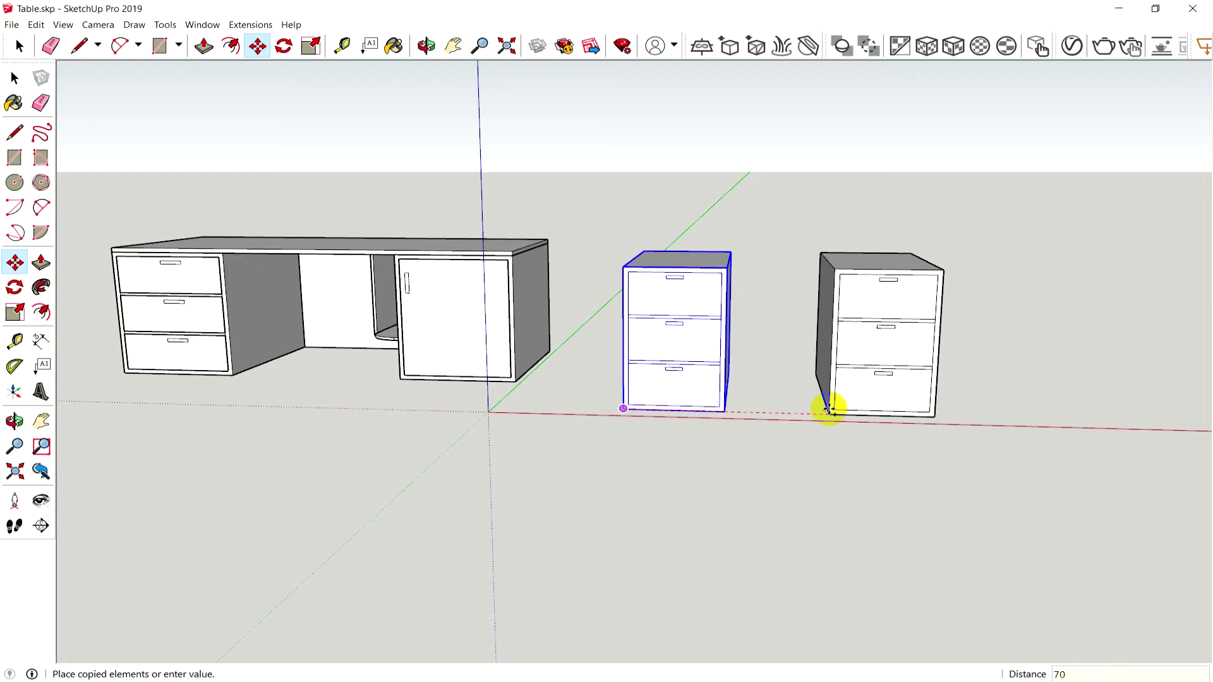
{"action": "key", "text": "Return"}
Step: Move the copied cabinet a further 20 cm along the red axis and orbit to check
{"action": "mouse_move", "coordinate": [885, 466]}
{"action": "middle_mouse_down"}
{"action": "mouse_move", "coordinate": [766, 442]}
{"action": "mouse_move", "coordinate": [823, 423]}
{"action": "middle_mouse_up"}
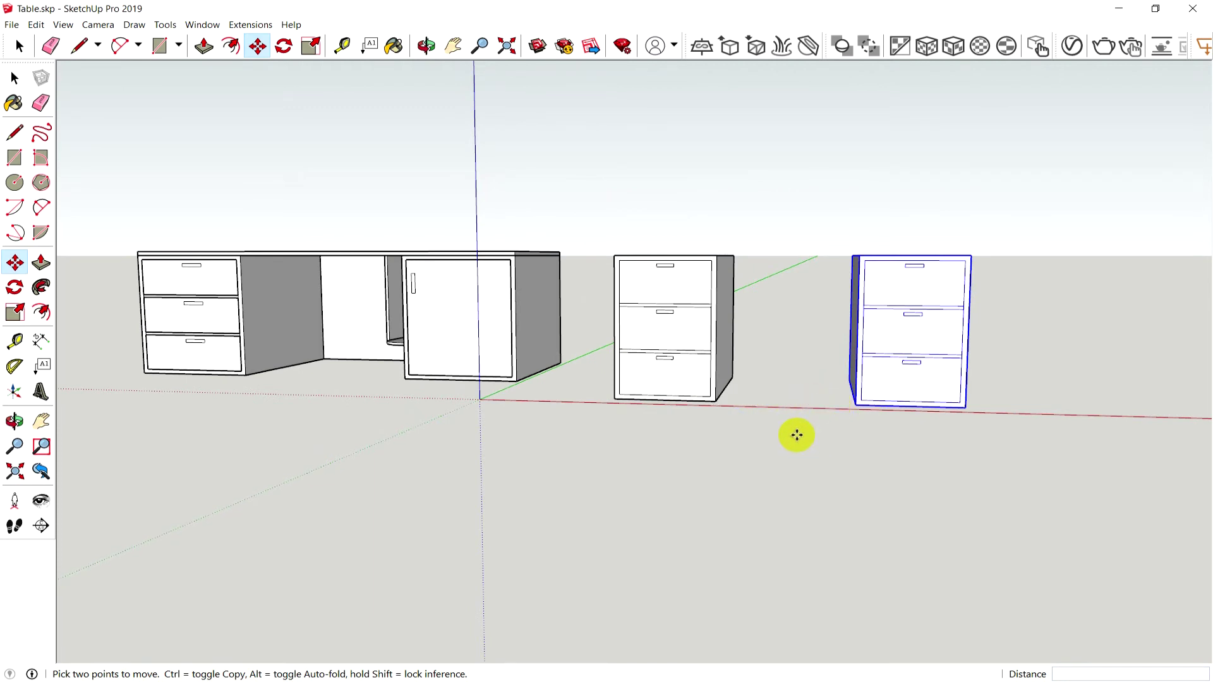
{"action": "left_click", "coordinate": [856, 403]}
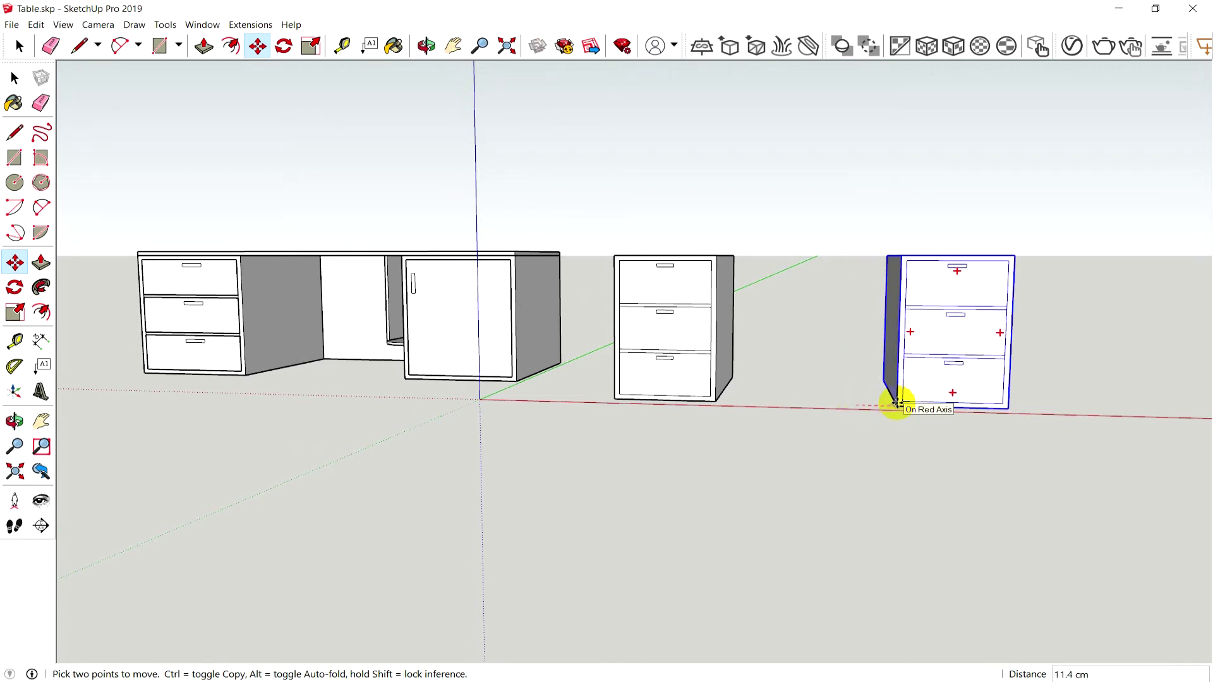
{"action": "key", "text": "Return"}
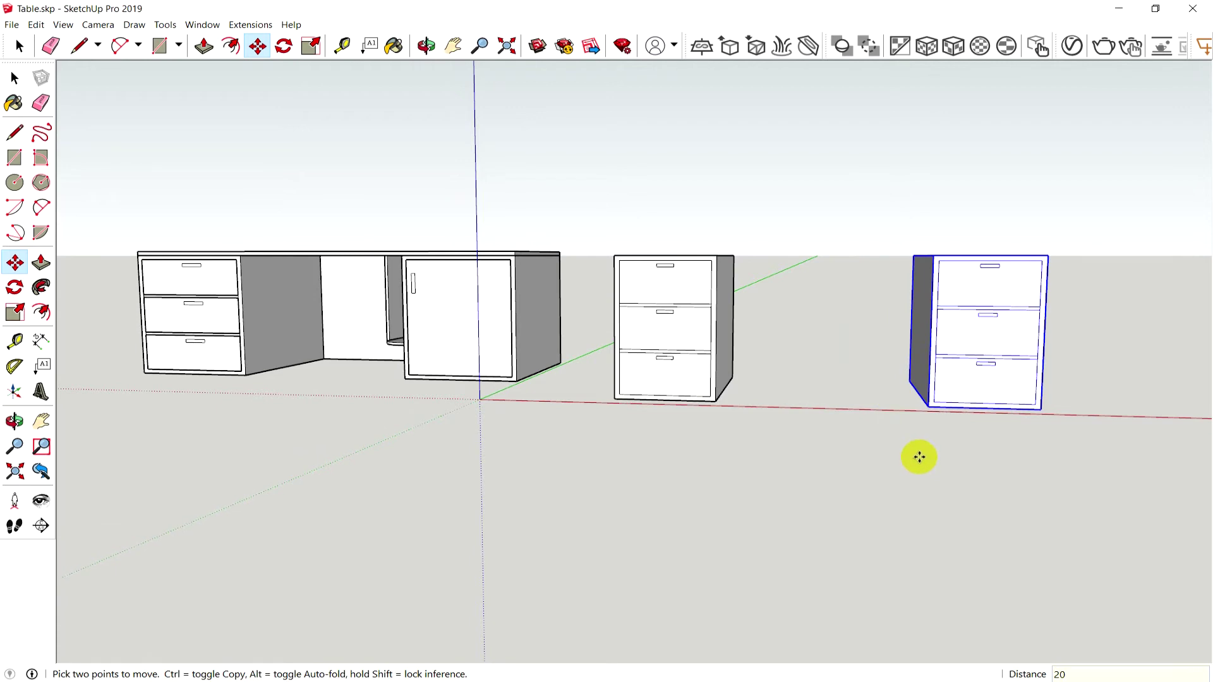
{"action": "middle_click_drag", "start_coordinate": [920, 455], "coordinate": [910, 512]}
{"action": "left_click", "coordinate": [14, 78]}
{"action": "left_click", "coordinate": [884, 286]}
{"action": "middle_click_drag", "start_coordinate": [980, 406], "coordinate": [924, 366]}
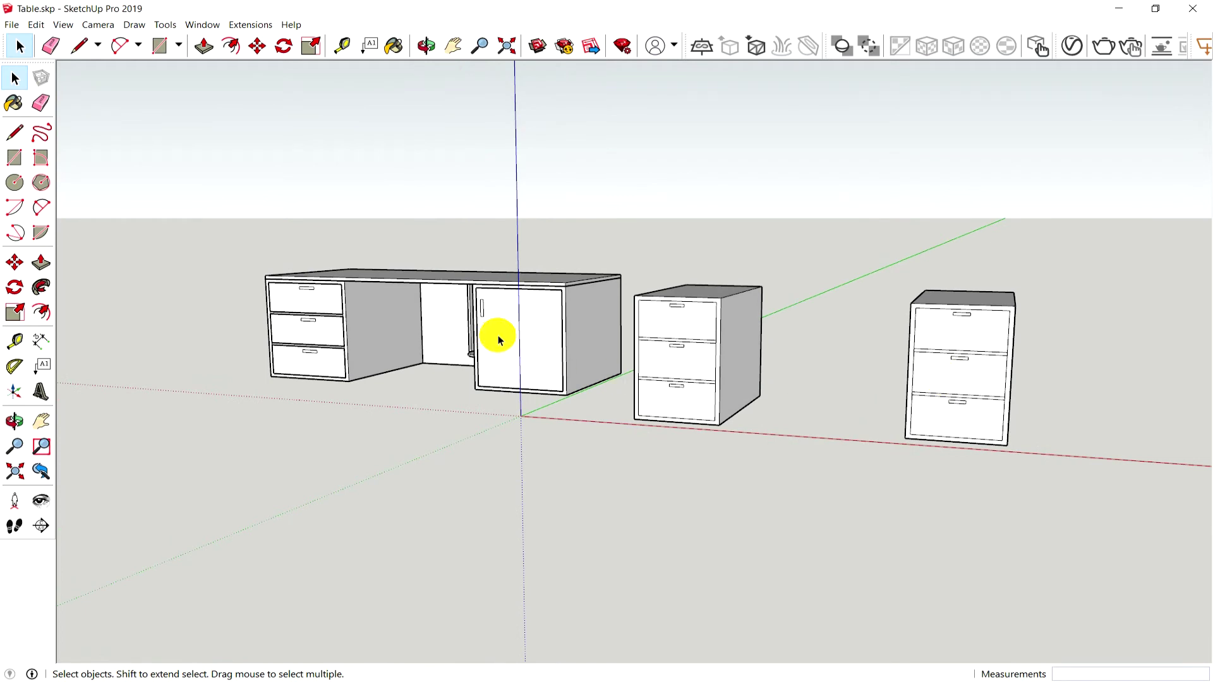
{"action": "mouse_move", "coordinate": [1029, 466]}
{"action": "middle_mouse_down"}
{"action": "mouse_move", "coordinate": [961, 451]}
{"action": "mouse_move", "coordinate": [980, 401]}
{"action": "middle_mouse_up"}
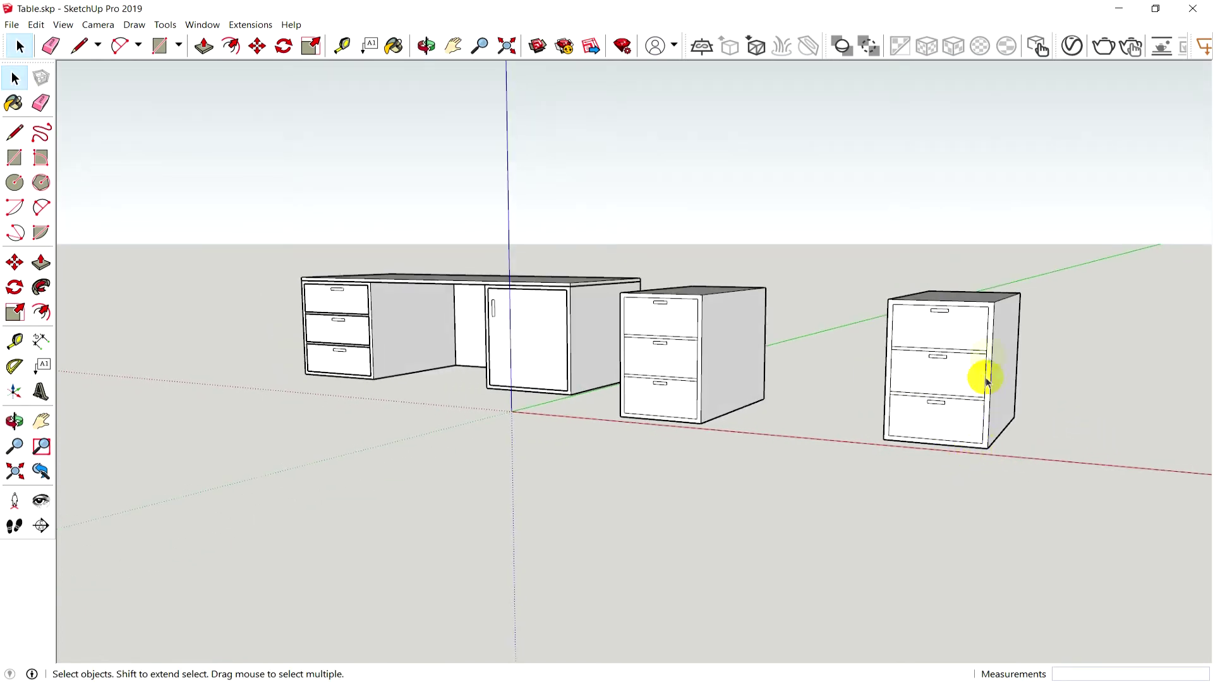
{"action": "scroll", "coordinate": [980, 400], "scroll_direction": "up", "scroll_amount": 2}
Step: Open the copied cabinet for editing and erase the top drawer's handle
{"action": "left_click", "coordinate": [948, 328]}
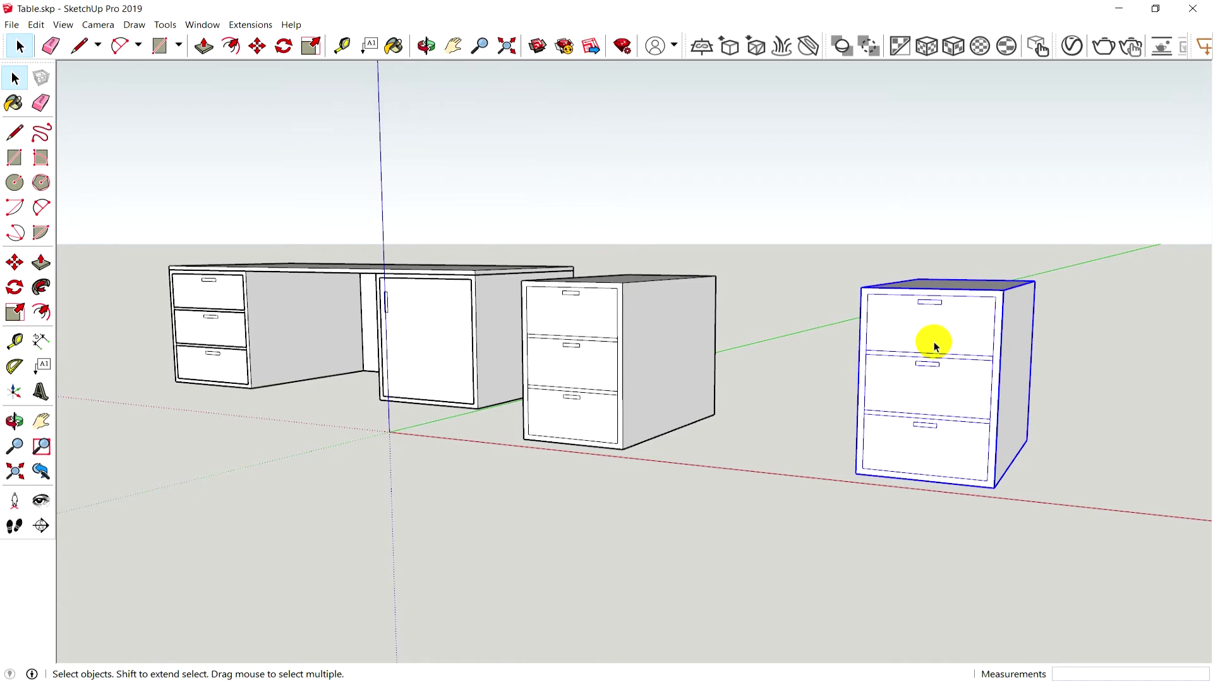
{"action": "double_click", "coordinate": [936, 346]}
{"action": "left_click", "coordinate": [932, 361]}
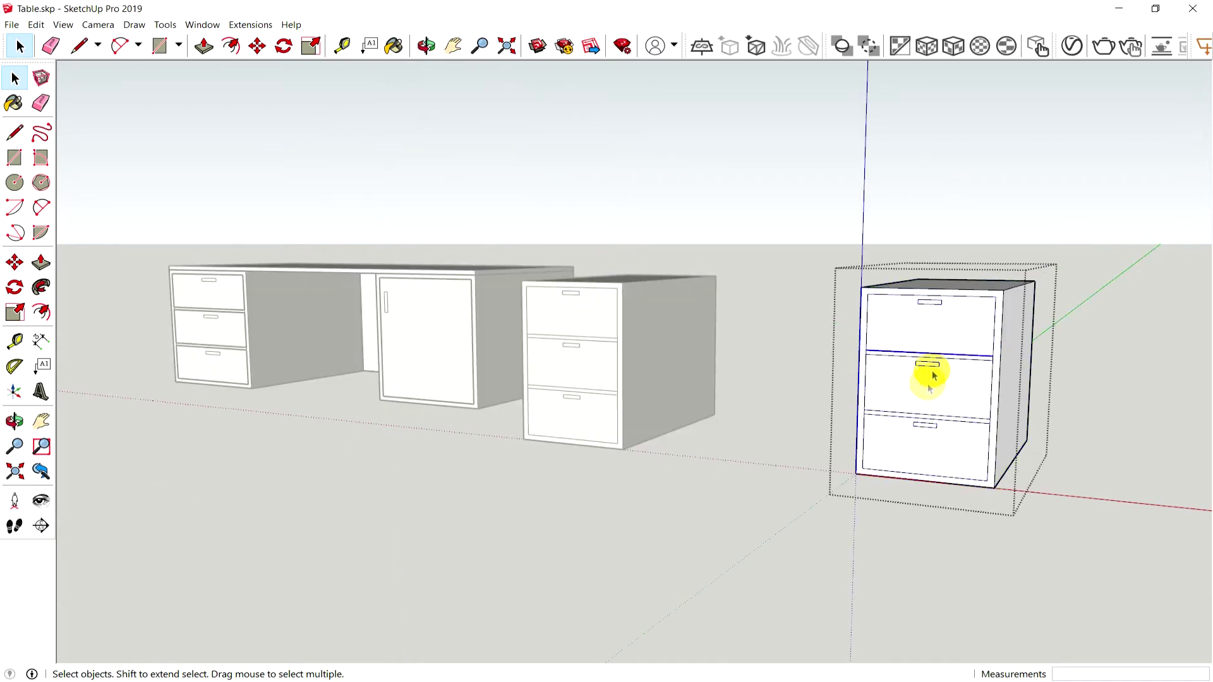
{"action": "scroll", "coordinate": [933, 380], "scroll_direction": "up", "scroll_amount": 1}
{"action": "scroll", "coordinate": [933, 382], "scroll_direction": "up", "scroll_amount": 2}
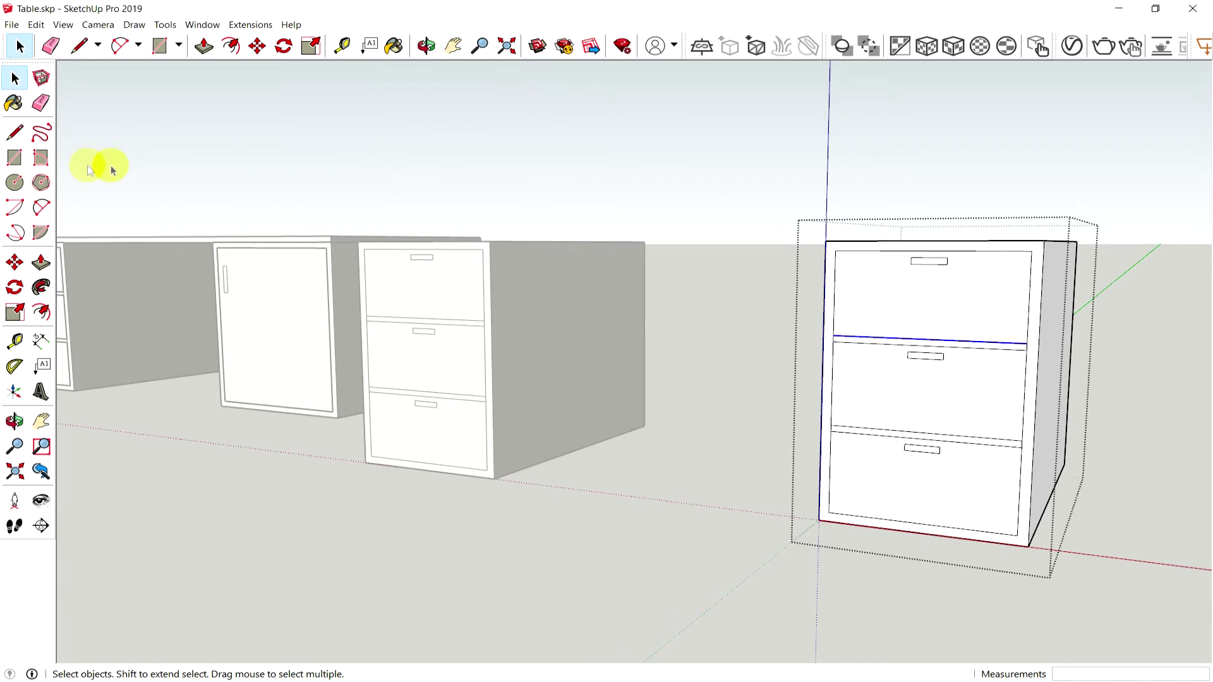
{"action": "left_click", "coordinate": [40, 105]}
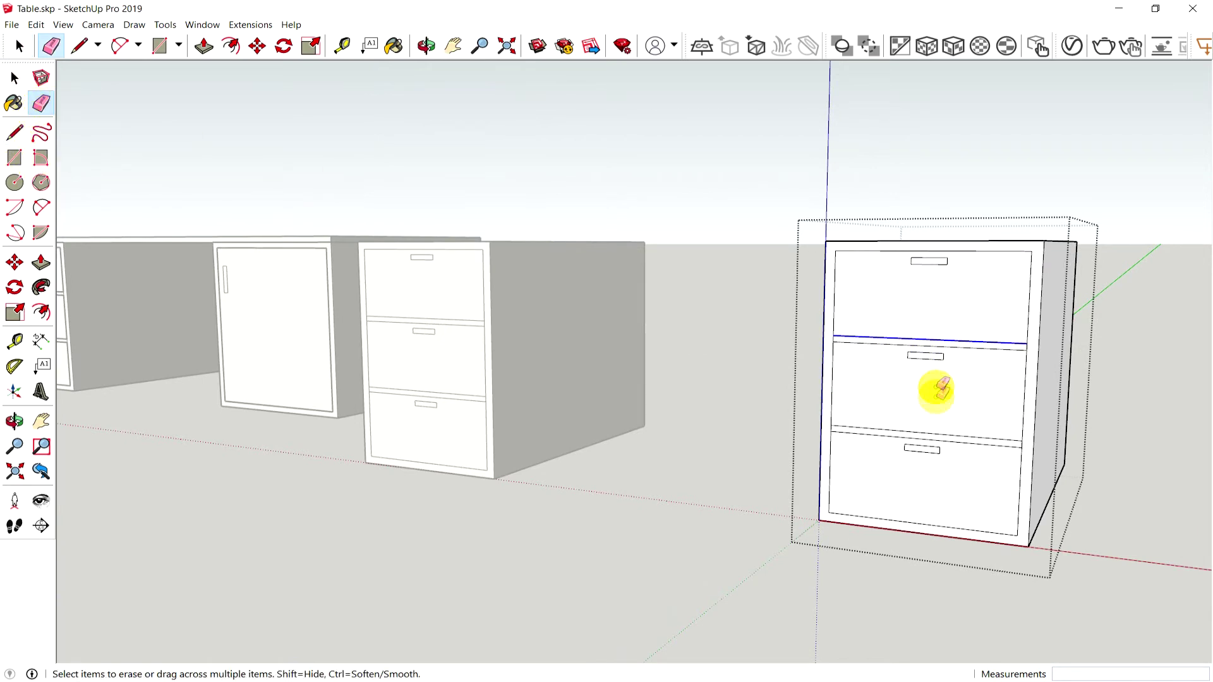
{"action": "left_click", "coordinate": [941, 262]}
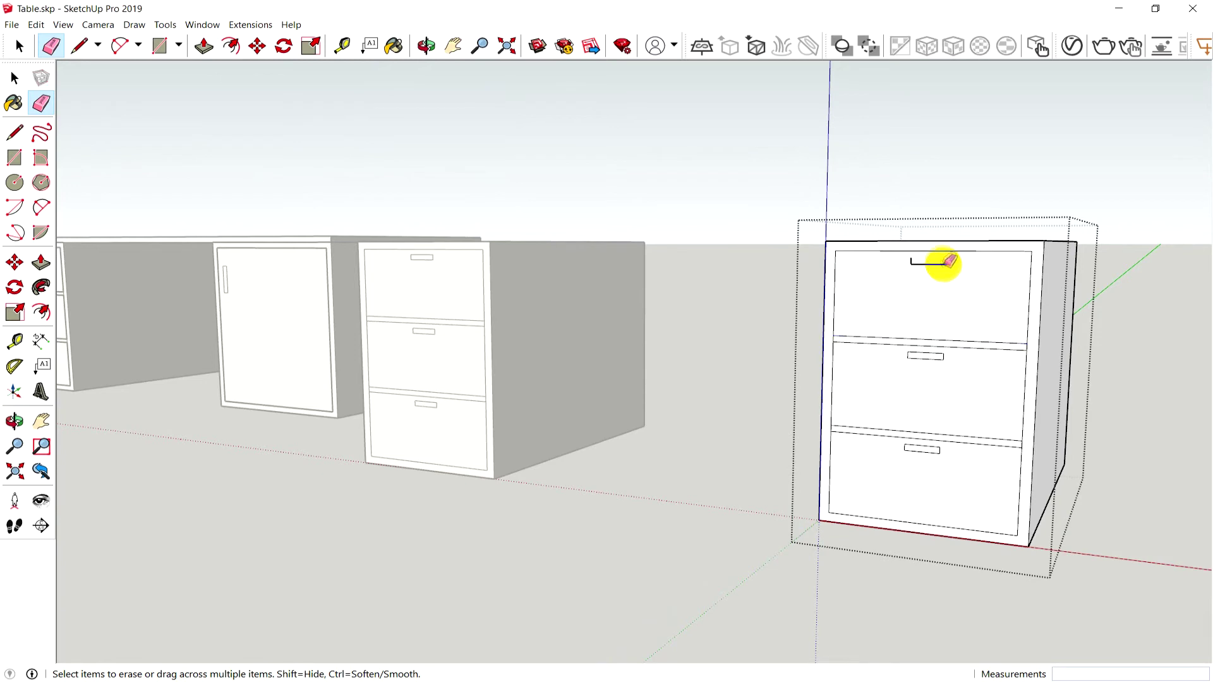
{"action": "left_click", "coordinate": [910, 261]}
Step: Erase both drawer dividers and the remaining middle and bottom handle edges
{"action": "left_click", "coordinate": [915, 339]}
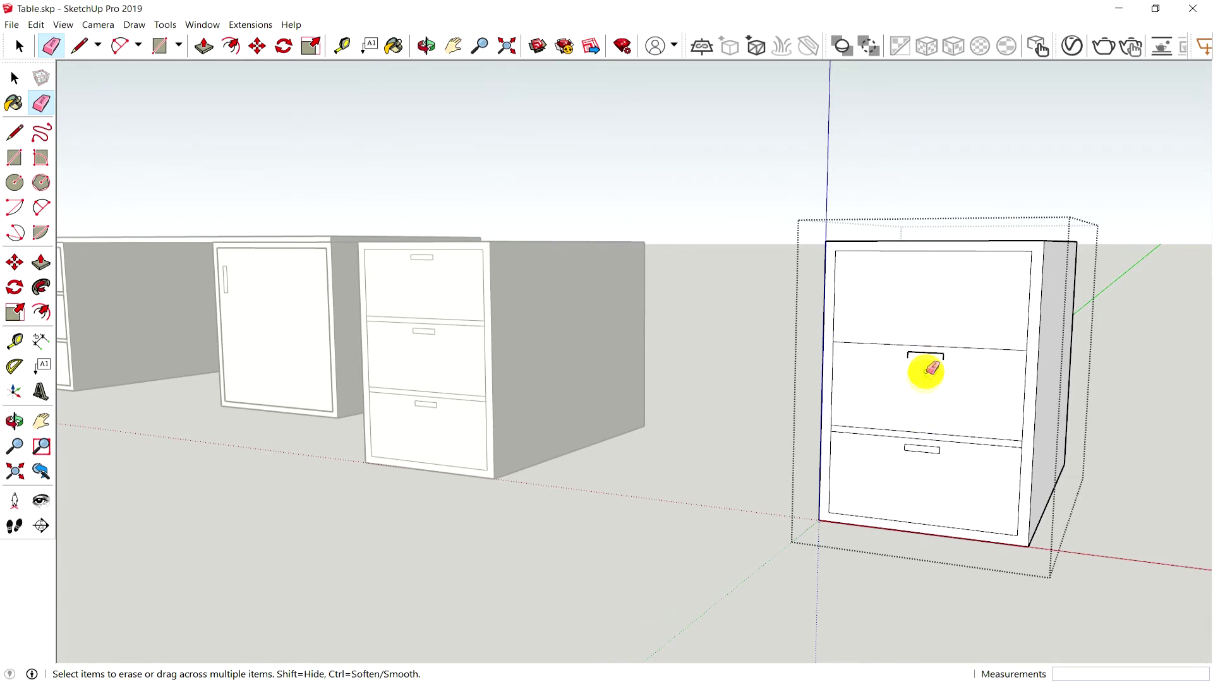
{"action": "left_click", "coordinate": [929, 340]}
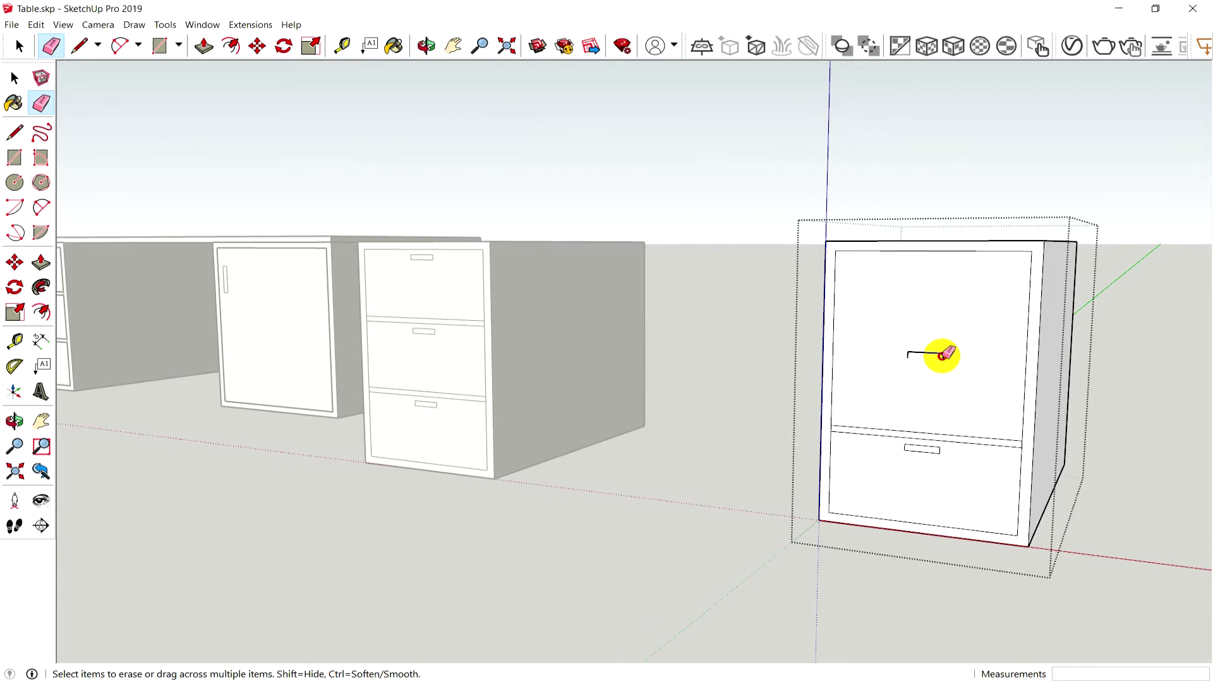
{"action": "left_click", "coordinate": [930, 352]}
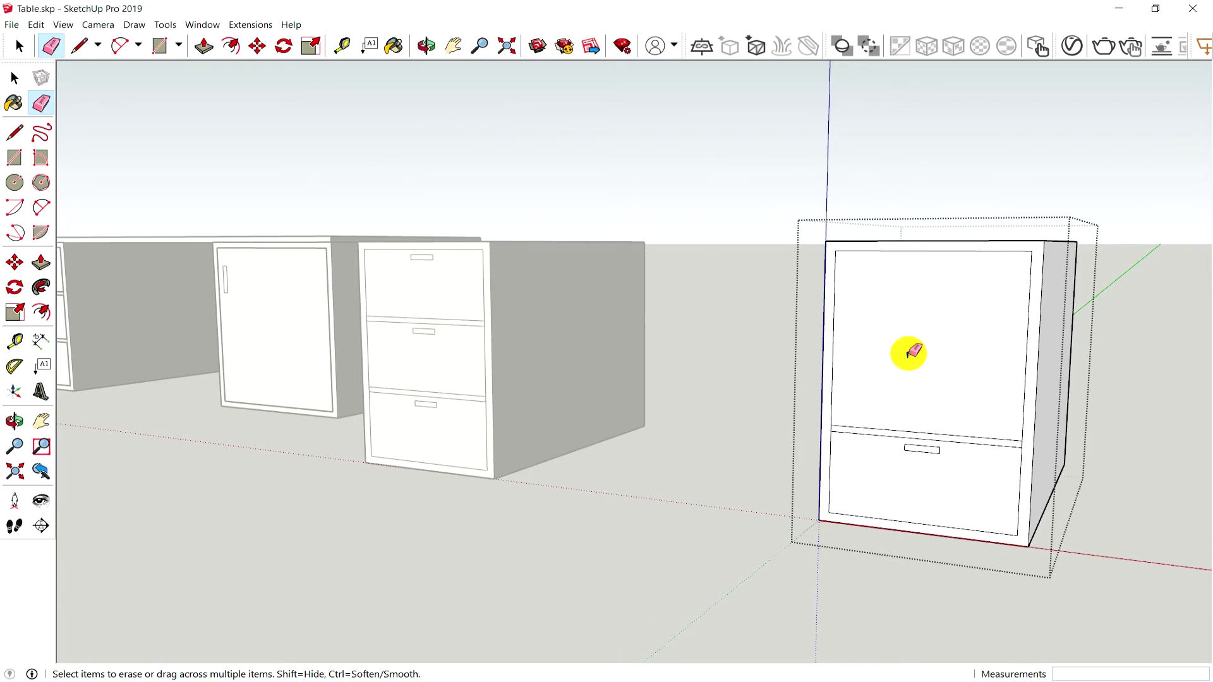
{"action": "left_click", "coordinate": [911, 432]}
{"action": "left_click", "coordinate": [914, 445]}
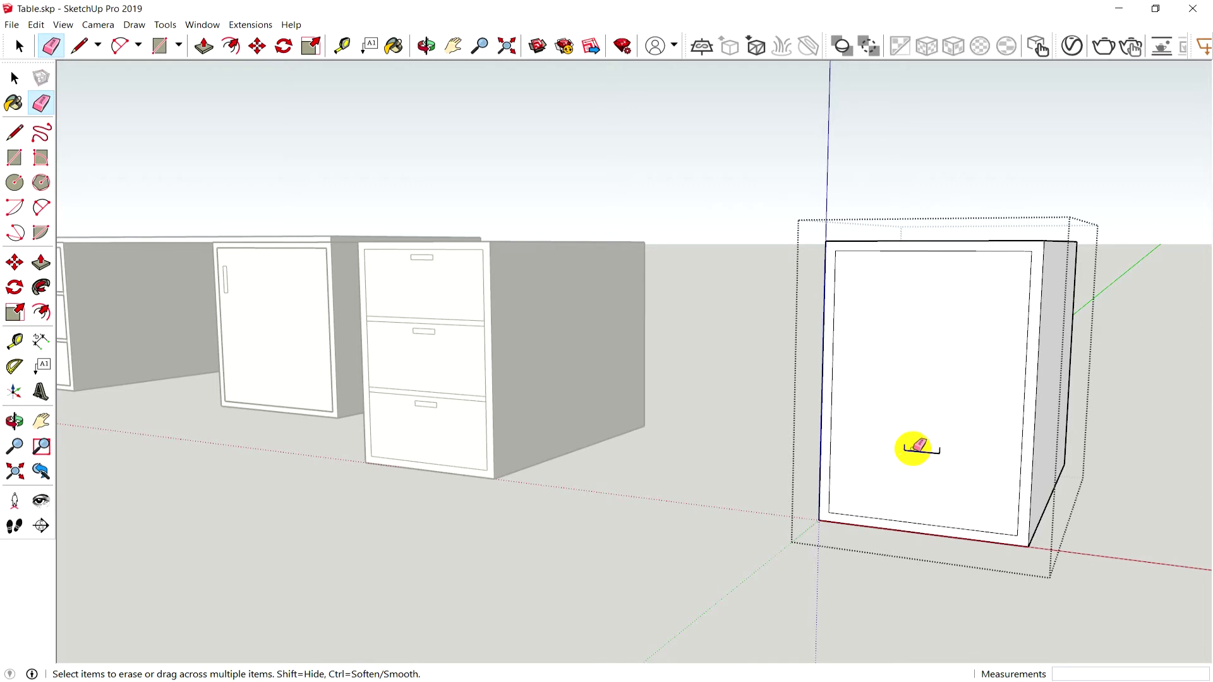
{"action": "left_click", "coordinate": [913, 452]}
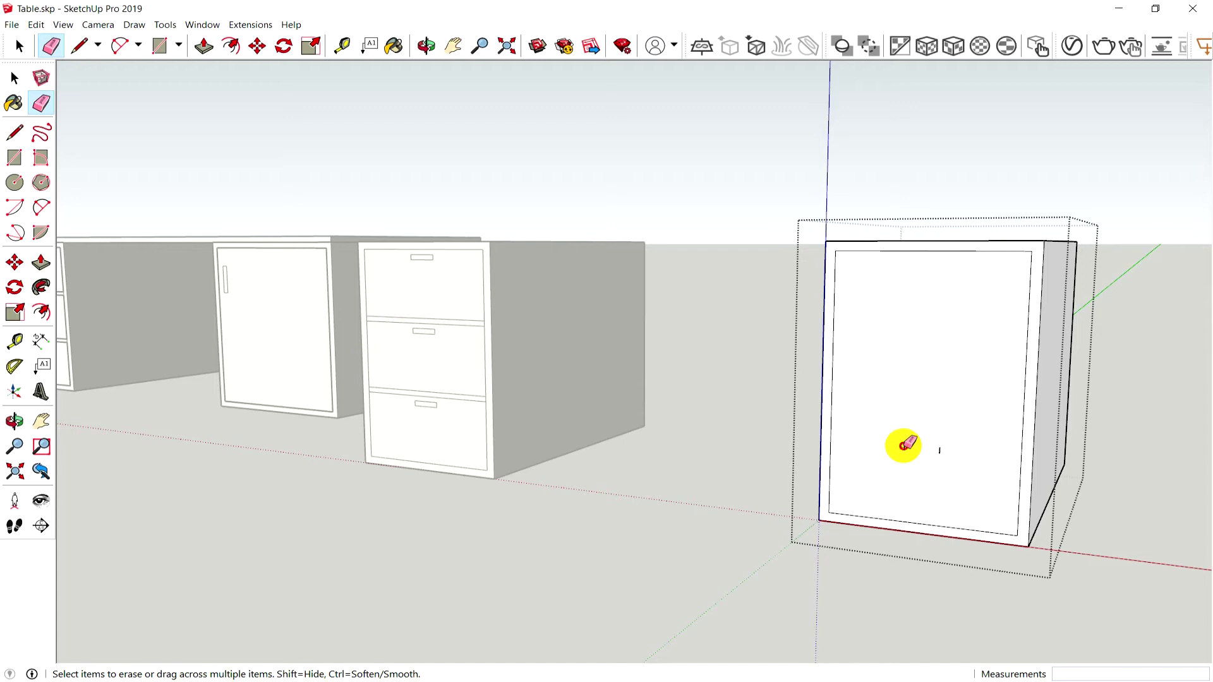
{"action": "left_click_drag", "start_coordinate": [903, 448], "coordinate": [941, 451]}
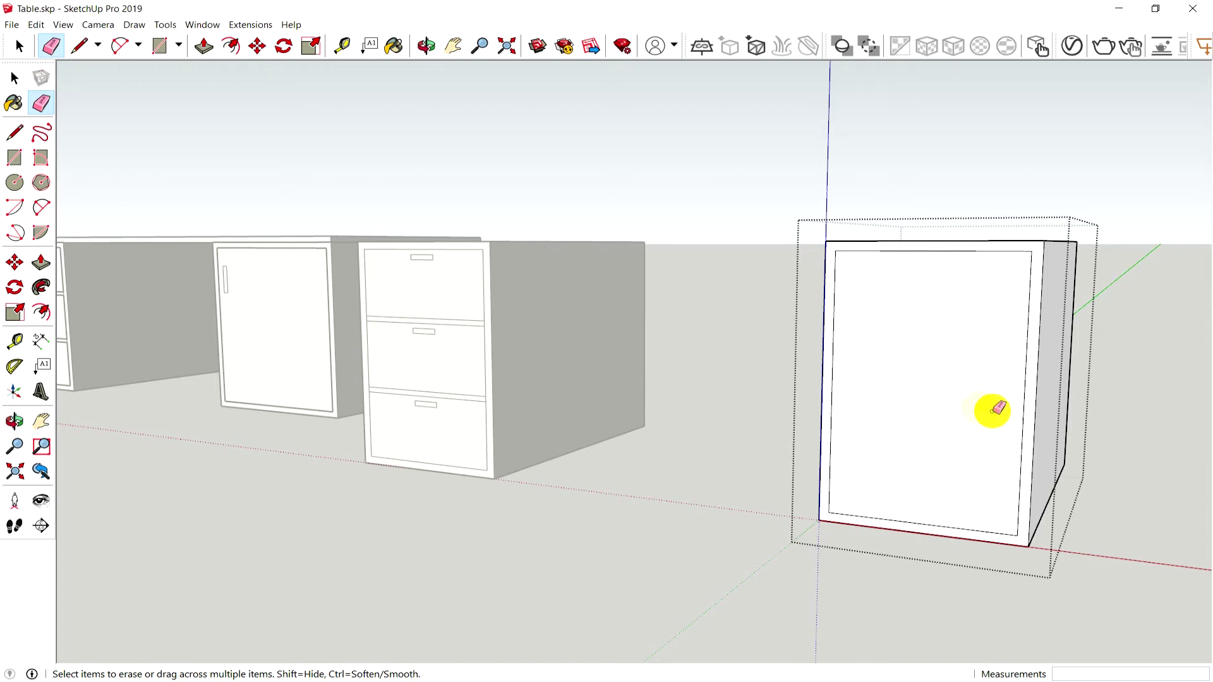
{"action": "middle_click_drag", "start_coordinate": [913, 429], "coordinate": [971, 442]}
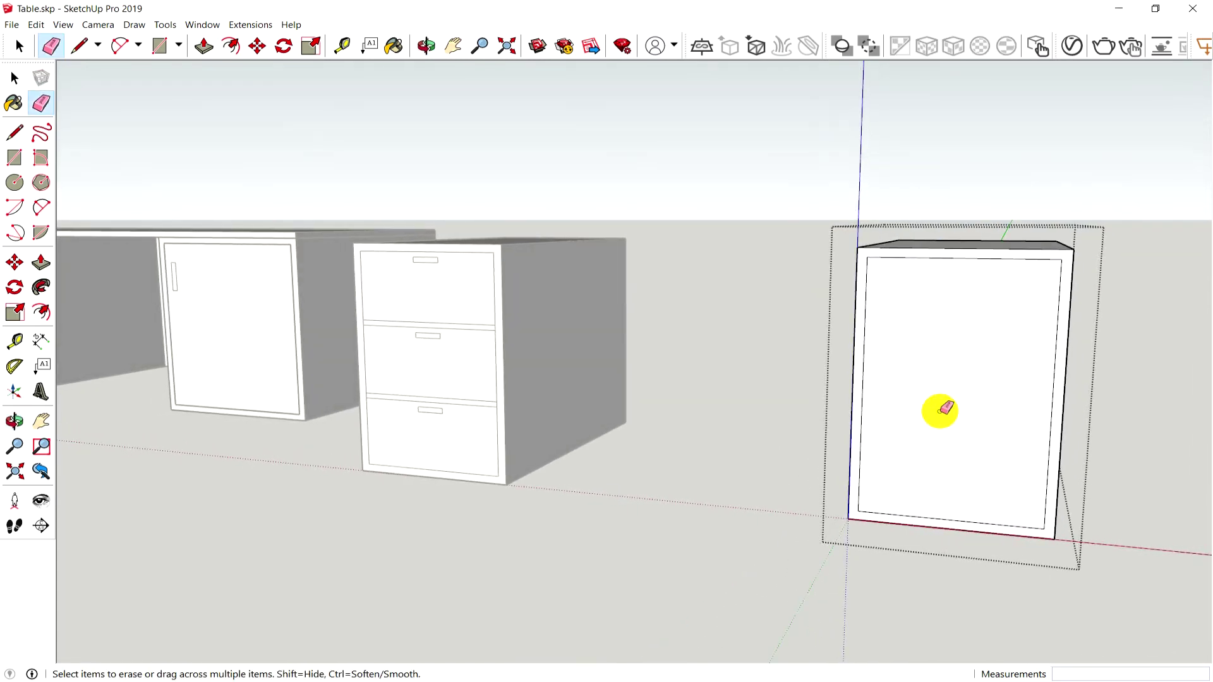
{"action": "left_click", "coordinate": [15, 158]}
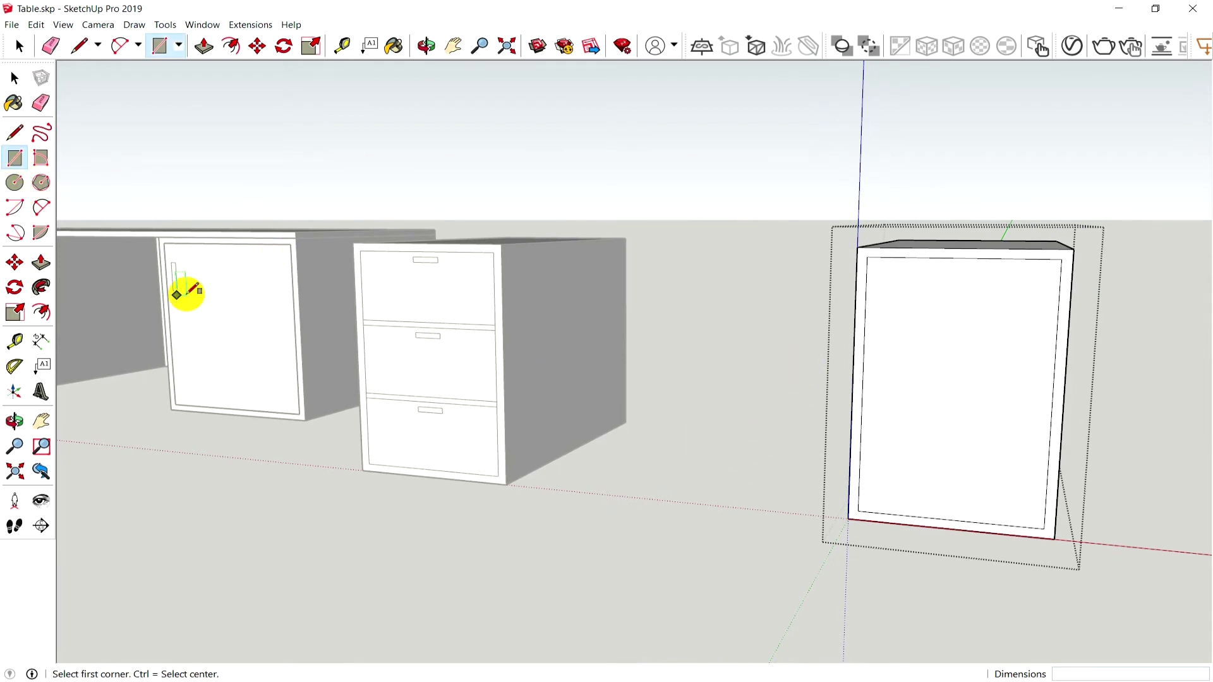
Step: Draw a narrow vertical handle rectangle near the door's left edge
{"action": "left_click", "coordinate": [880, 338]}
{"action": "type", "text": "5,1"}
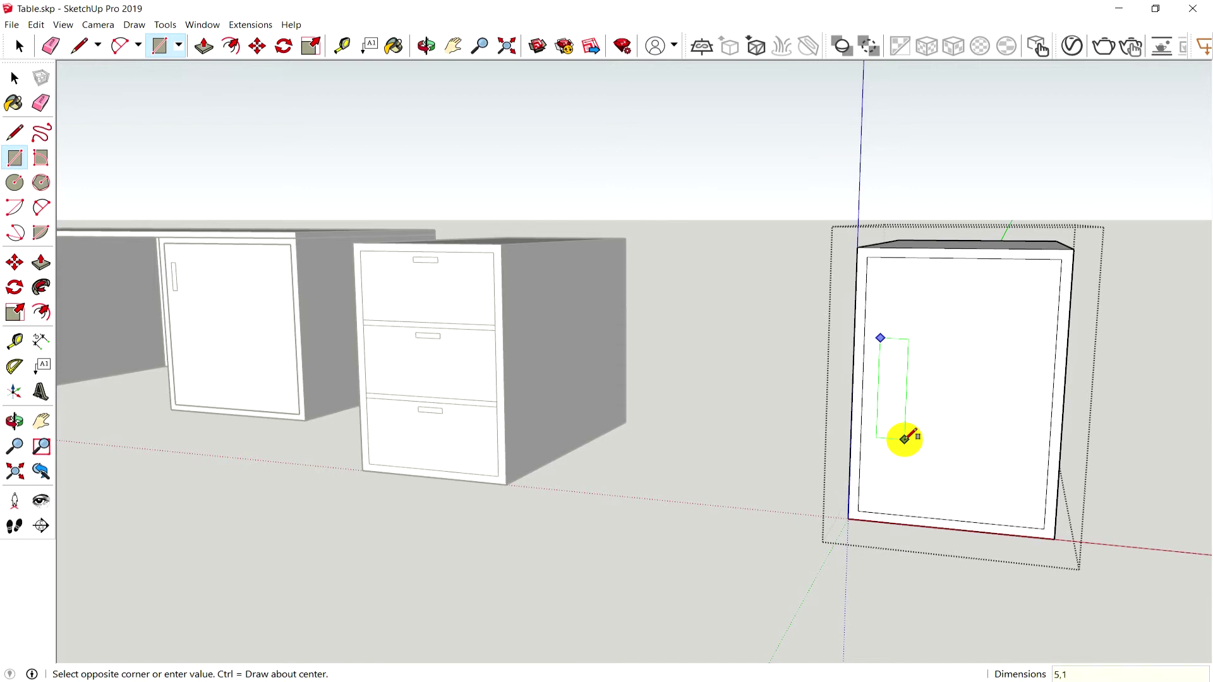
{"action": "left_click", "coordinate": [905, 438]}
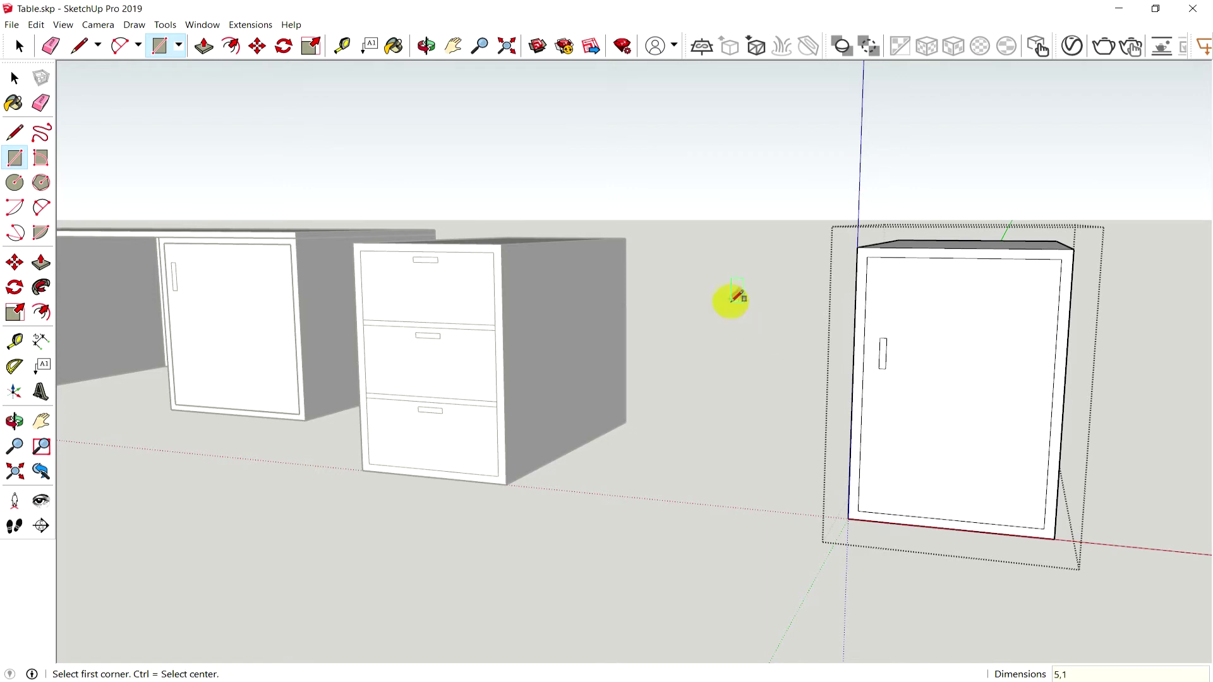
{"action": "left_click", "coordinate": [12, 77]}
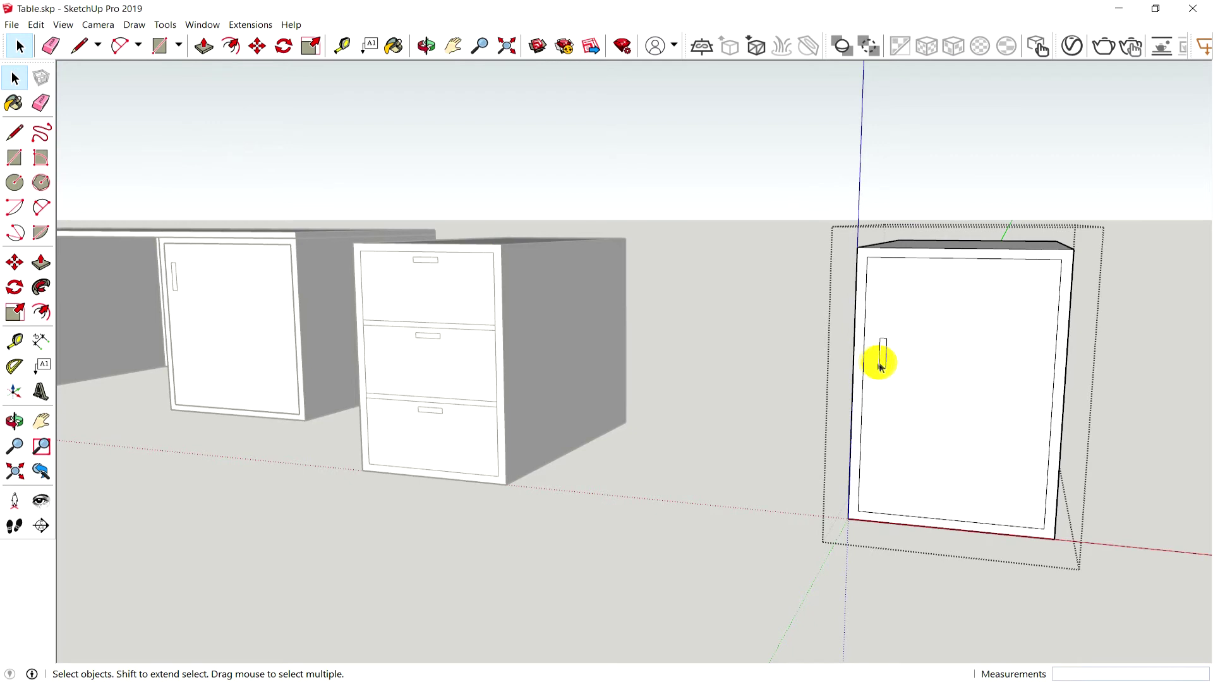
{"action": "left_click", "coordinate": [15, 131]}
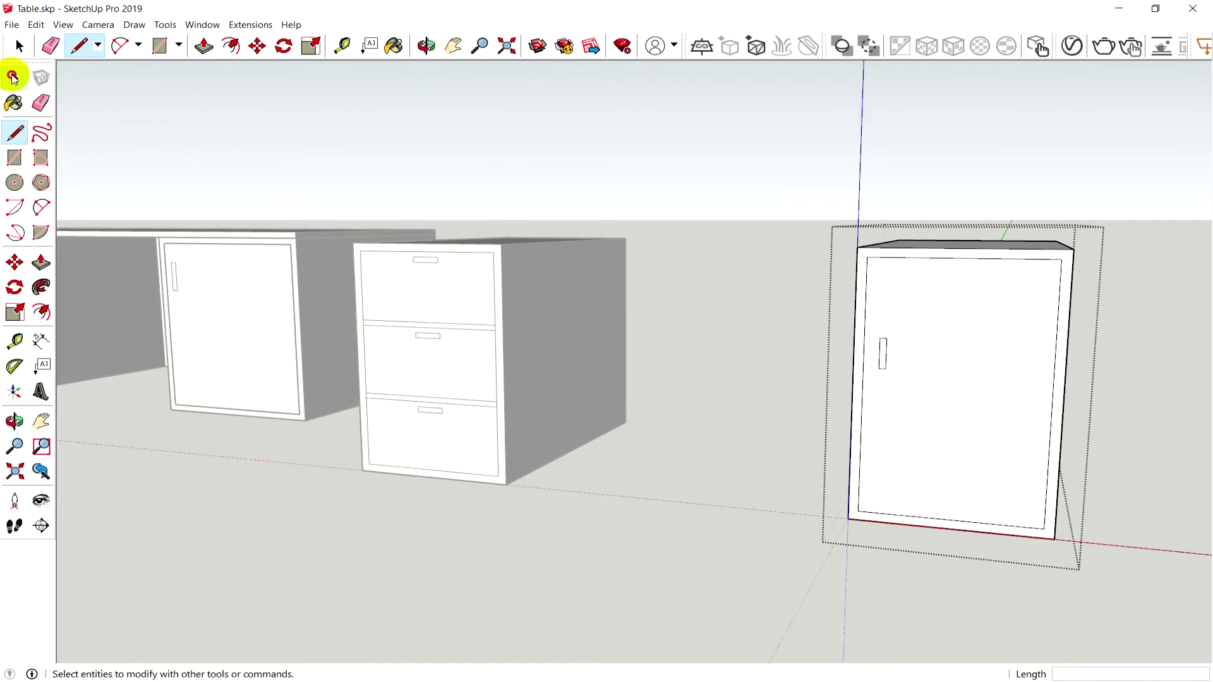
{"action": "left_click", "coordinate": [13, 76]}
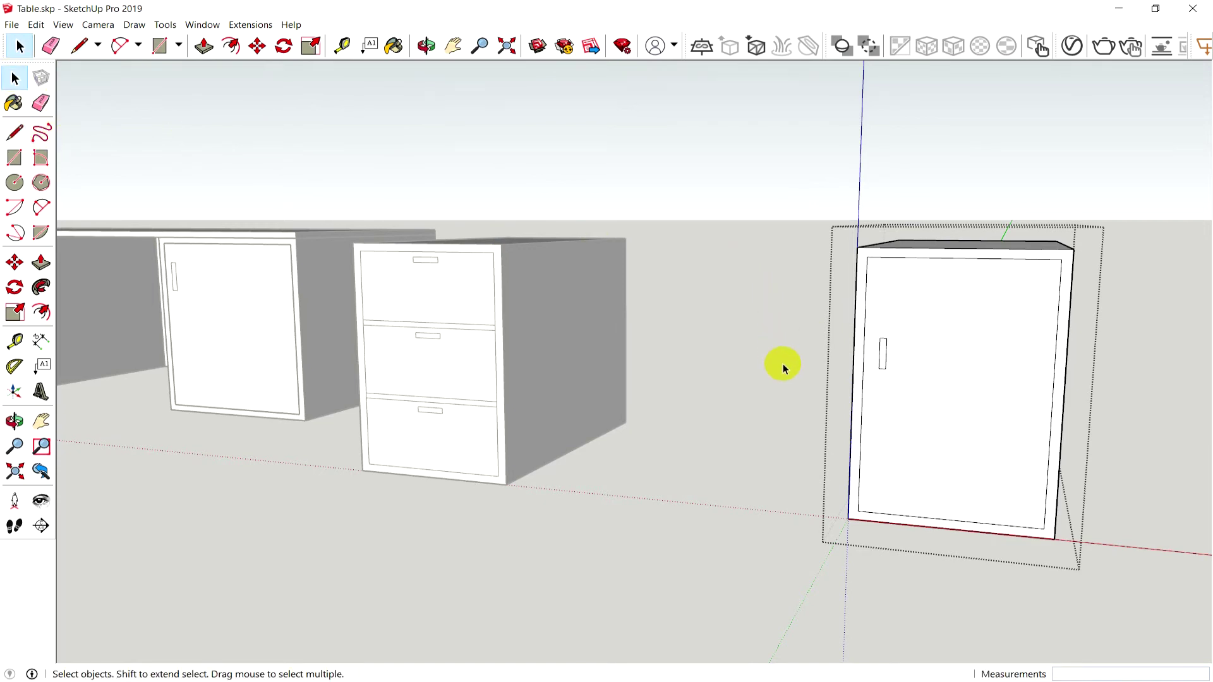
{"action": "left_click", "coordinate": [783, 364]}
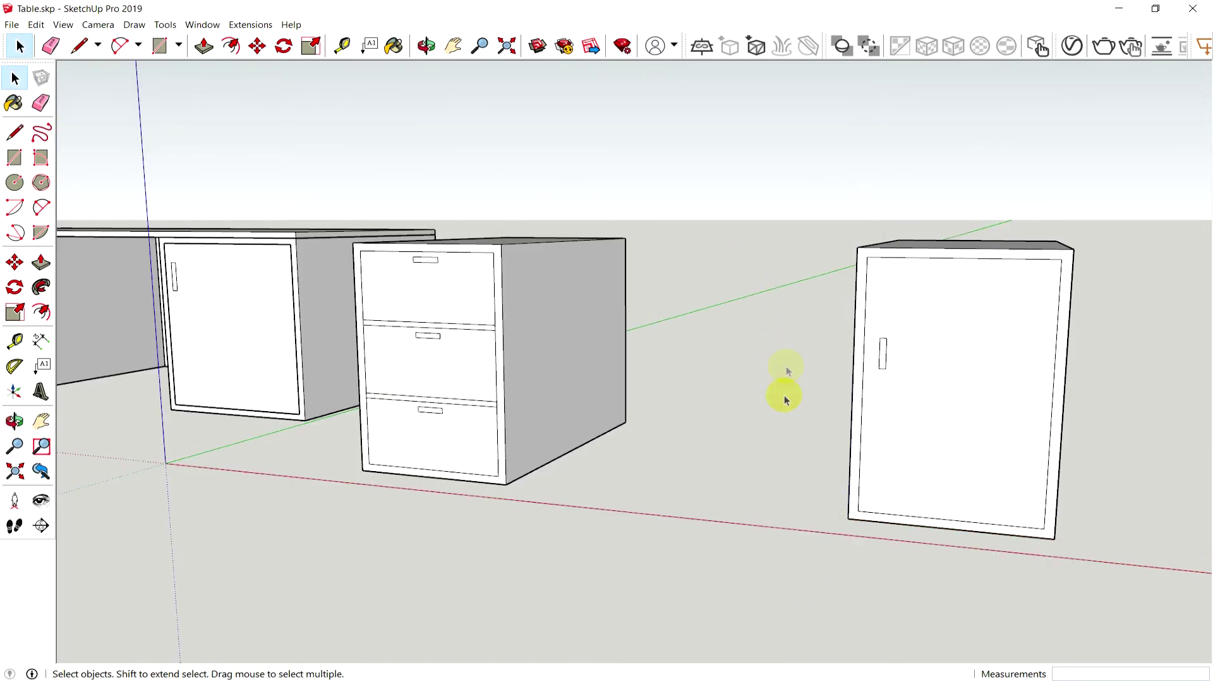
{"action": "scroll", "coordinate": [786, 400], "scroll_direction": "down", "scroll_amount": 2}
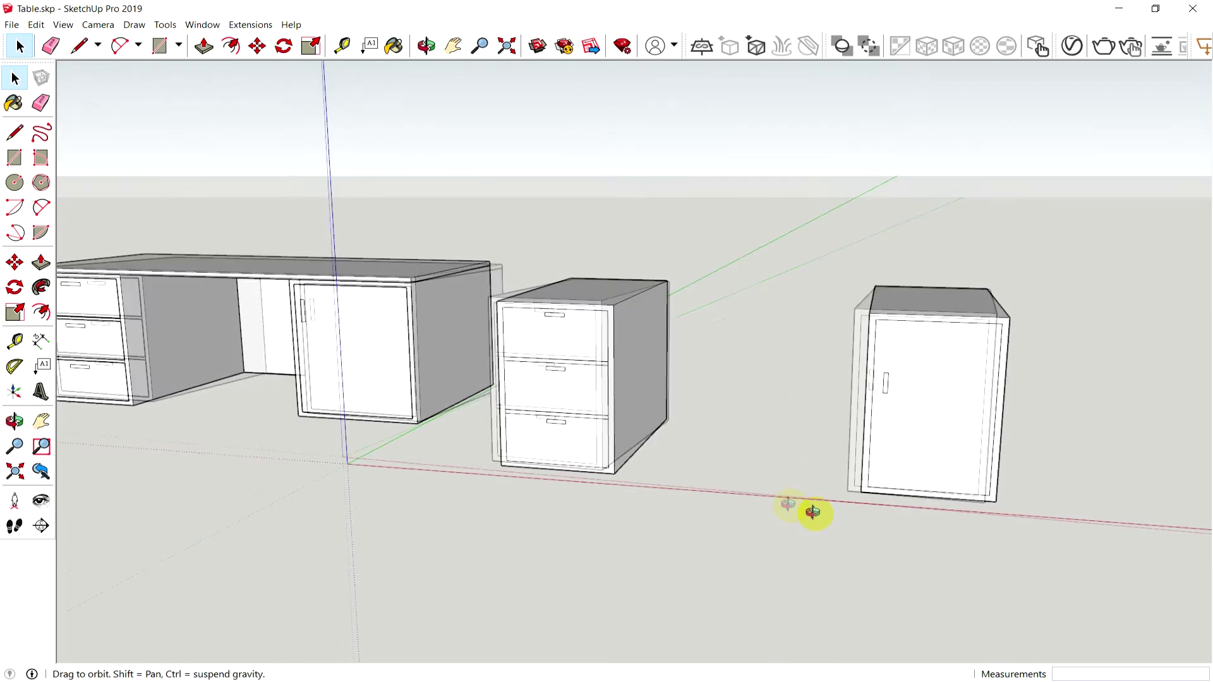
{"action": "middle_click_drag", "start_coordinate": [771, 384], "coordinate": [872, 501]}
{"action": "scroll", "coordinate": [910, 487], "scroll_direction": "down", "scroll_amount": 1}
{"action": "middle_click_drag", "start_coordinate": [950, 511], "coordinate": [908, 510]}
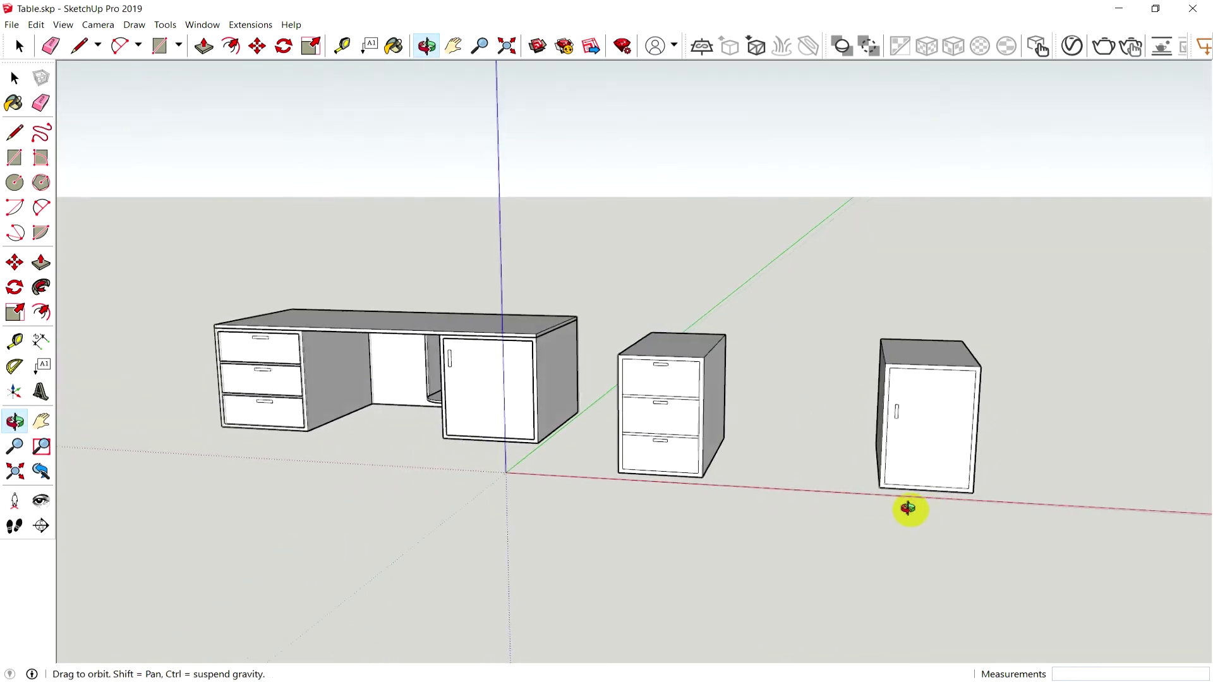
{"action": "scroll", "coordinate": [962, 474], "scroll_direction": "up", "scroll_amount": 2}
{"action": "scroll", "coordinate": [916, 468], "scroll_direction": "up", "scroll_amount": 1}
{"action": "scroll", "coordinate": [917, 467], "scroll_direction": "down", "scroll_amount": 1}
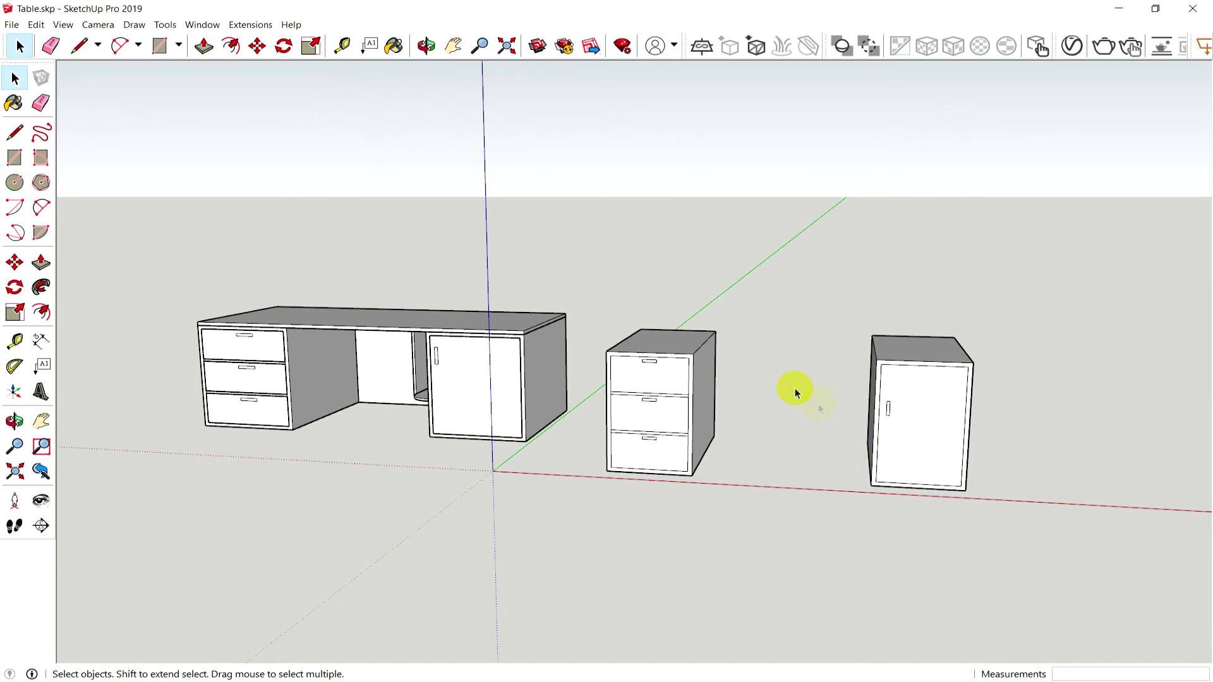
{"action": "mouse_move", "coordinate": [851, 475]}
{"action": "middle_mouse_down"}
{"action": "mouse_move", "coordinate": [842, 495]}
{"action": "mouse_move", "coordinate": [878, 517]}
{"action": "middle_mouse_up"}
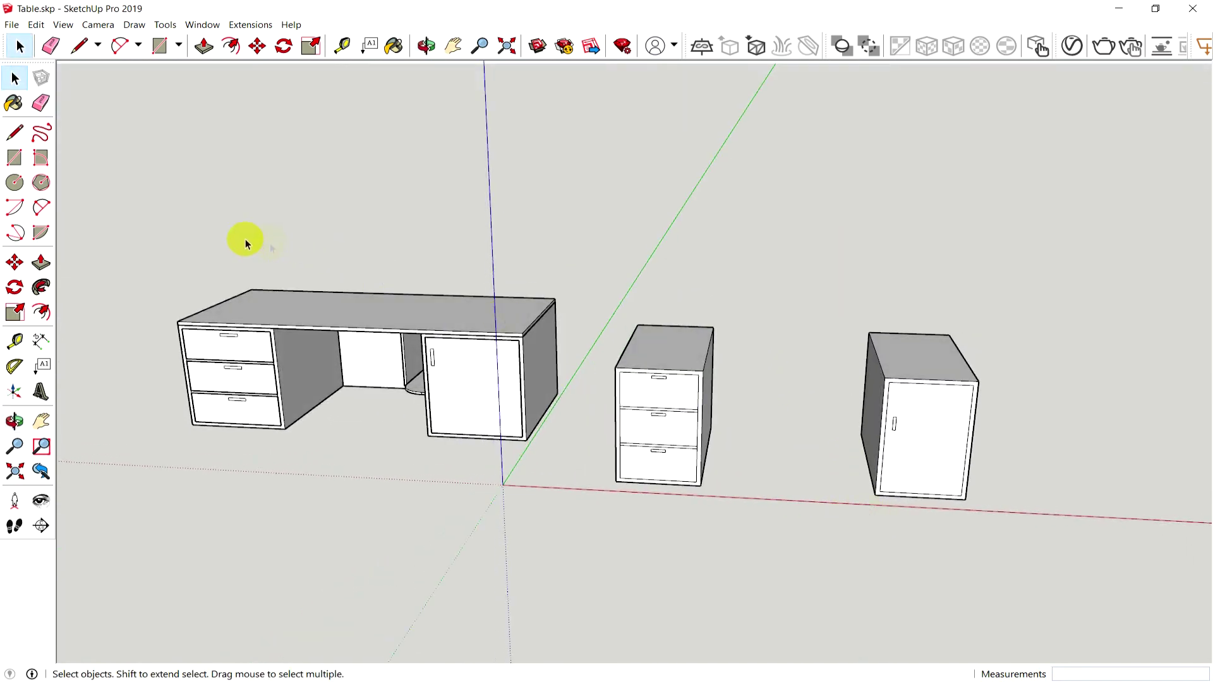
{"action": "left_click", "coordinate": [14, 135]}
Step: Draw a 120 × 60 cm desktop across both cabinet tops and raise it 1.5 cm
{"action": "left_click", "coordinate": [14, 158]}
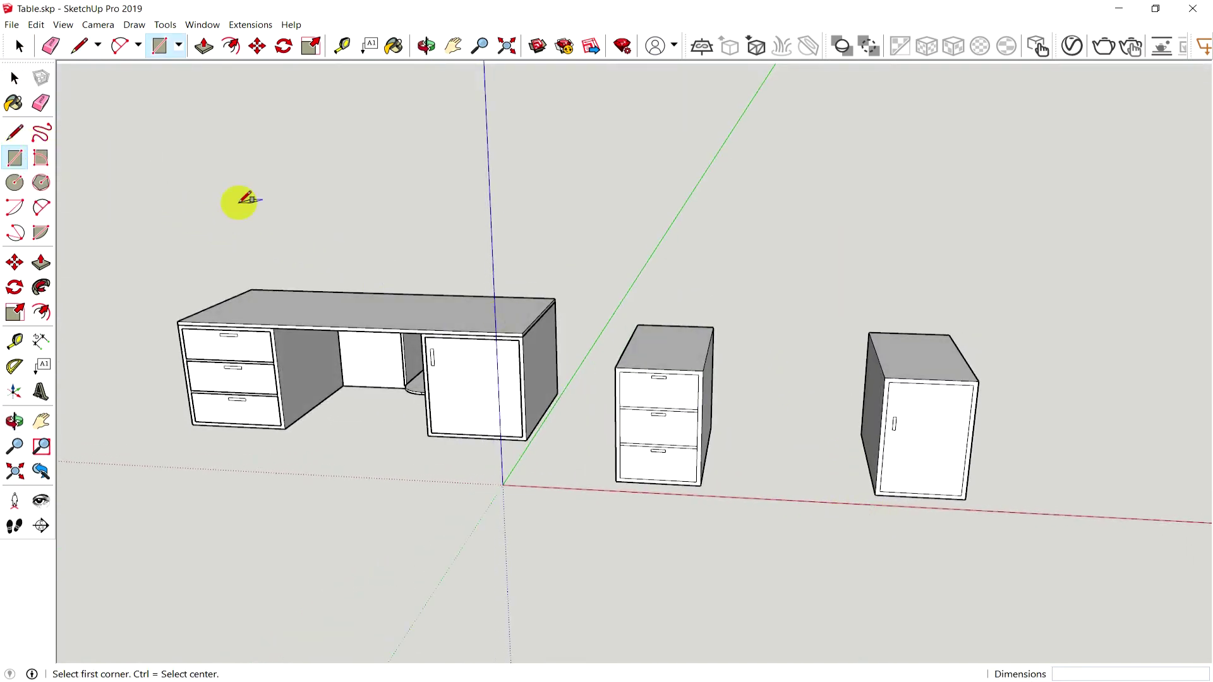
{"action": "left_click", "coordinate": [637, 326]}
{"action": "left_click", "coordinate": [978, 382]}
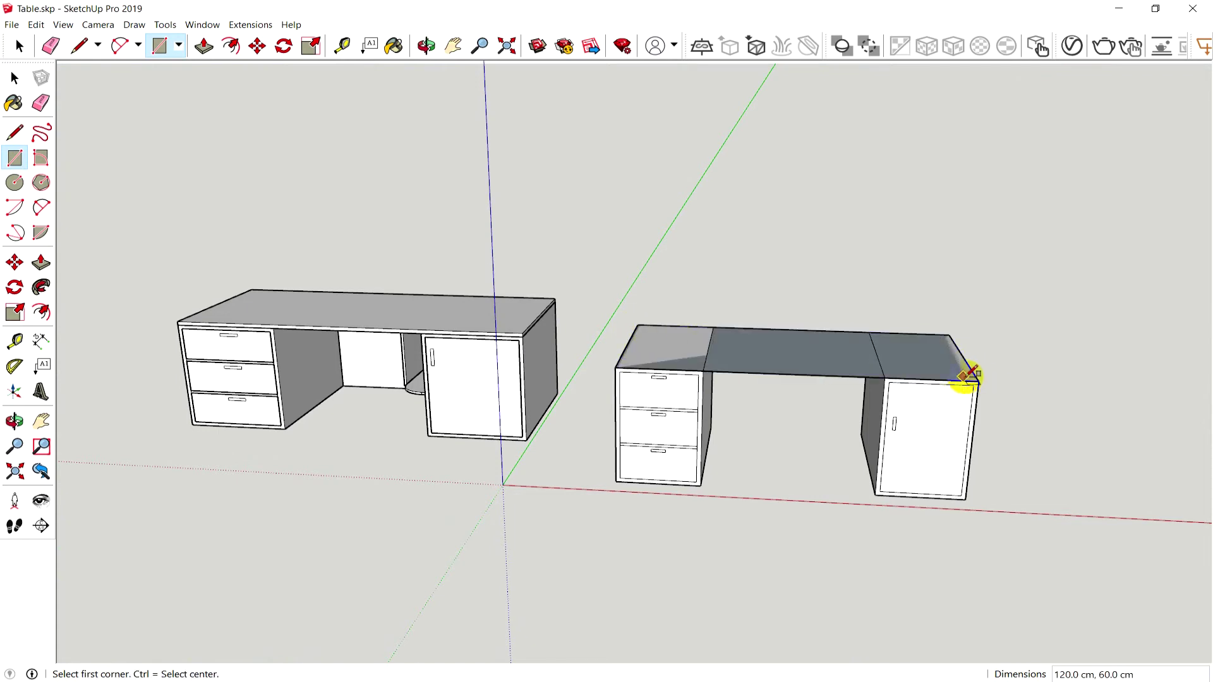
{"action": "left_click", "coordinate": [41, 262]}
{"action": "left_click_drag", "start_coordinate": [731, 355], "coordinate": [751, 352]}
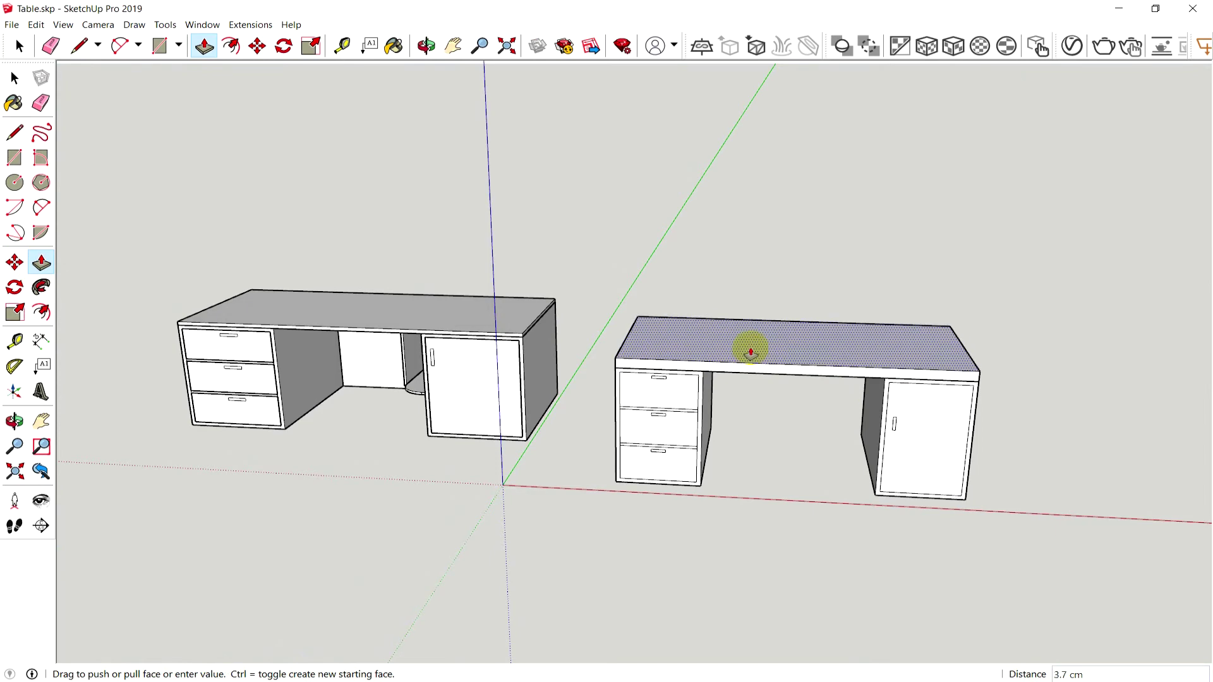
{"action": "key", "text": "Return"}
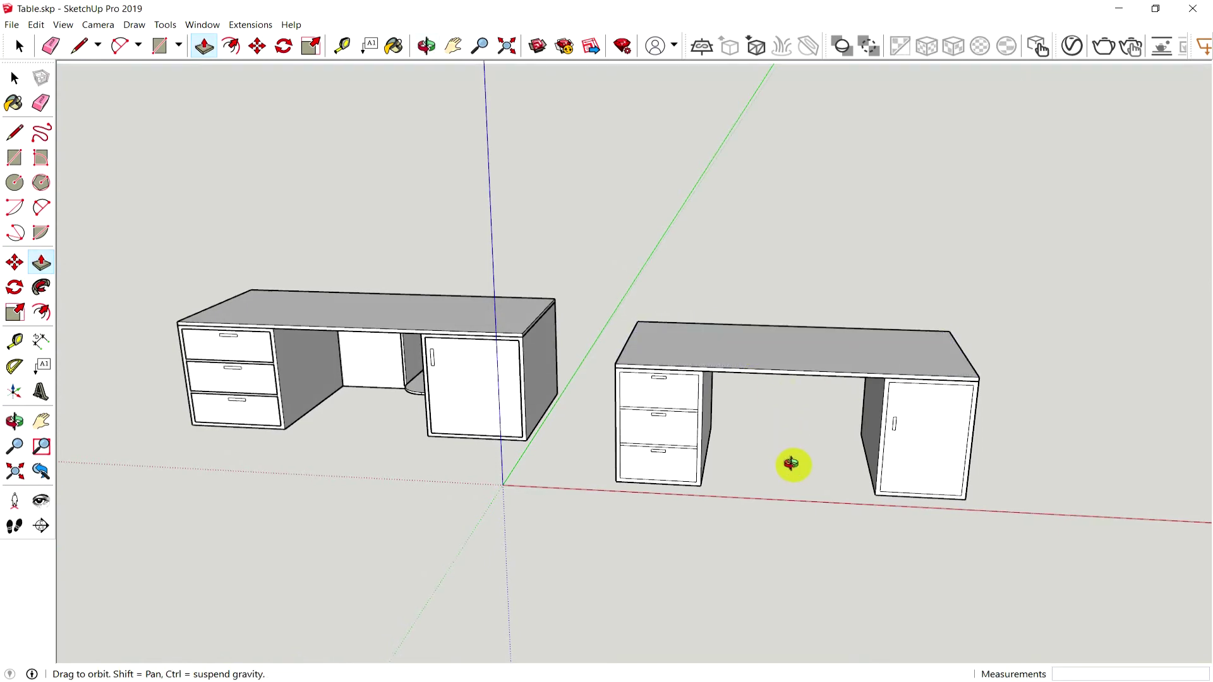
Step: Orbit around the new desk to inspect it from the front, underneath and back
{"action": "middle_click_drag", "start_coordinate": [790, 461], "coordinate": [806, 377]}
{"action": "scroll", "coordinate": [807, 374], "scroll_direction": "up", "scroll_amount": 3}
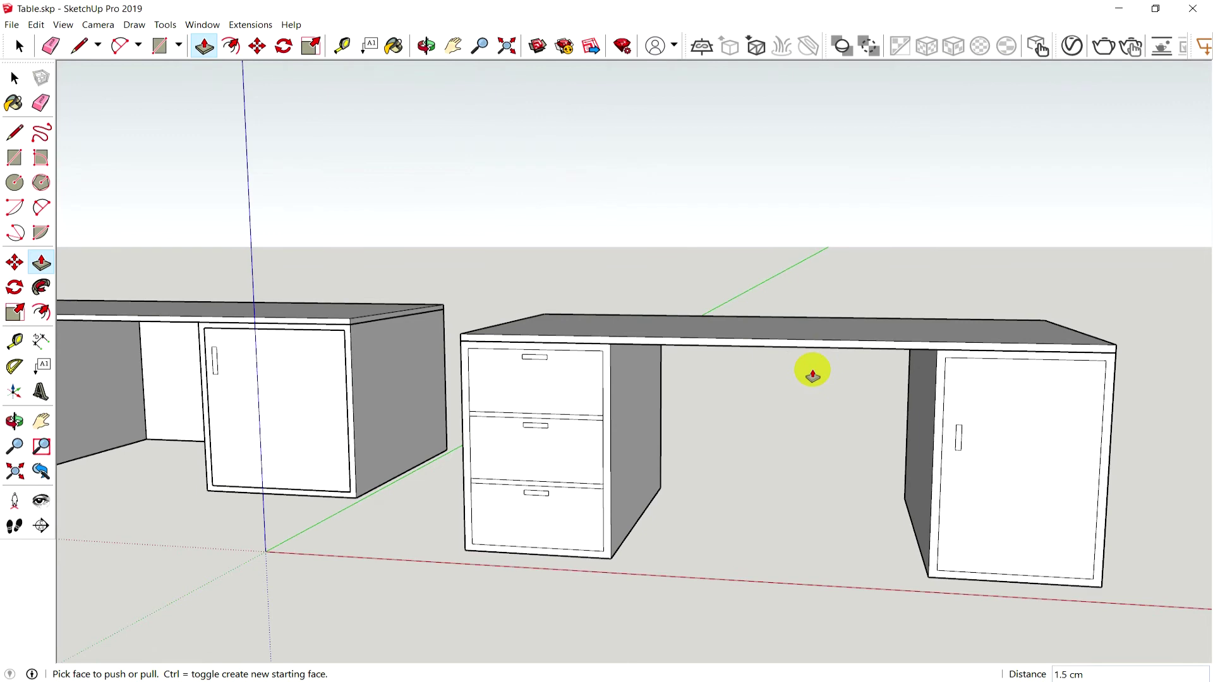
{"action": "middle_click_drag", "start_coordinate": [786, 401], "coordinate": [770, 420]}
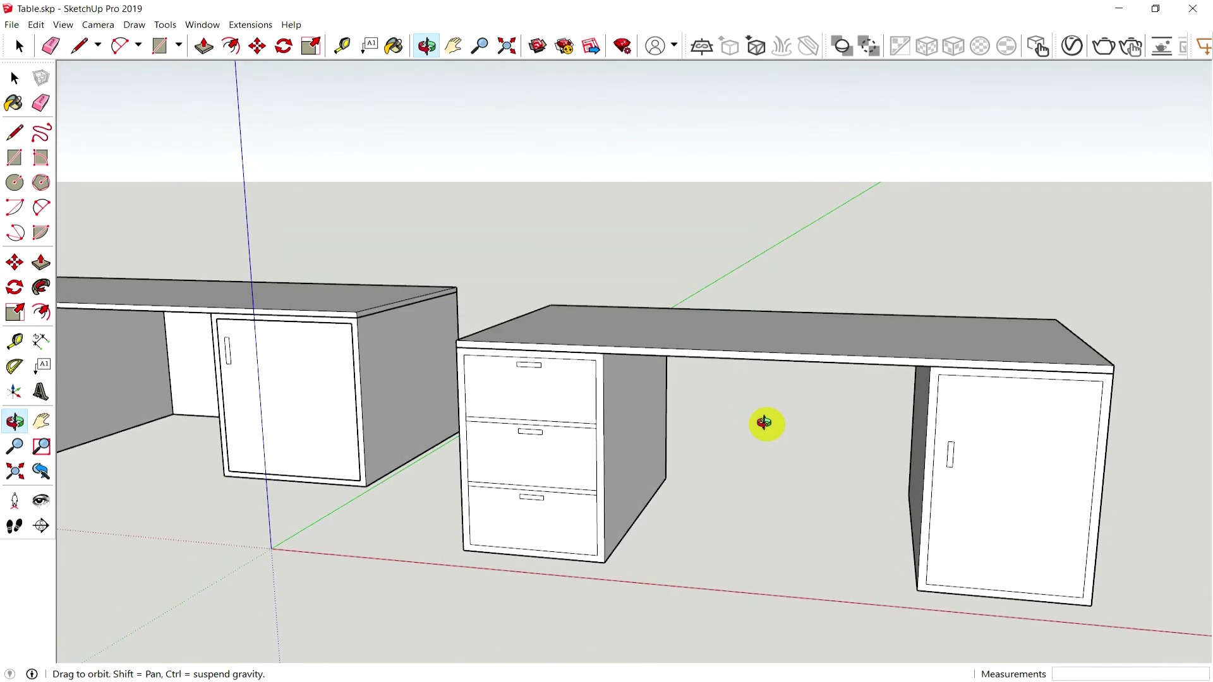
{"action": "left_click", "coordinate": [14, 78]}
{"action": "mouse_move", "coordinate": [733, 487]}
{"action": "middle_mouse_down"}
{"action": "mouse_move", "coordinate": [619, 459]}
{"action": "mouse_move", "coordinate": [195, 458]}
{"action": "mouse_move", "coordinate": [601, 514]}
{"action": "mouse_move", "coordinate": [259, 483]}
{"action": "mouse_move", "coordinate": [555, 450]}
{"action": "middle_mouse_up"}
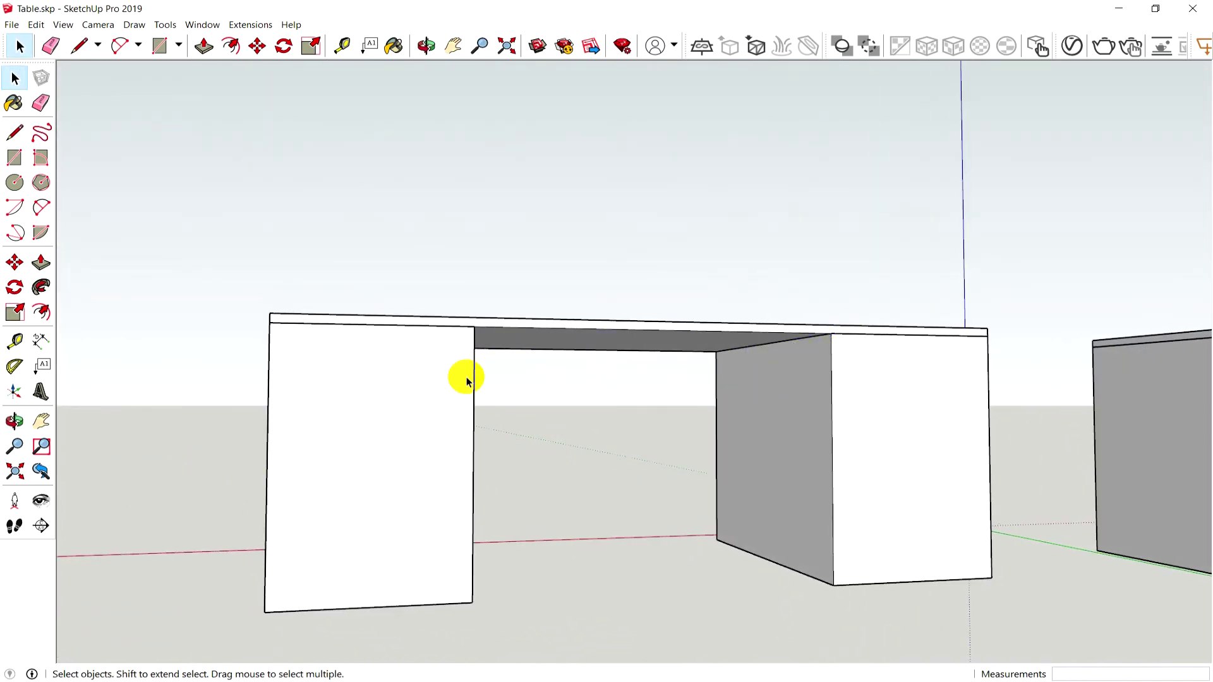
Step: Draw a 60 × 45 cm rectangle across the back gap and push it 1.5 cm thick
{"action": "left_click", "coordinate": [14, 156]}
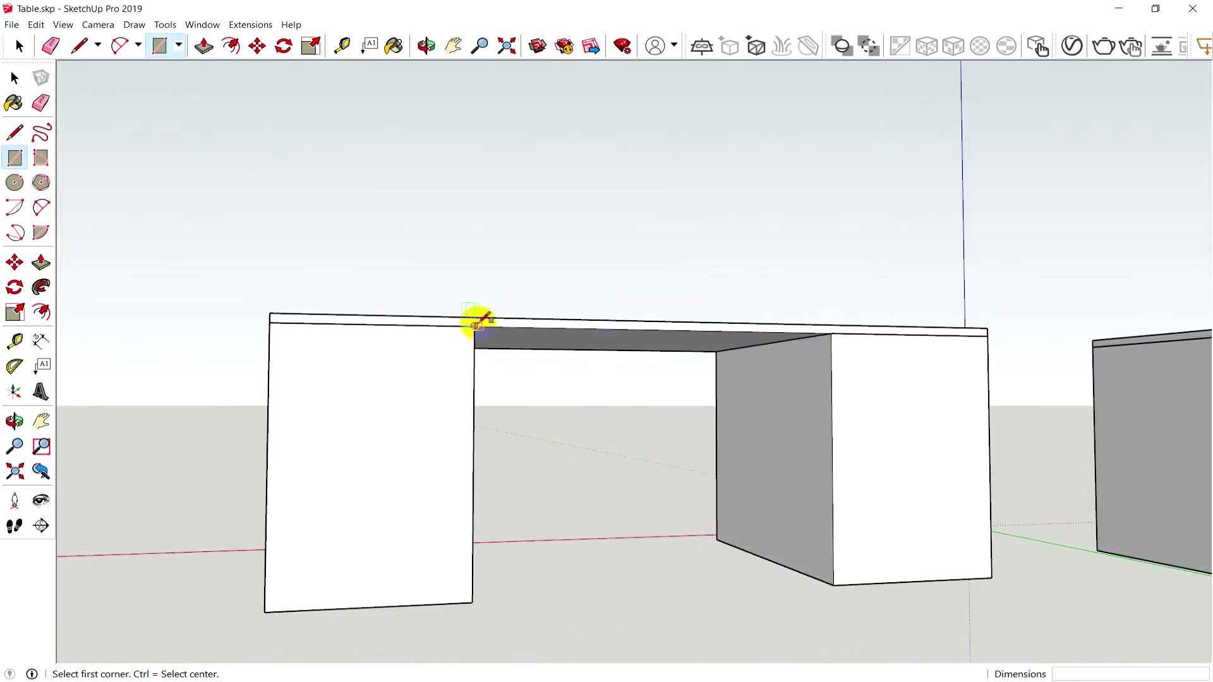
{"action": "left_click", "coordinate": [475, 326]}
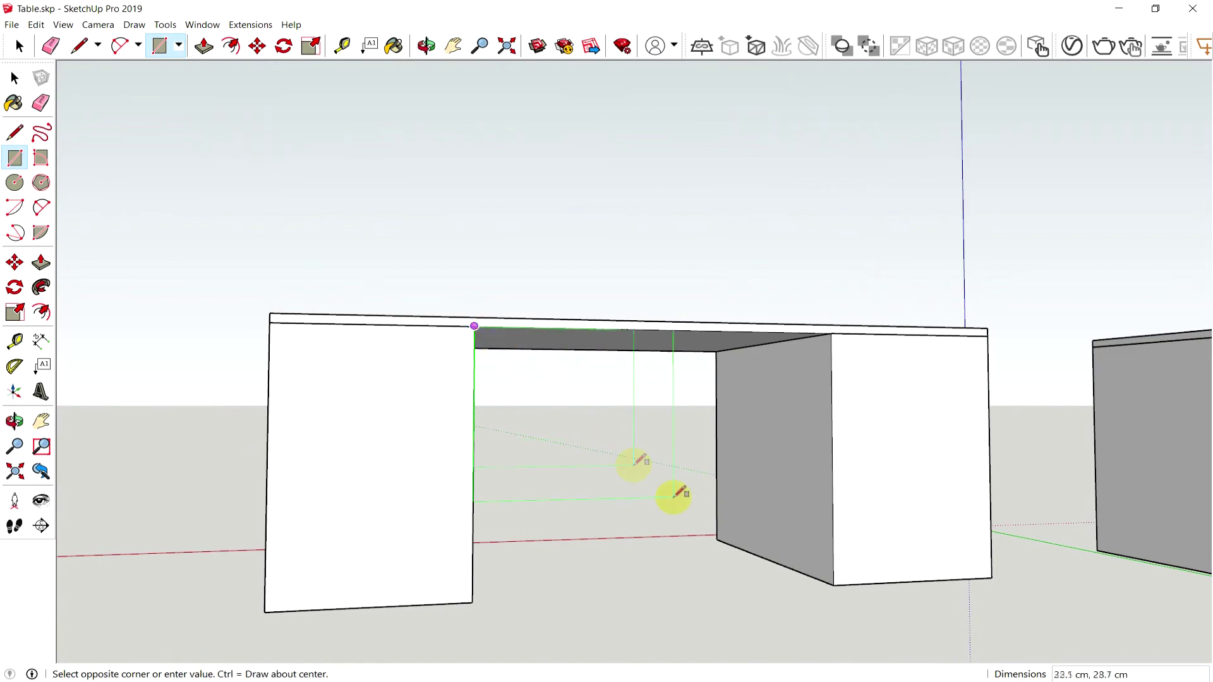
{"action": "left_click", "coordinate": [834, 585]}
{"action": "mouse_move", "coordinate": [243, 400]}
{"action": "middle_mouse_down"}
{"action": "mouse_move", "coordinate": [480, 457]}
{"action": "mouse_move", "coordinate": [1204, 495]}
{"action": "mouse_move", "coordinate": [1199, 461]}
{"action": "mouse_move", "coordinate": [632, 533]}
{"action": "mouse_move", "coordinate": [690, 526]}
{"action": "mouse_move", "coordinate": [655, 514]}
{"action": "mouse_move", "coordinate": [672, 520]}
{"action": "mouse_move", "coordinate": [628, 530]}
{"action": "mouse_move", "coordinate": [640, 528]}
{"action": "middle_mouse_up"}
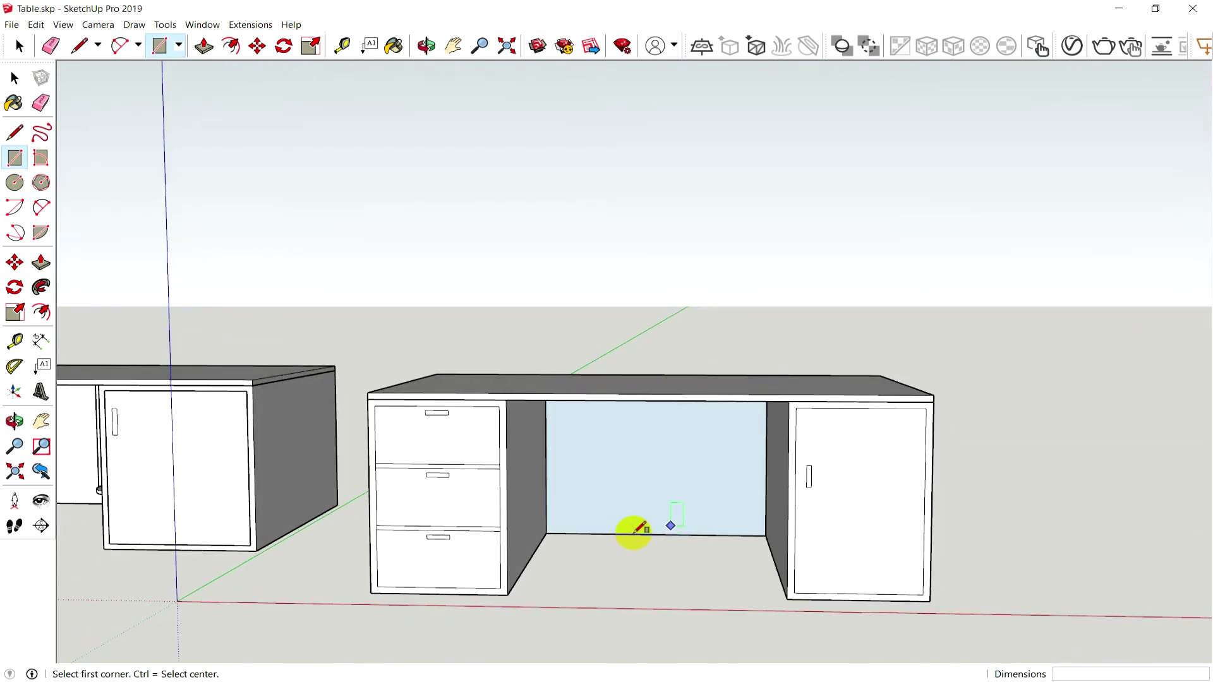
{"action": "left_click", "coordinate": [40, 262]}
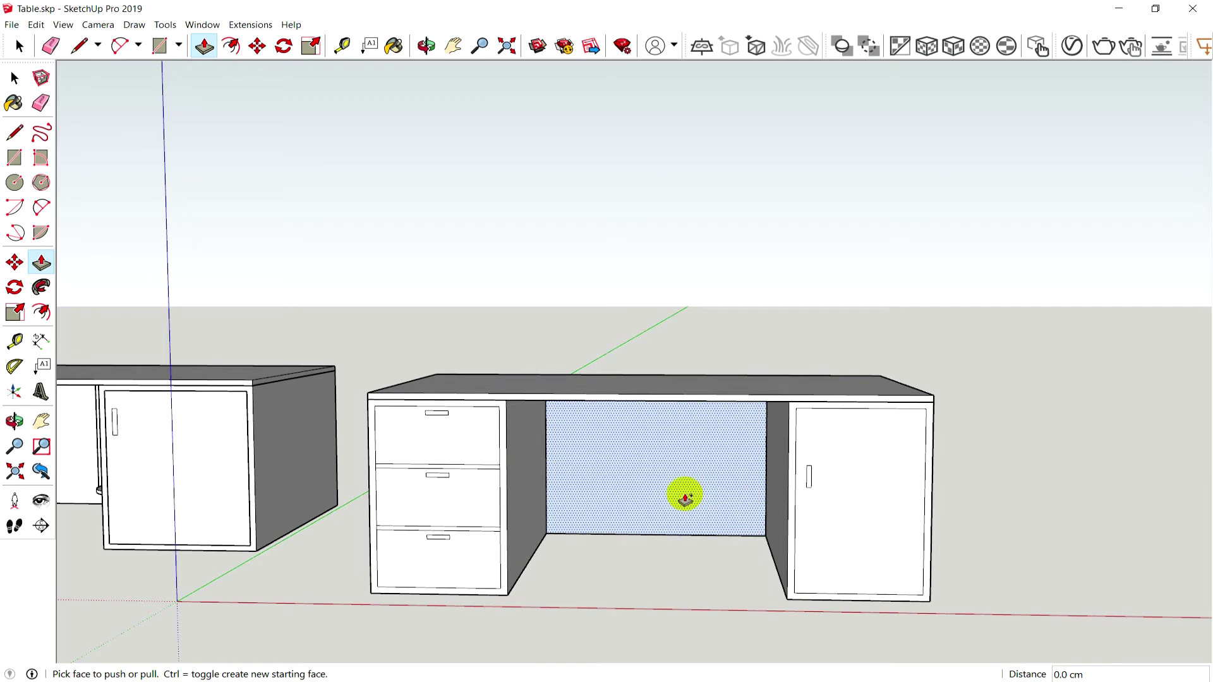
{"action": "left_click", "coordinate": [687, 497]}
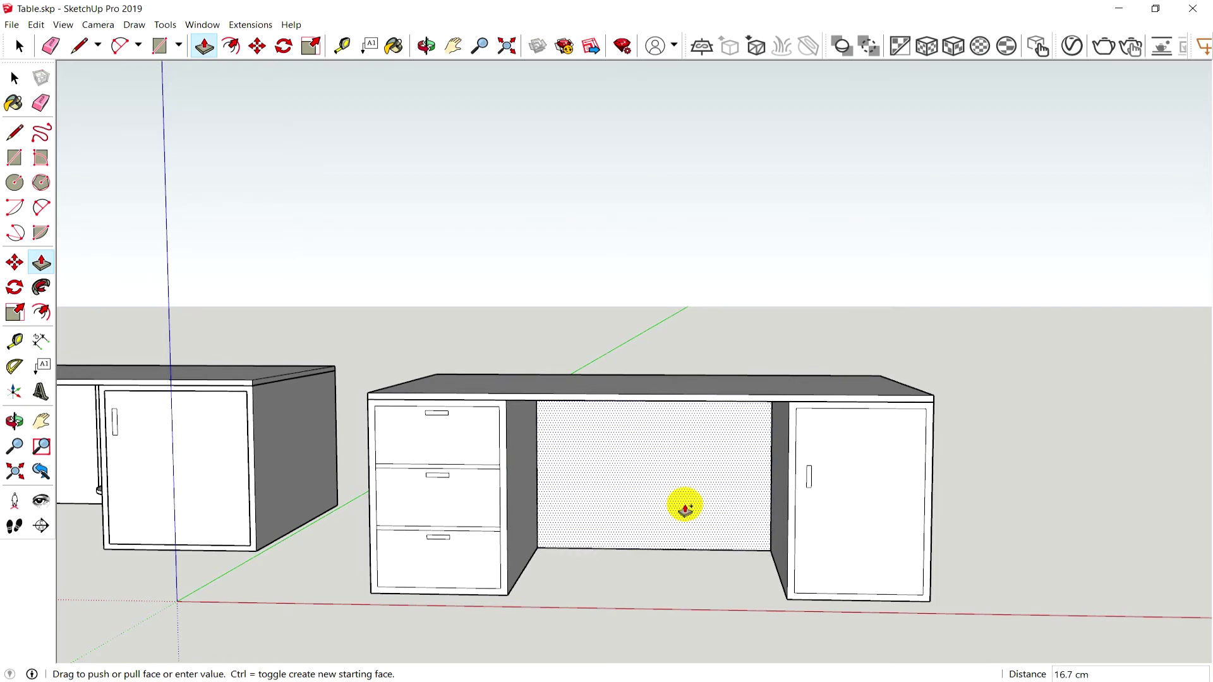
{"action": "type", "text": "1.5"}
{"action": "key", "text": "Return"}
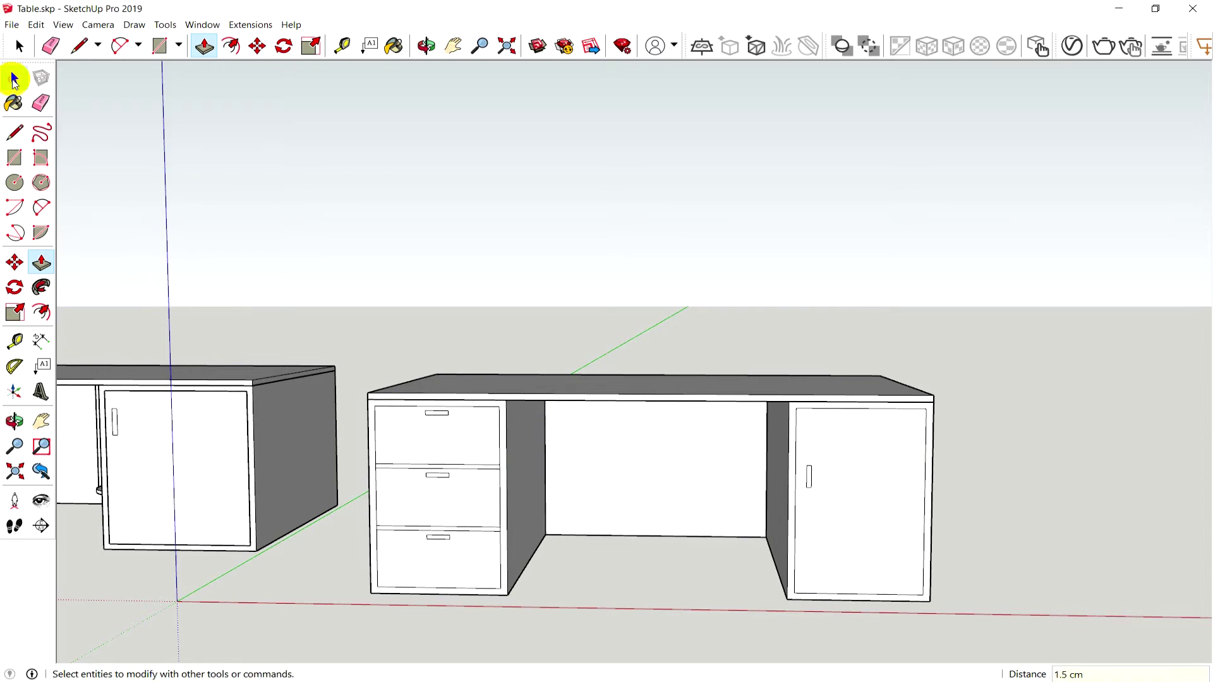
{"action": "left_click", "coordinate": [15, 78]}
{"action": "middle_click_drag", "start_coordinate": [674, 504], "coordinate": [639, 524]}
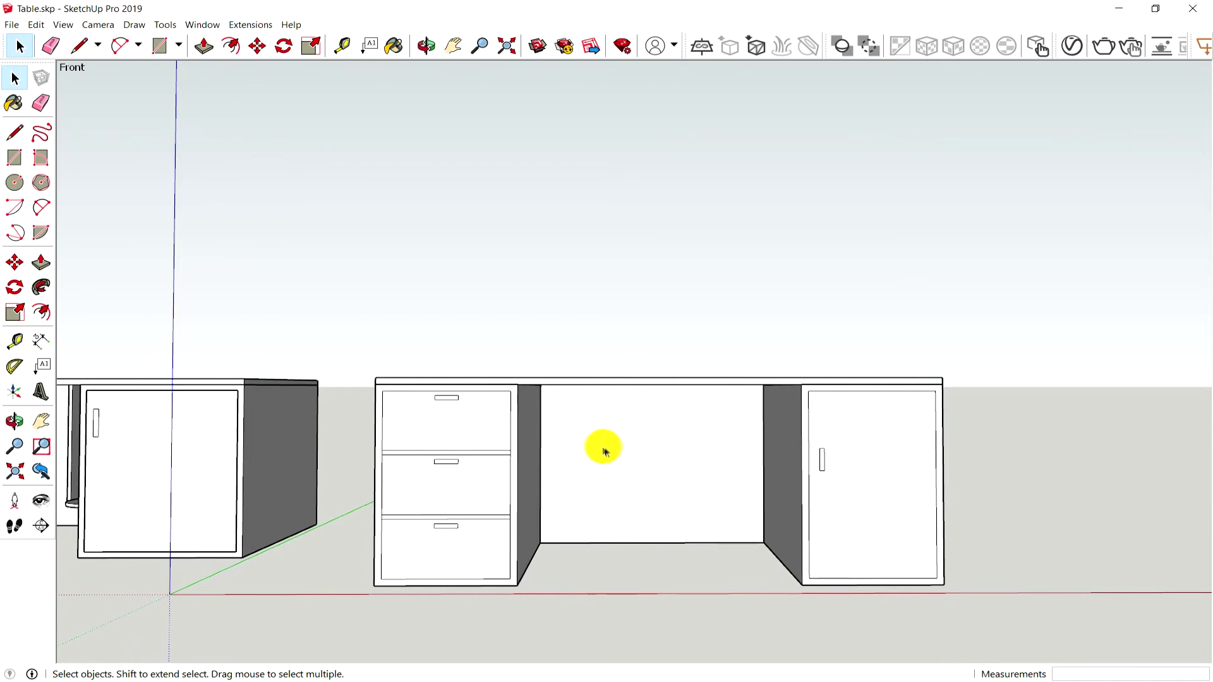
{"action": "mouse_move", "coordinate": [533, 424]}
{"action": "middle_mouse_down"}
{"action": "mouse_move", "coordinate": [544, 428]}
{"action": "mouse_move", "coordinate": [532, 410]}
{"action": "middle_mouse_up"}
{"action": "key", "text": "1"}
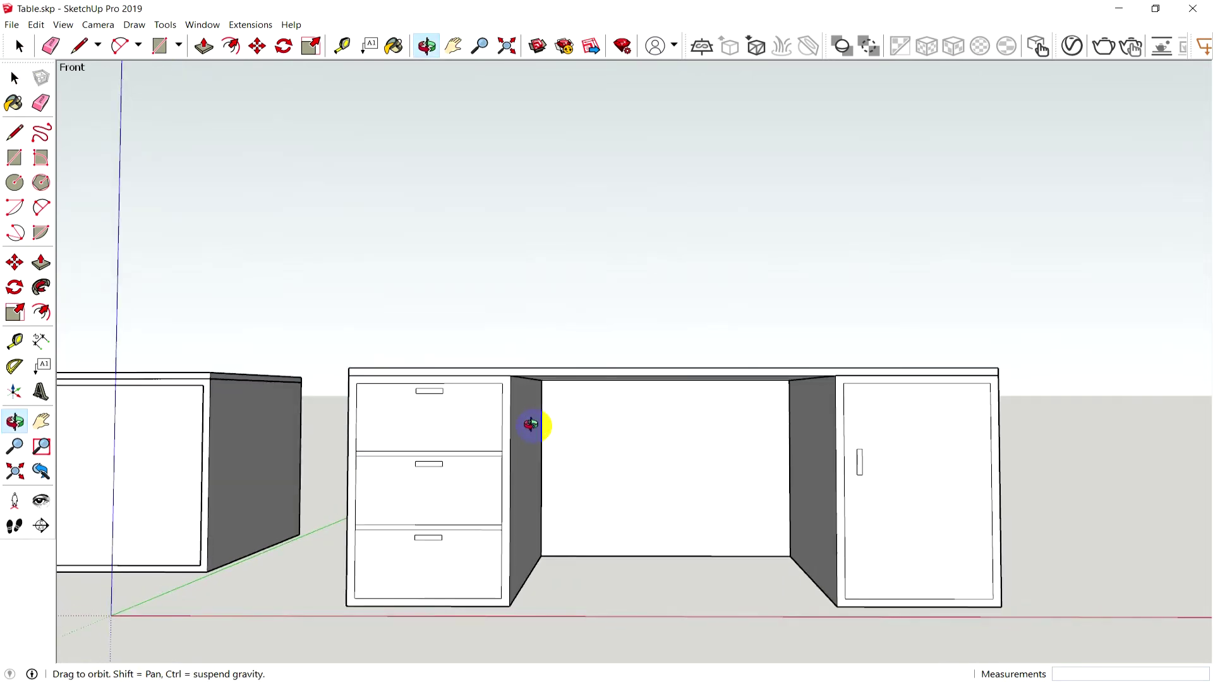
{"action": "key", "text": "space"}
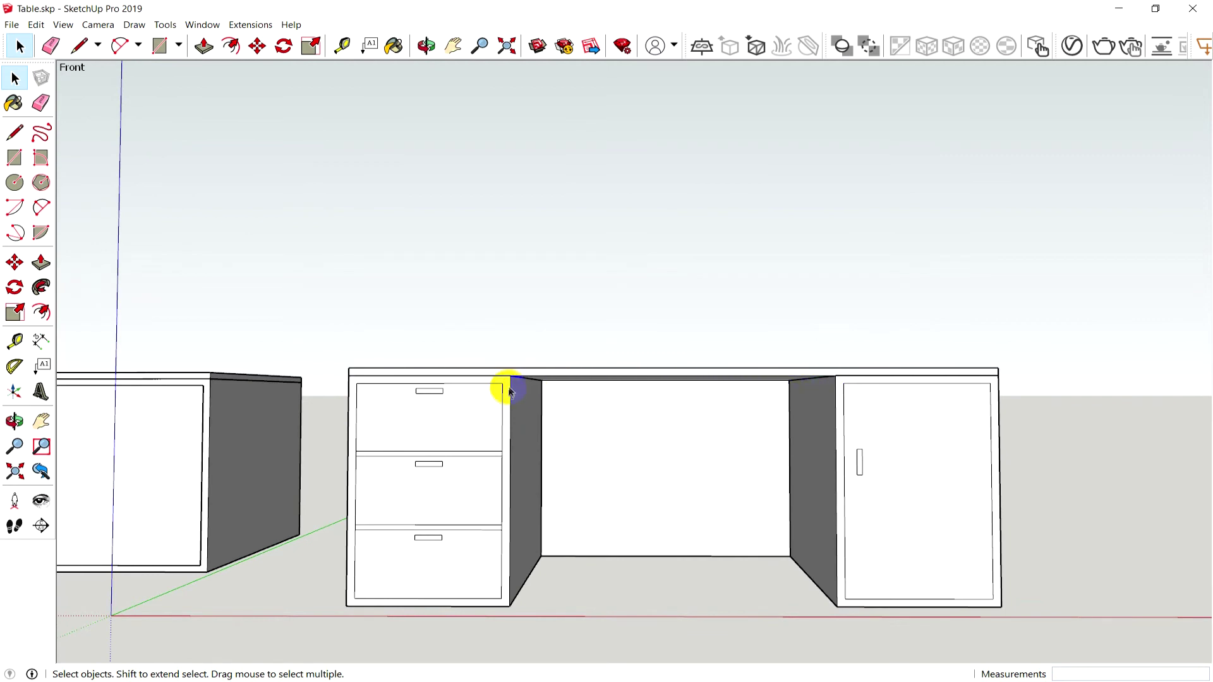
{"action": "scroll", "coordinate": [567, 423], "scroll_direction": "down", "scroll_amount": 3}
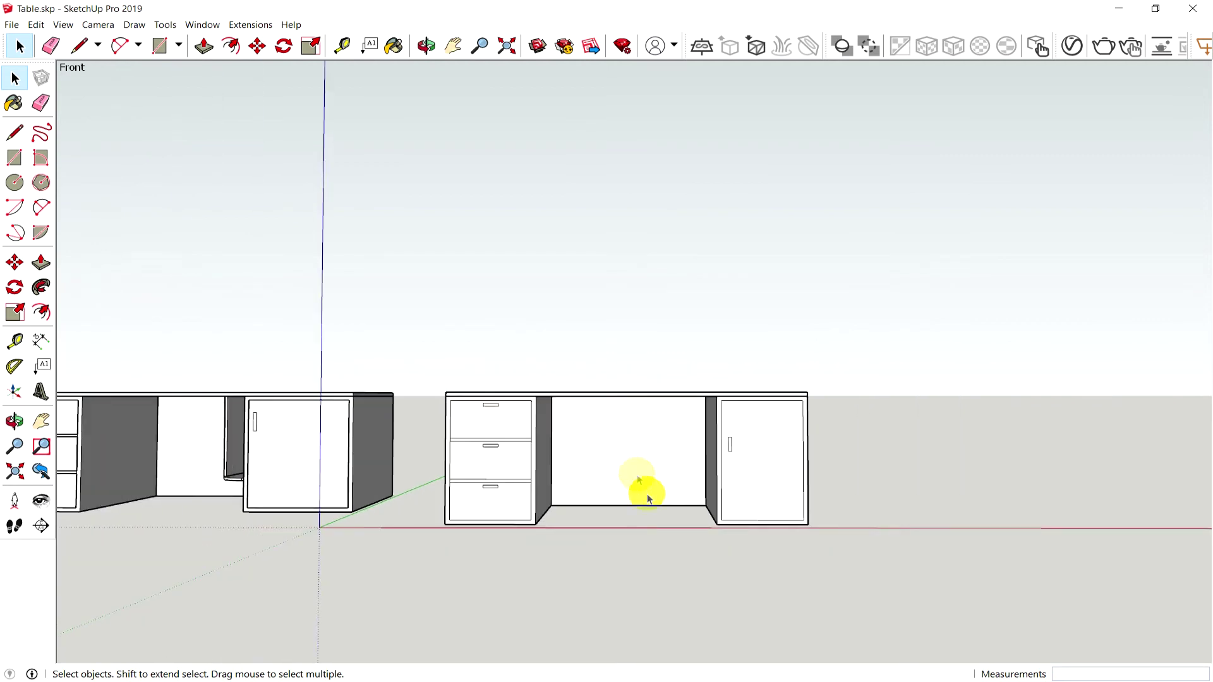
{"action": "mouse_move", "coordinate": [649, 504]}
{"action": "middle_mouse_down"}
{"action": "mouse_move", "coordinate": [645, 467]}
{"action": "mouse_move", "coordinate": [586, 493]}
{"action": "middle_mouse_up"}
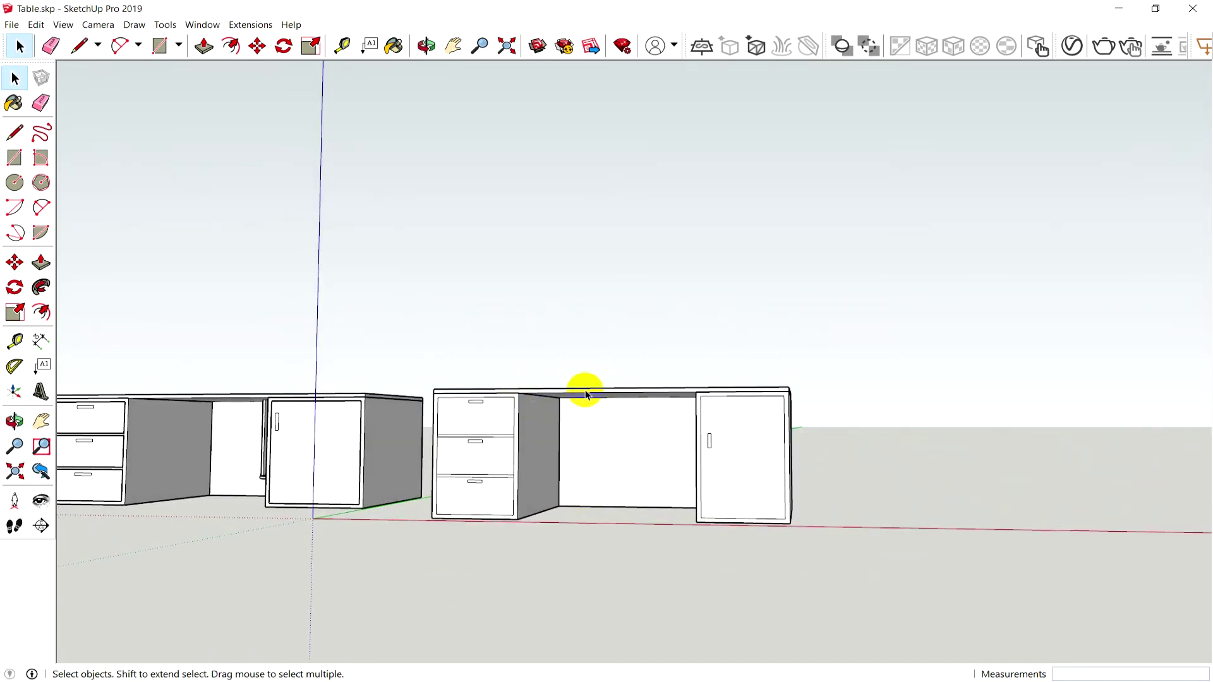
{"action": "mouse_move", "coordinate": [609, 447]}
{"action": "middle_mouse_down"}
{"action": "mouse_move", "coordinate": [642, 466]}
{"action": "mouse_move", "coordinate": [826, 471]}
{"action": "middle_mouse_up"}
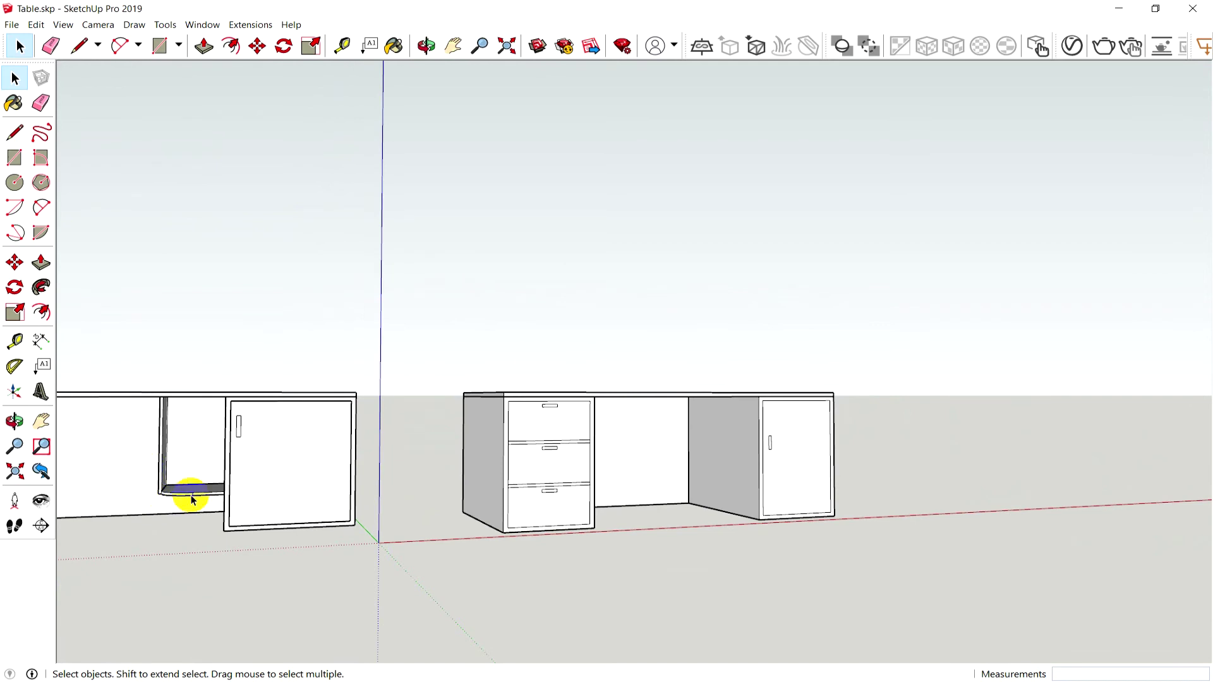
{"action": "mouse_move", "coordinate": [720, 515]}
{"action": "middle_mouse_down"}
{"action": "mouse_move", "coordinate": [698, 541]}
{"action": "mouse_move", "coordinate": [599, 581]}
{"action": "mouse_move", "coordinate": [677, 577]}
{"action": "mouse_move", "coordinate": [619, 594]}
{"action": "mouse_move", "coordinate": [866, 527]}
{"action": "mouse_move", "coordinate": [854, 540]}
{"action": "middle_mouse_up"}
{"action": "left_click", "coordinate": [14, 341]}
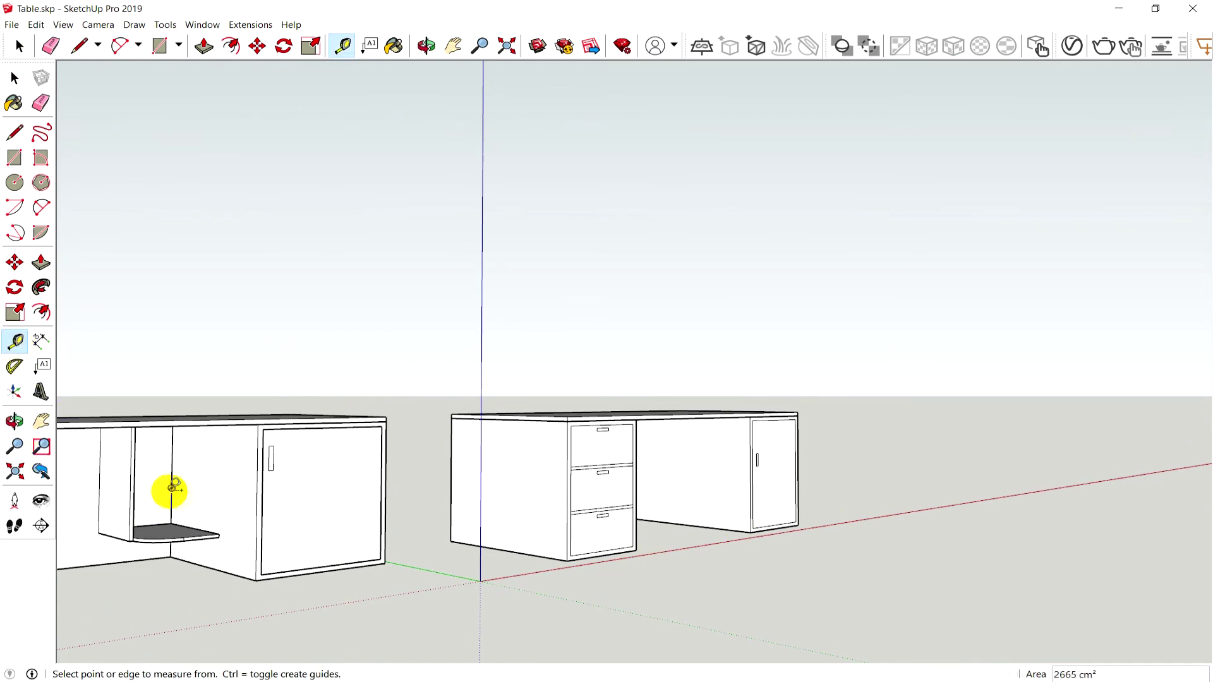
{"action": "scroll", "coordinate": [136, 468], "scroll_direction": "up", "scroll_amount": 2}
{"action": "left_click", "coordinate": [168, 533]}
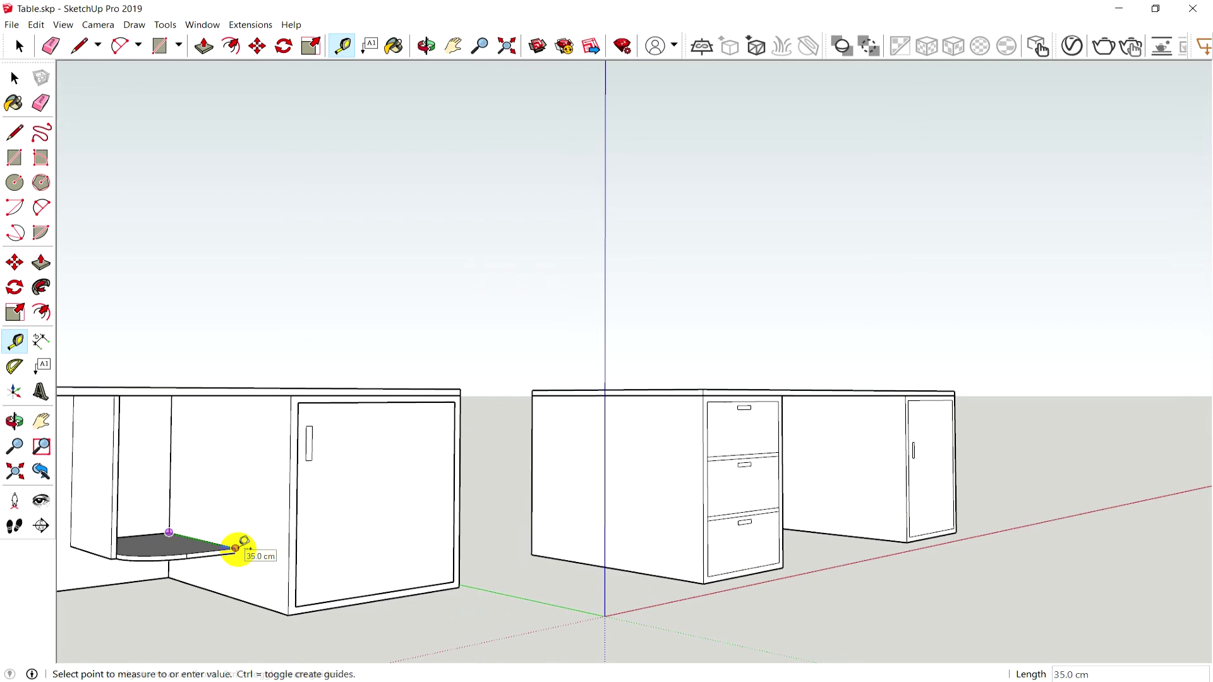
{"action": "left_click", "coordinate": [235, 547]}
{"action": "mouse_move", "coordinate": [915, 503]}
{"action": "middle_mouse_down"}
{"action": "mouse_move", "coordinate": [772, 503]}
{"action": "mouse_move", "coordinate": [802, 563]}
{"action": "mouse_move", "coordinate": [747, 564]}
{"action": "mouse_move", "coordinate": [821, 542]}
{"action": "mouse_move", "coordinate": [642, 544]}
{"action": "mouse_move", "coordinate": [745, 553]}
{"action": "mouse_move", "coordinate": [726, 553]}
{"action": "middle_mouse_up"}
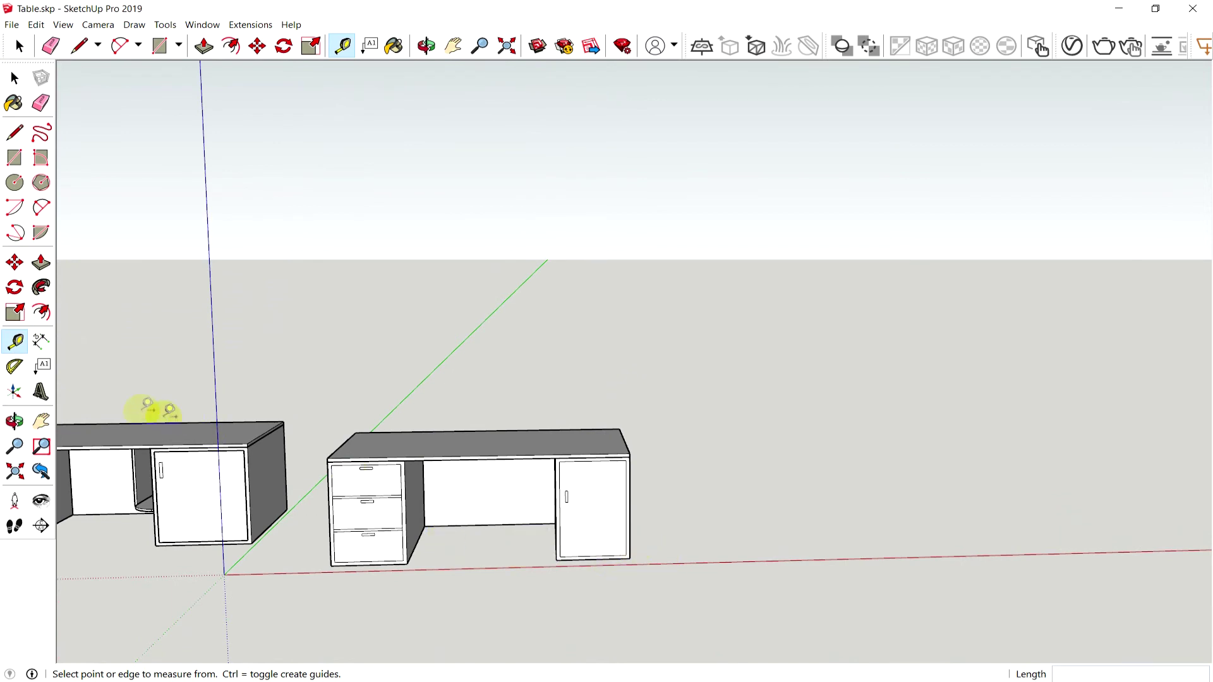
{"action": "left_click", "coordinate": [14, 157]}
{"action": "mouse_move", "coordinate": [701, 552]}
{"action": "middle_mouse_down"}
{"action": "mouse_move", "coordinate": [628, 573]}
{"action": "mouse_move", "coordinate": [628, 547]}
{"action": "middle_mouse_up"}
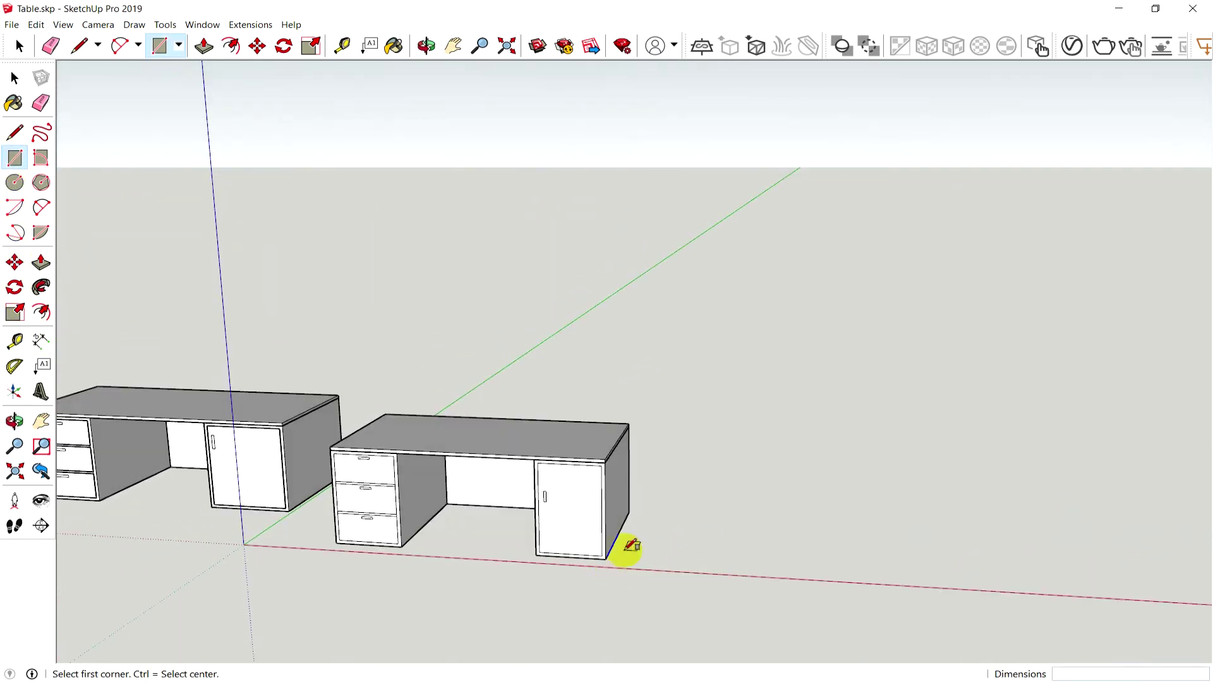
Step: Start a ground rectangle right of the desk, stretching it to about 23.7 × 49.4 cm
{"action": "middle_click_drag", "start_coordinate": [703, 564], "coordinate": [705, 556]}
{"action": "left_click", "coordinate": [693, 560]}
{"action": "scroll", "coordinate": [769, 520], "scroll_direction": "up", "scroll_amount": 2}
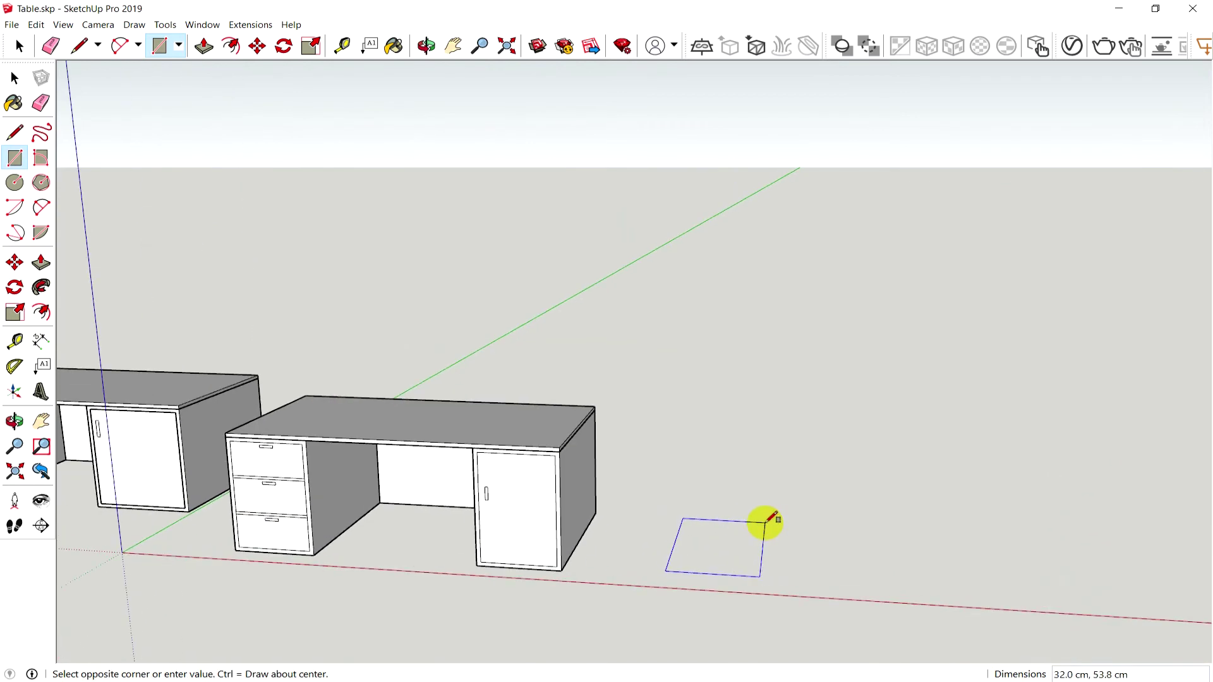
{"action": "scroll", "coordinate": [758, 520], "scroll_direction": "up", "scroll_amount": 2}
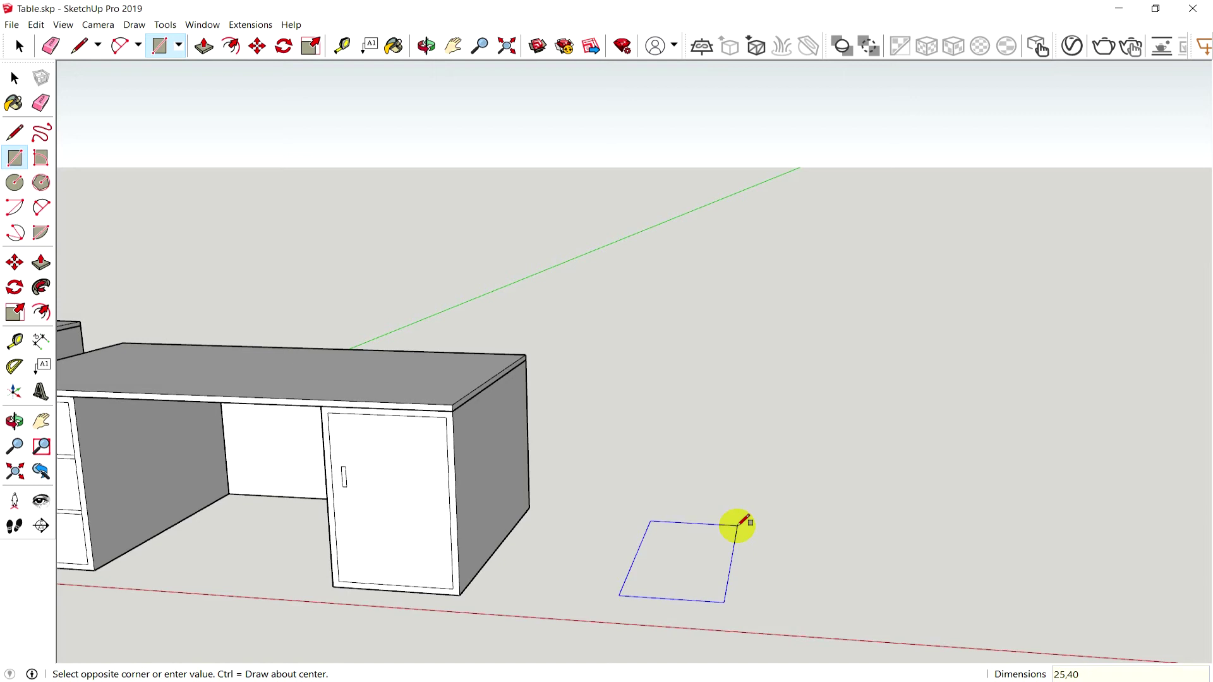
Step: Complete the rectangle as a flat face on the ground beside the desk
{"action": "left_click", "coordinate": [743, 522]}
{"action": "middle_click_drag", "start_coordinate": [693, 528], "coordinate": [791, 608]}
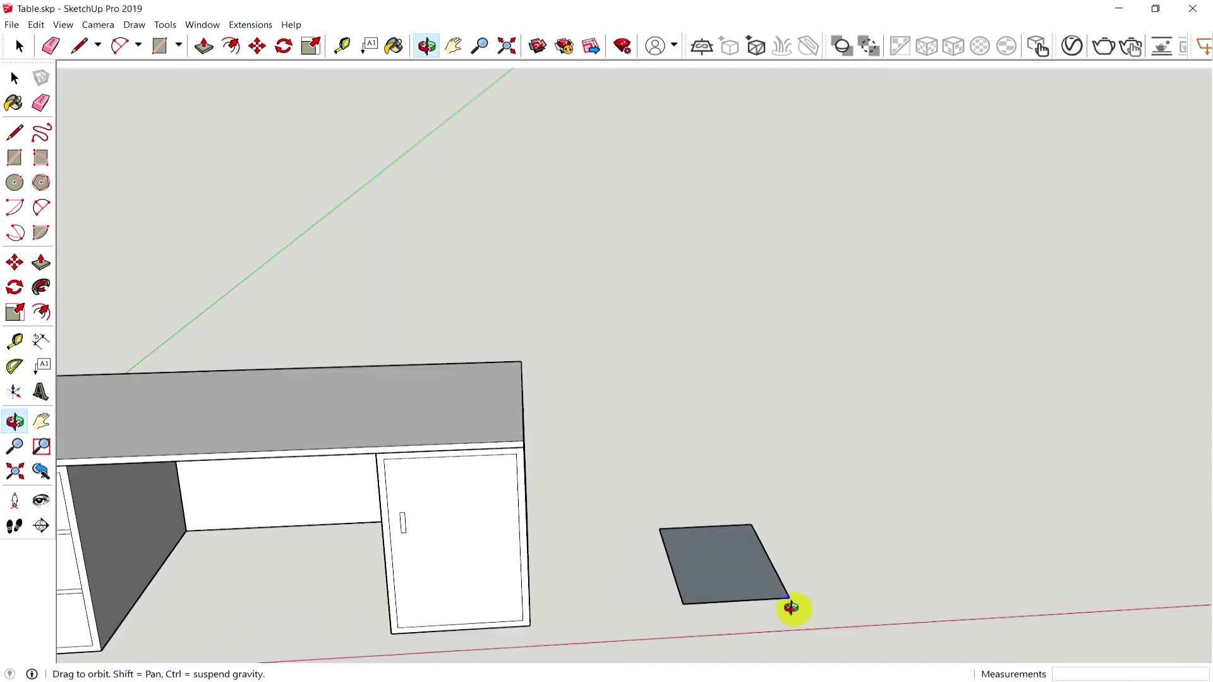
{"action": "middle_click_drag", "start_coordinate": [387, 606], "coordinate": [459, 638]}
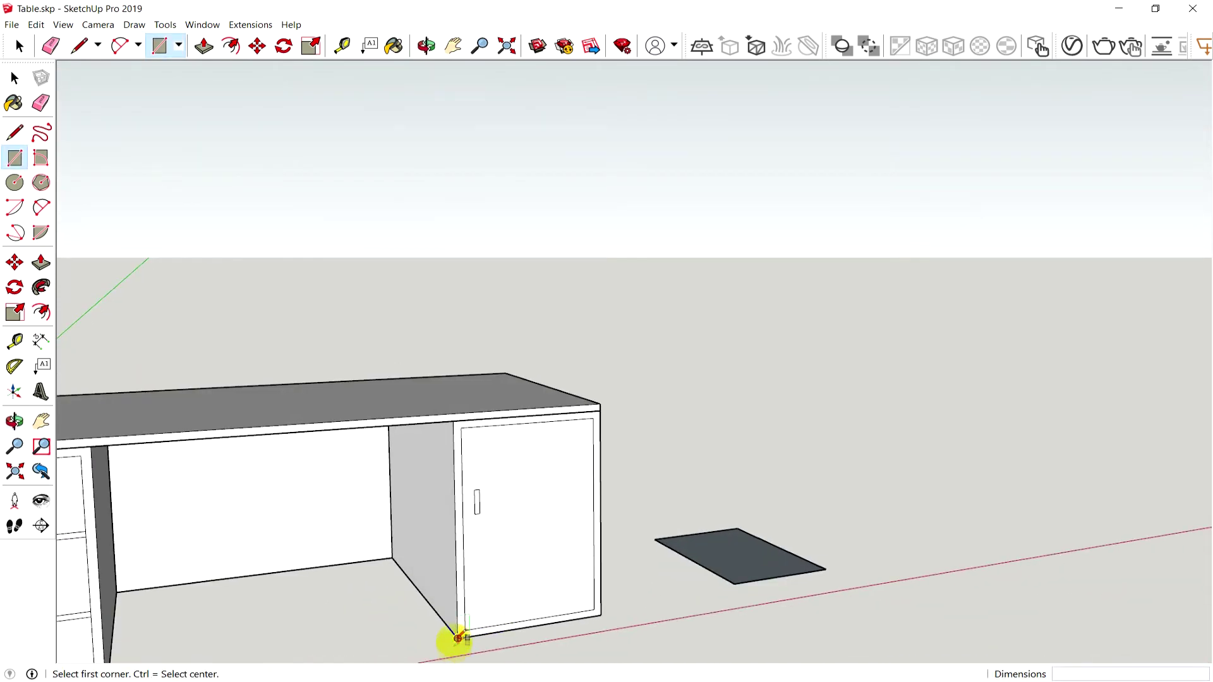
{"action": "middle_click_drag", "start_coordinate": [690, 601], "coordinate": [552, 638]}
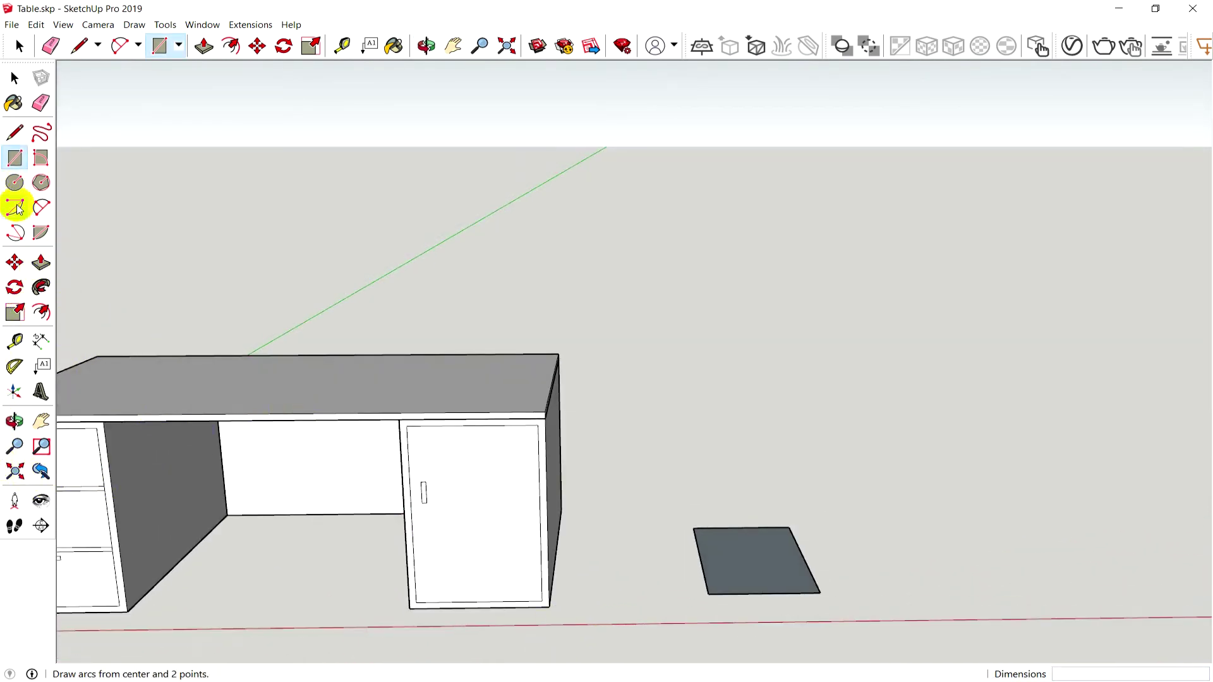
Step: Select the 2 Point Arc tool and zoom in closer on the rectangular face
{"action": "left_click", "coordinate": [42, 207]}
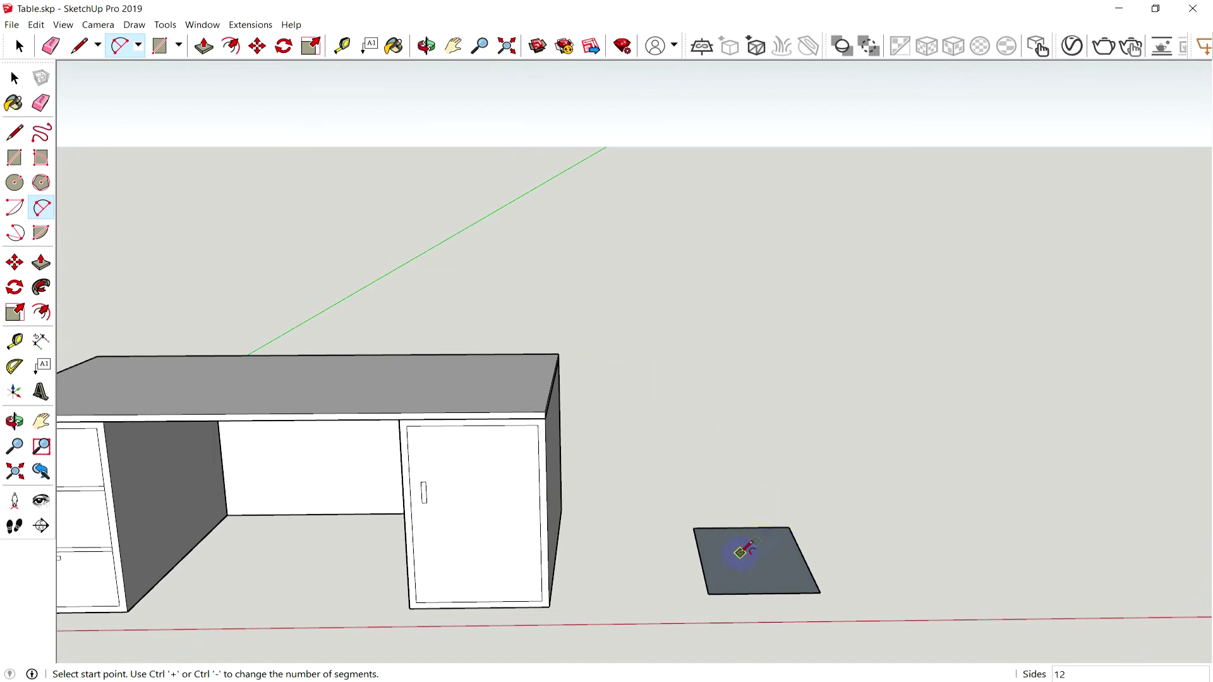
{"action": "middle_click_drag", "start_coordinate": [746, 550], "coordinate": [601, 615]}
{"action": "scroll", "coordinate": [688, 619], "scroll_direction": "up", "scroll_amount": 3}
{"action": "scroll", "coordinate": [701, 616], "scroll_direction": "up", "scroll_amount": 3}
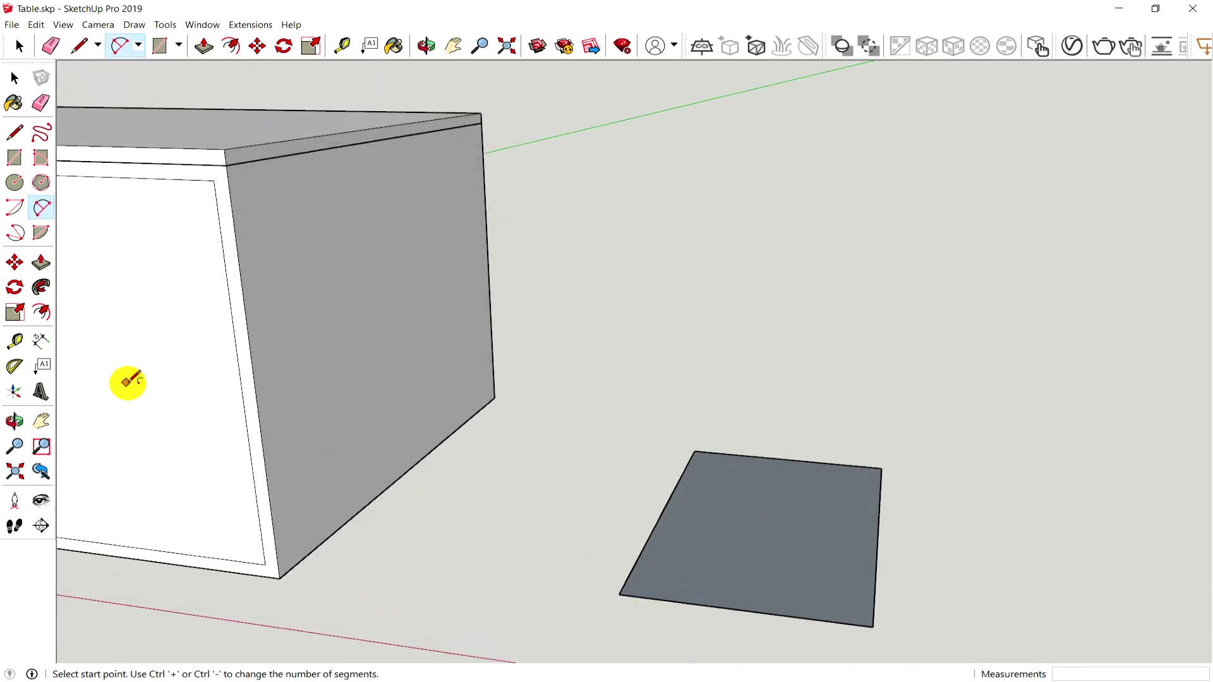
Step: Mark points 8 cm from the corner along both edges with Tape Measure
{"action": "left_click", "coordinate": [14, 342]}
{"action": "left_click", "coordinate": [619, 594]}
{"action": "type", "text": "8"}
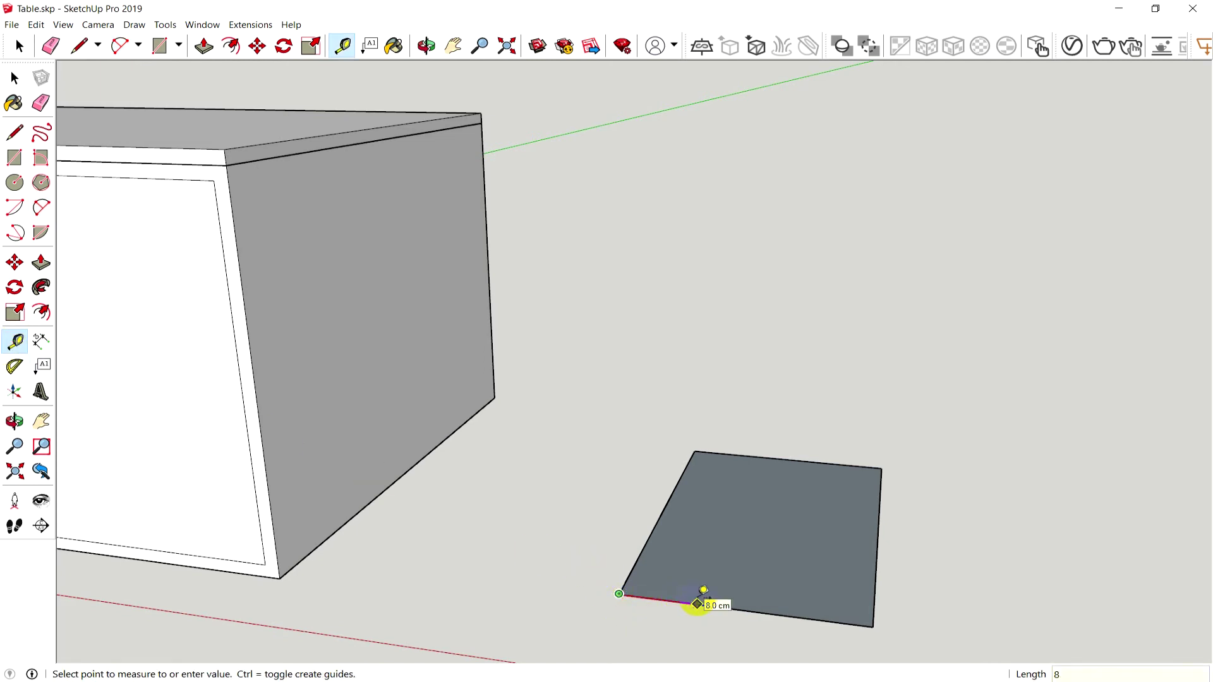
{"action": "key", "text": "Return"}
{"action": "left_click", "coordinate": [620, 593]}
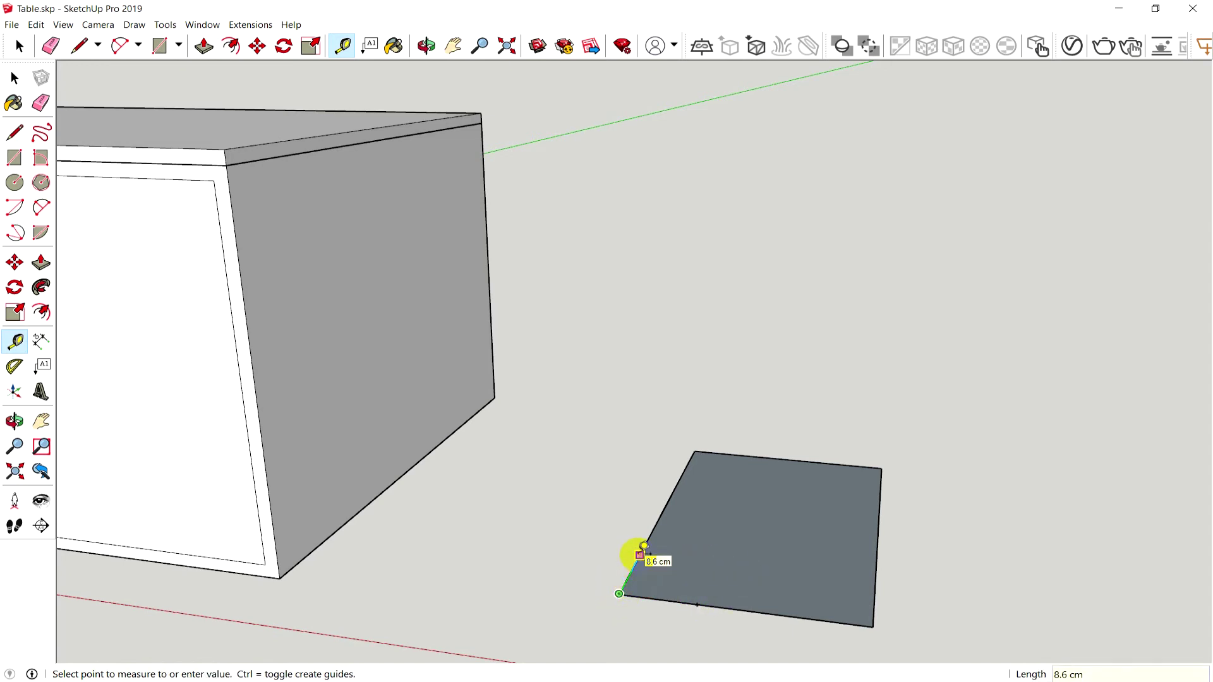
{"action": "key", "text": "Return"}
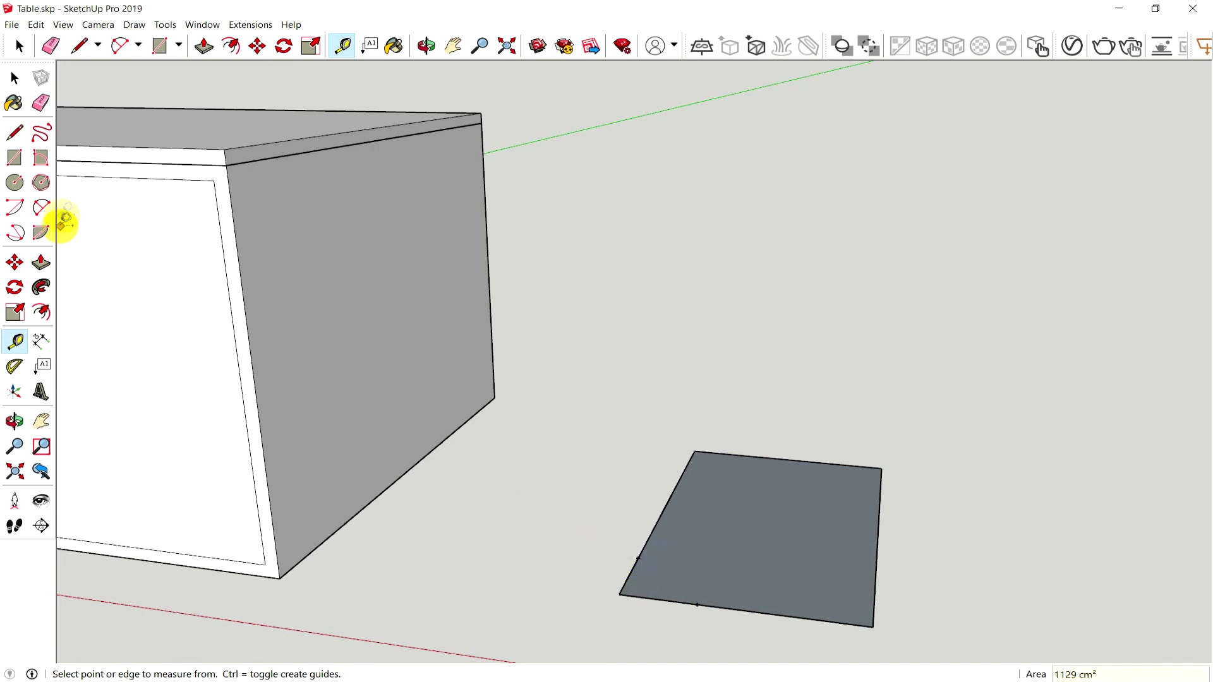
Step: Draw a 2 Point Arc between the two 8 cm marks to round the corner
{"action": "left_click", "coordinate": [36, 209]}
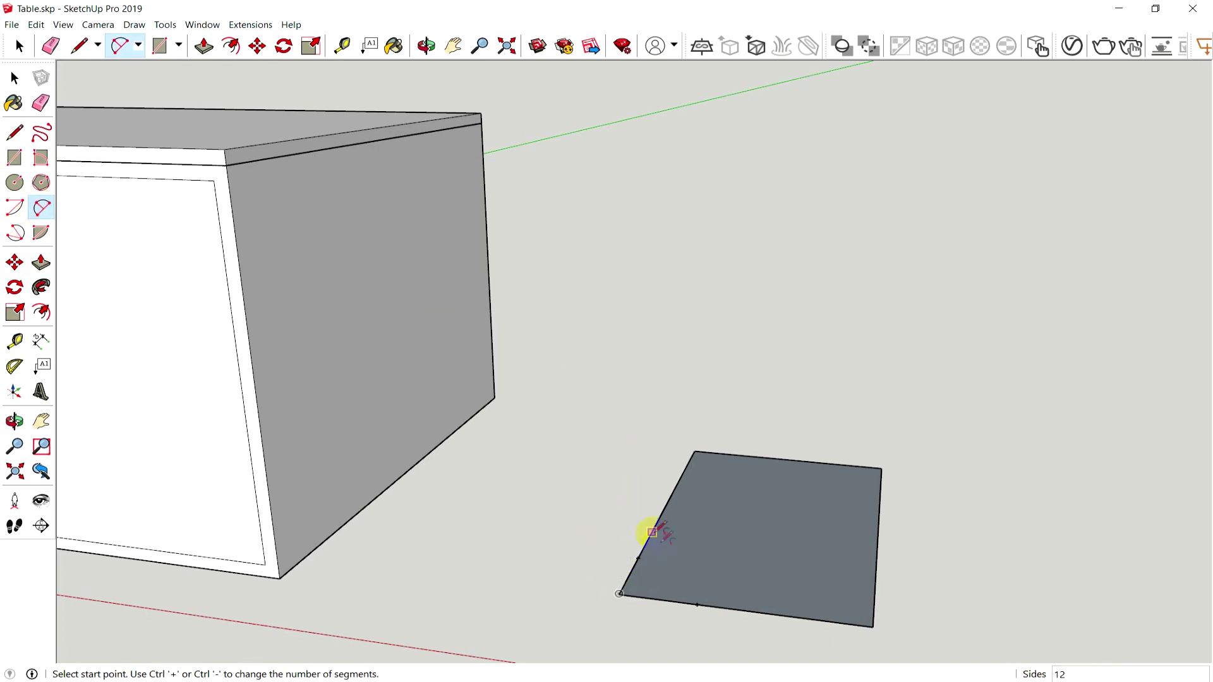
{"action": "left_click", "coordinate": [697, 604]}
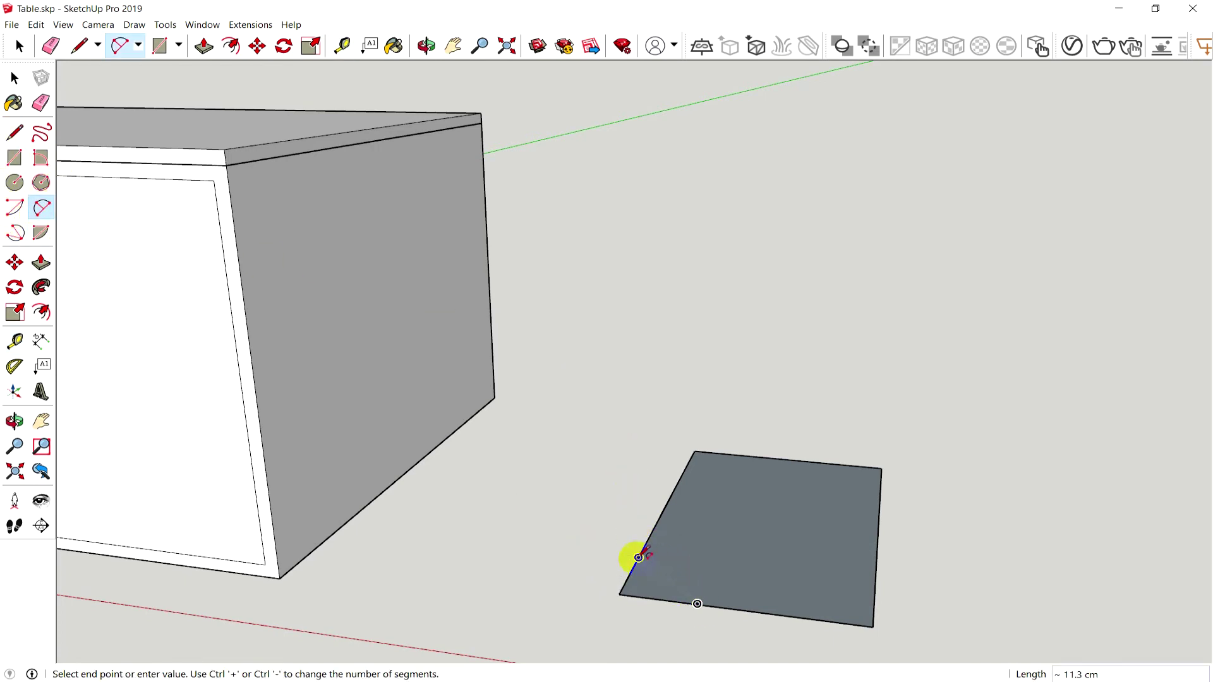
{"action": "left_click", "coordinate": [639, 558]}
{"action": "scroll", "coordinate": [644, 577], "scroll_direction": "up", "scroll_amount": 2}
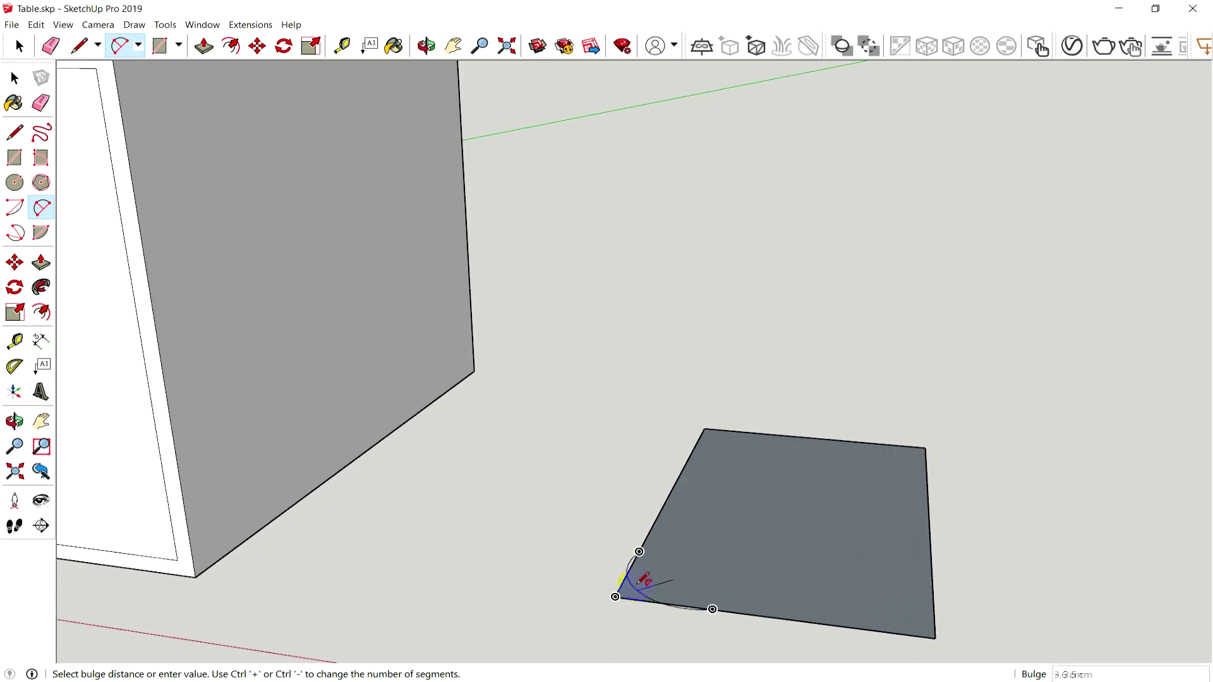
{"action": "scroll", "coordinate": [647, 581], "scroll_direction": "up", "scroll_amount": 2}
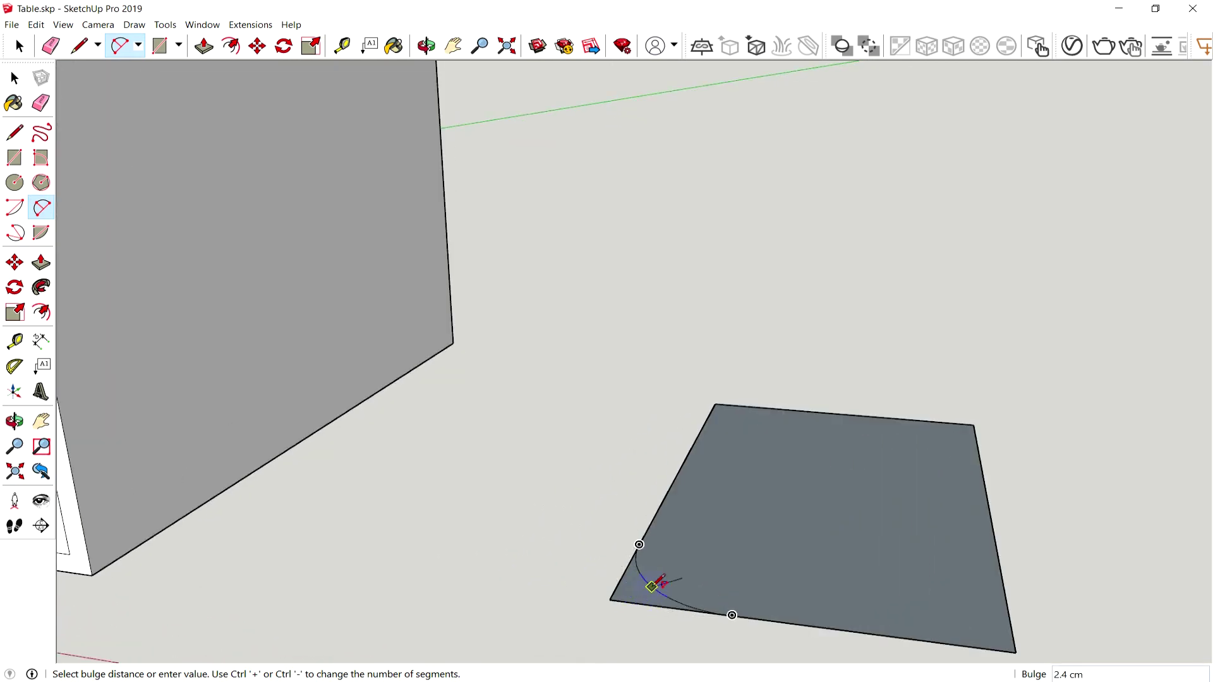
{"action": "scroll", "coordinate": [649, 586], "scroll_direction": "up", "scroll_amount": 1}
{"action": "scroll", "coordinate": [641, 594], "scroll_direction": "up", "scroll_amount": 1}
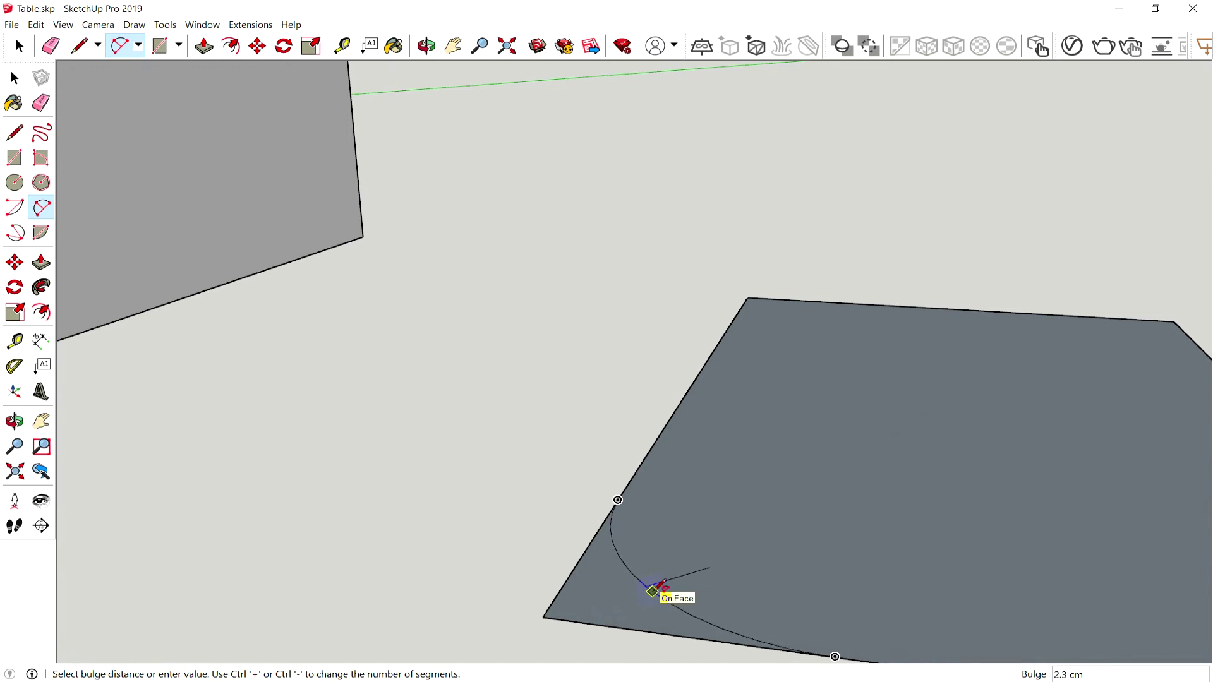
{"action": "left_click", "coordinate": [659, 585]}
{"action": "scroll", "coordinate": [648, 528], "scroll_direction": "down", "scroll_amount": 2}
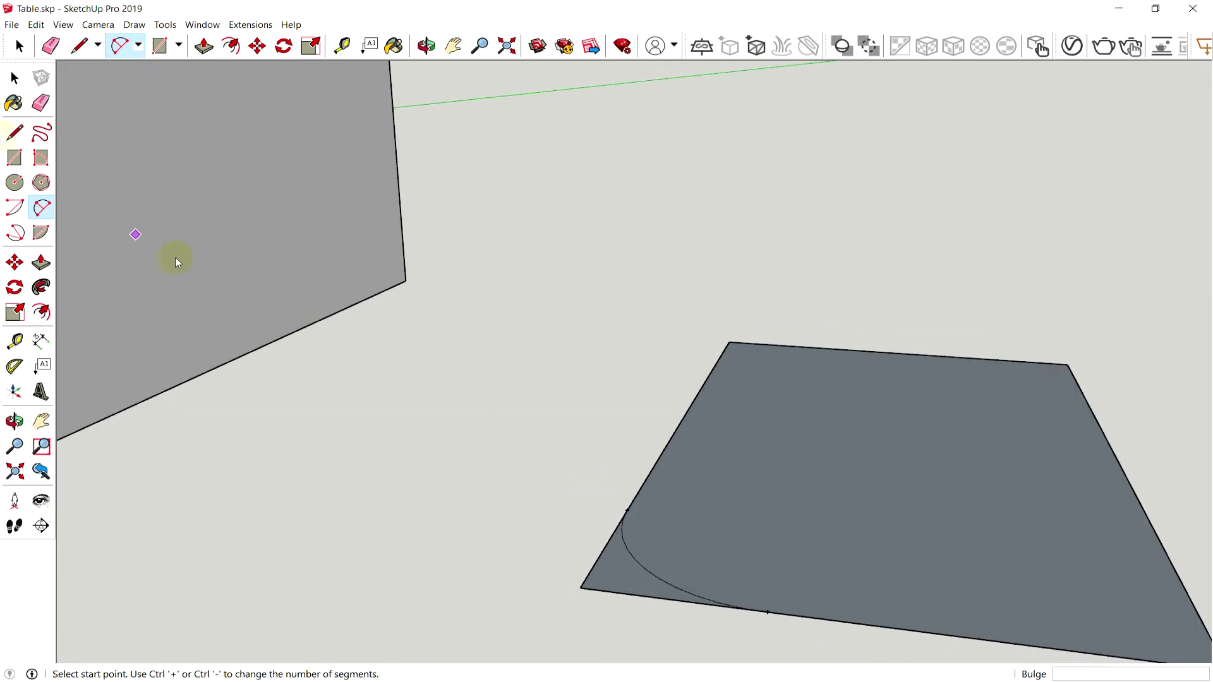
Step: Erase the square corner edges outside the arc
{"action": "left_click", "coordinate": [41, 102]}
{"action": "left_click_drag", "start_coordinate": [574, 534], "coordinate": [588, 563]}
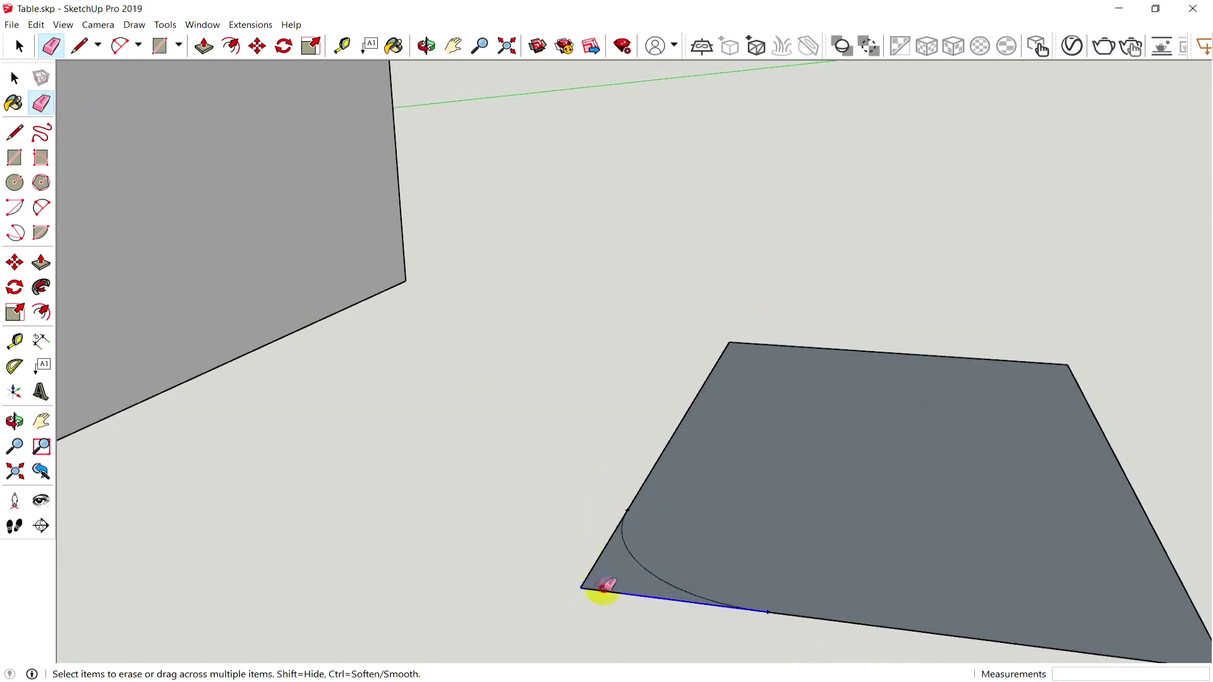
{"action": "mouse_move", "coordinate": [698, 603]}
{"action": "middle_mouse_down"}
{"action": "mouse_move", "coordinate": [847, 555]}
{"action": "mouse_move", "coordinate": [909, 580]}
{"action": "mouse_move", "coordinate": [934, 564]}
{"action": "middle_mouse_up"}
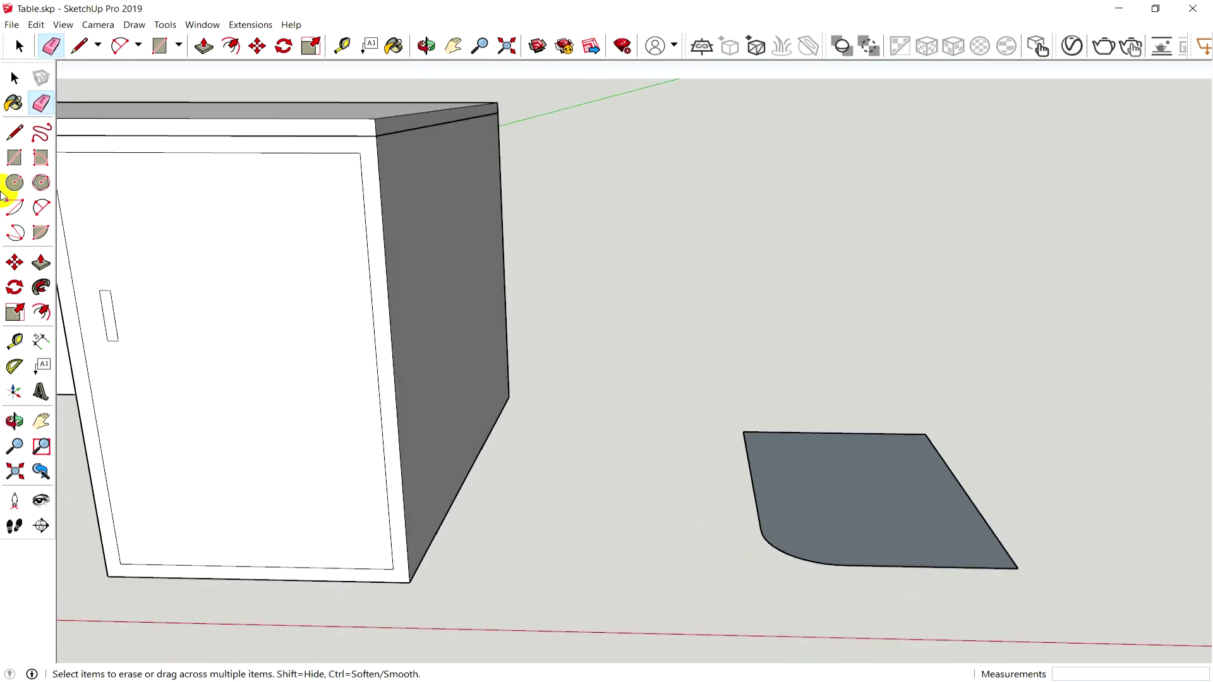
{"action": "left_click", "coordinate": [40, 262]}
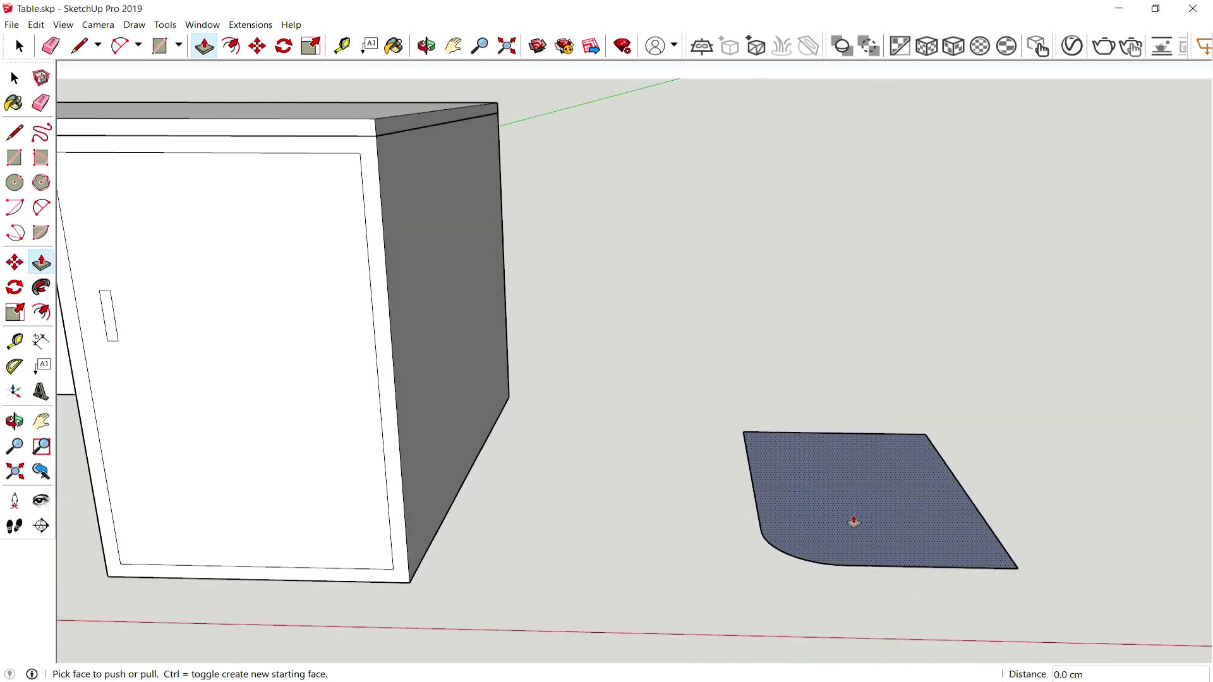
Step: Push/Pull the rounded face up 1.5 cm into a thin board
{"action": "left_click_drag", "start_coordinate": [867, 534], "coordinate": [872, 521]}
{"action": "type", "text": "1.5"}
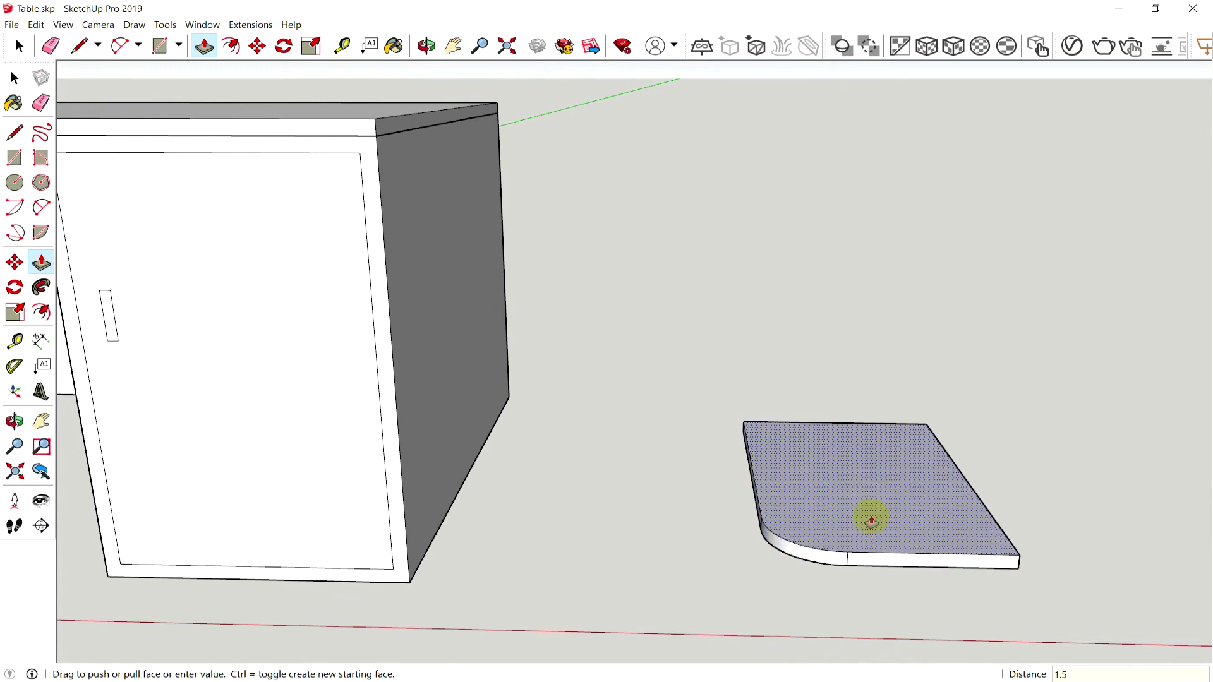
{"action": "key", "text": "Return"}
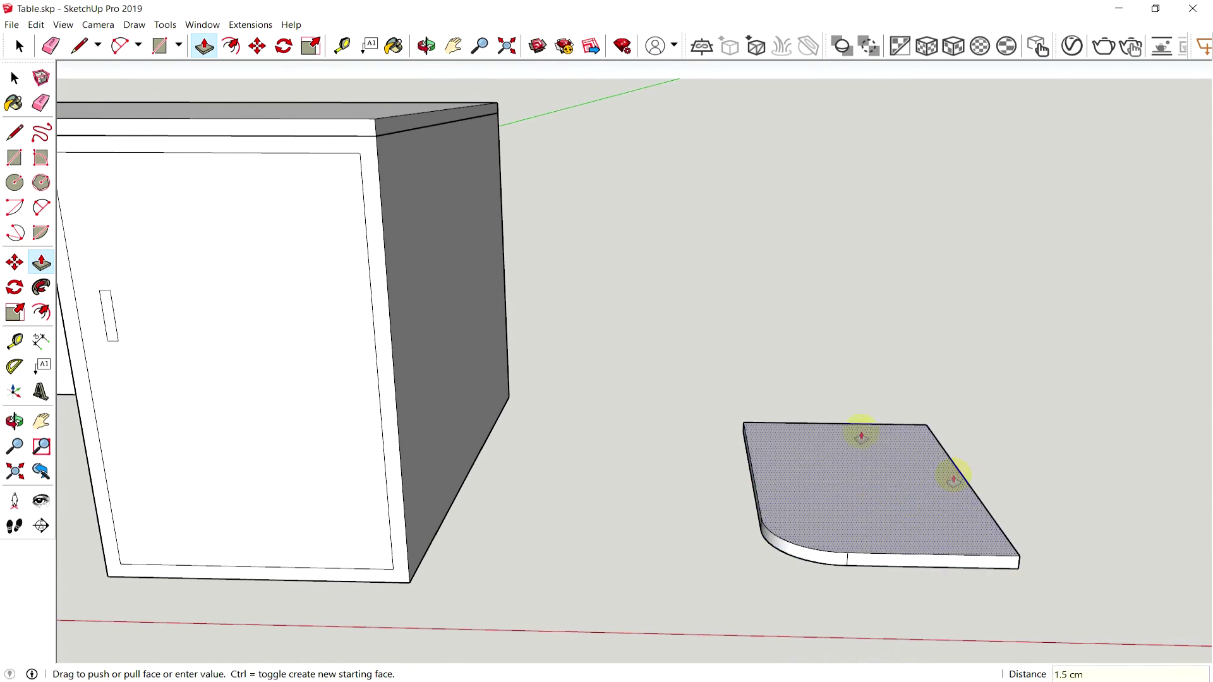
{"action": "middle_click_drag", "start_coordinate": [663, 515], "coordinate": [781, 491]}
{"action": "key", "text": "o"}
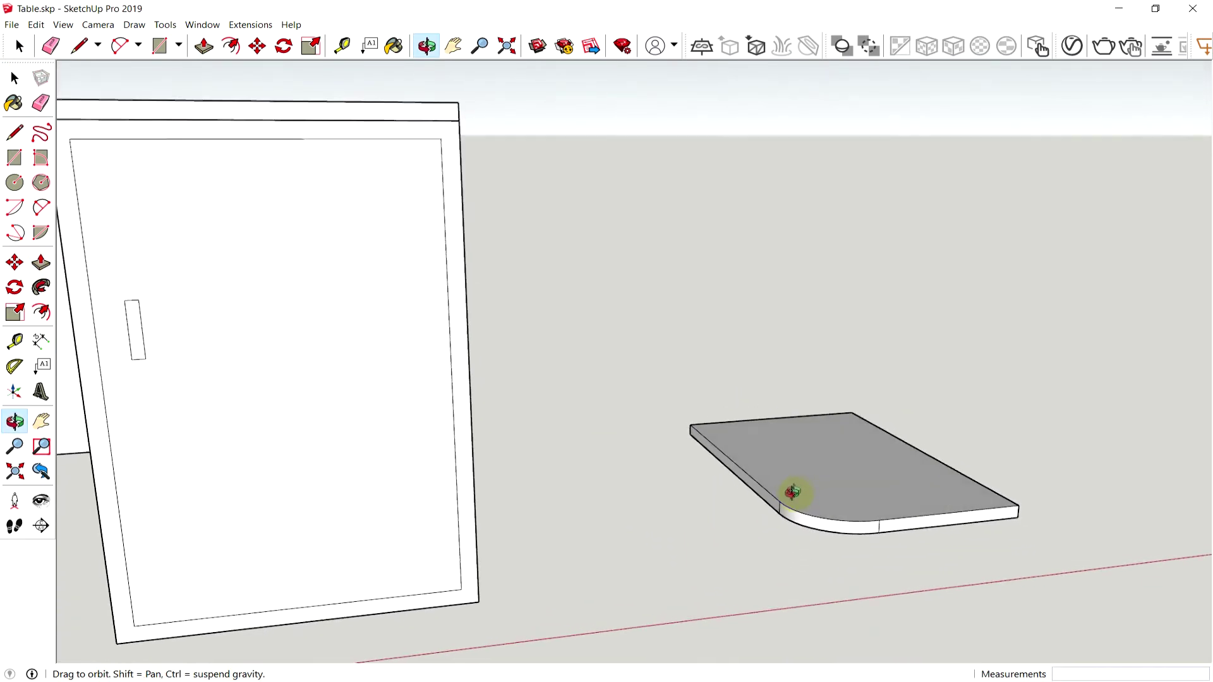
{"action": "mouse_move", "coordinate": [781, 490]}
{"action": "middle_mouse_down"}
{"action": "mouse_move", "coordinate": [750, 482]}
{"action": "mouse_move", "coordinate": [726, 501]}
{"action": "mouse_move", "coordinate": [738, 494]}
{"action": "middle_mouse_up"}
{"action": "key", "text": "p"}
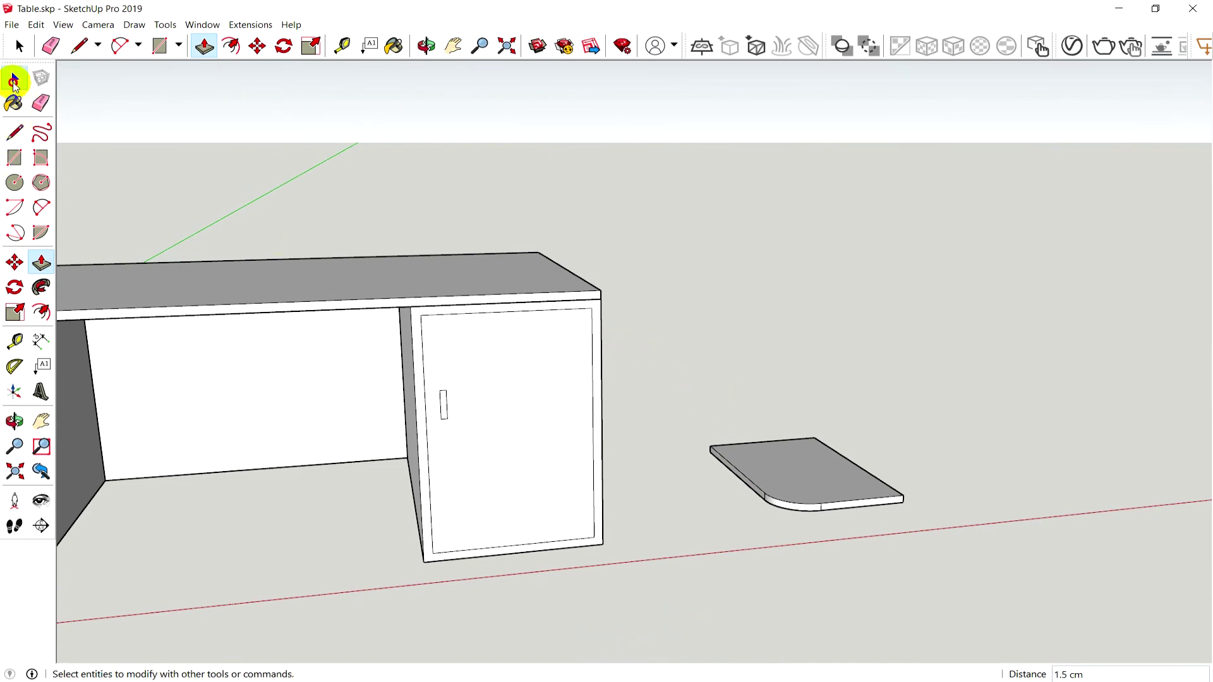
Step: Select the whole shelf board and make it a group
{"action": "left_click", "coordinate": [14, 78]}
{"action": "mouse_move", "coordinate": [664, 355]}
{"action": "left_mouse_down"}
{"action": "mouse_move", "coordinate": [1032, 597]}
{"action": "mouse_move", "coordinate": [908, 559]}
{"action": "left_mouse_up"}
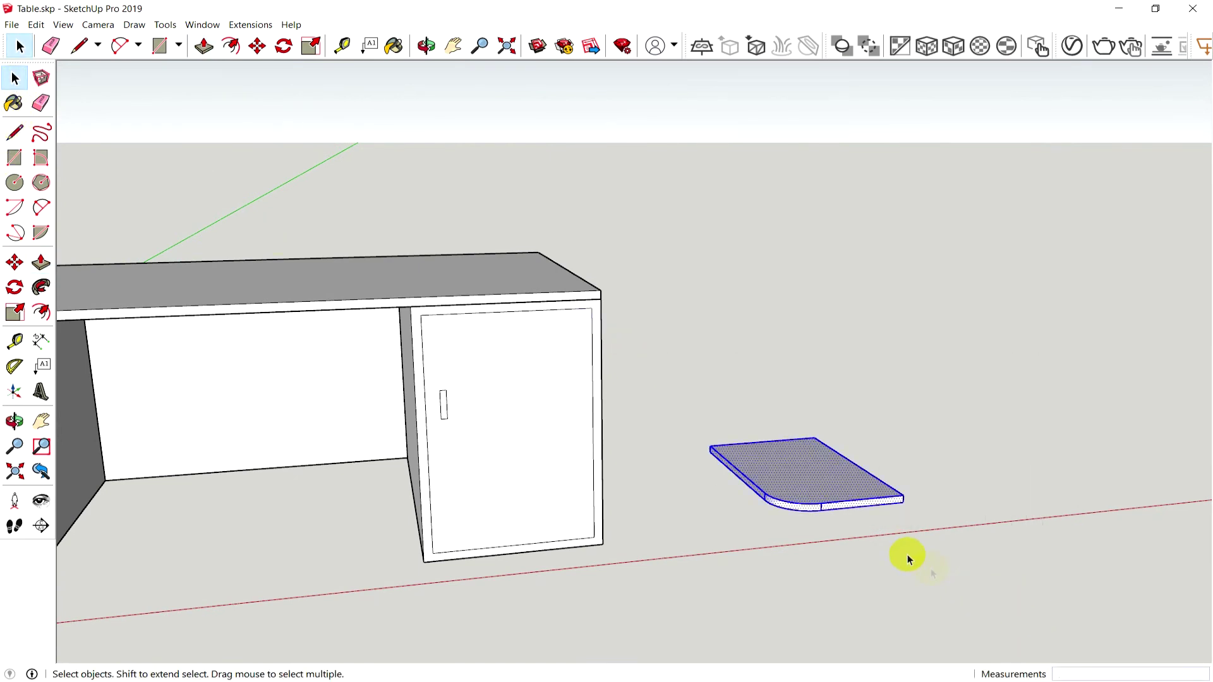
{"action": "right_click", "coordinate": [809, 478]}
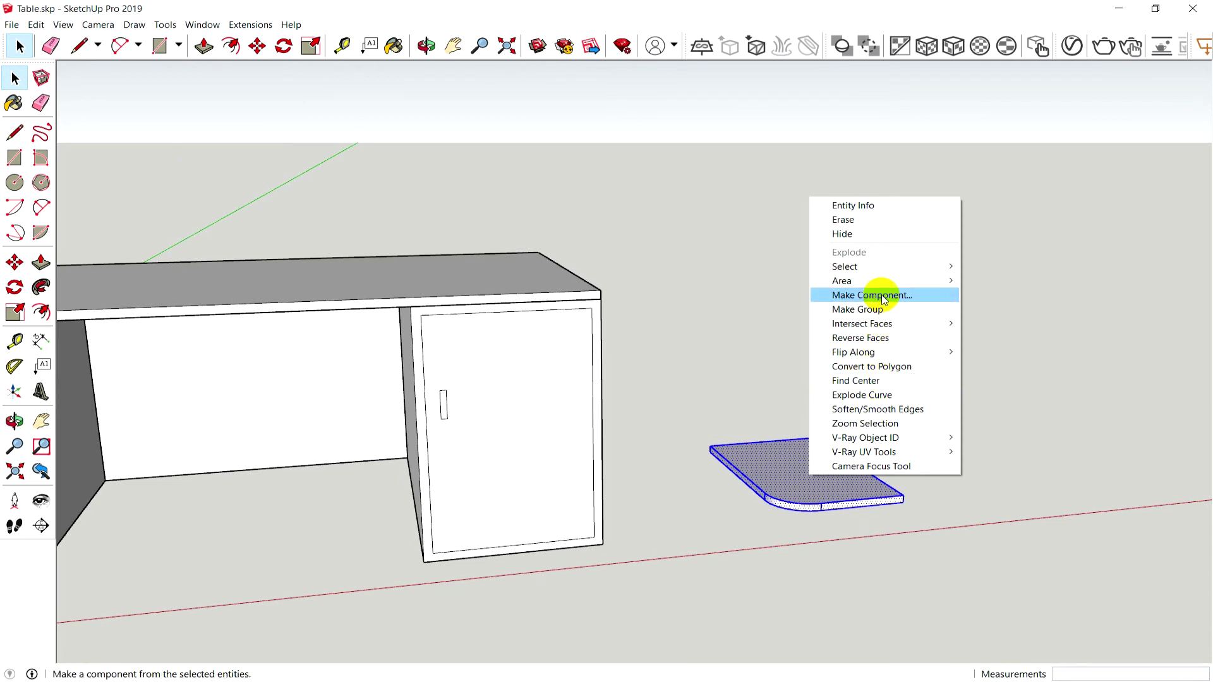
{"action": "left_click", "coordinate": [849, 314]}
{"action": "mouse_move", "coordinate": [853, 480]}
{"action": "middle_mouse_down"}
{"action": "mouse_move", "coordinate": [856, 525]}
{"action": "mouse_move", "coordinate": [789, 480]}
{"action": "middle_mouse_up"}
Step: Move the shelf board under the desk against the right cabinet
{"action": "left_click", "coordinate": [13, 263]}
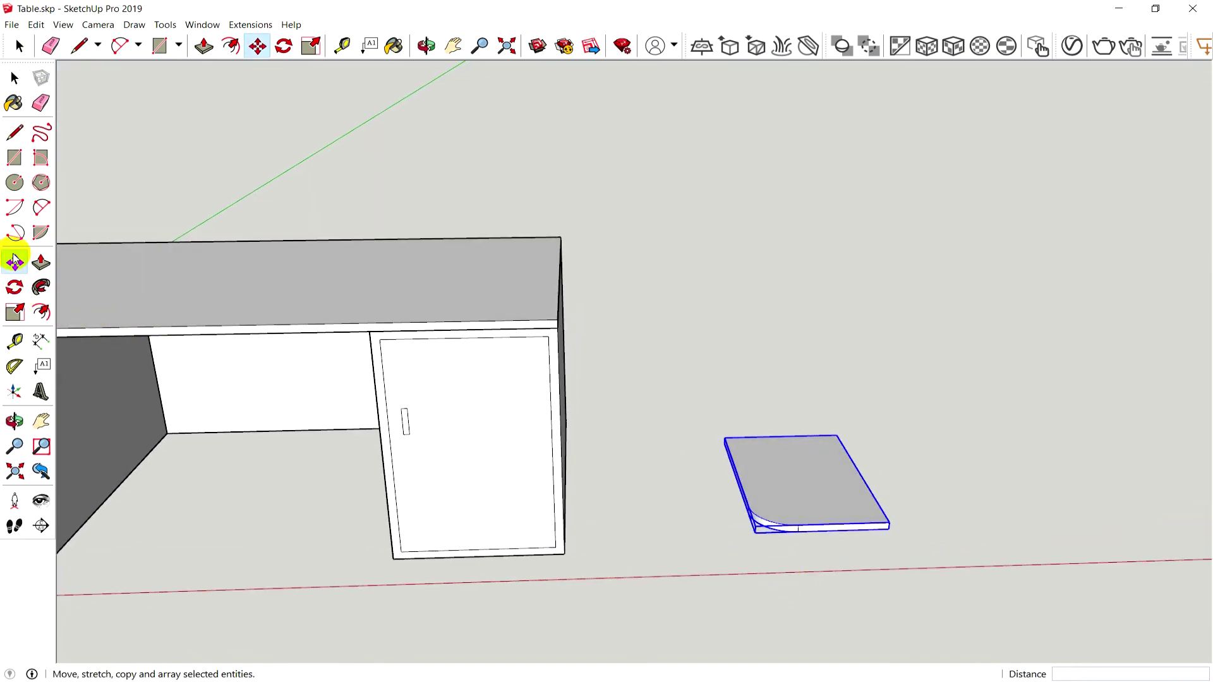
{"action": "mouse_move", "coordinate": [855, 549]}
{"action": "middle_mouse_down"}
{"action": "mouse_move", "coordinate": [706, 426]}
{"action": "mouse_move", "coordinate": [605, 374]}
{"action": "mouse_move", "coordinate": [863, 478]}
{"action": "middle_mouse_up"}
{"action": "scroll", "coordinate": [864, 475], "scroll_direction": "up", "scroll_amount": 2}
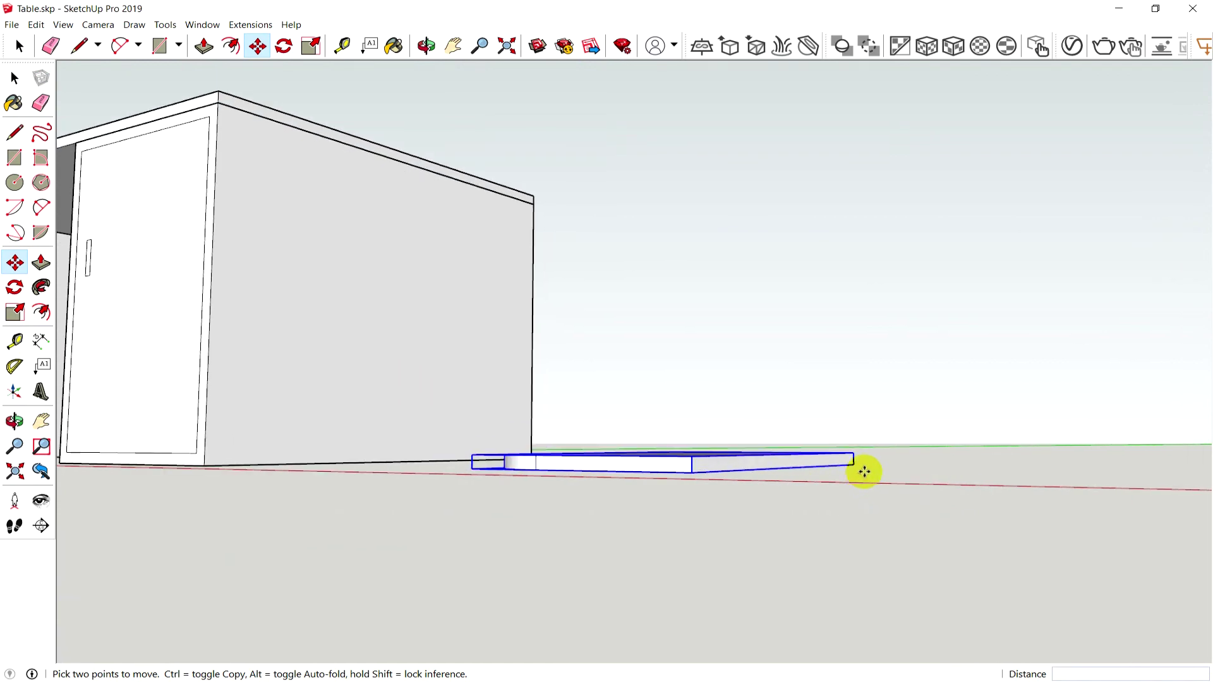
{"action": "left_click", "coordinate": [854, 467]}
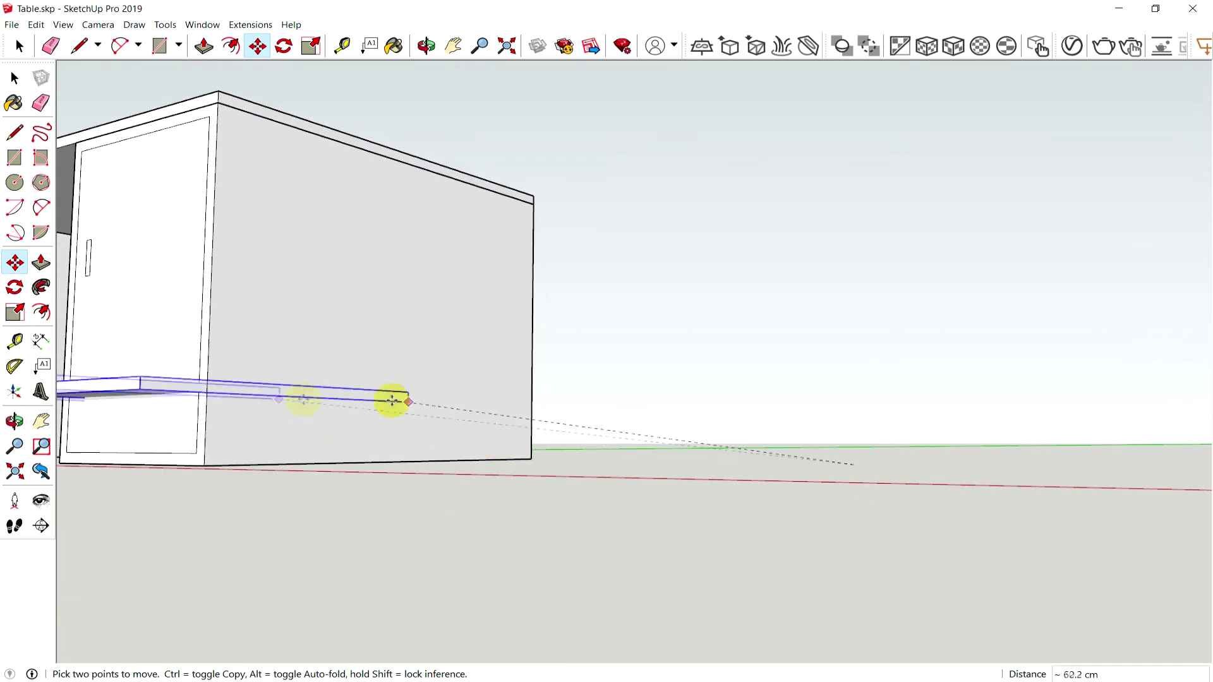
{"action": "mouse_move", "coordinate": [288, 488]}
{"action": "middle_mouse_down"}
{"action": "mouse_move", "coordinate": [232, 471]}
{"action": "mouse_move", "coordinate": [632, 553]}
{"action": "middle_mouse_up"}
{"action": "scroll", "coordinate": [502, 542], "scroll_direction": "up", "scroll_amount": 2}
{"action": "middle_click_drag", "start_coordinate": [502, 542], "coordinate": [341, 498]}
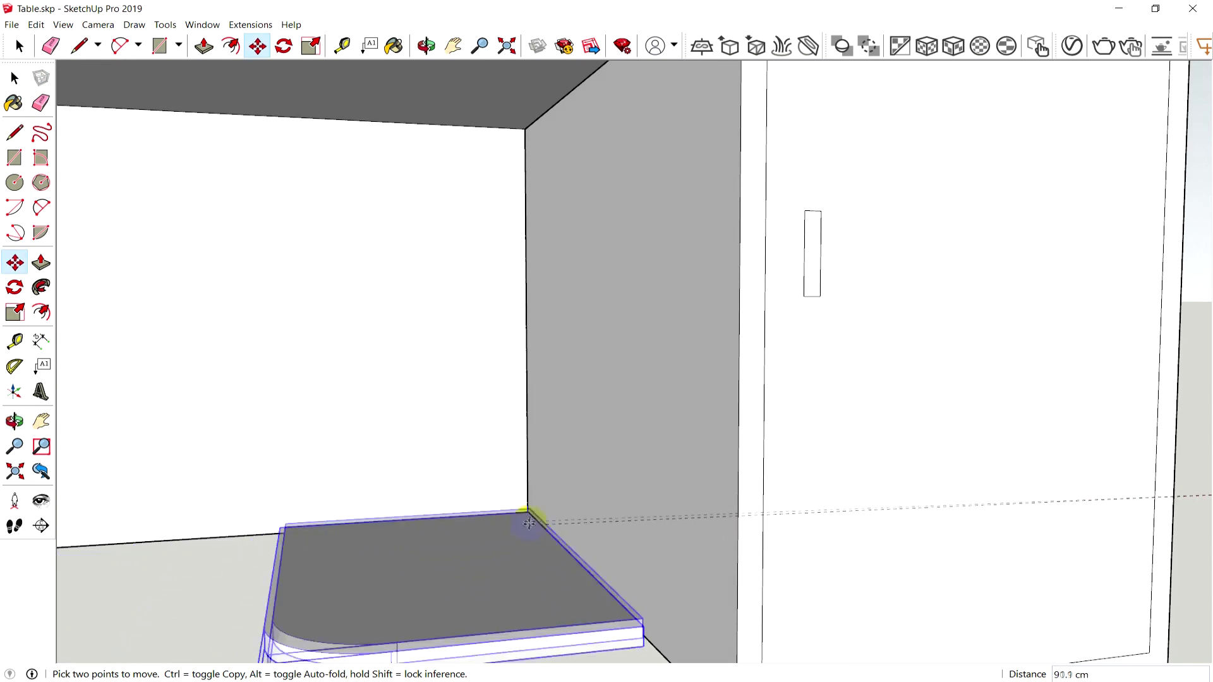
{"action": "middle_click_drag", "start_coordinate": [501, 582], "coordinate": [482, 493]}
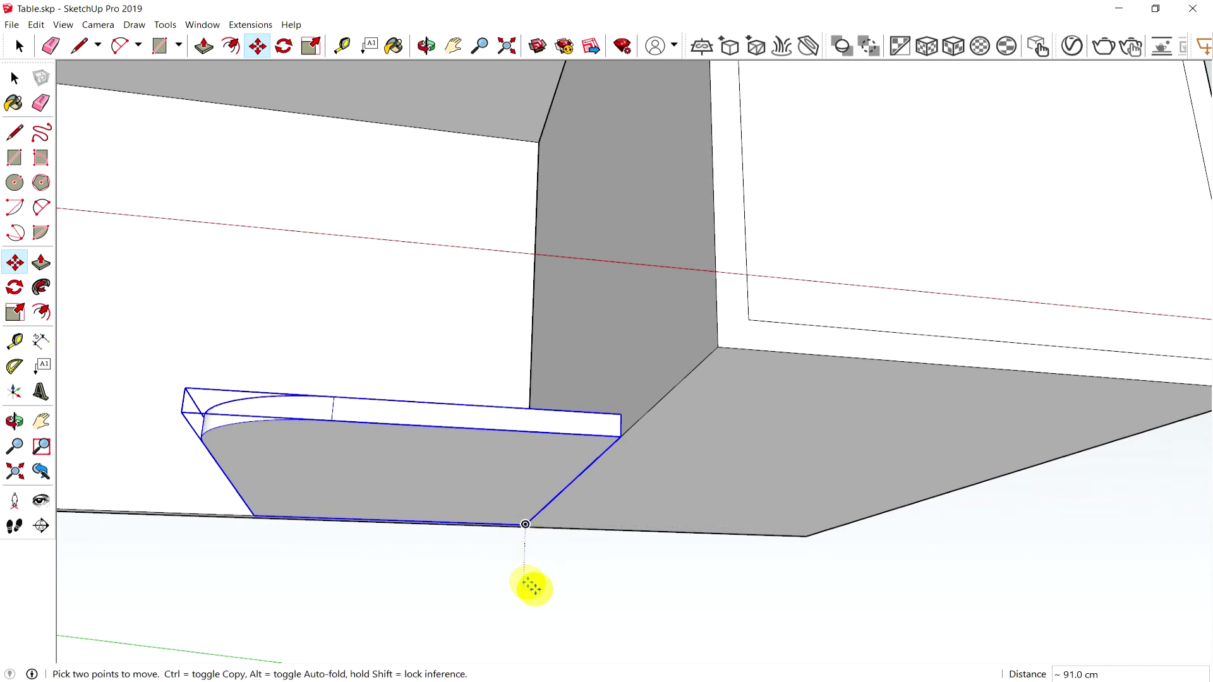
{"action": "mouse_move", "coordinate": [554, 506]}
{"action": "middle_mouse_down"}
{"action": "mouse_move", "coordinate": [556, 624]}
{"action": "mouse_move", "coordinate": [549, 480]}
{"action": "mouse_move", "coordinate": [549, 606]}
{"action": "mouse_move", "coordinate": [562, 621]}
{"action": "middle_mouse_up"}
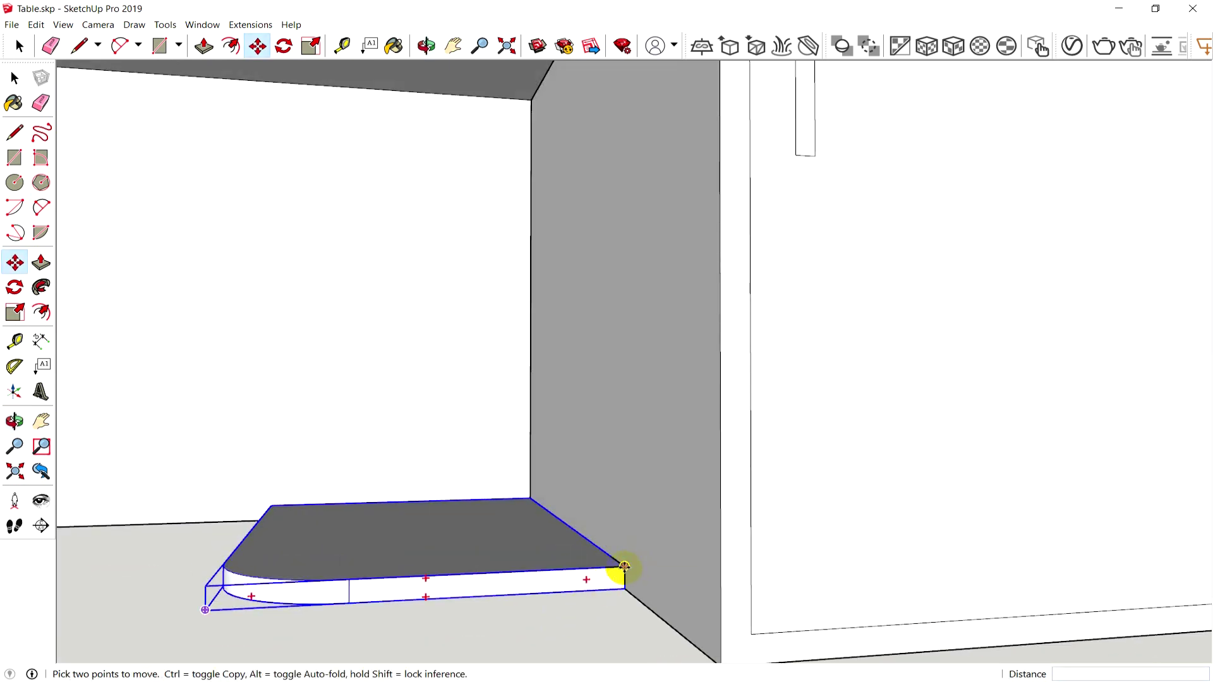
Step: Raise the shelf by 15 from its corner
{"action": "left_click_drag", "start_coordinate": [624, 566], "coordinate": [626, 479]}
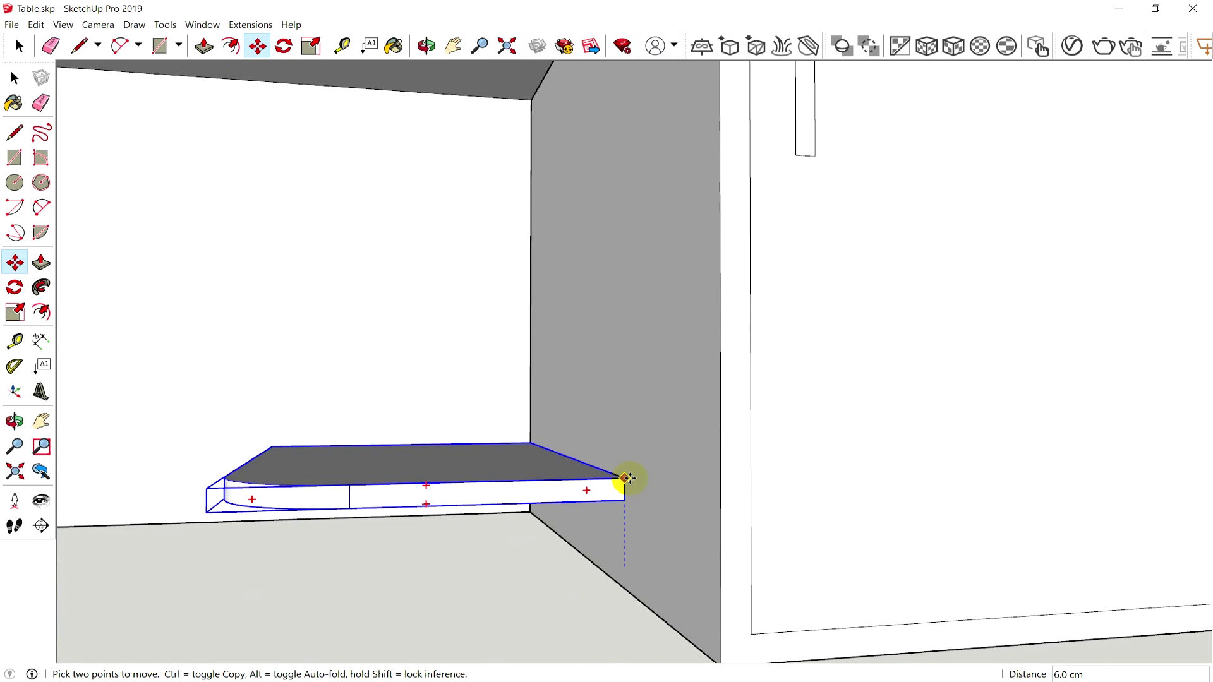
{"action": "key", "text": "Escape"}
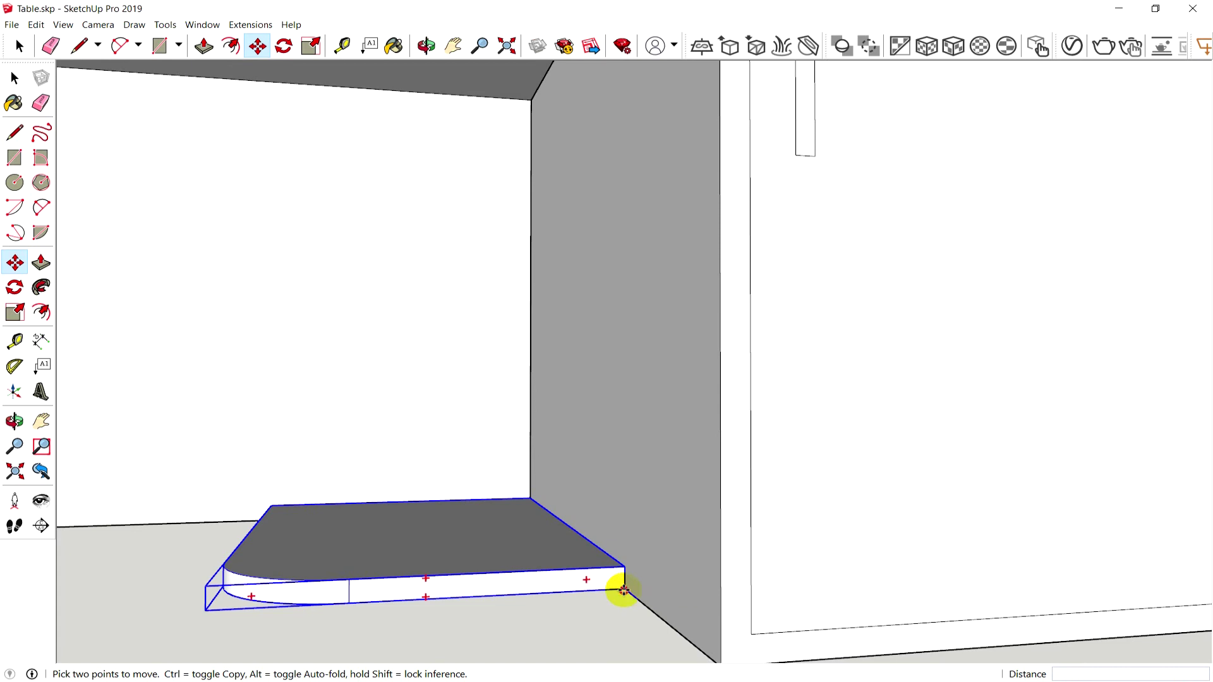
{"action": "left_click", "coordinate": [625, 590]}
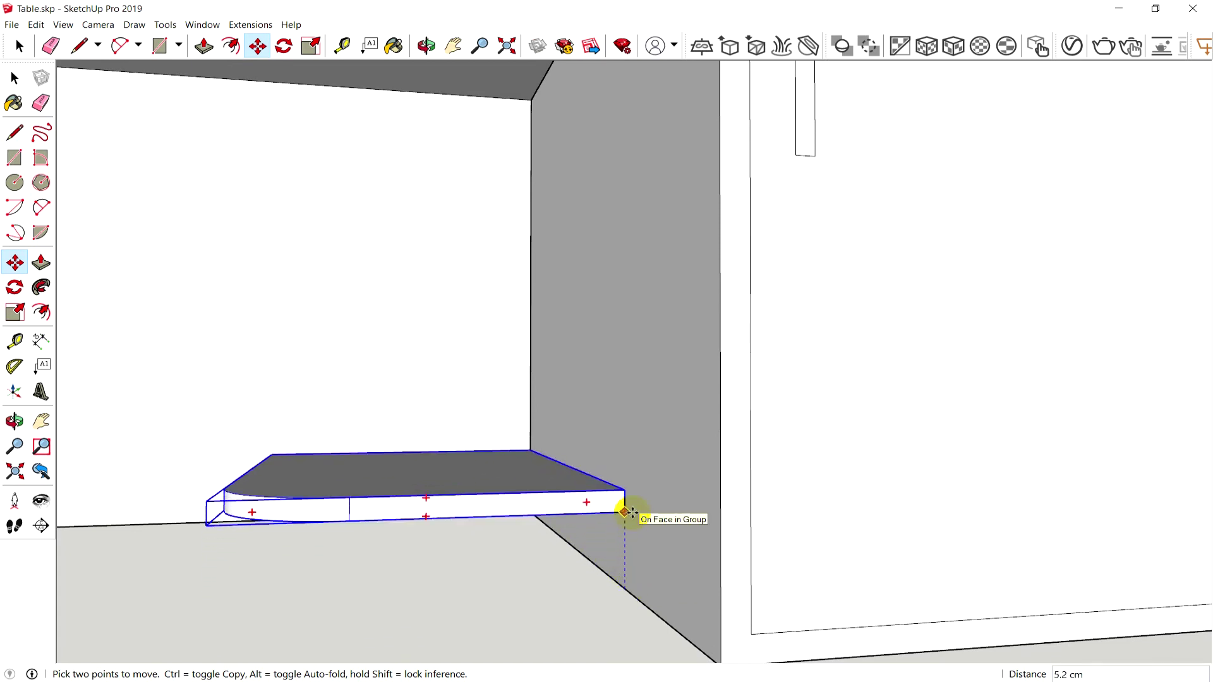
{"action": "type", "text": "15"}
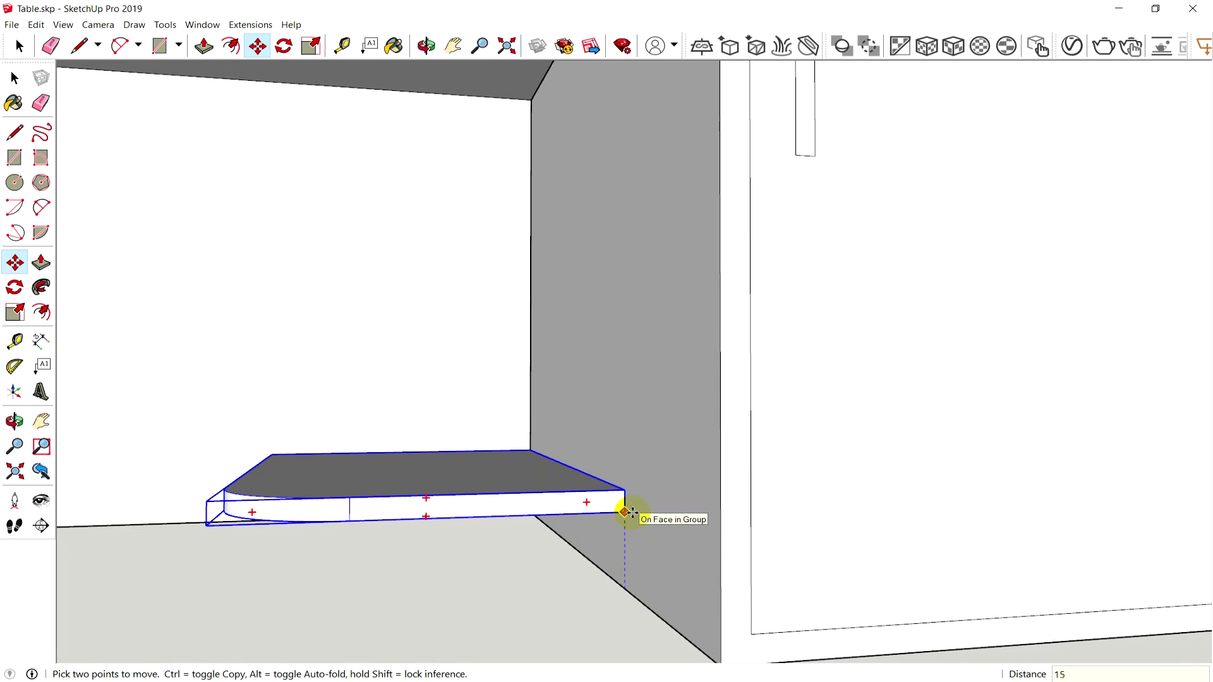
{"action": "key", "text": "Return"}
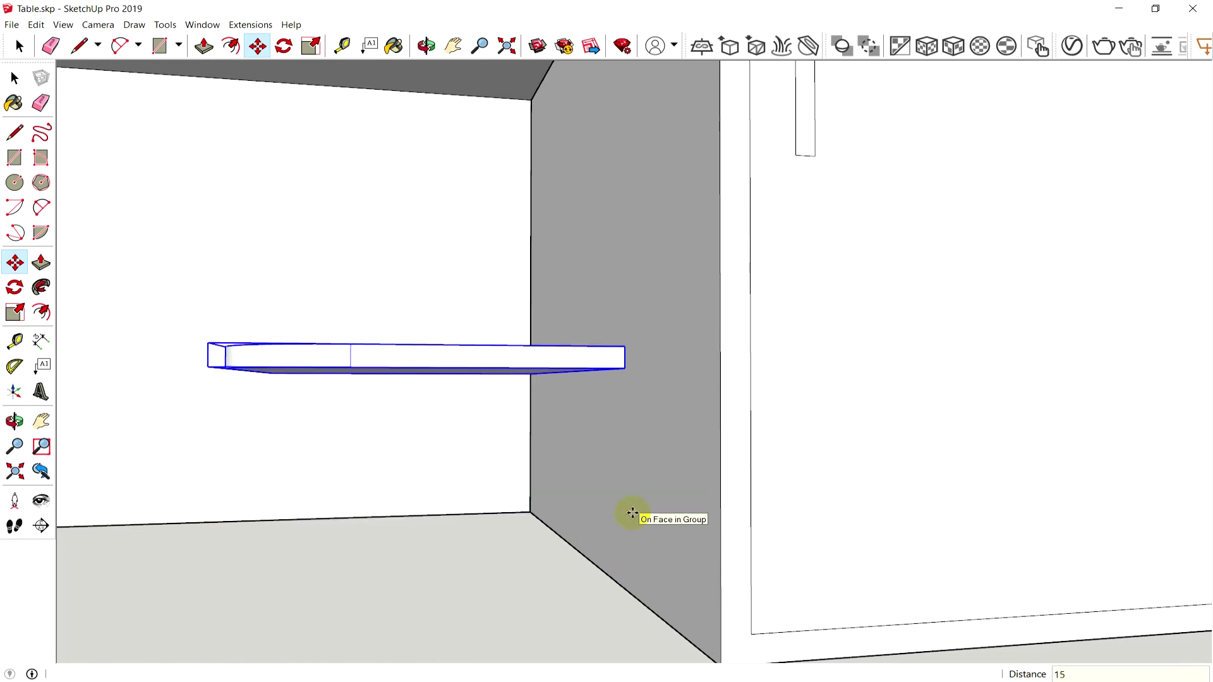
{"action": "scroll", "coordinate": [598, 418], "scroll_direction": "down", "scroll_amount": 2}
{"action": "scroll", "coordinate": [597, 417], "scroll_direction": "down", "scroll_amount": 3}
{"action": "scroll", "coordinate": [597, 423], "scroll_direction": "down", "scroll_amount": 2}
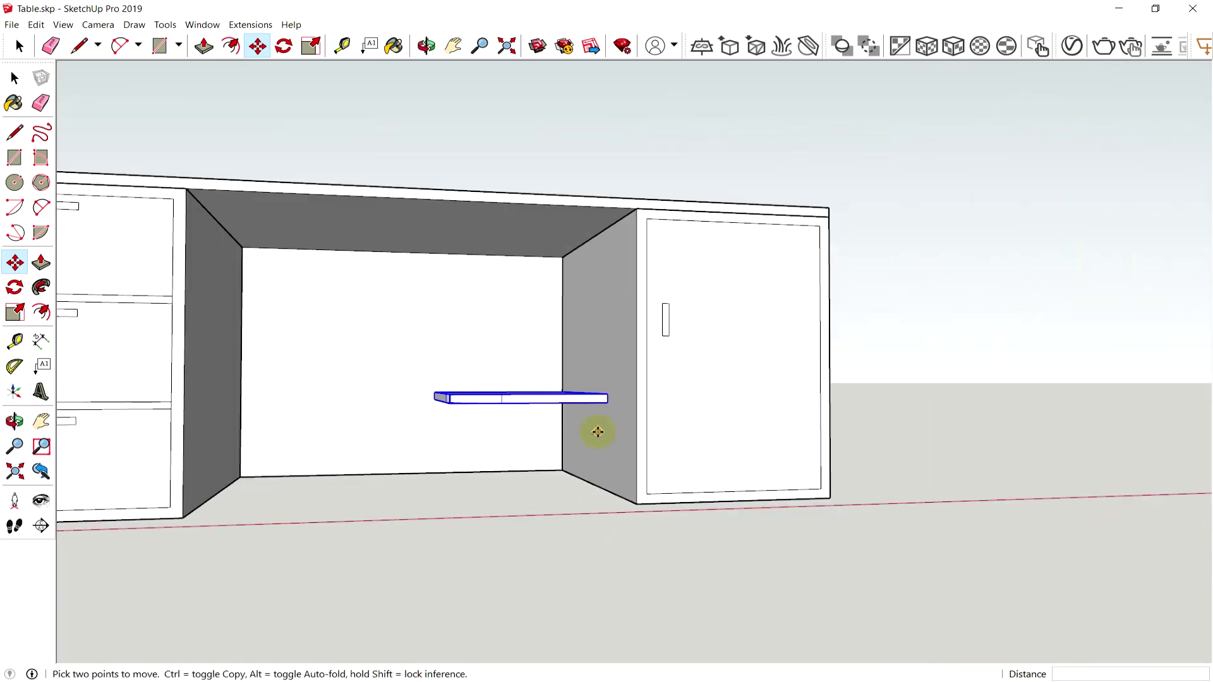
{"action": "middle_click_drag", "start_coordinate": [601, 425], "coordinate": [588, 487]}
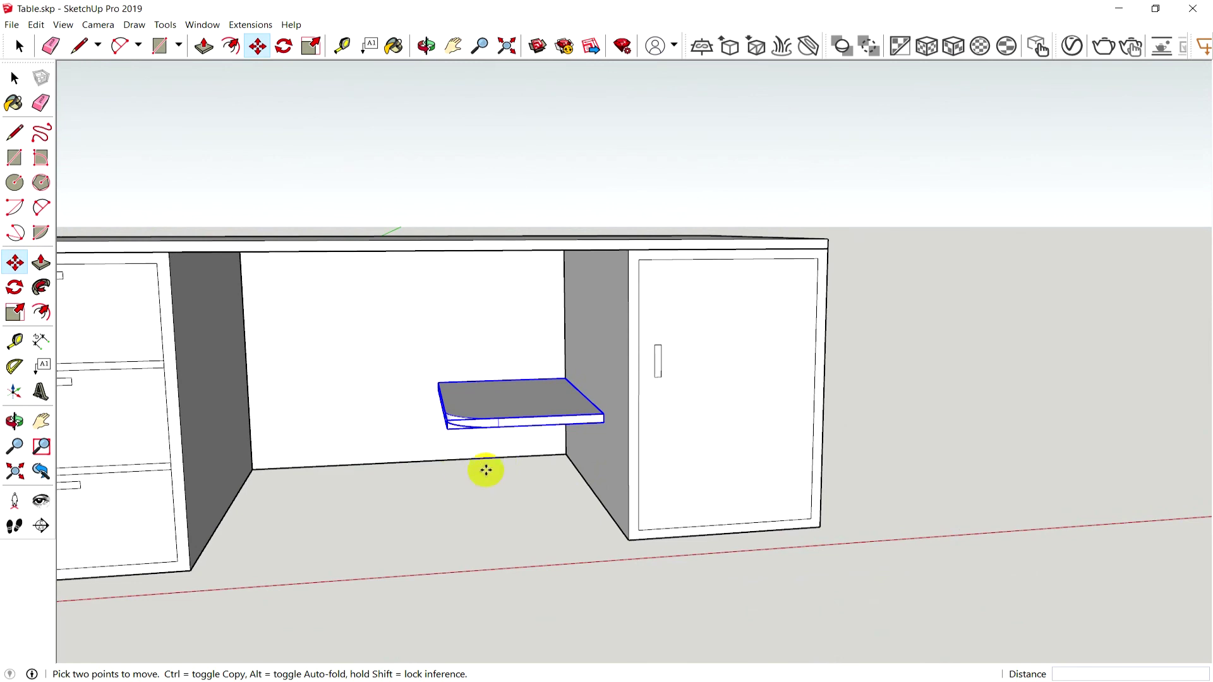
{"action": "mouse_move", "coordinate": [563, 290]}
{"action": "middle_mouse_down"}
{"action": "mouse_move", "coordinate": [563, 314]}
{"action": "mouse_move", "coordinate": [575, 238]}
{"action": "middle_mouse_up"}
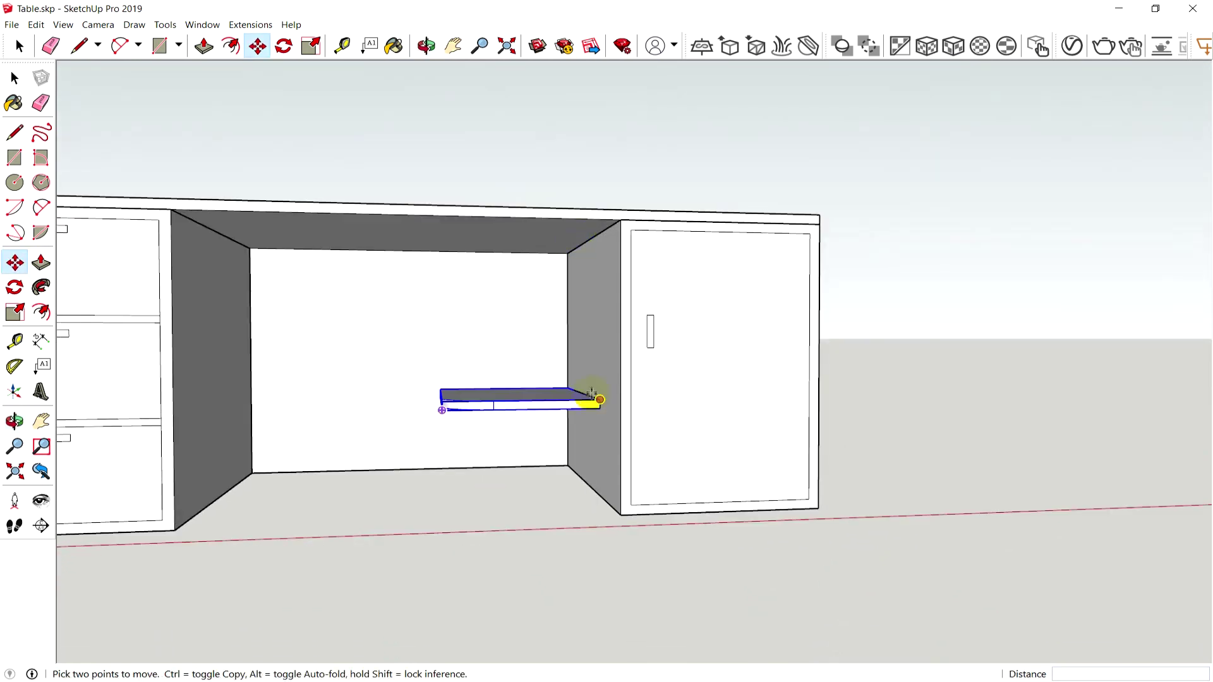
{"action": "middle_click_drag", "start_coordinate": [496, 447], "coordinate": [588, 490]}
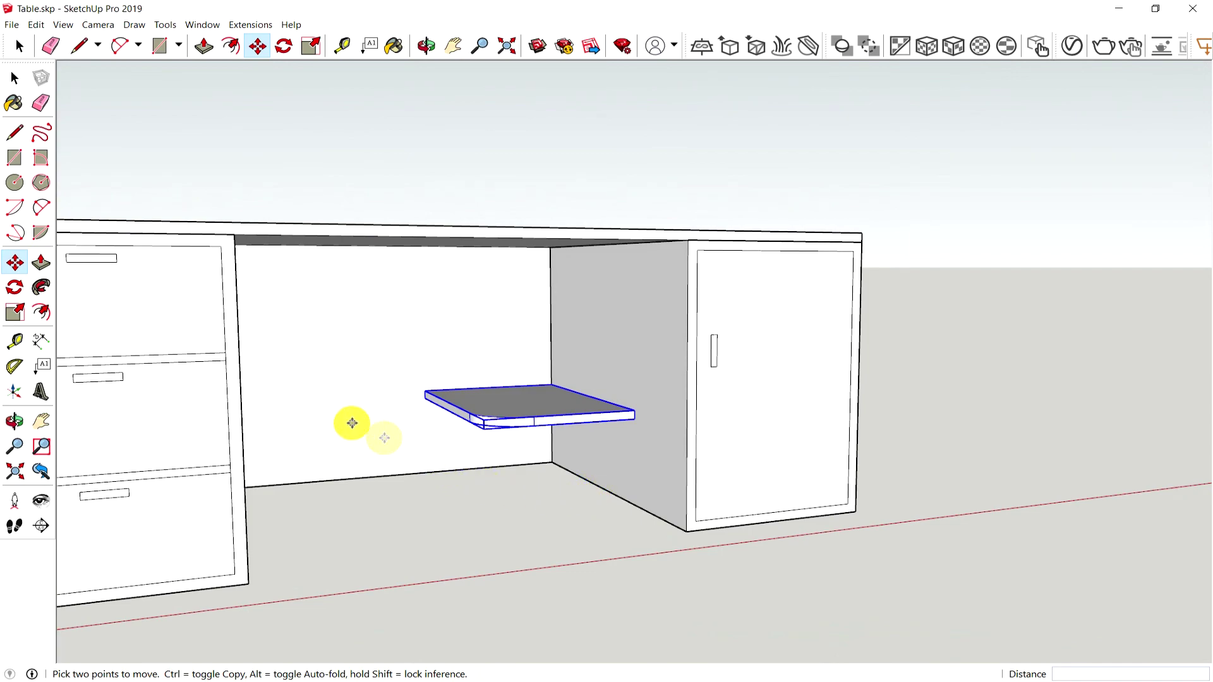
Step: Clear the selection and orbit around the desk to check the shelf's placement
{"action": "left_click", "coordinate": [15, 77]}
{"action": "left_click", "coordinate": [439, 521]}
{"action": "mouse_move", "coordinate": [439, 521]}
{"action": "middle_mouse_down"}
{"action": "mouse_move", "coordinate": [585, 506]}
{"action": "mouse_move", "coordinate": [504, 406]}
{"action": "mouse_move", "coordinate": [424, 506]}
{"action": "middle_mouse_up"}
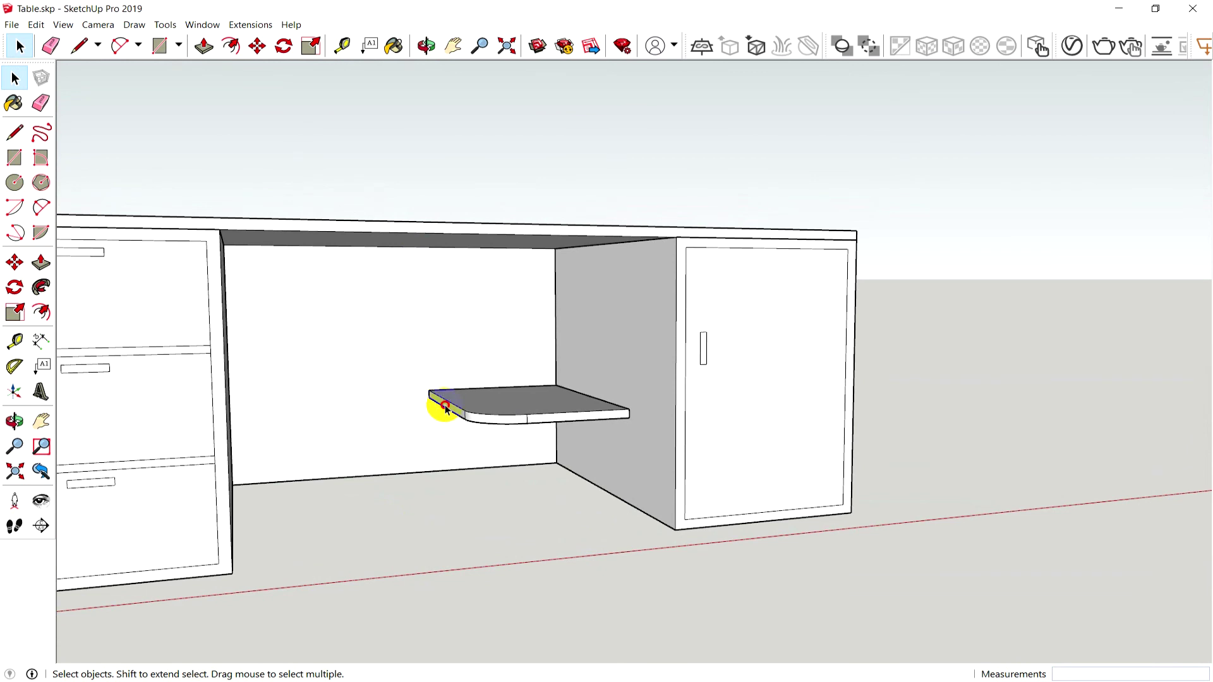
{"action": "left_click", "coordinate": [446, 409]}
{"action": "scroll", "coordinate": [442, 467], "scroll_direction": "up", "scroll_amount": 1}
{"action": "left_click", "coordinate": [434, 507]}
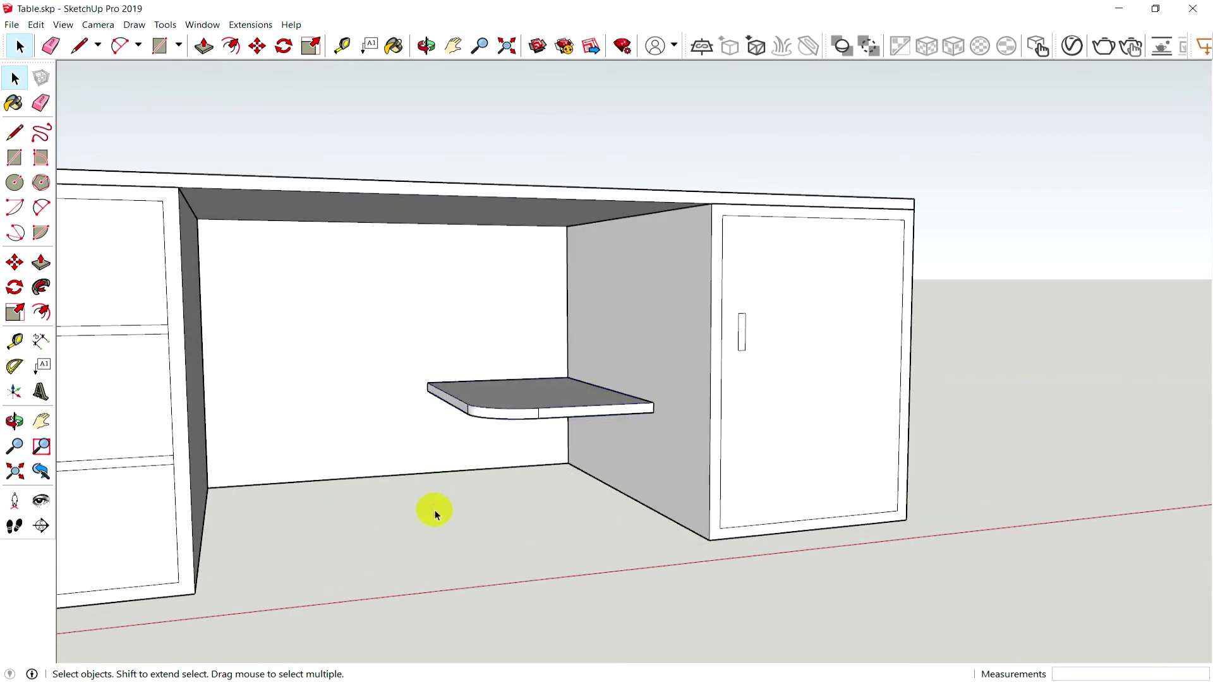
Step: Draw a 1.5 × 32 cm strip on the shelf's left end and begin extruding it
{"action": "left_click", "coordinate": [13, 157]}
{"action": "mouse_move", "coordinate": [379, 455]}
{"action": "middle_mouse_down"}
{"action": "mouse_move", "coordinate": [438, 482]}
{"action": "mouse_move", "coordinate": [474, 441]}
{"action": "middle_mouse_up"}
{"action": "scroll", "coordinate": [420, 386], "scroll_direction": "up", "scroll_amount": 3}
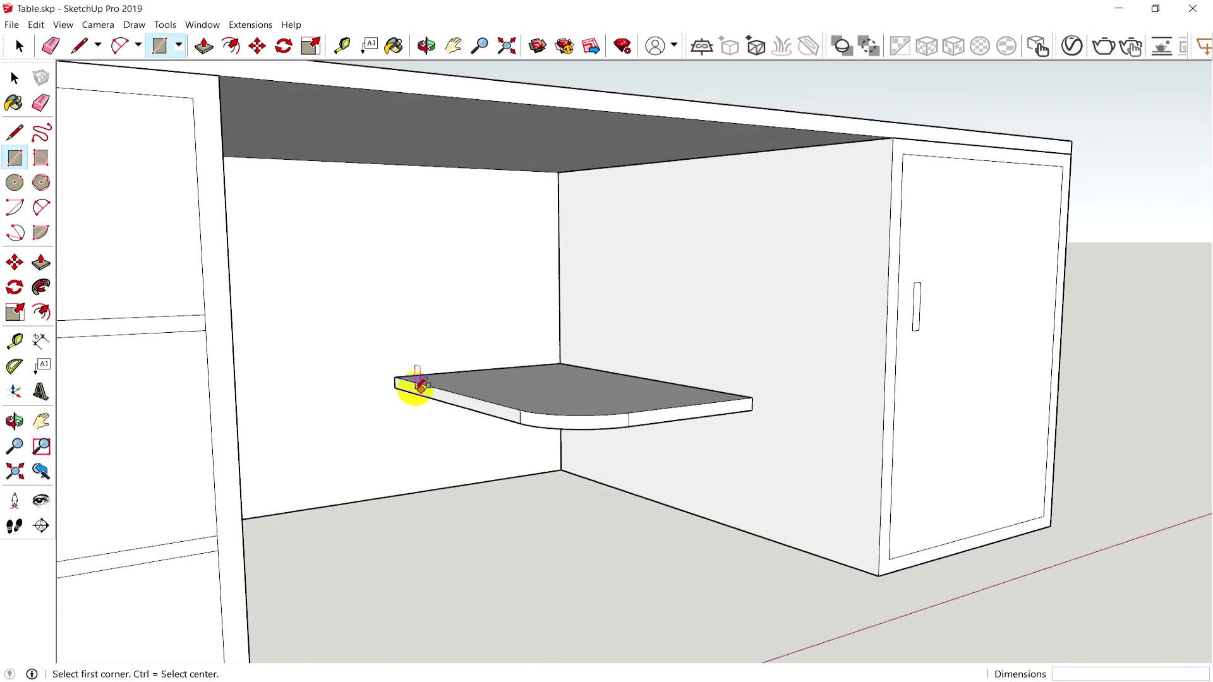
{"action": "left_click", "coordinate": [395, 377]}
{"action": "left_click", "coordinate": [521, 423]}
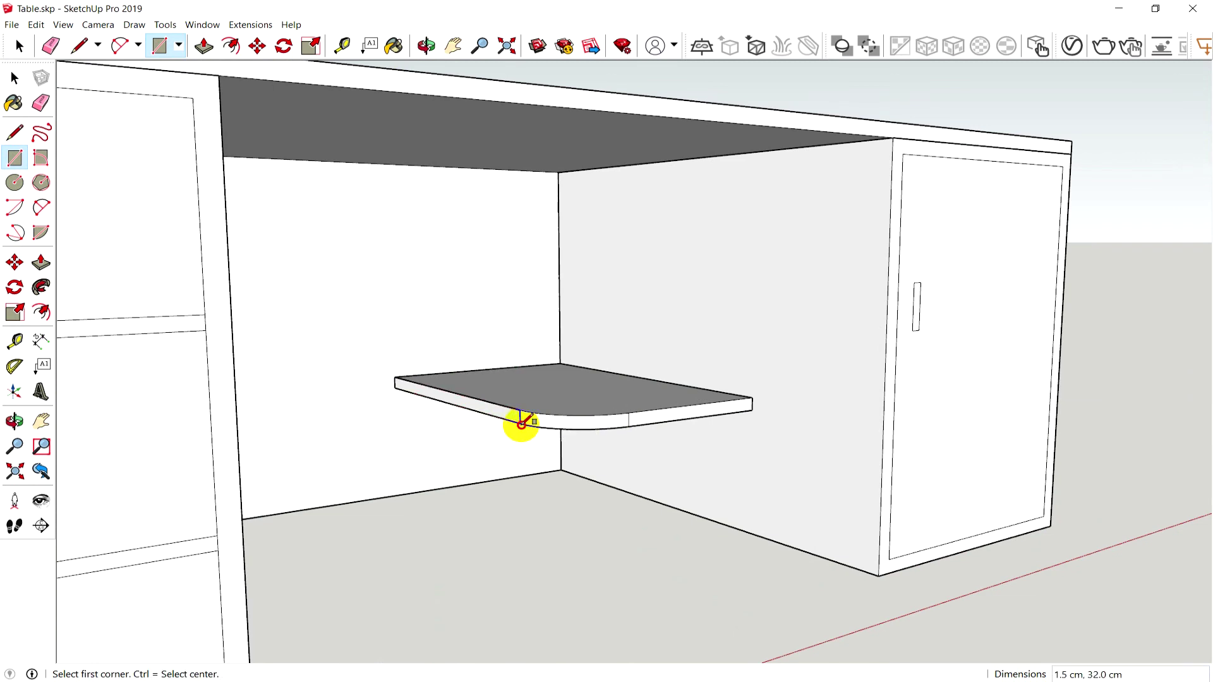
{"action": "scroll", "coordinate": [442, 508], "scroll_direction": "down", "scroll_amount": 2}
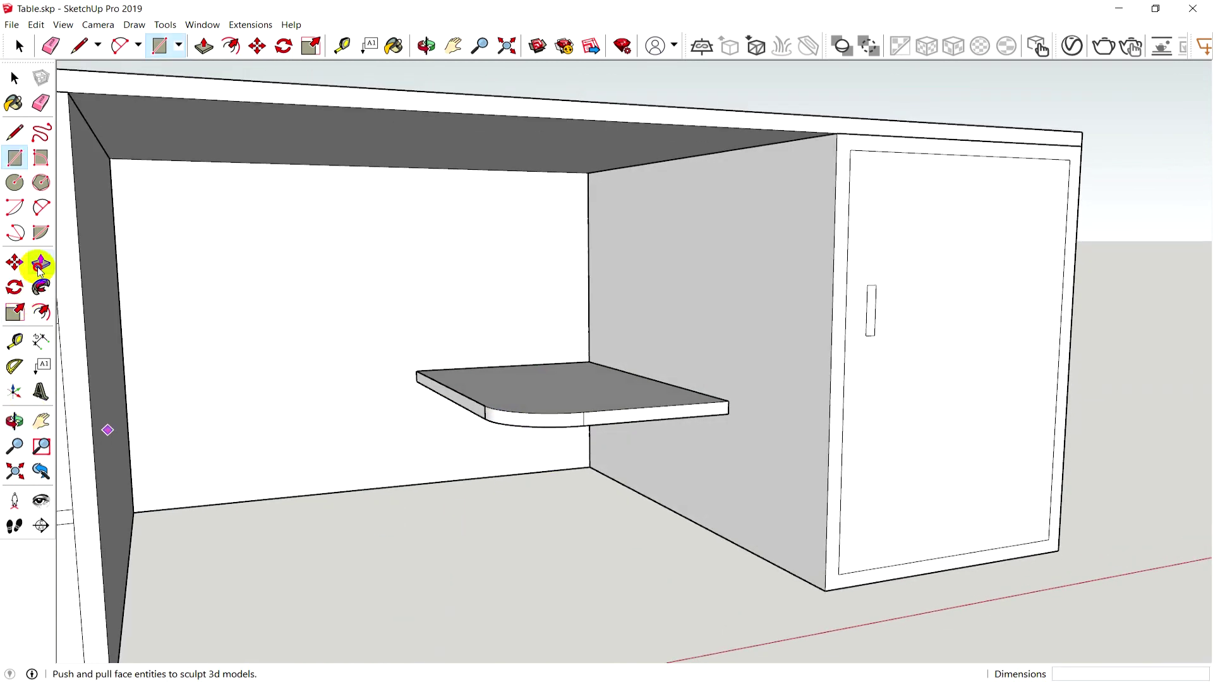
{"action": "left_click", "coordinate": [39, 266]}
{"action": "left_click_drag", "start_coordinate": [452, 398], "coordinate": [426, 400]}
{"action": "type", "text": "1"}
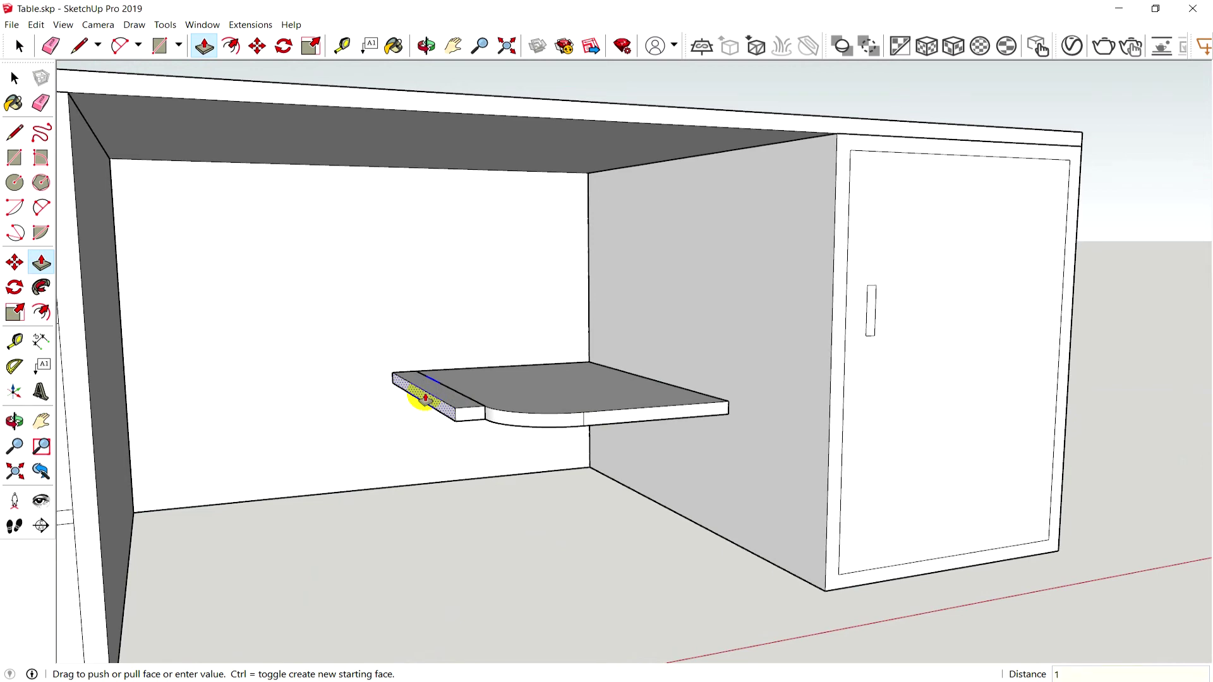
Step: Extrude the strip 1 cm, then pull its end face up 28.5 cm to the desktop
{"action": "key", "text": "Return"}
{"action": "mouse_move", "coordinate": [523, 476]}
{"action": "middle_mouse_down"}
{"action": "mouse_move", "coordinate": [352, 501]}
{"action": "mouse_move", "coordinate": [392, 514]}
{"action": "middle_mouse_up"}
{"action": "mouse_move", "coordinate": [435, 479]}
{"action": "middle_mouse_down"}
{"action": "mouse_move", "coordinate": [474, 466]}
{"action": "mouse_move", "coordinate": [447, 453]}
{"action": "middle_mouse_up"}
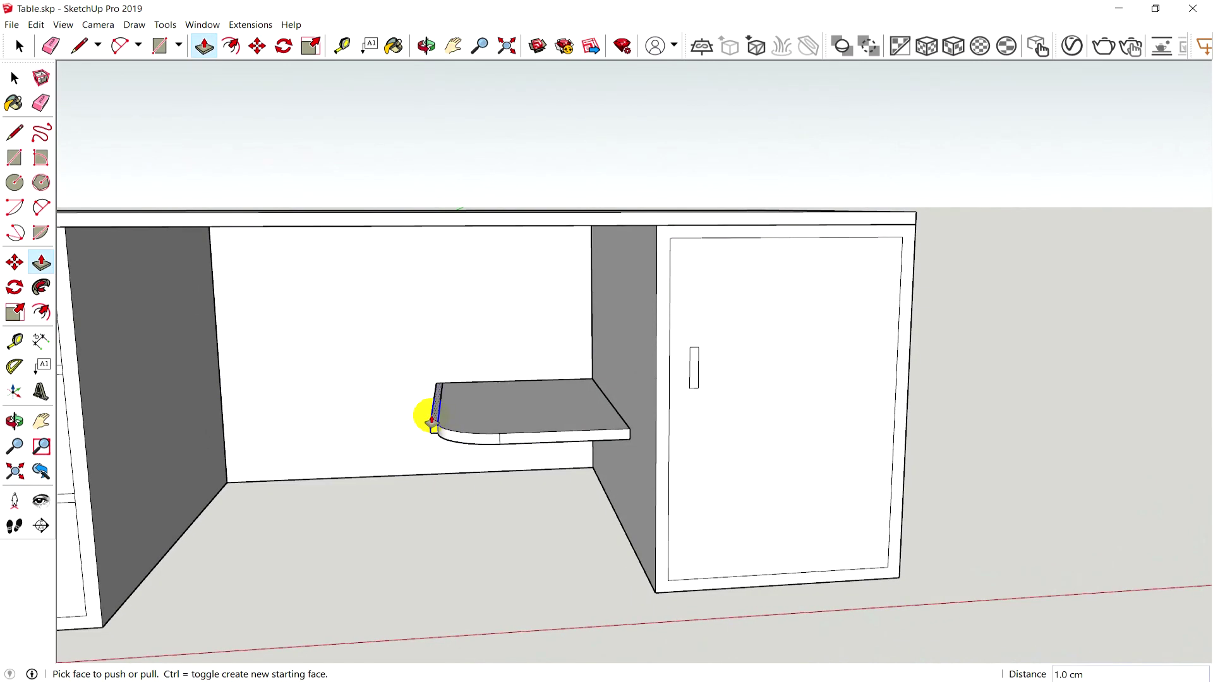
{"action": "mouse_move", "coordinate": [433, 421]}
{"action": "left_mouse_down"}
{"action": "mouse_move", "coordinate": [430, 320]}
{"action": "mouse_move", "coordinate": [446, 238]}
{"action": "mouse_move", "coordinate": [434, 230]}
{"action": "left_mouse_up"}
{"action": "mouse_move", "coordinate": [433, 230]}
{"action": "middle_mouse_down"}
{"action": "mouse_move", "coordinate": [419, 428]}
{"action": "mouse_move", "coordinate": [448, 393]}
{"action": "middle_mouse_up"}
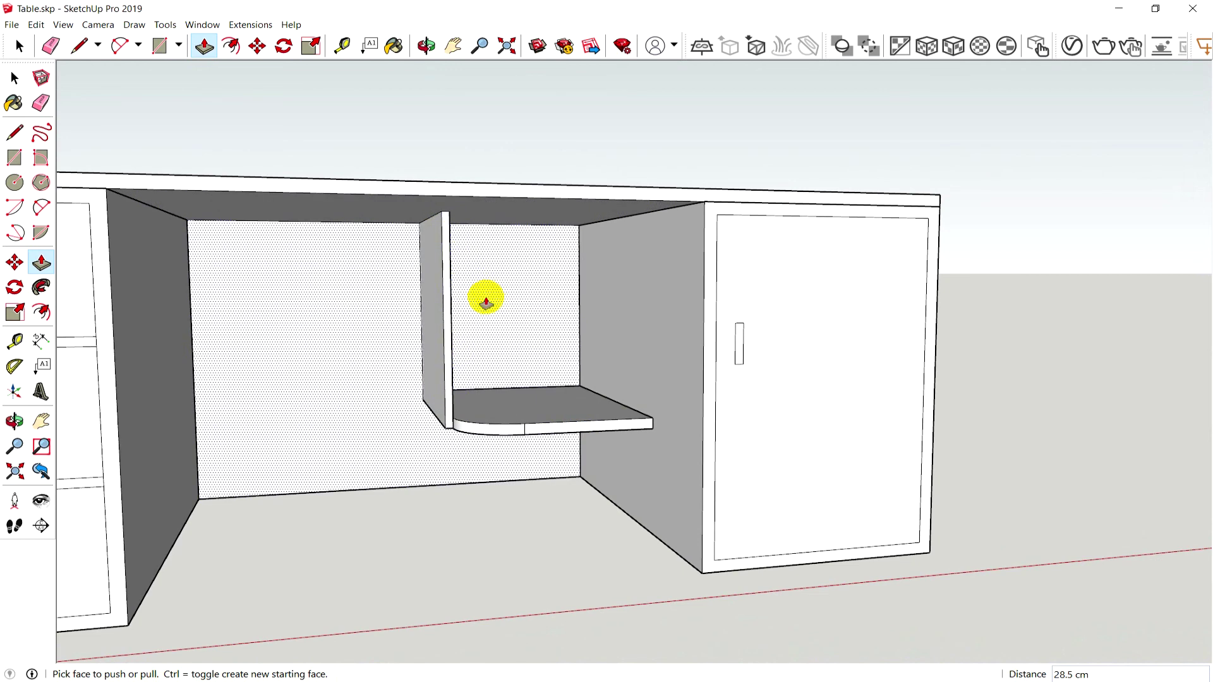
Step: Orbit and zoom out to review the divider beside the shelf and the whole desk
{"action": "middle_click_drag", "start_coordinate": [501, 305], "coordinate": [361, 333]}
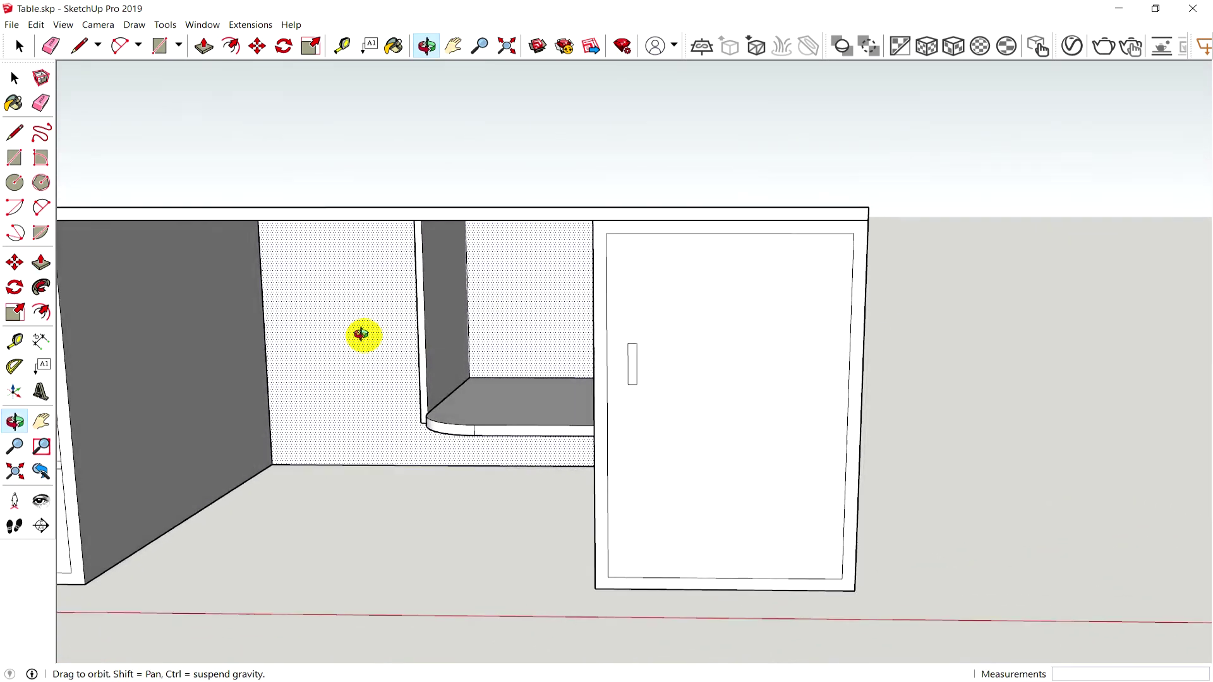
{"action": "middle_click_drag", "start_coordinate": [468, 319], "coordinate": [548, 332]}
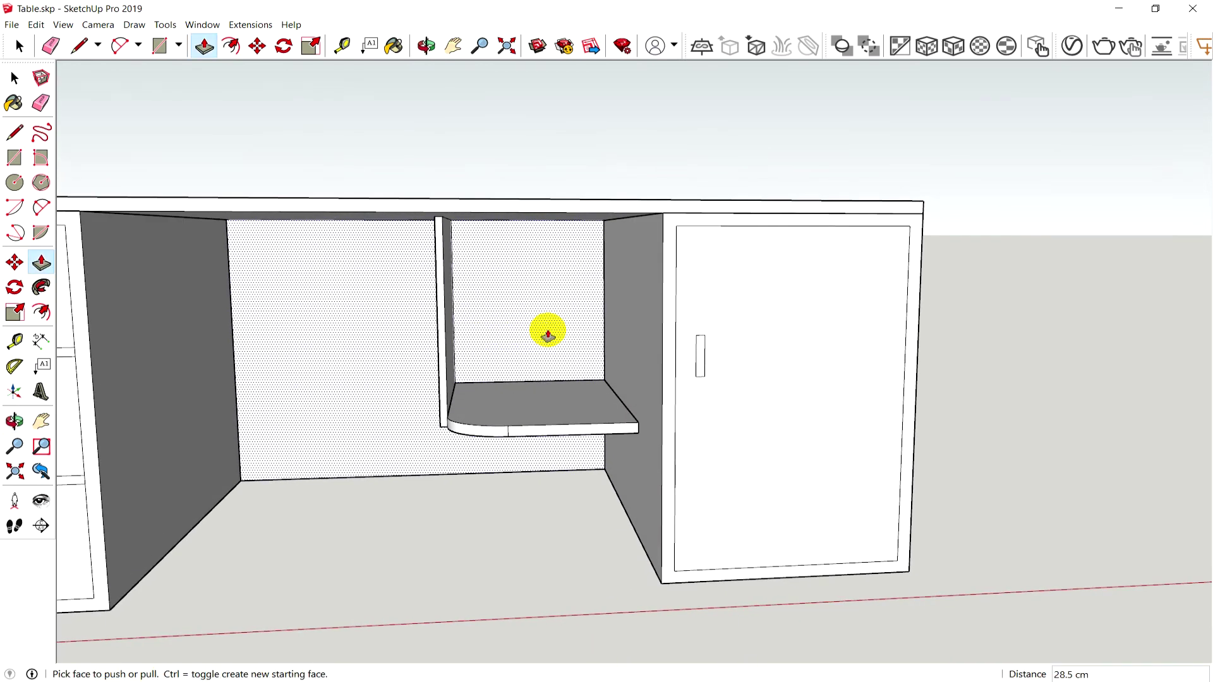
{"action": "scroll", "coordinate": [528, 523], "scroll_direction": "down", "scroll_amount": 2}
{"action": "scroll", "coordinate": [498, 524], "scroll_direction": "down", "scroll_amount": 2}
{"action": "mouse_move", "coordinate": [498, 523]}
{"action": "middle_mouse_down"}
{"action": "mouse_move", "coordinate": [658, 482]}
{"action": "mouse_move", "coordinate": [490, 480]}
{"action": "mouse_move", "coordinate": [466, 509]}
{"action": "mouse_move", "coordinate": [509, 539]}
{"action": "mouse_move", "coordinate": [476, 534]}
{"action": "middle_mouse_up"}
{"action": "scroll", "coordinate": [490, 480], "scroll_direction": "down", "scroll_amount": 2}
{"action": "scroll", "coordinate": [502, 490], "scroll_direction": "down", "scroll_amount": 2}
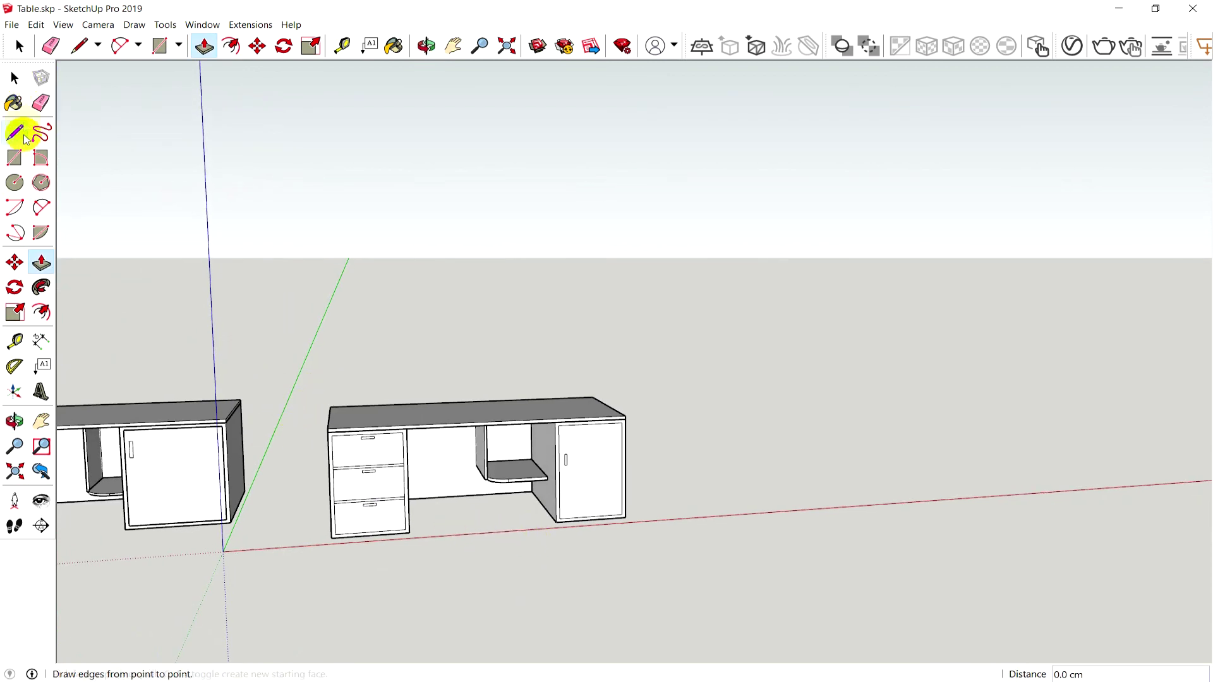
{"action": "left_click", "coordinate": [14, 78]}
{"action": "middle_click_drag", "start_coordinate": [292, 492], "coordinate": [441, 420]}
{"action": "mouse_move", "coordinate": [273, 411]}
{"action": "middle_mouse_down"}
{"action": "mouse_move", "coordinate": [252, 482]}
{"action": "mouse_move", "coordinate": [455, 425]}
{"action": "mouse_move", "coordinate": [240, 490]}
{"action": "middle_mouse_up"}
{"action": "middle_click_drag", "start_coordinate": [354, 538], "coordinate": [368, 538]}
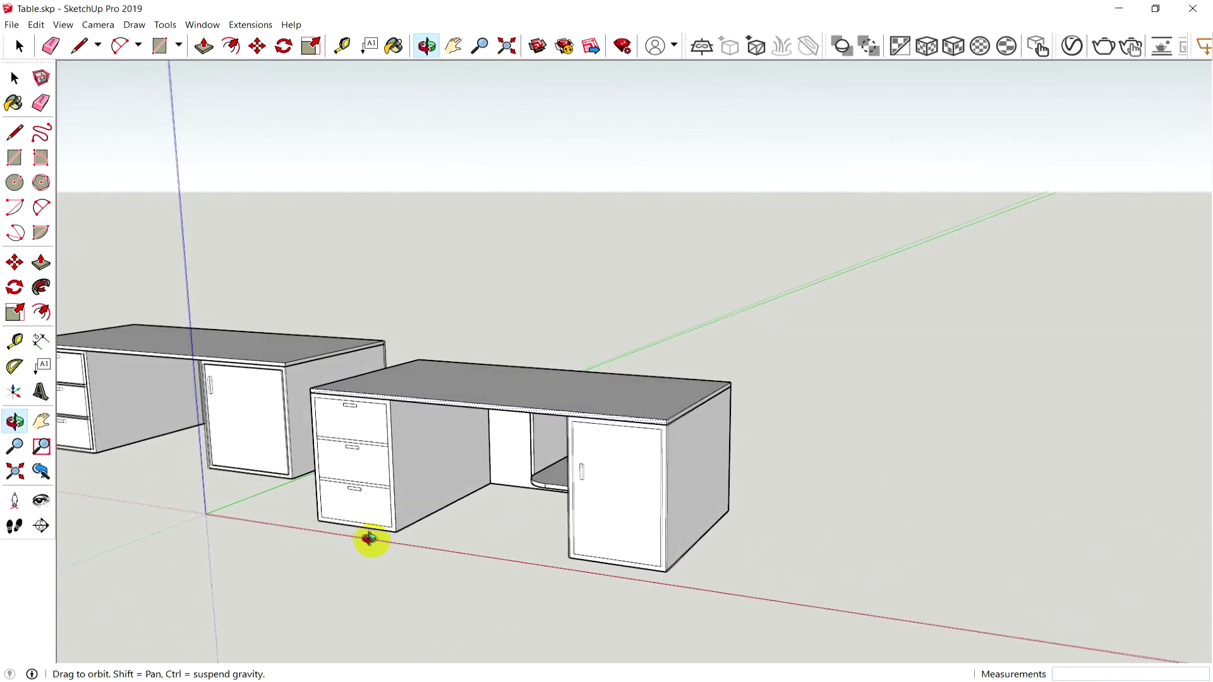
{"action": "scroll", "coordinate": [404, 517], "scroll_direction": "up", "scroll_amount": 3}
{"action": "scroll", "coordinate": [425, 519], "scroll_direction": "up", "scroll_amount": 2}
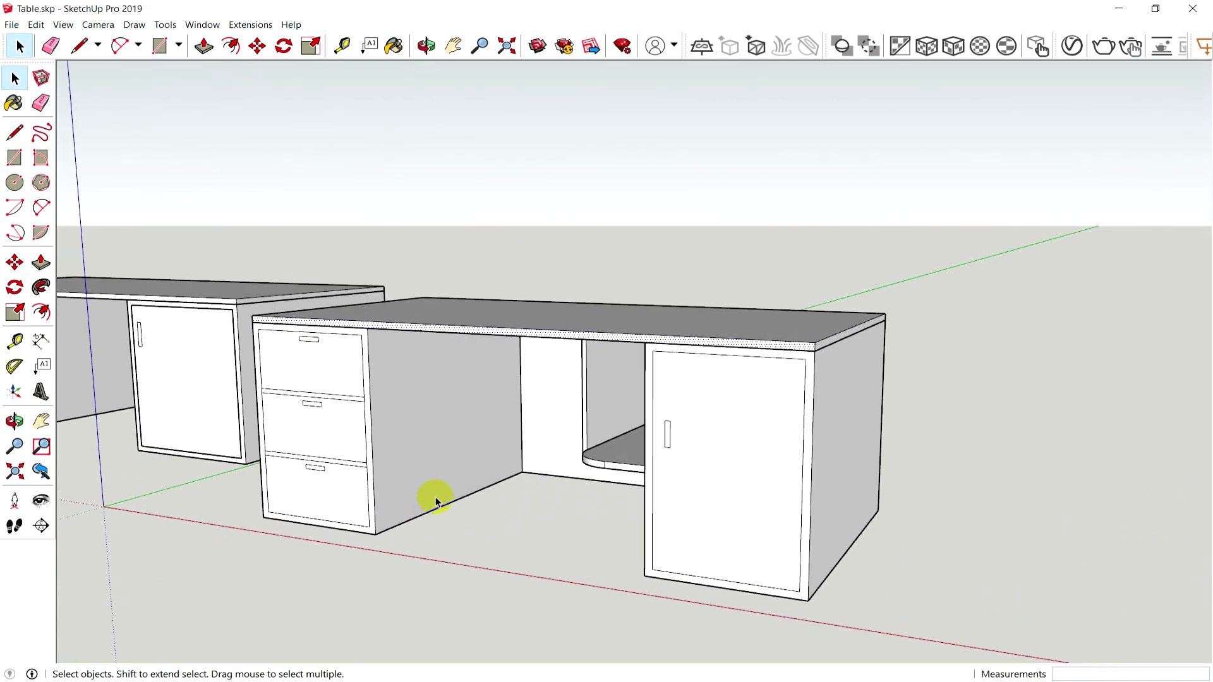
{"action": "left_click", "coordinate": [41, 262]}
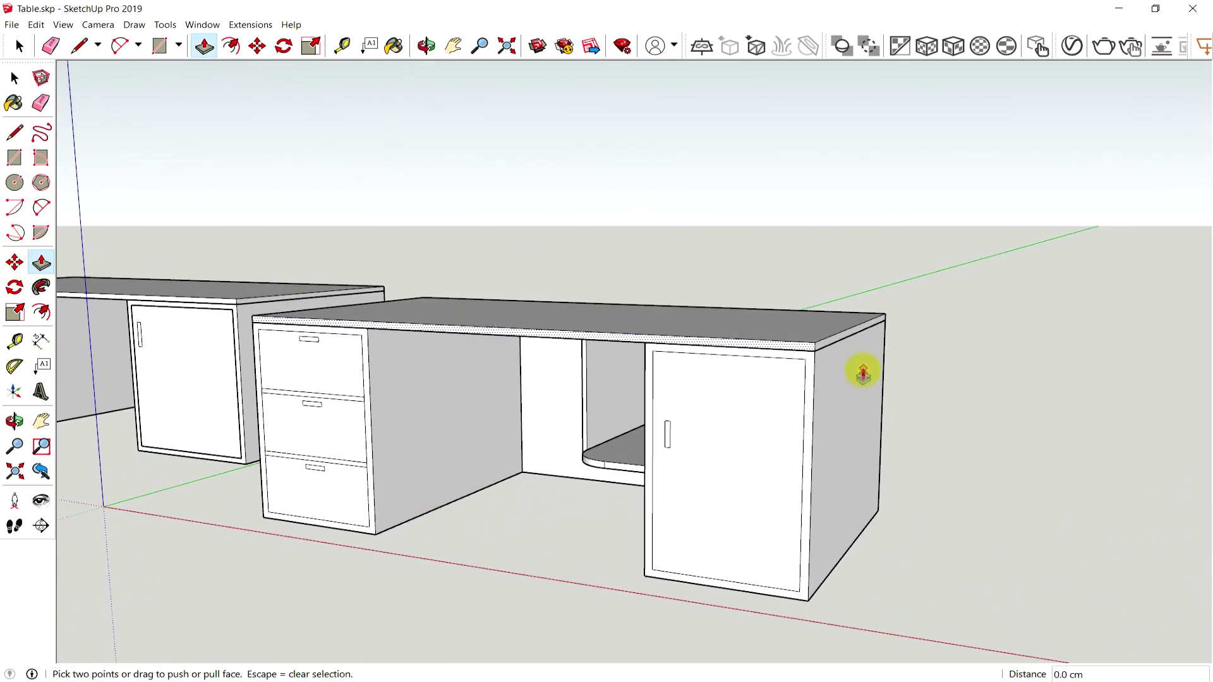
{"action": "scroll", "coordinate": [846, 352], "scroll_direction": "up", "scroll_amount": 1}
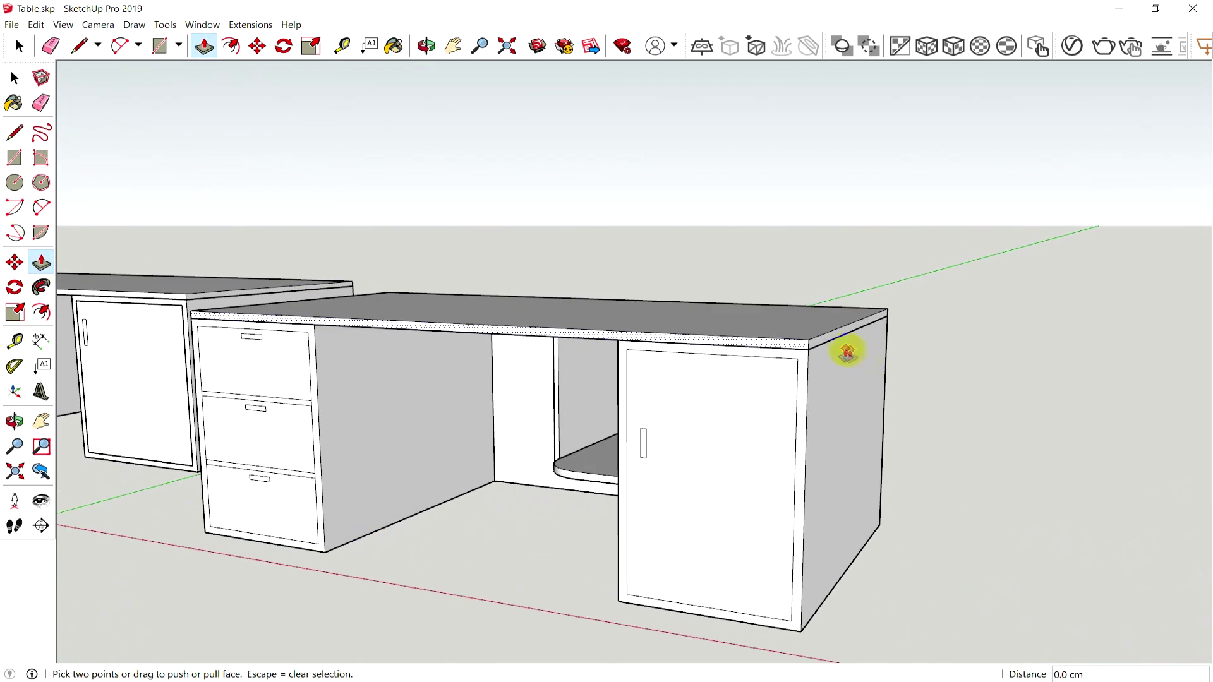
{"action": "left_click", "coordinate": [759, 347]}
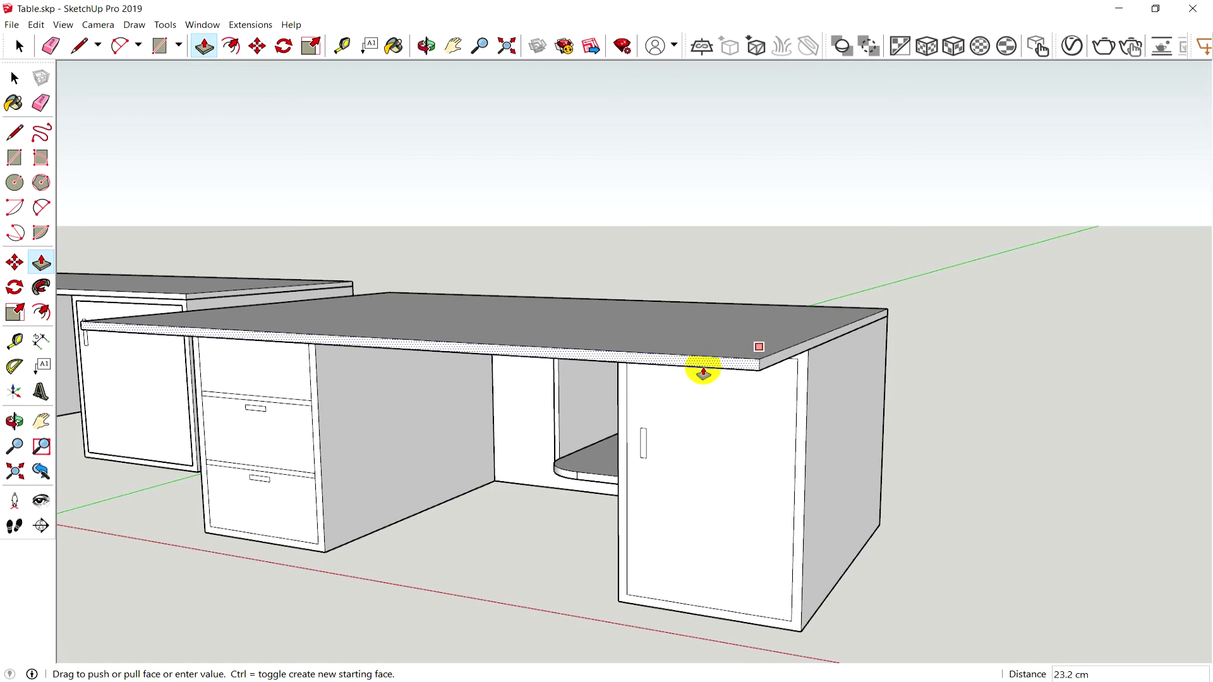
{"action": "key", "text": "Return"}
{"action": "middle_click_drag", "start_coordinate": [474, 520], "coordinate": [588, 425]}
{"action": "left_click_drag", "start_coordinate": [594, 384], "coordinate": [425, 482]}
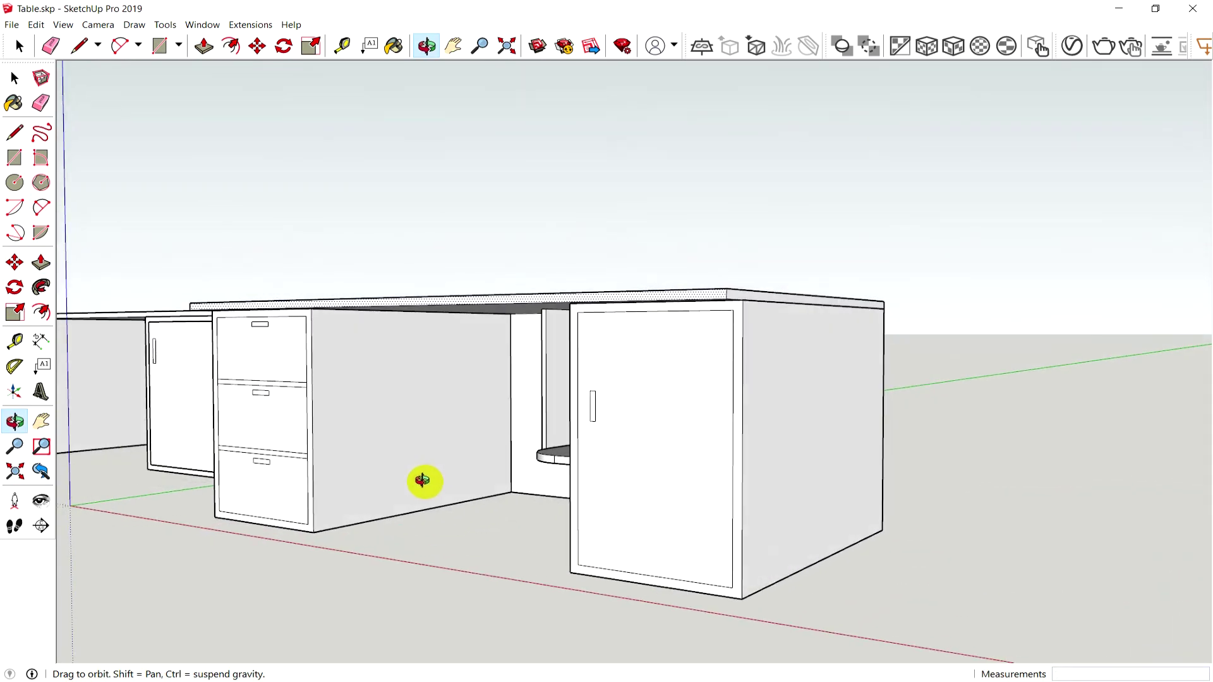
{"action": "key", "text": "p"}
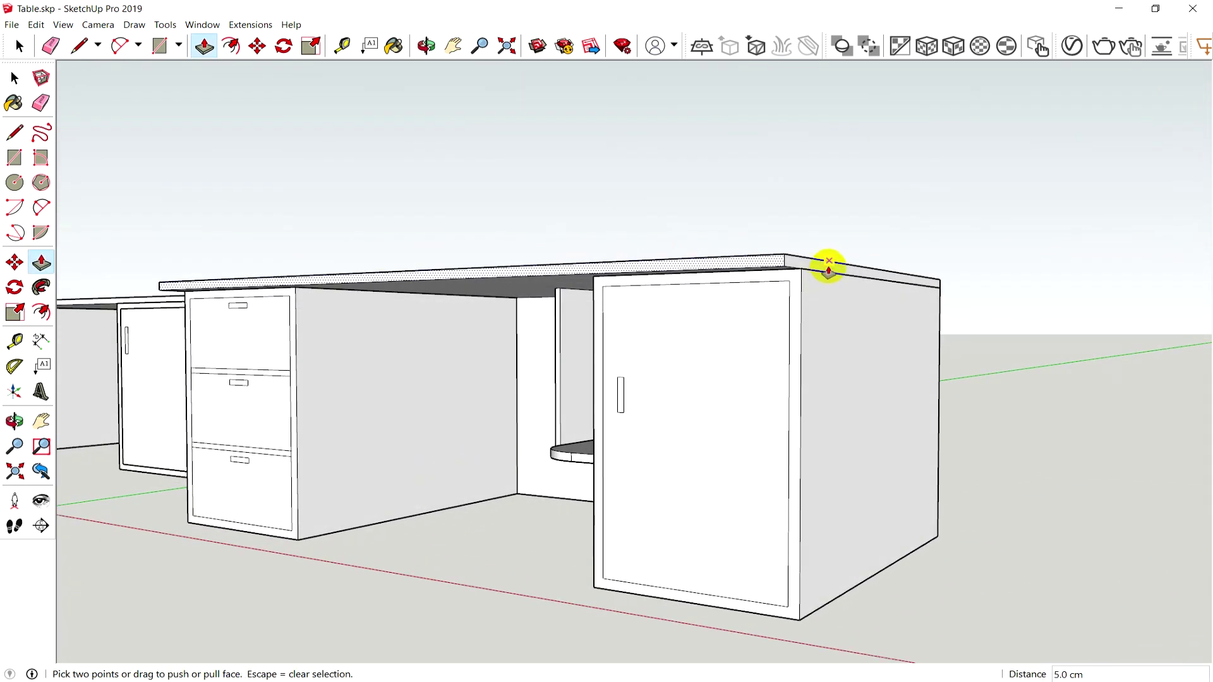
{"action": "left_click", "coordinate": [828, 266]}
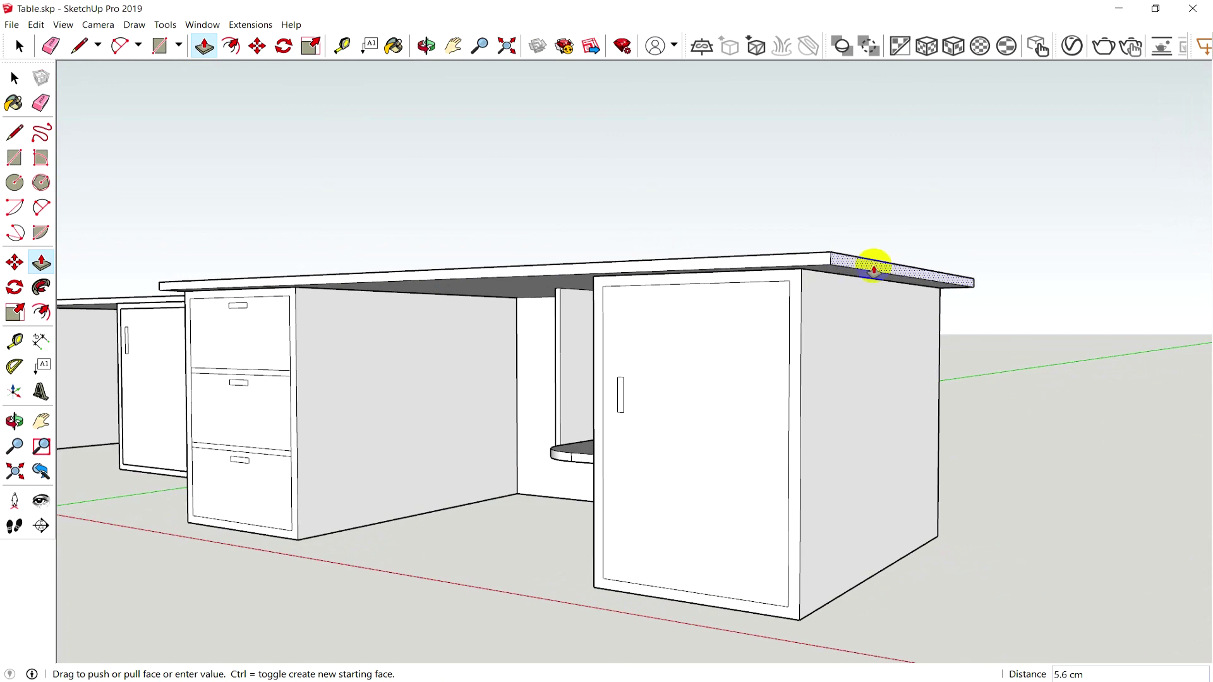
{"action": "left_click", "coordinate": [874, 269]}
{"action": "key", "text": "o"}
{"action": "mouse_move", "coordinate": [825, 285]}
{"action": "left_mouse_down"}
{"action": "mouse_move", "coordinate": [750, 407]}
{"action": "mouse_move", "coordinate": [809, 421]}
{"action": "left_mouse_up"}
{"action": "mouse_move", "coordinate": [809, 420]}
{"action": "middle_mouse_down"}
{"action": "mouse_move", "coordinate": [801, 477]}
{"action": "mouse_move", "coordinate": [699, 490]}
{"action": "mouse_move", "coordinate": [907, 475]}
{"action": "middle_mouse_up"}
{"action": "key", "text": "p"}
{"action": "mouse_move", "coordinate": [699, 517]}
{"action": "middle_mouse_down"}
{"action": "mouse_move", "coordinate": [582, 563]}
{"action": "mouse_move", "coordinate": [607, 505]}
{"action": "middle_mouse_up"}
{"action": "key", "text": "ctrl+z"}
{"action": "mouse_move", "coordinate": [617, 534]}
{"action": "middle_mouse_down"}
{"action": "mouse_move", "coordinate": [495, 555]}
{"action": "mouse_move", "coordinate": [433, 528]}
{"action": "mouse_move", "coordinate": [466, 560]}
{"action": "middle_mouse_up"}
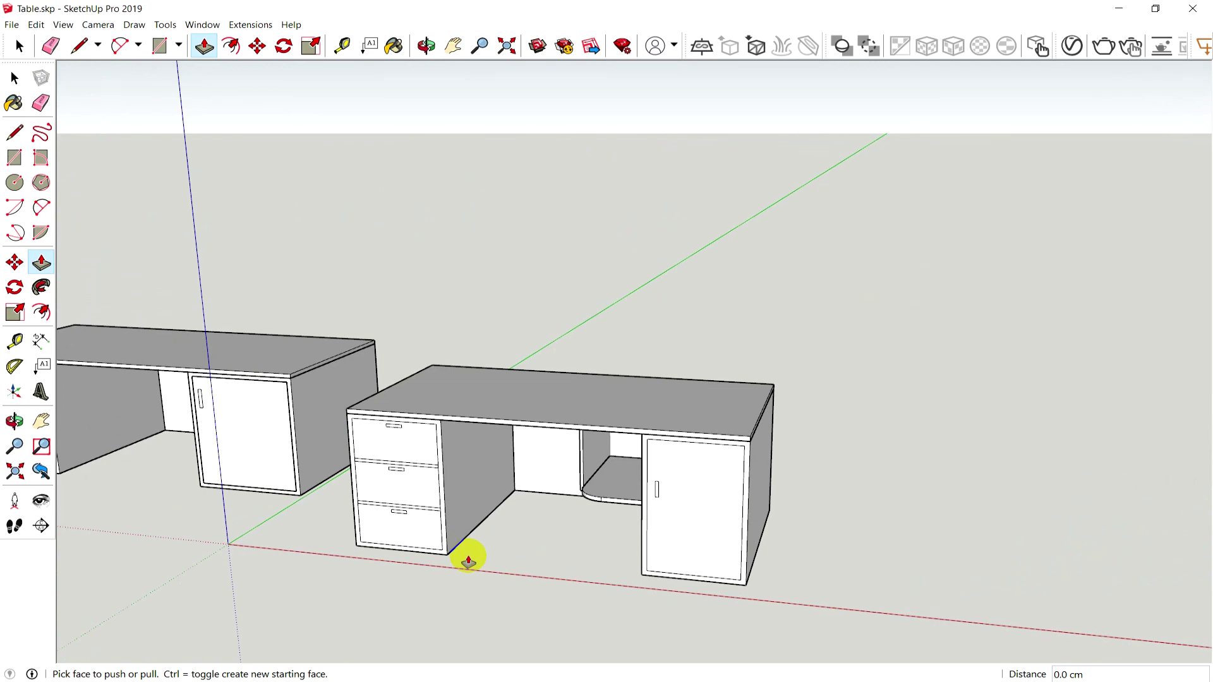
{"action": "mouse_move", "coordinate": [468, 556]}
{"action": "middle_mouse_down"}
{"action": "mouse_move", "coordinate": [544, 519]}
{"action": "mouse_move", "coordinate": [671, 401]}
{"action": "middle_mouse_up"}
{"action": "key", "text": "p"}
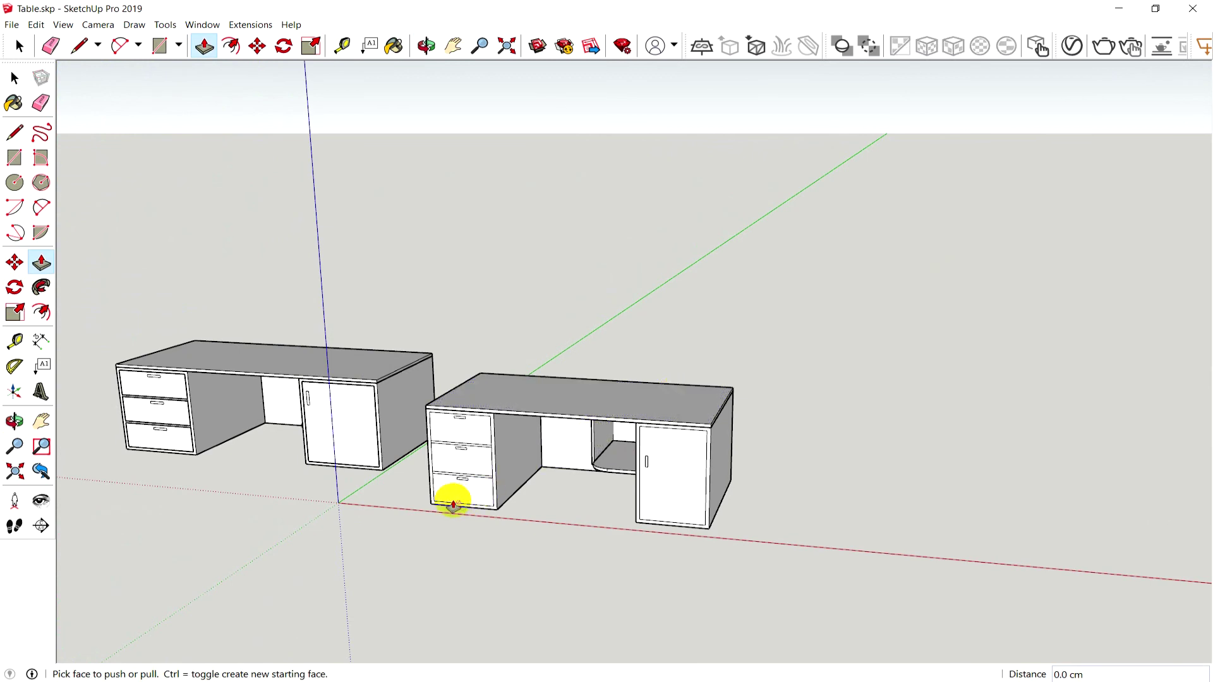
{"action": "scroll", "coordinate": [426, 530], "scroll_direction": "up", "scroll_amount": 3}
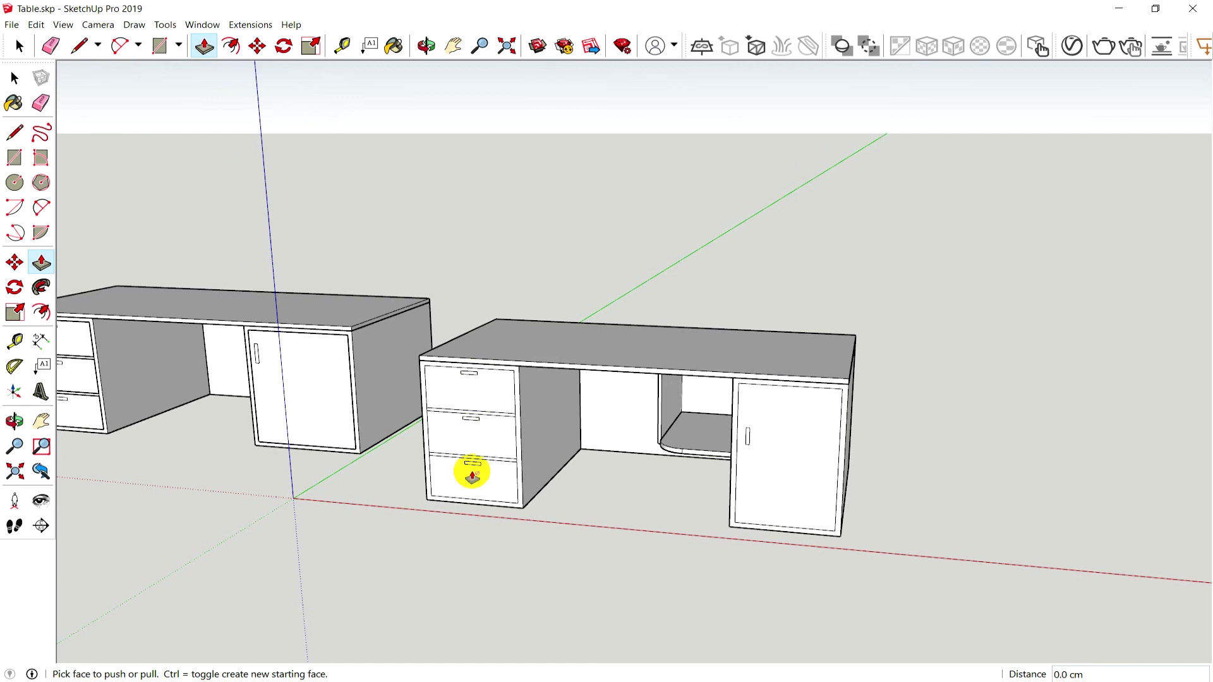
{"action": "scroll", "coordinate": [474, 480], "scroll_direction": "down", "scroll_amount": 1}
{"action": "mouse_move", "coordinate": [483, 513]}
{"action": "middle_mouse_down"}
{"action": "mouse_move", "coordinate": [568, 487]}
{"action": "mouse_move", "coordinate": [596, 511]}
{"action": "middle_mouse_up"}
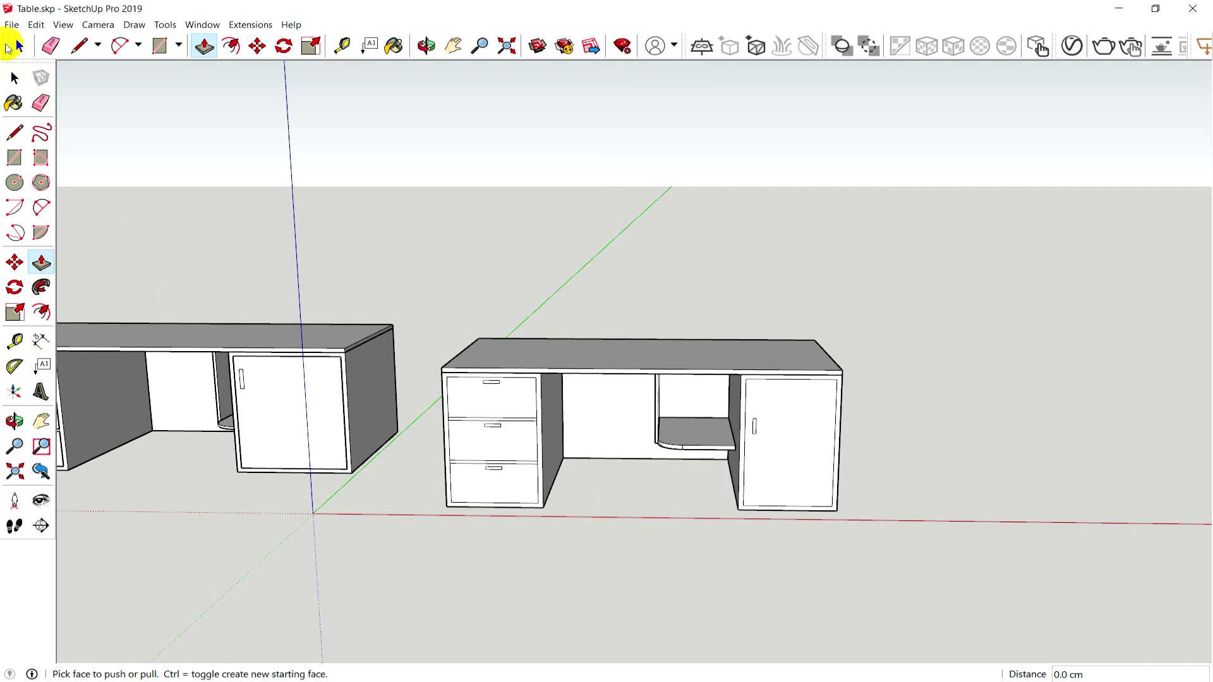
{"action": "left_click", "coordinate": [14, 78]}
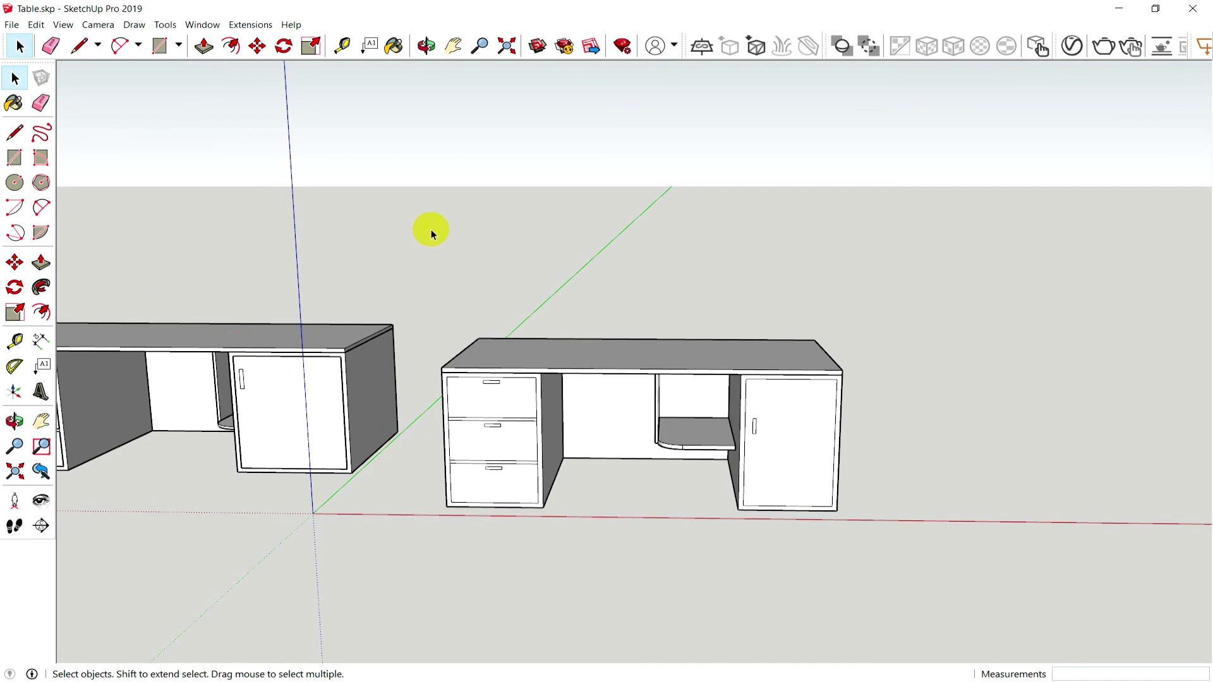
{"action": "key", "text": "o"}
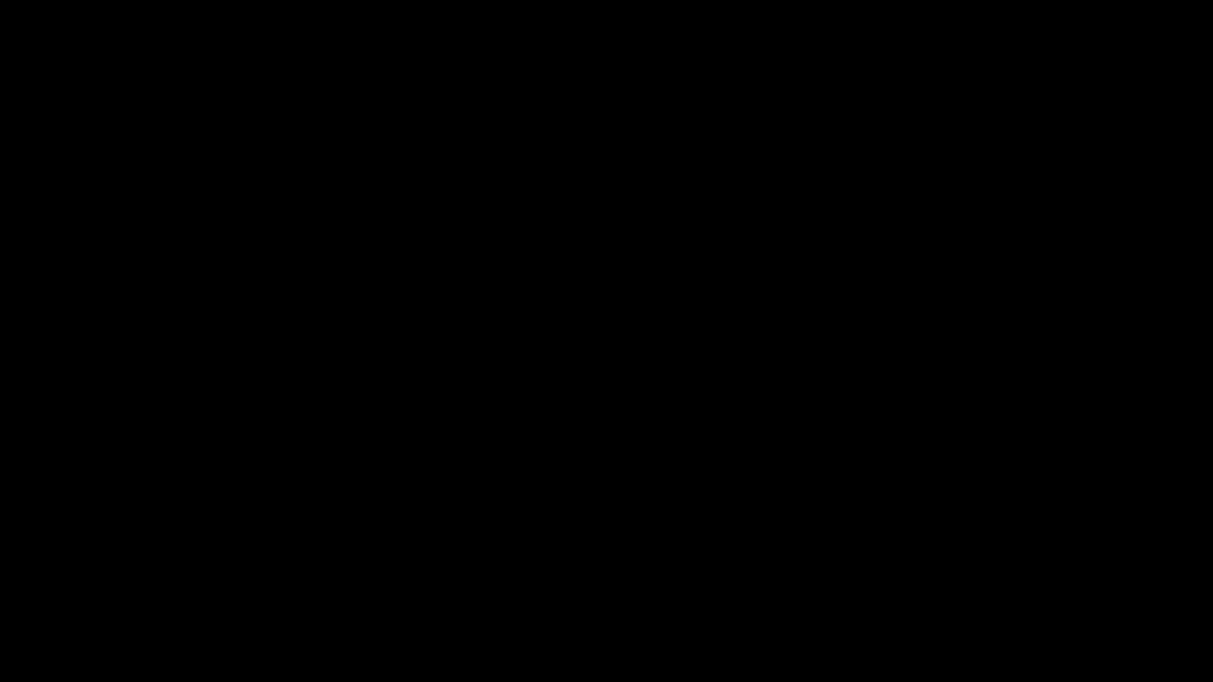